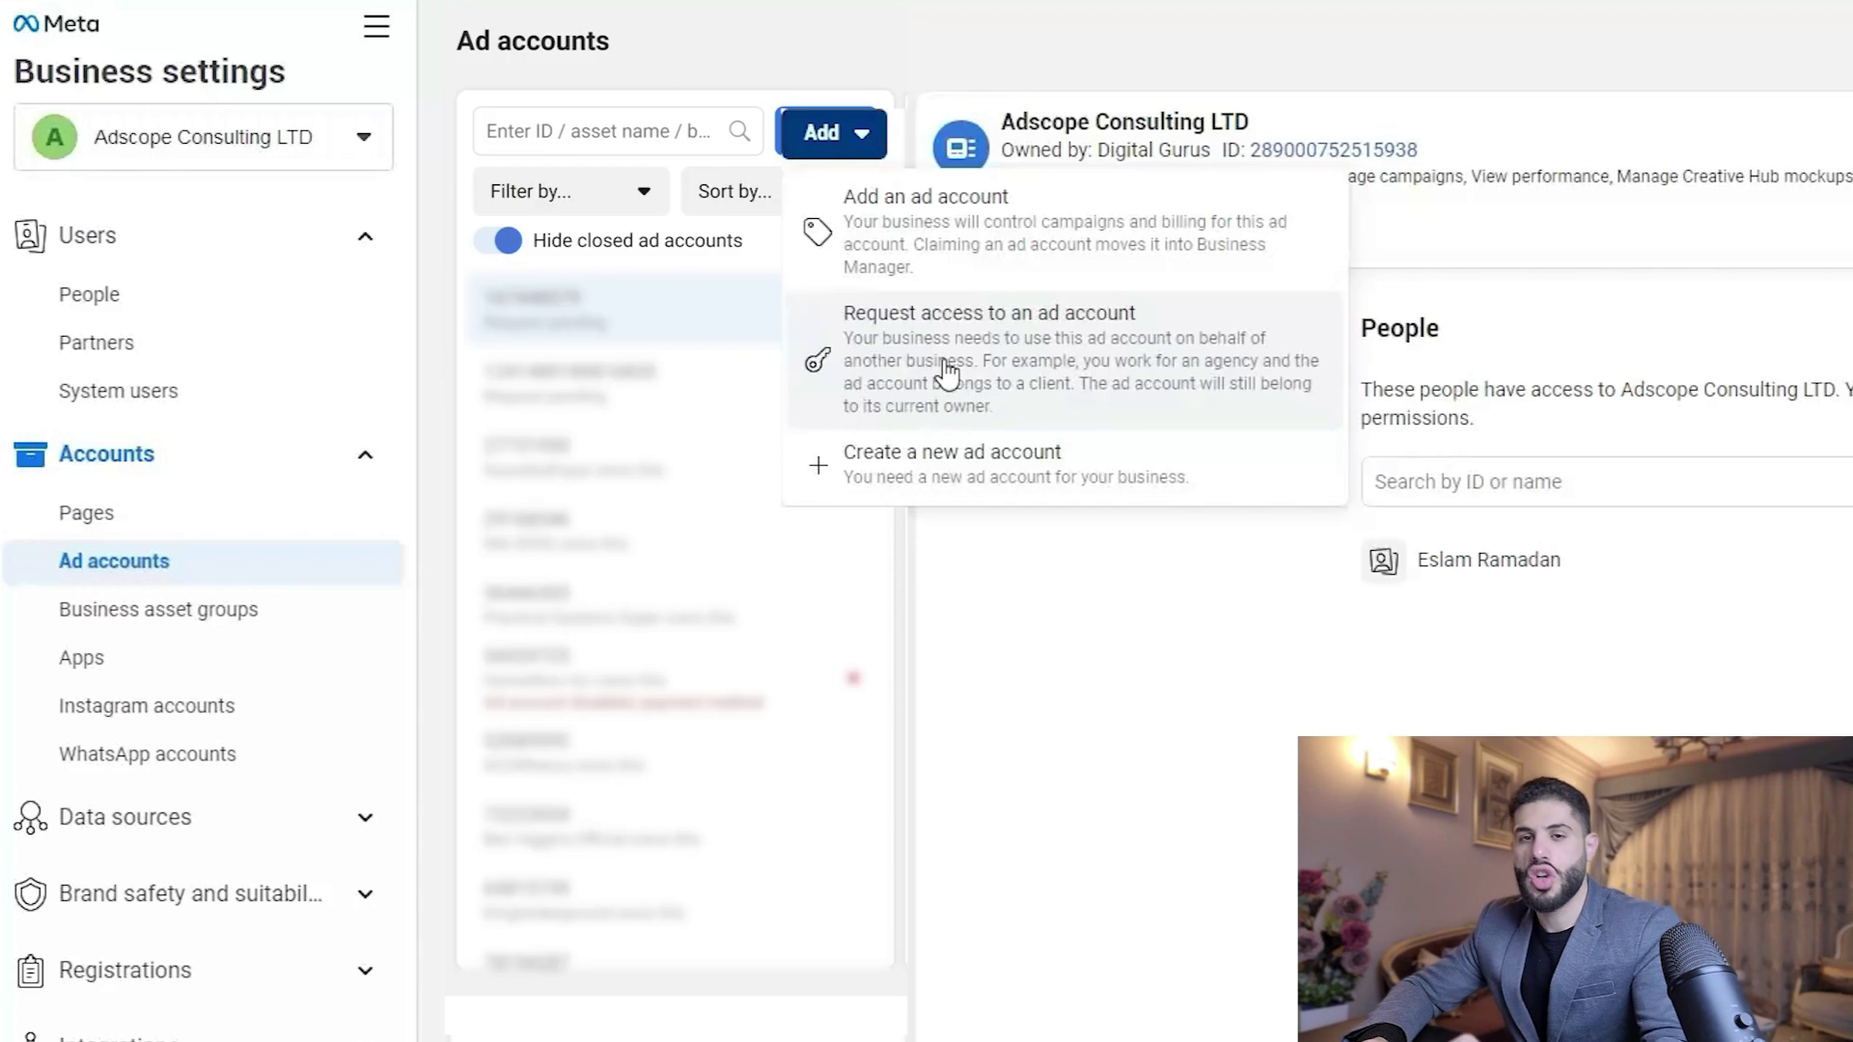
Go to the Instagram accounts settings and view the form for adding an Instagram account, leaving without connecting one.
scroll(83, 575, down, 2)
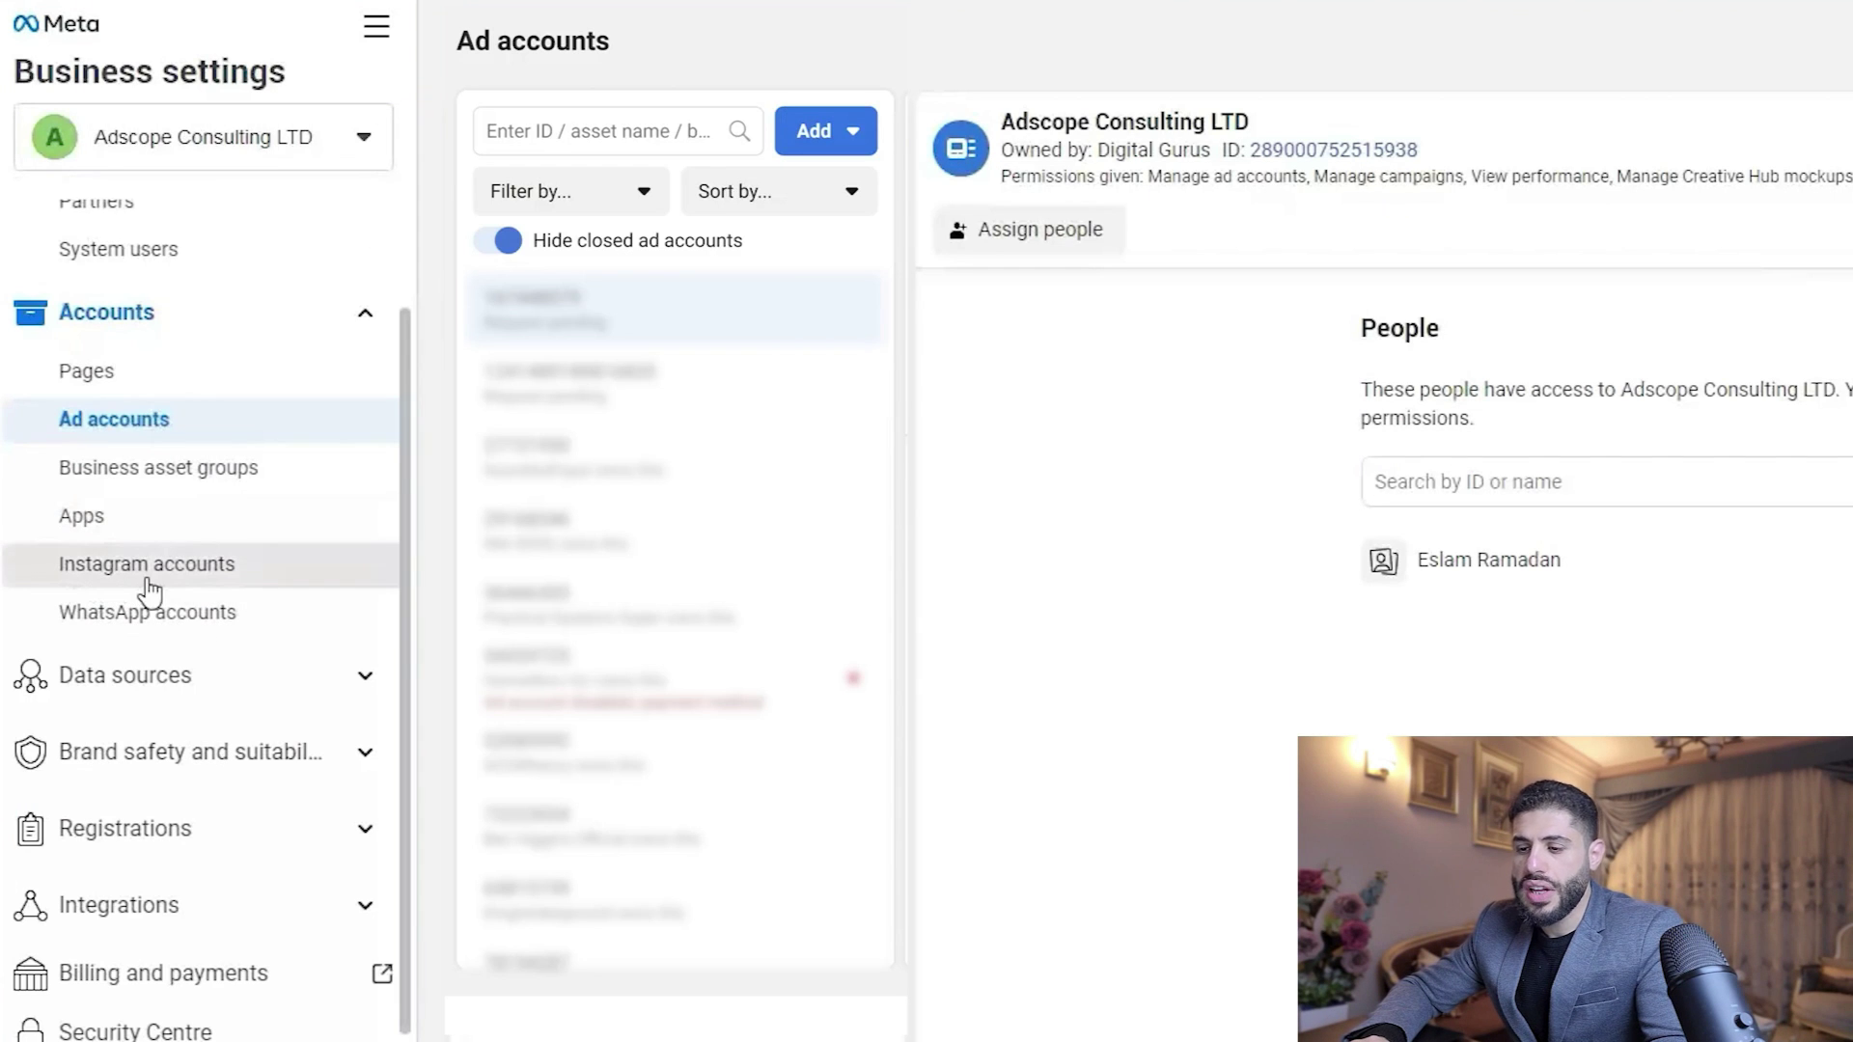
click(132, 571)
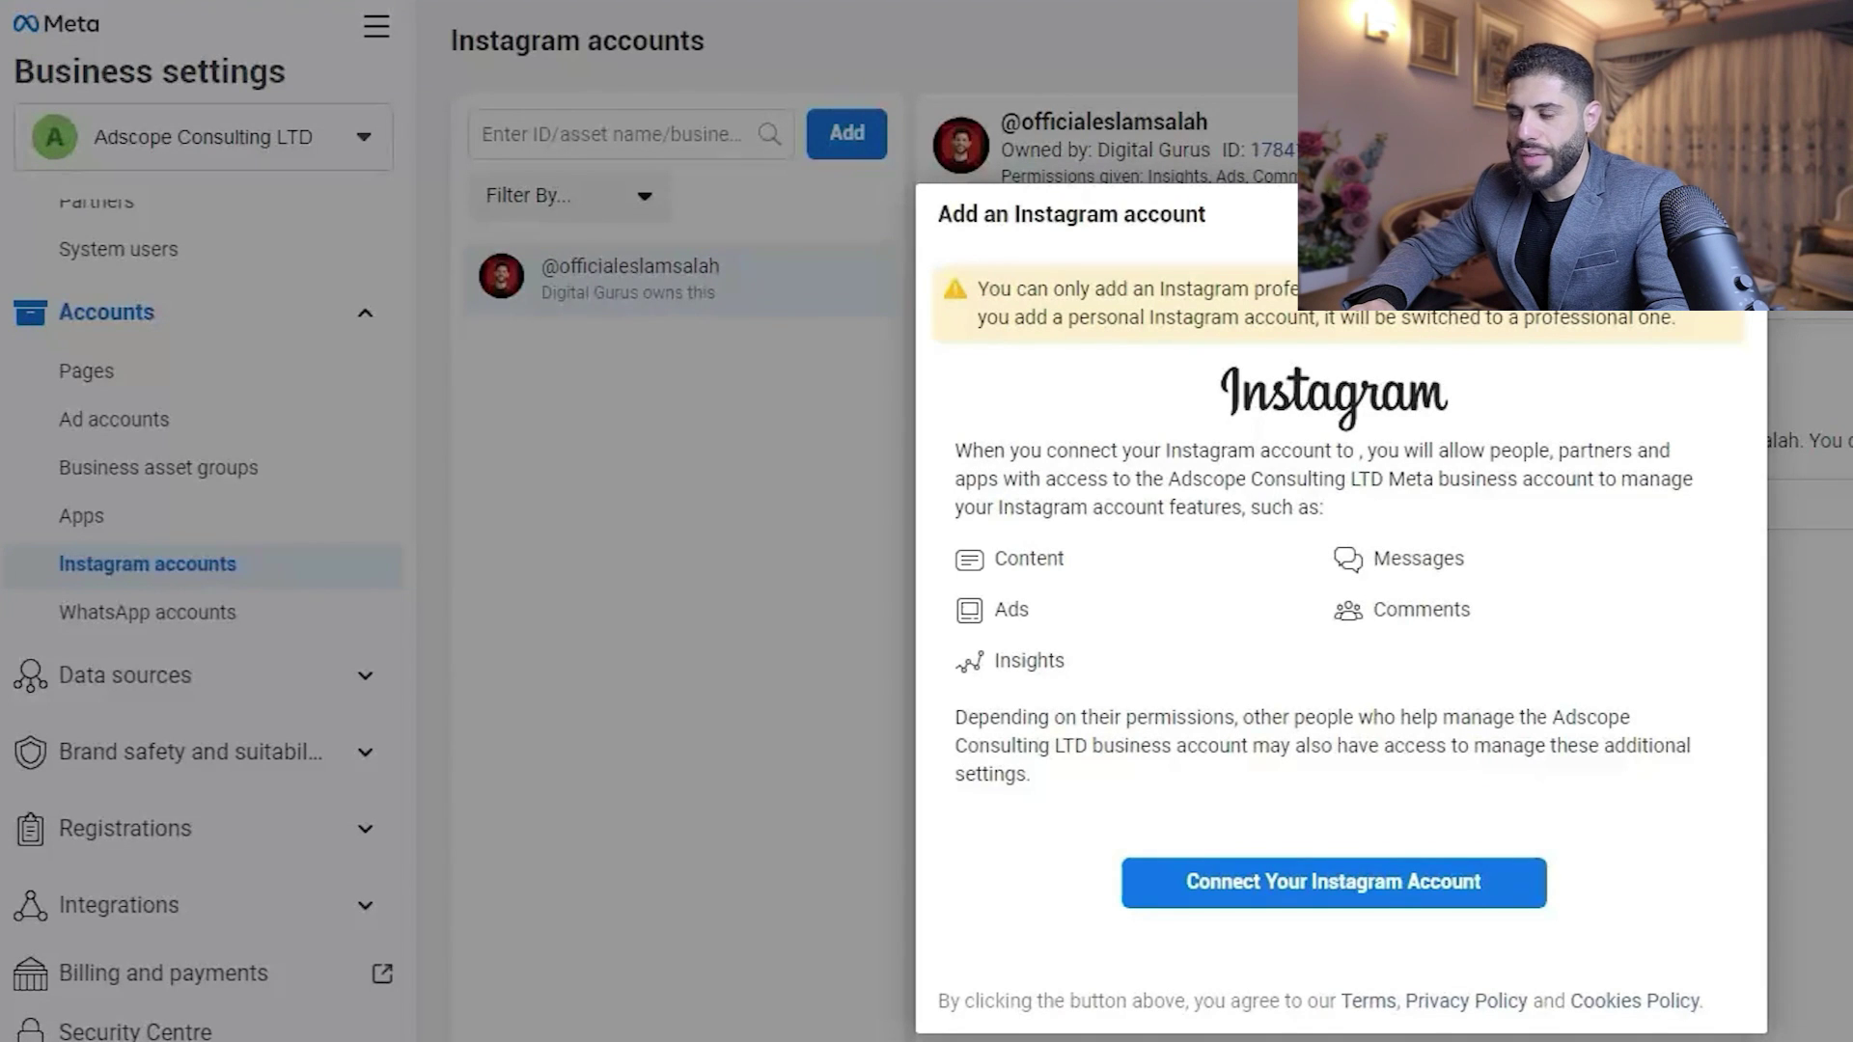
key(Escape)
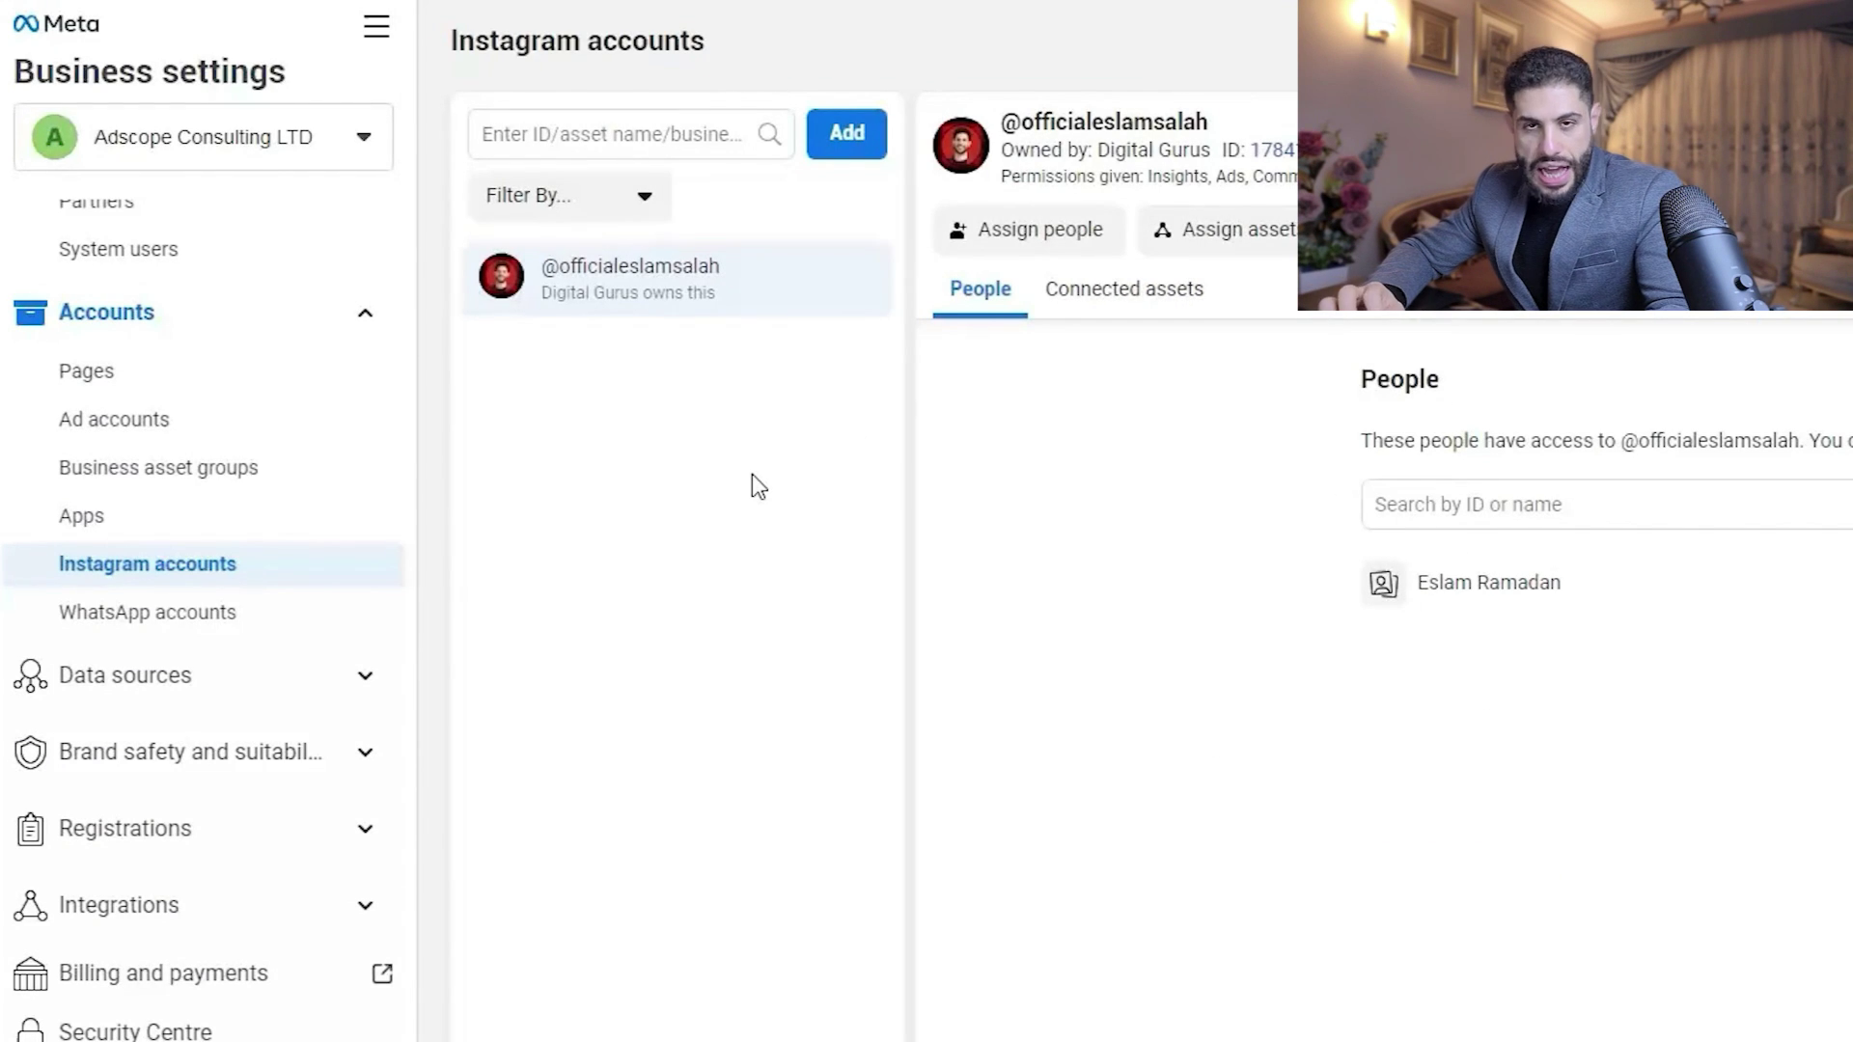
click(847, 142)
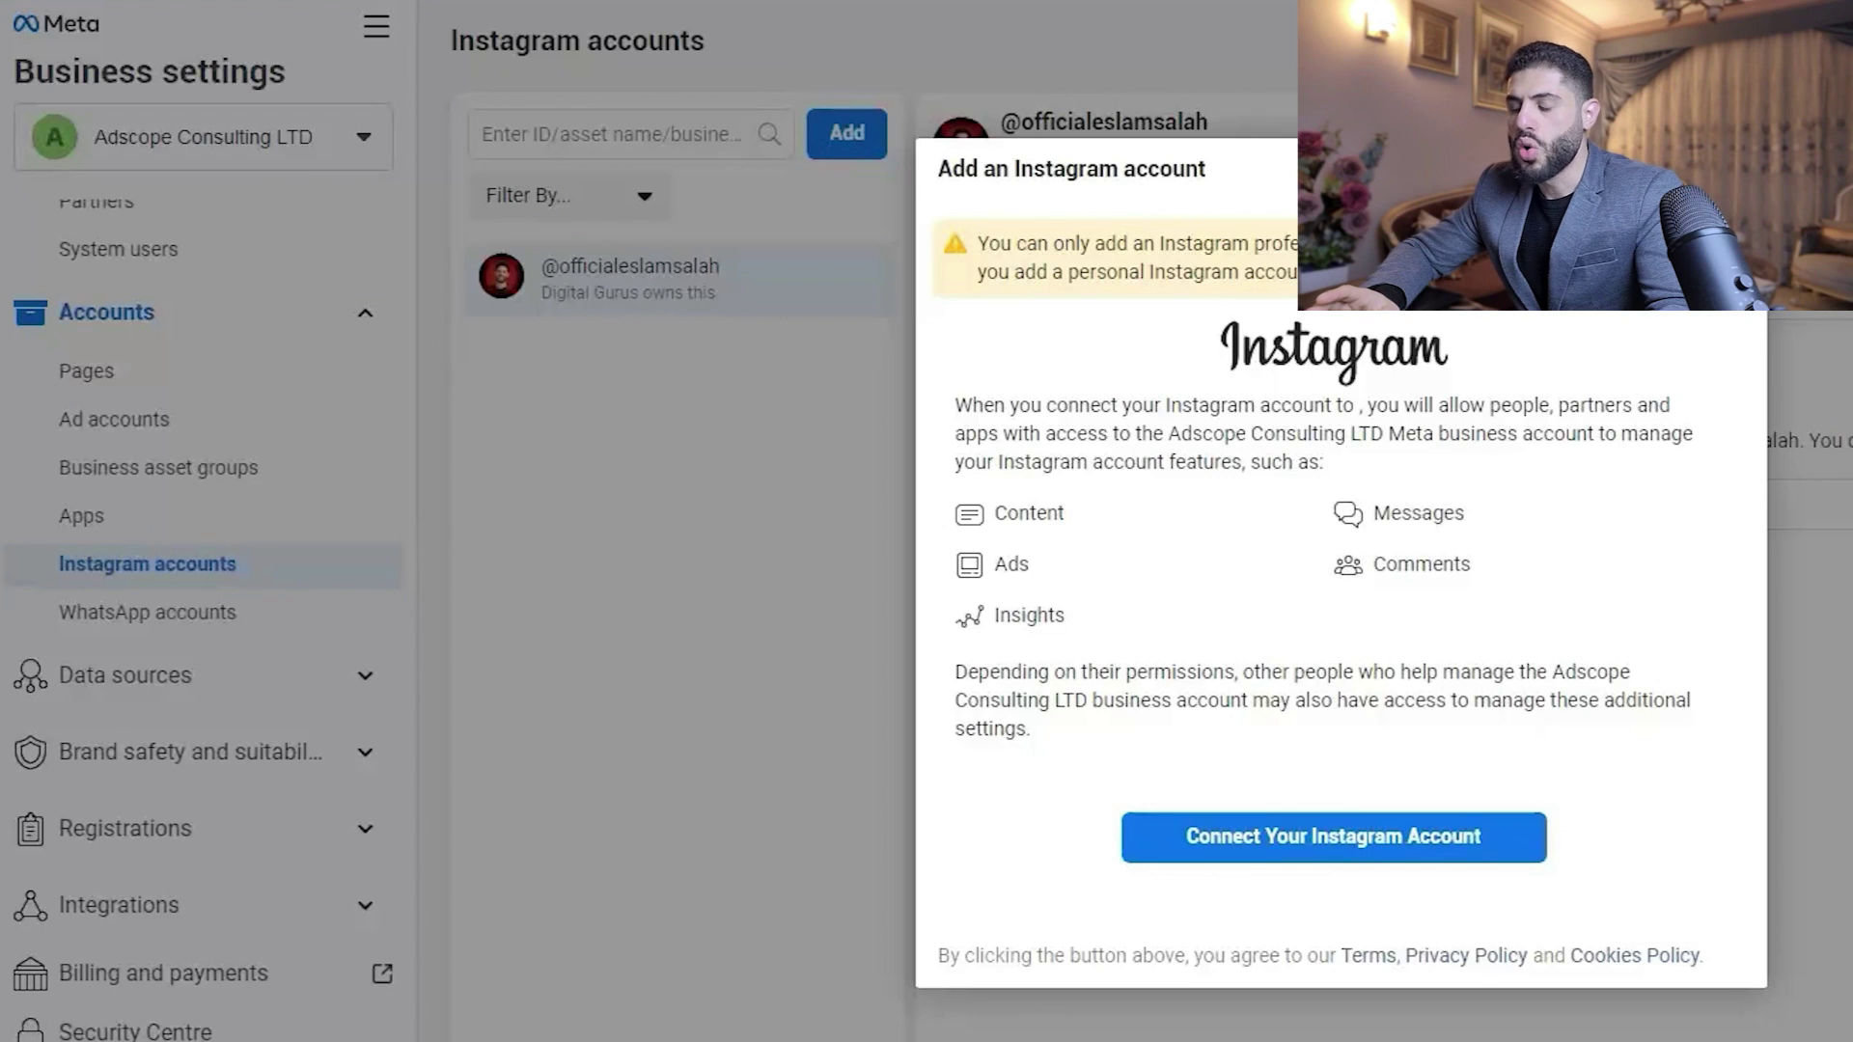
click(1734, 169)
Go to the WhatsApp accounts settings and view the form for adding a phone number, leaving it empty.
click(174, 617)
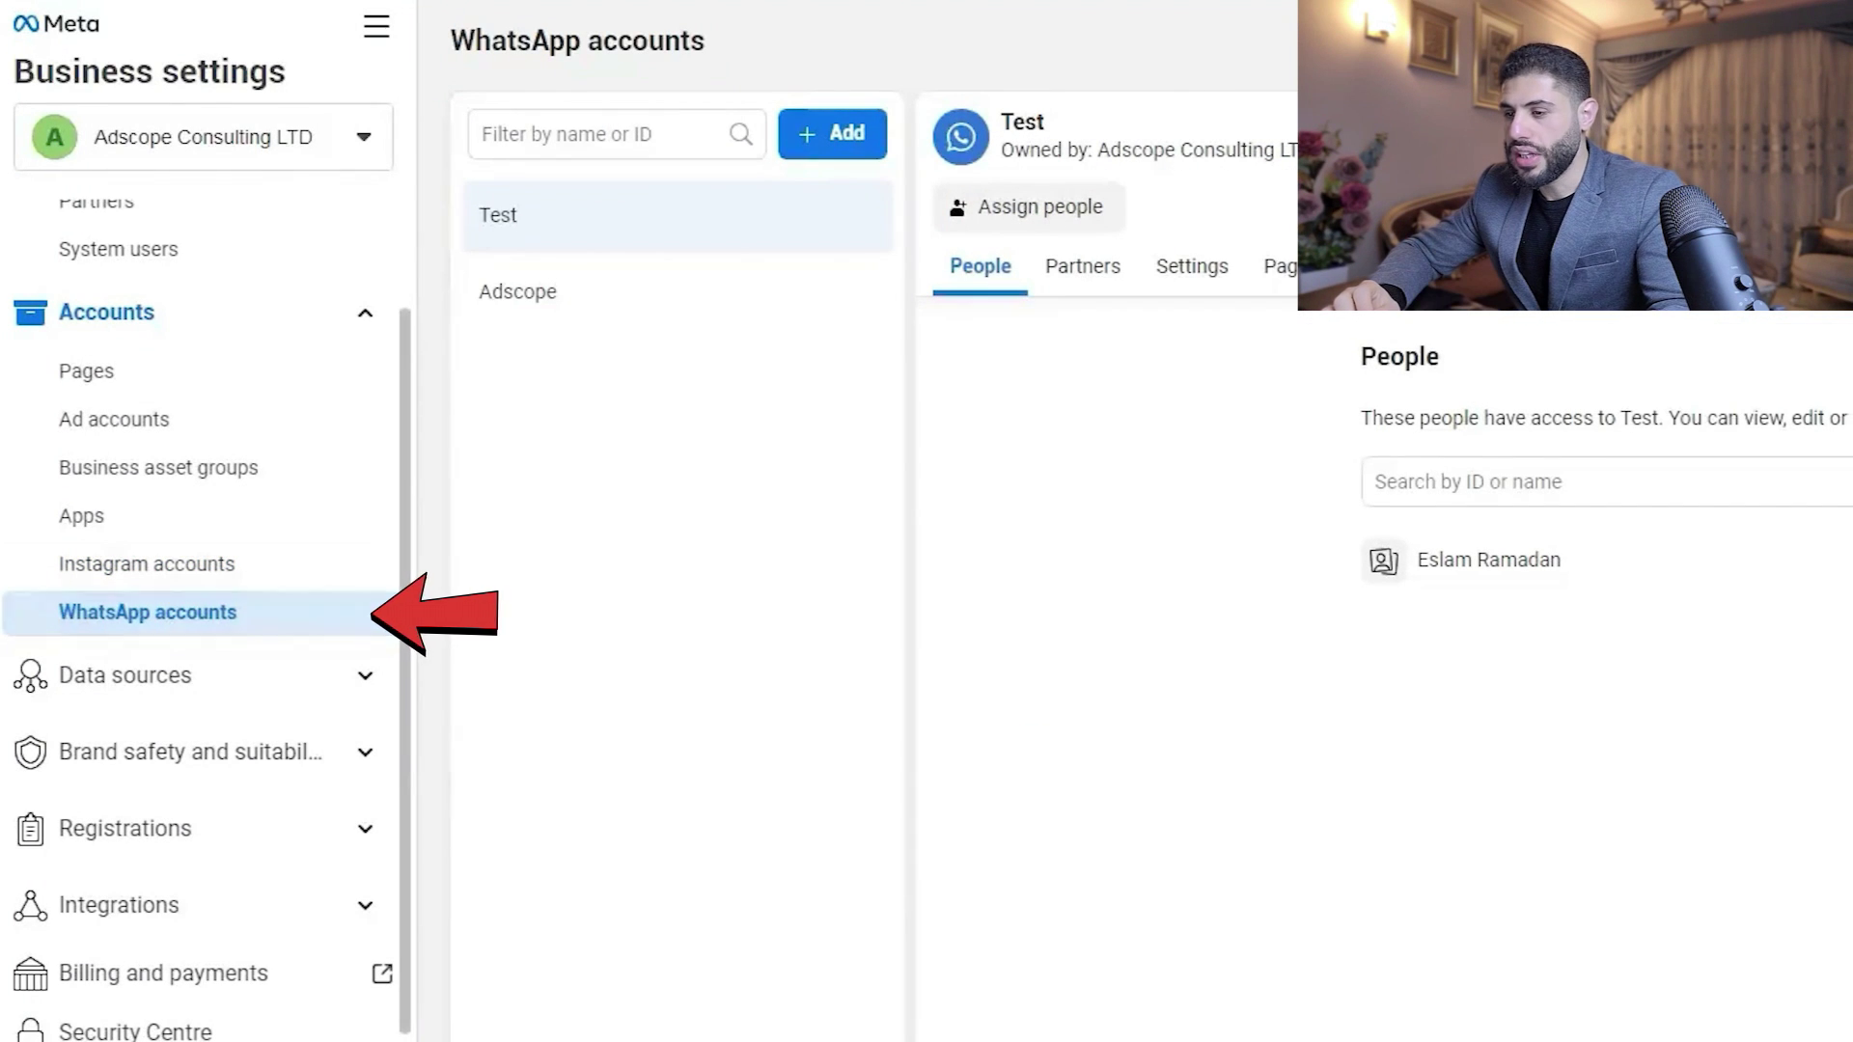
click(807, 141)
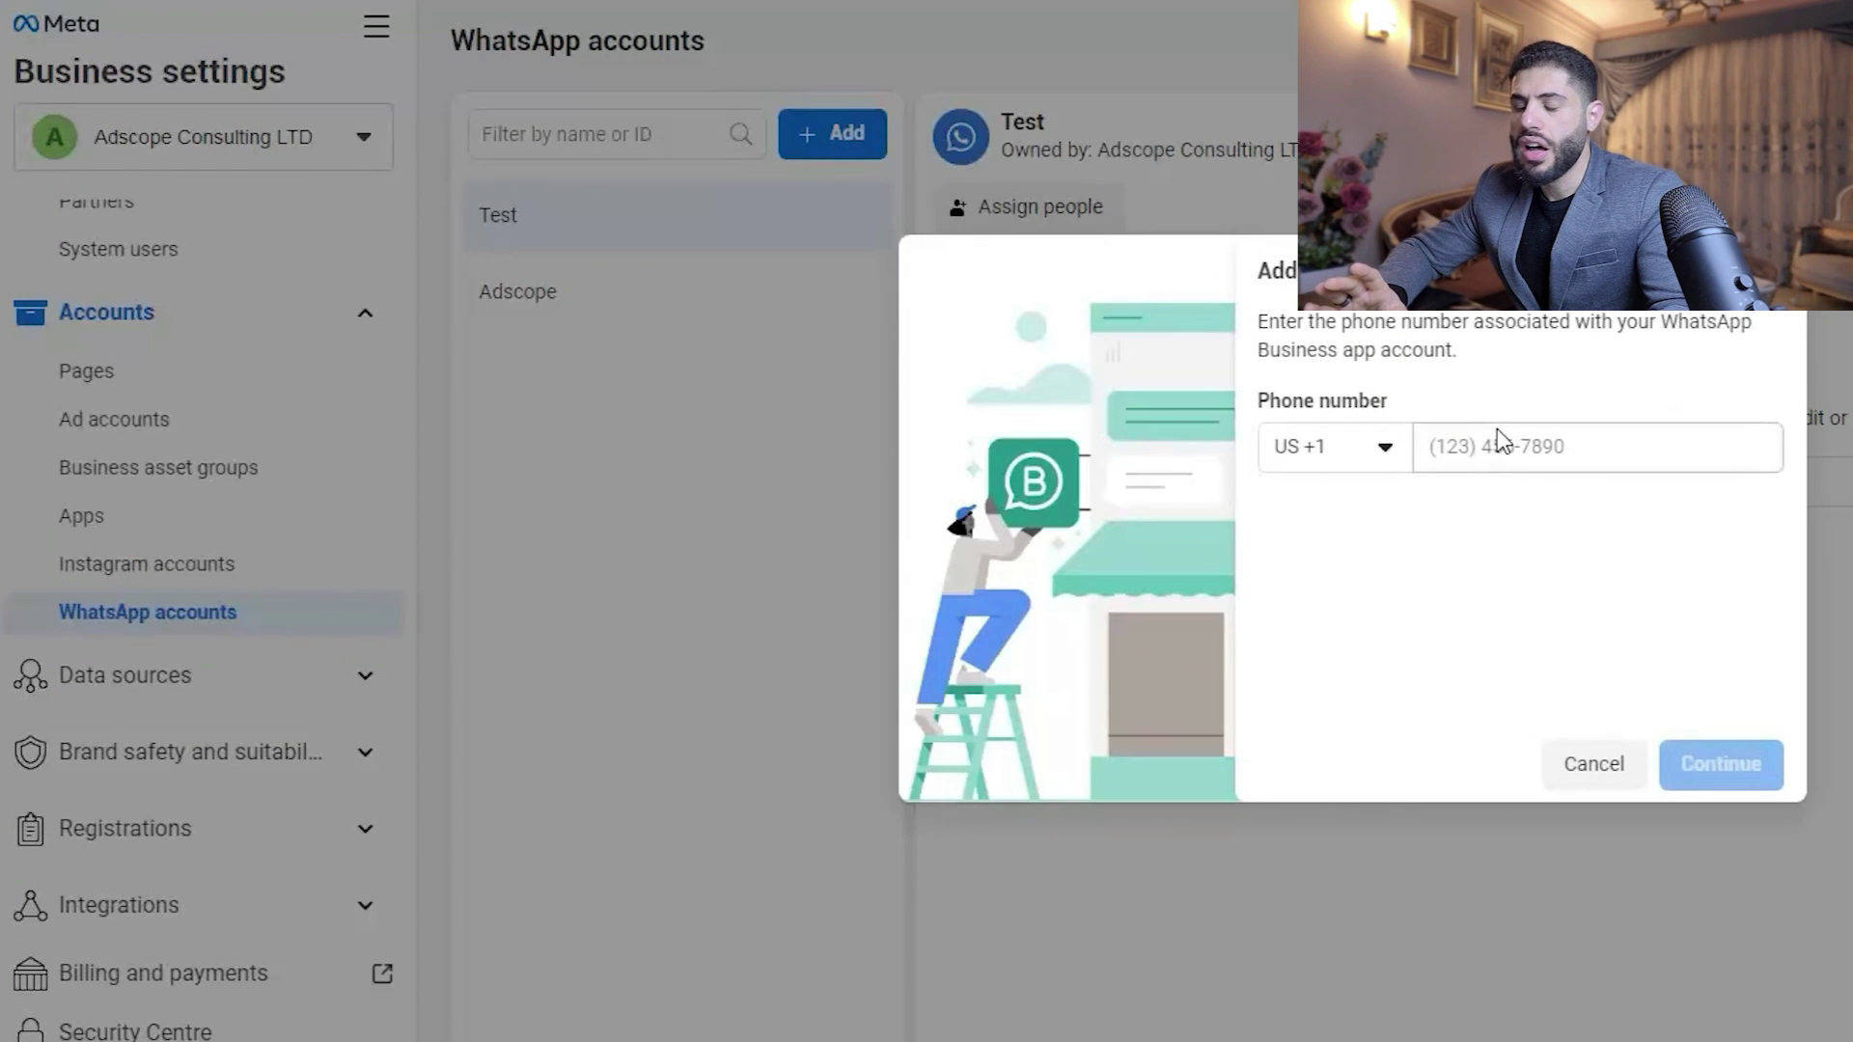
click(1762, 314)
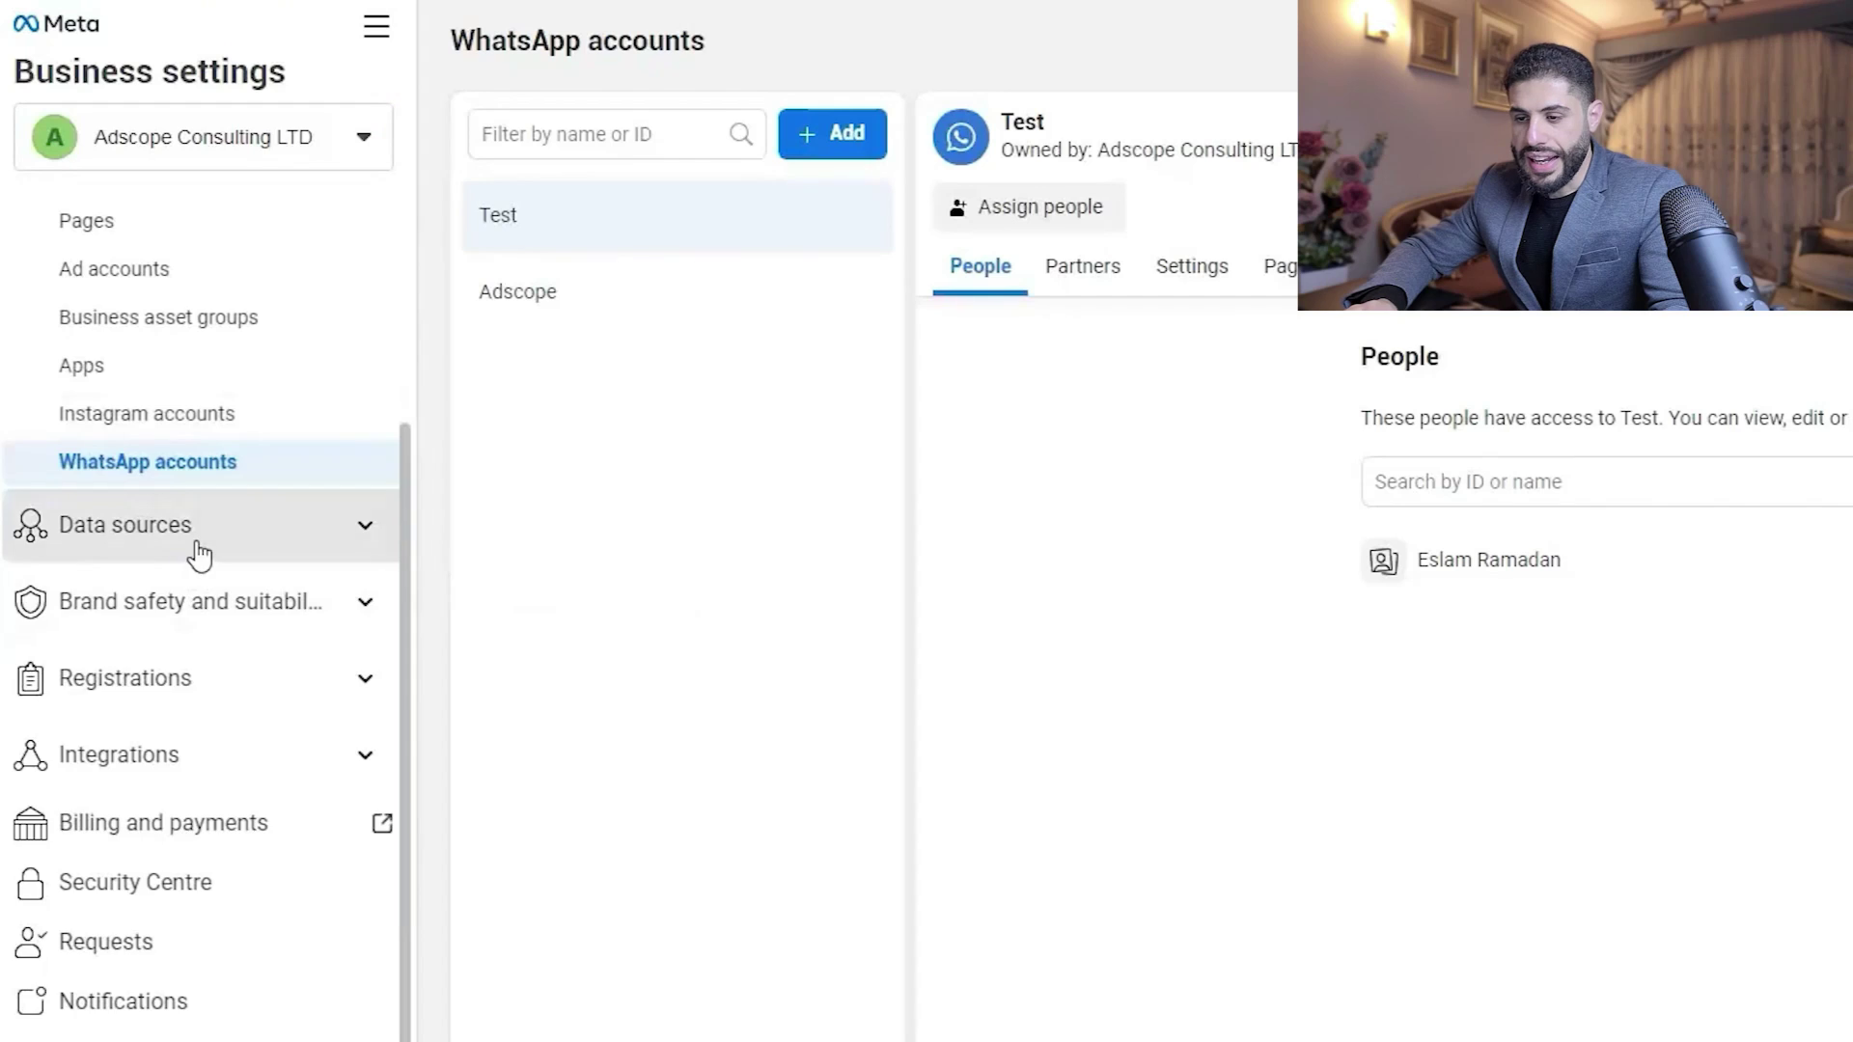
Expand the data sources and view the business's Pixels page.
click(364, 541)
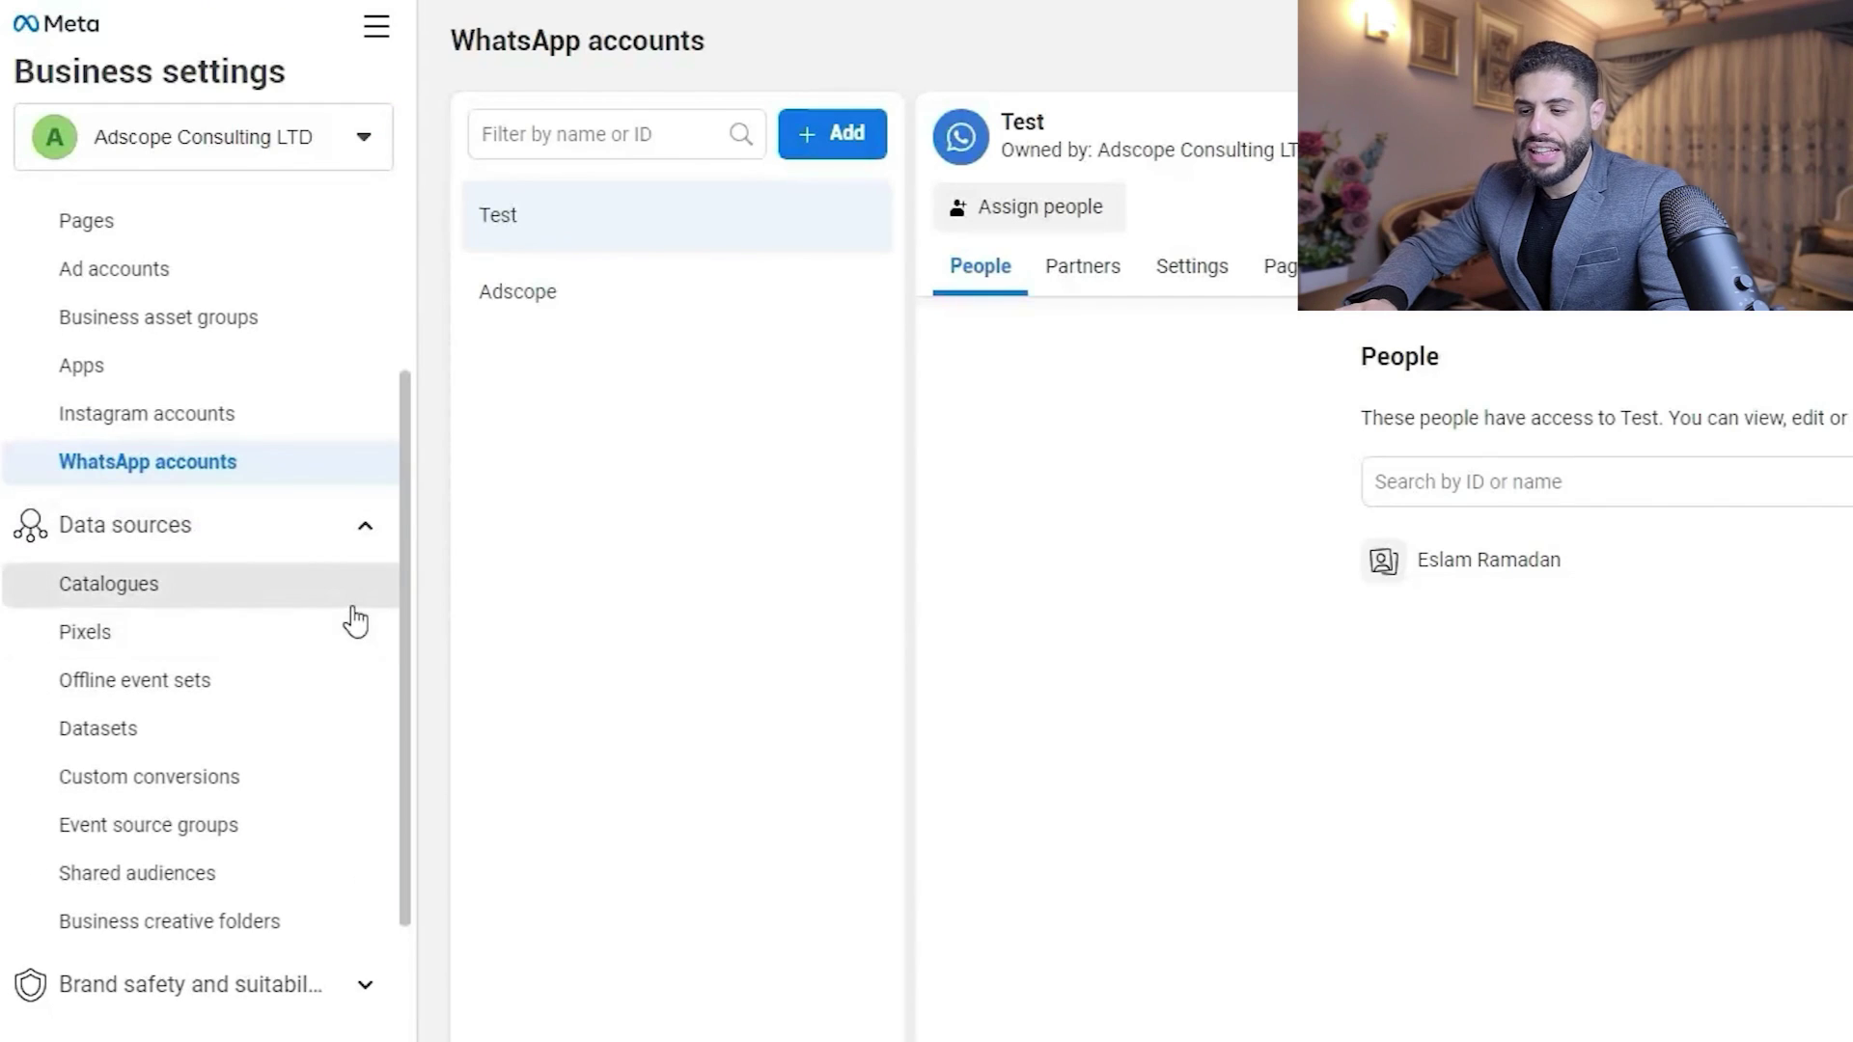
click(249, 639)
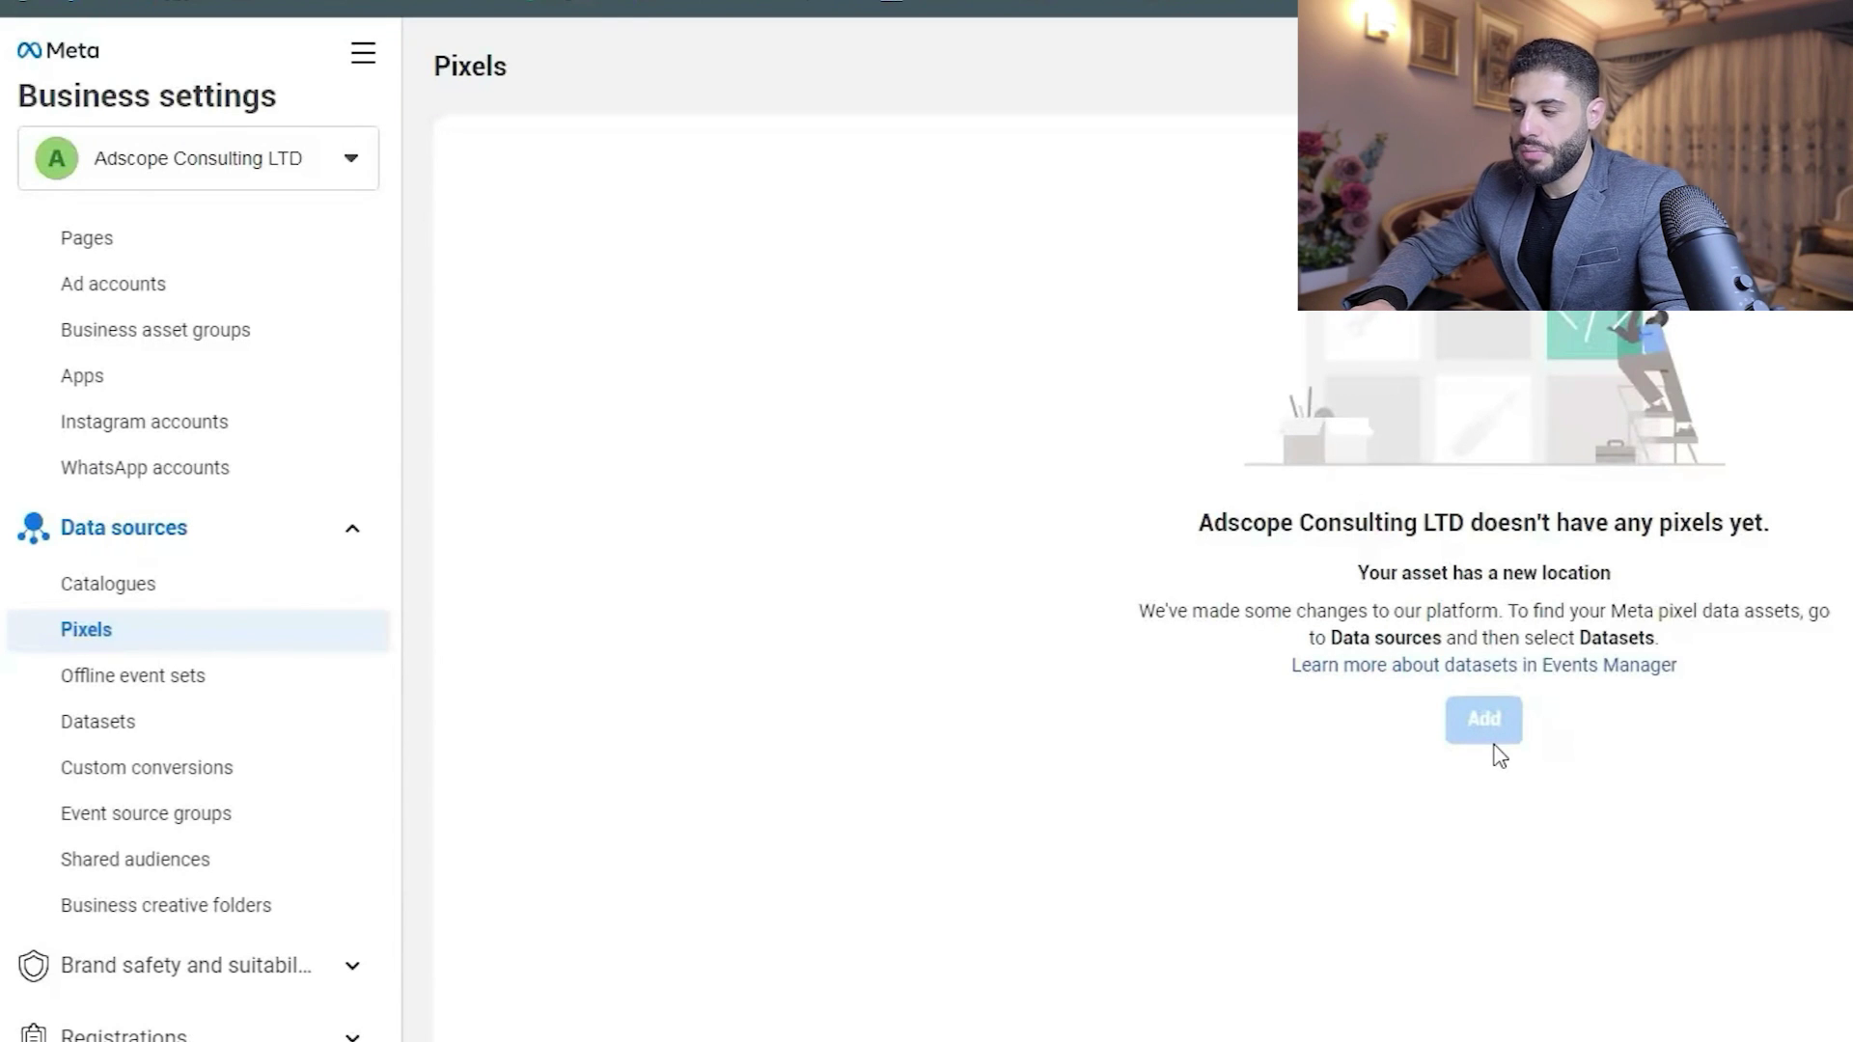
mouse_move(1501, 741)
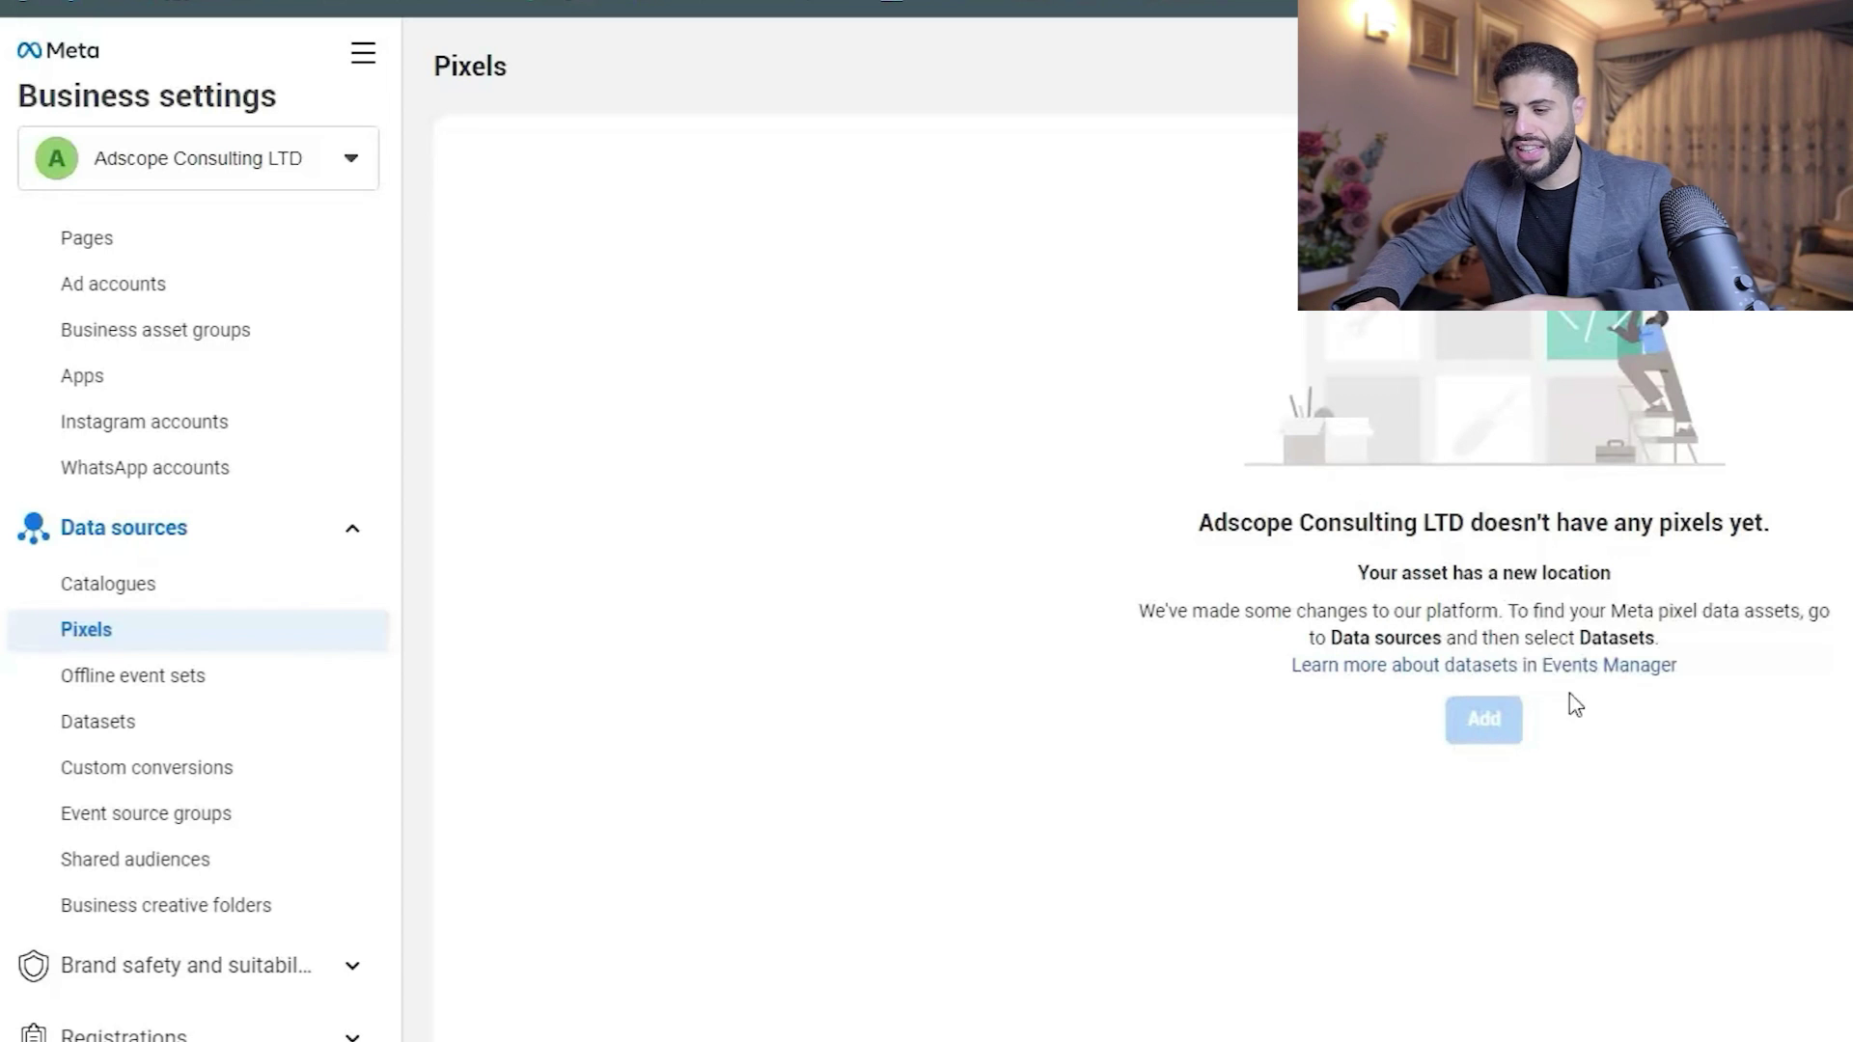
Create a new dataset named Sales and open its connected assets to look at assigning assets.
click(145, 734)
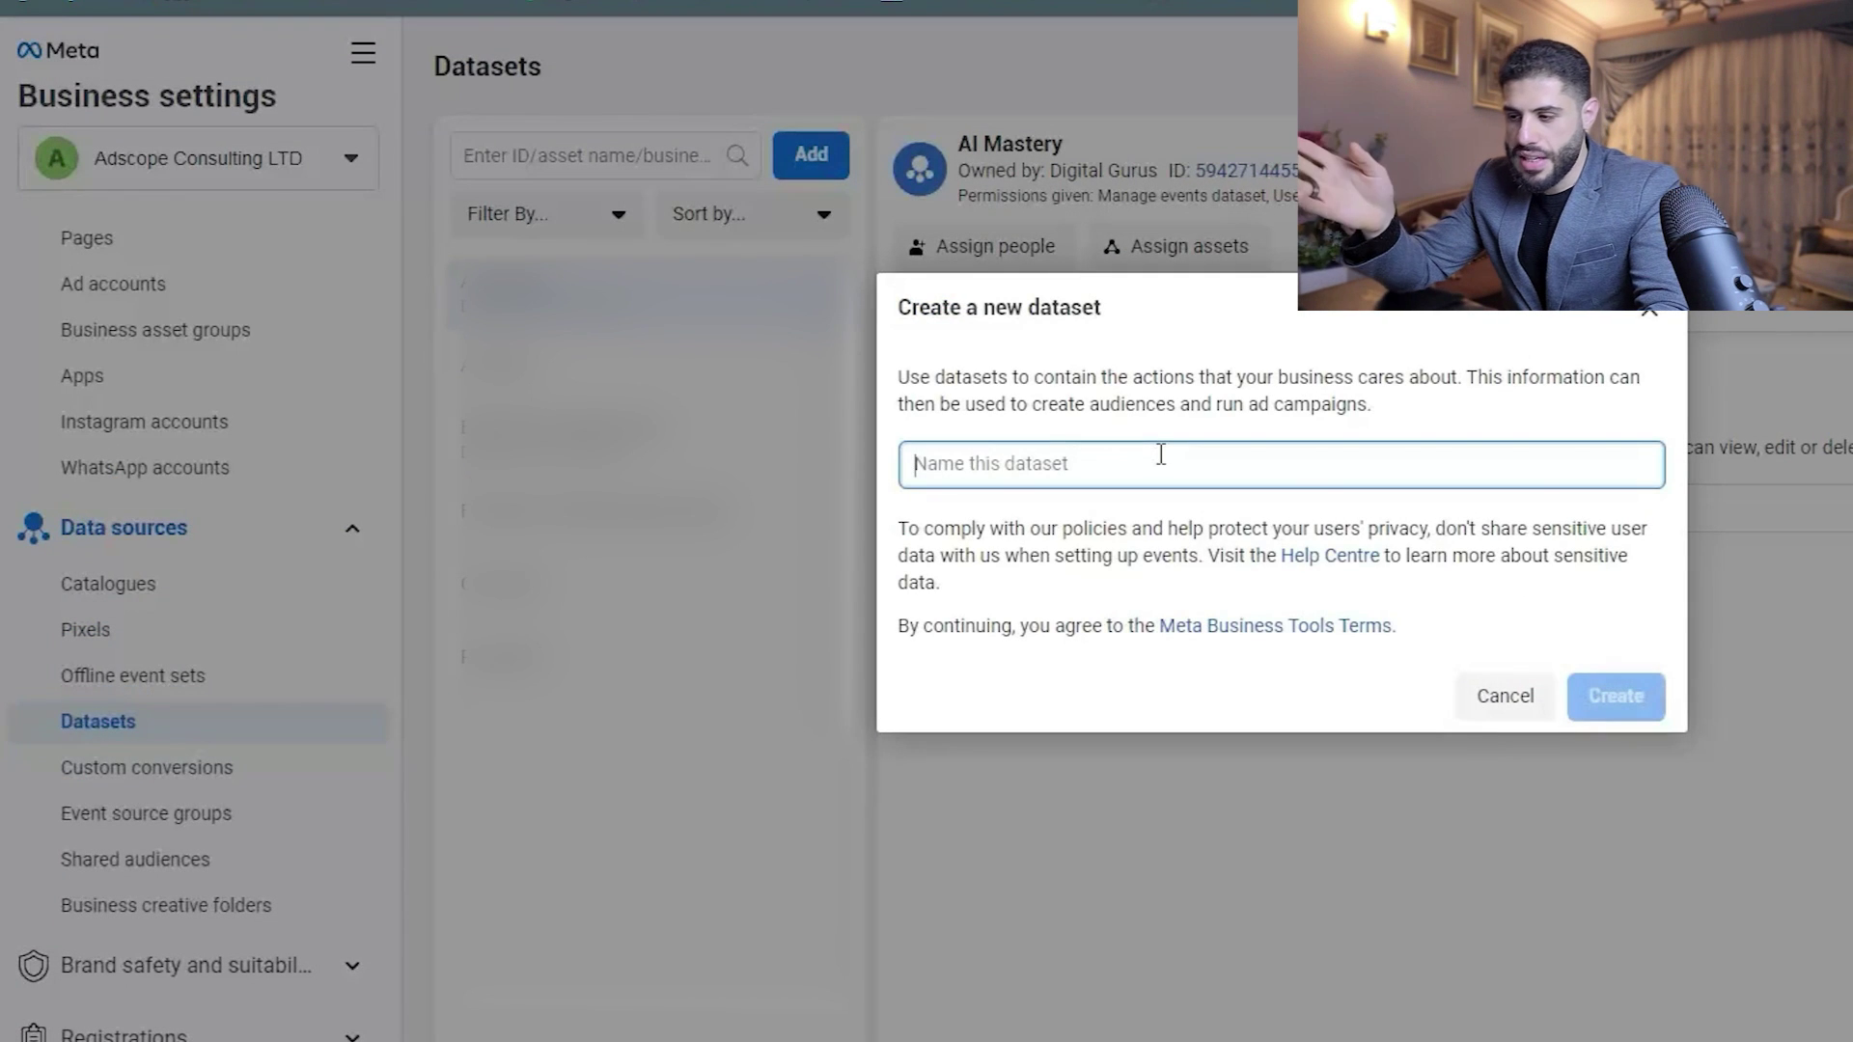
text(Sales)
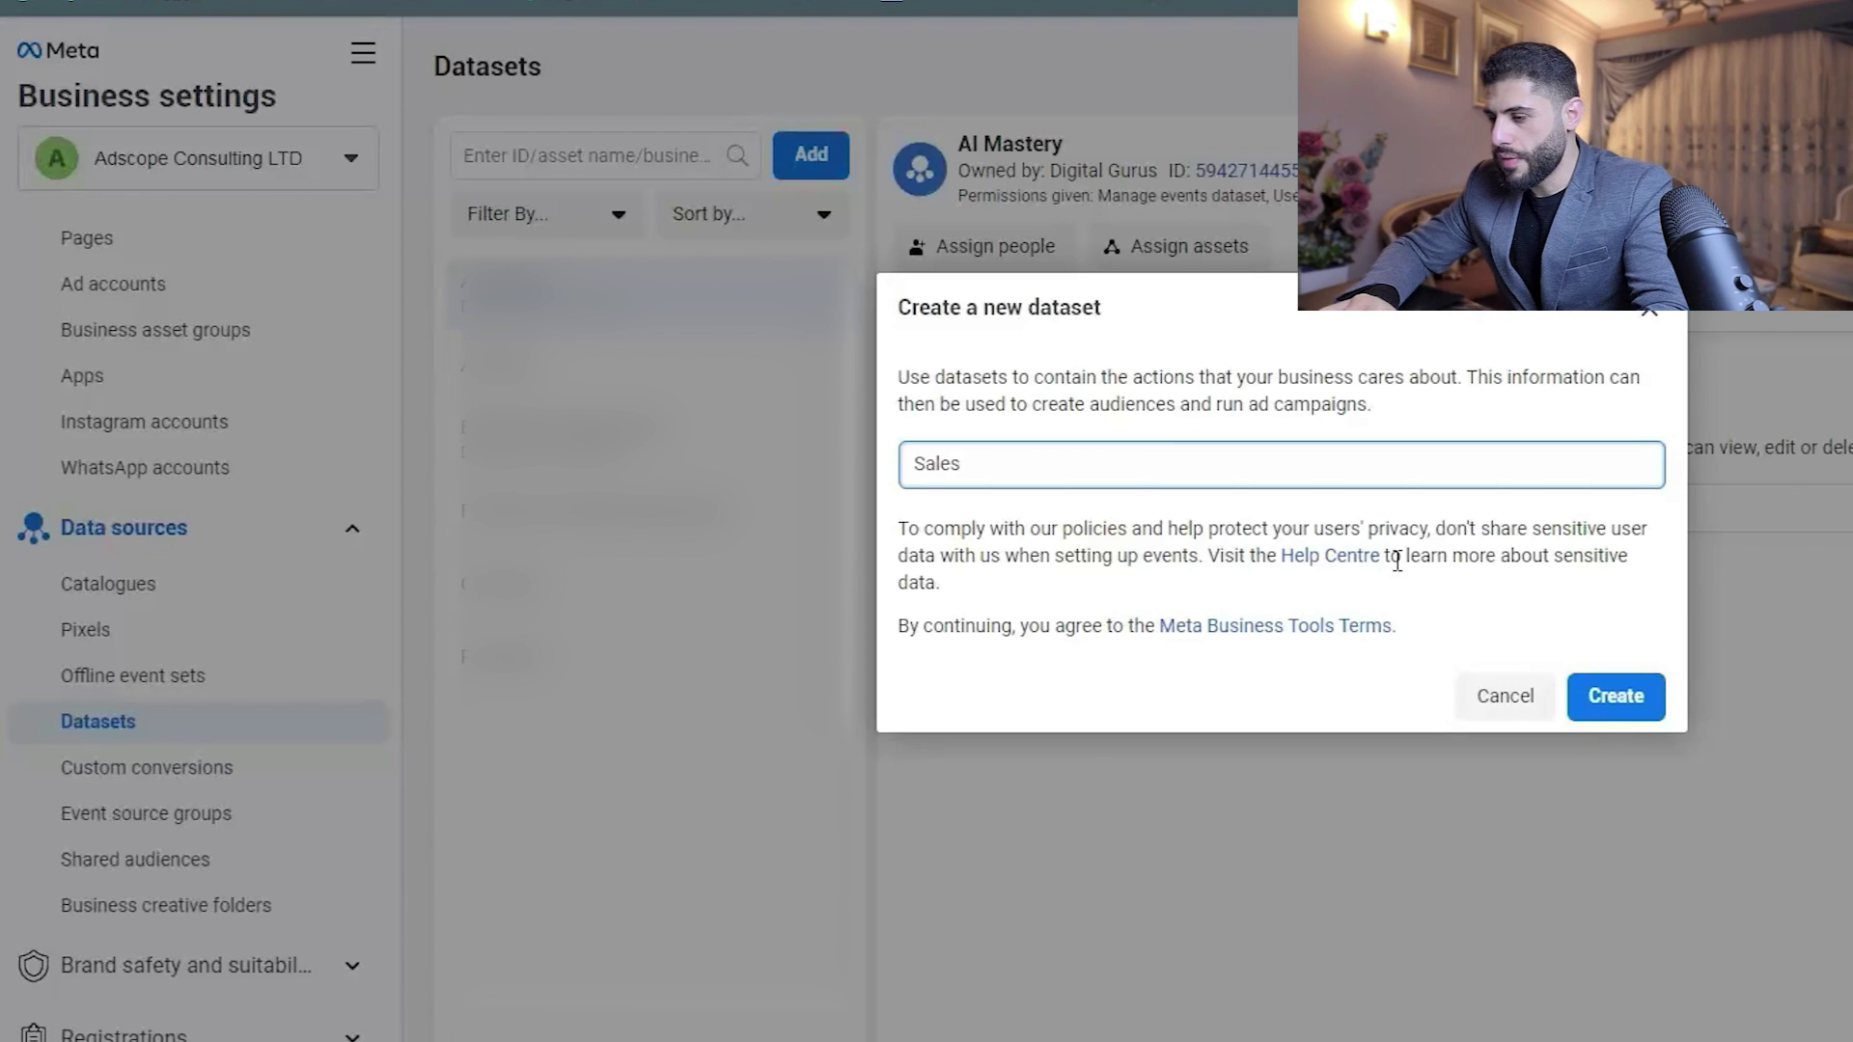
click(1638, 703)
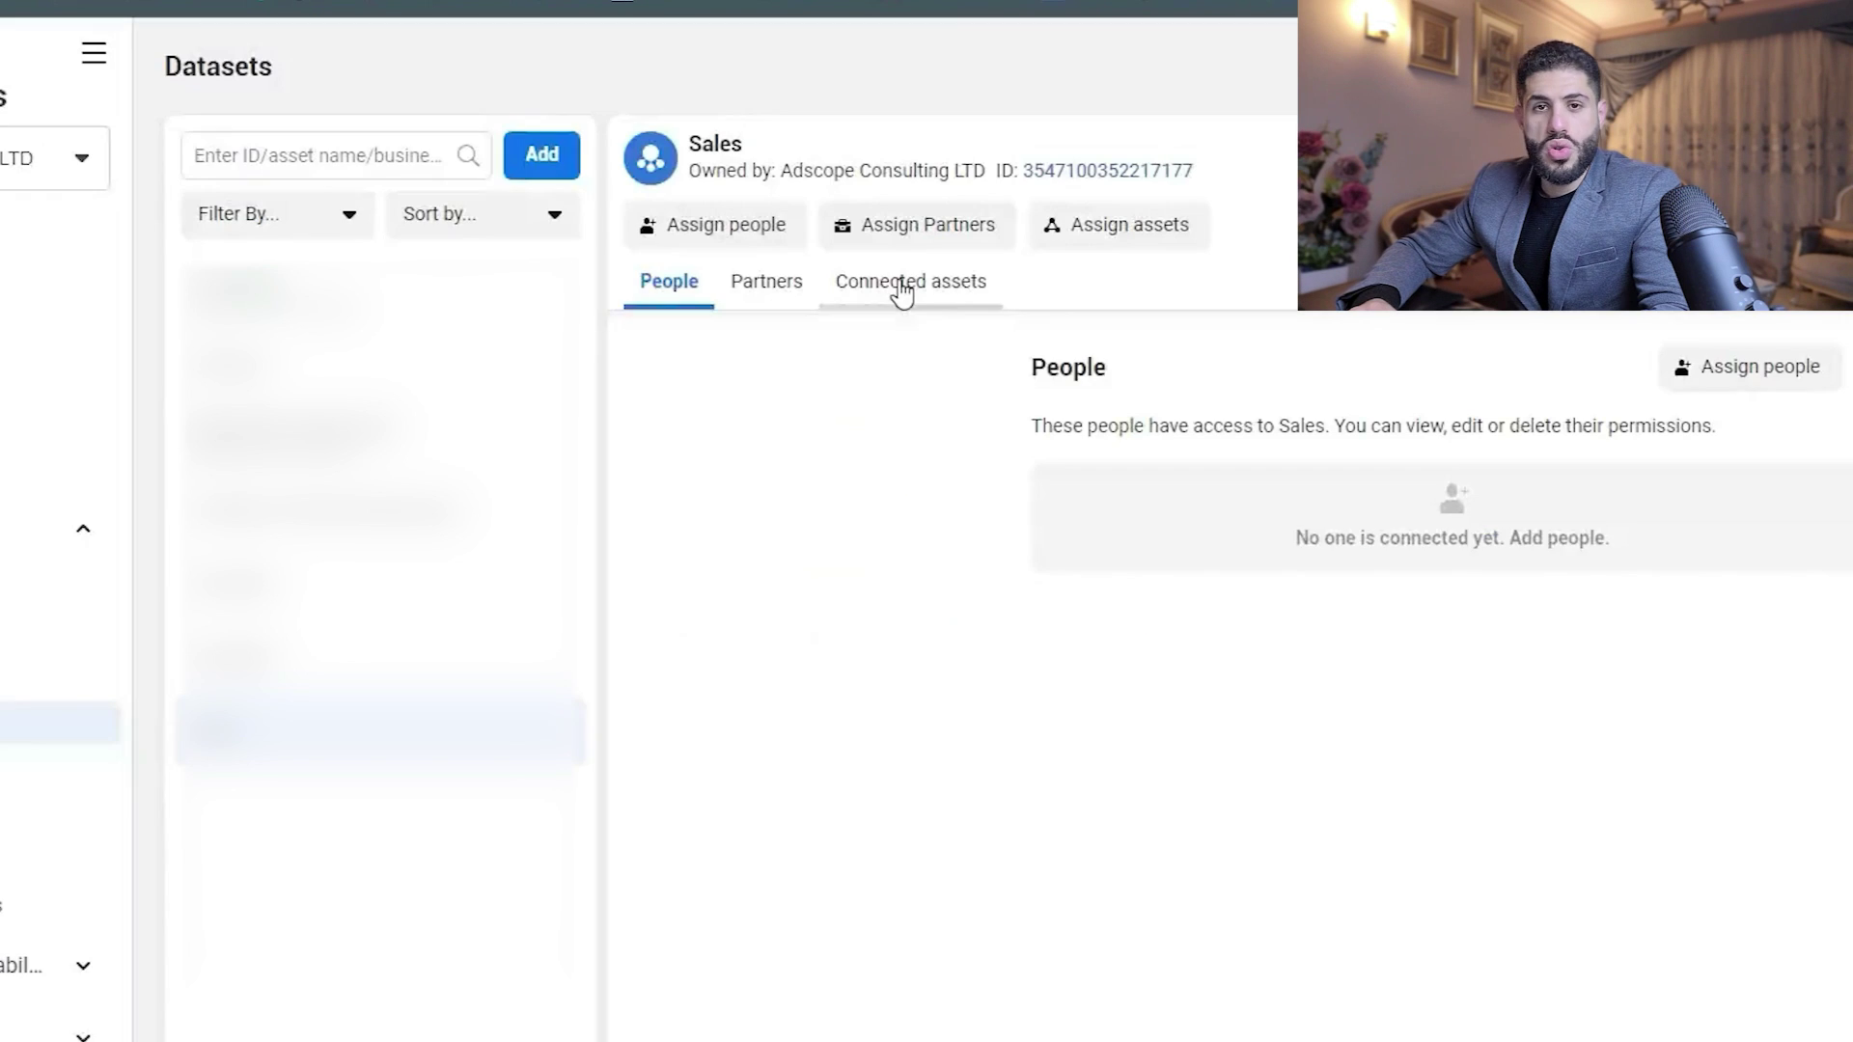
click(1180, 281)
click(1768, 366)
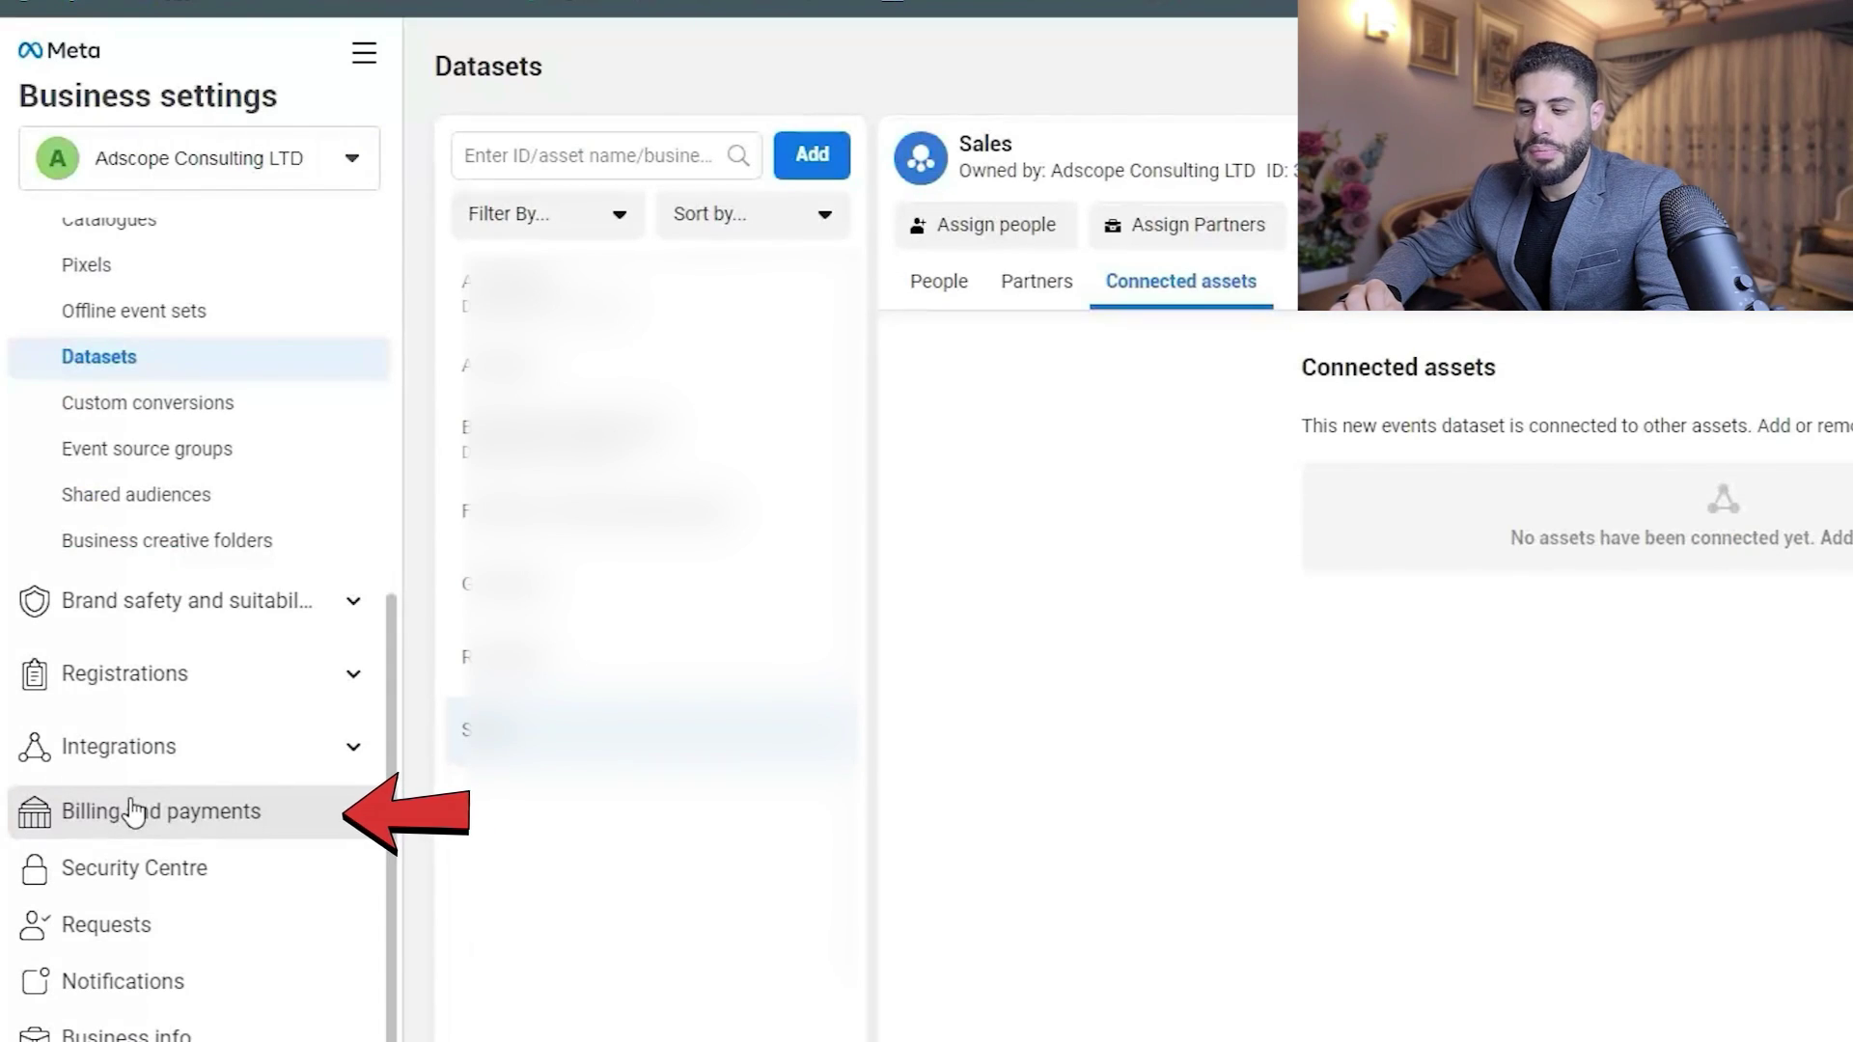
Open the payment methods of the business's billing and payments, and view the option to add a business payment method.
click(133, 814)
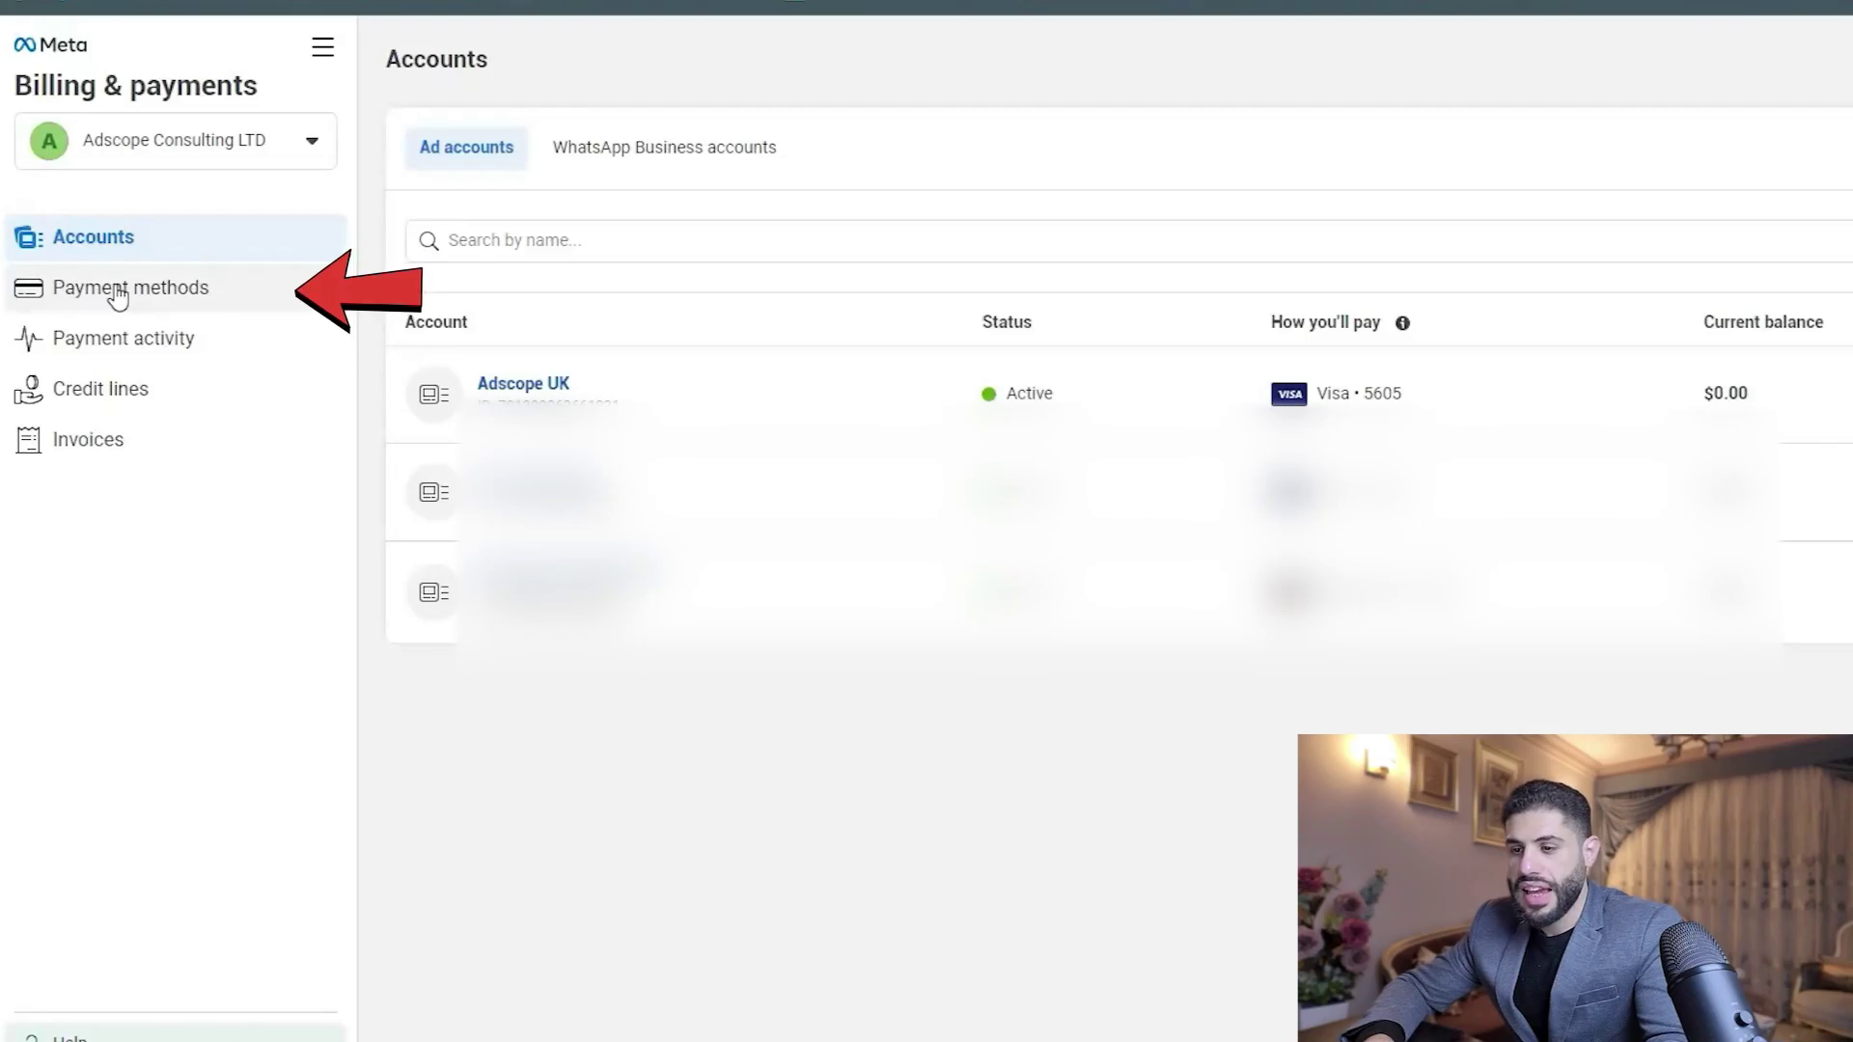
click(118, 297)
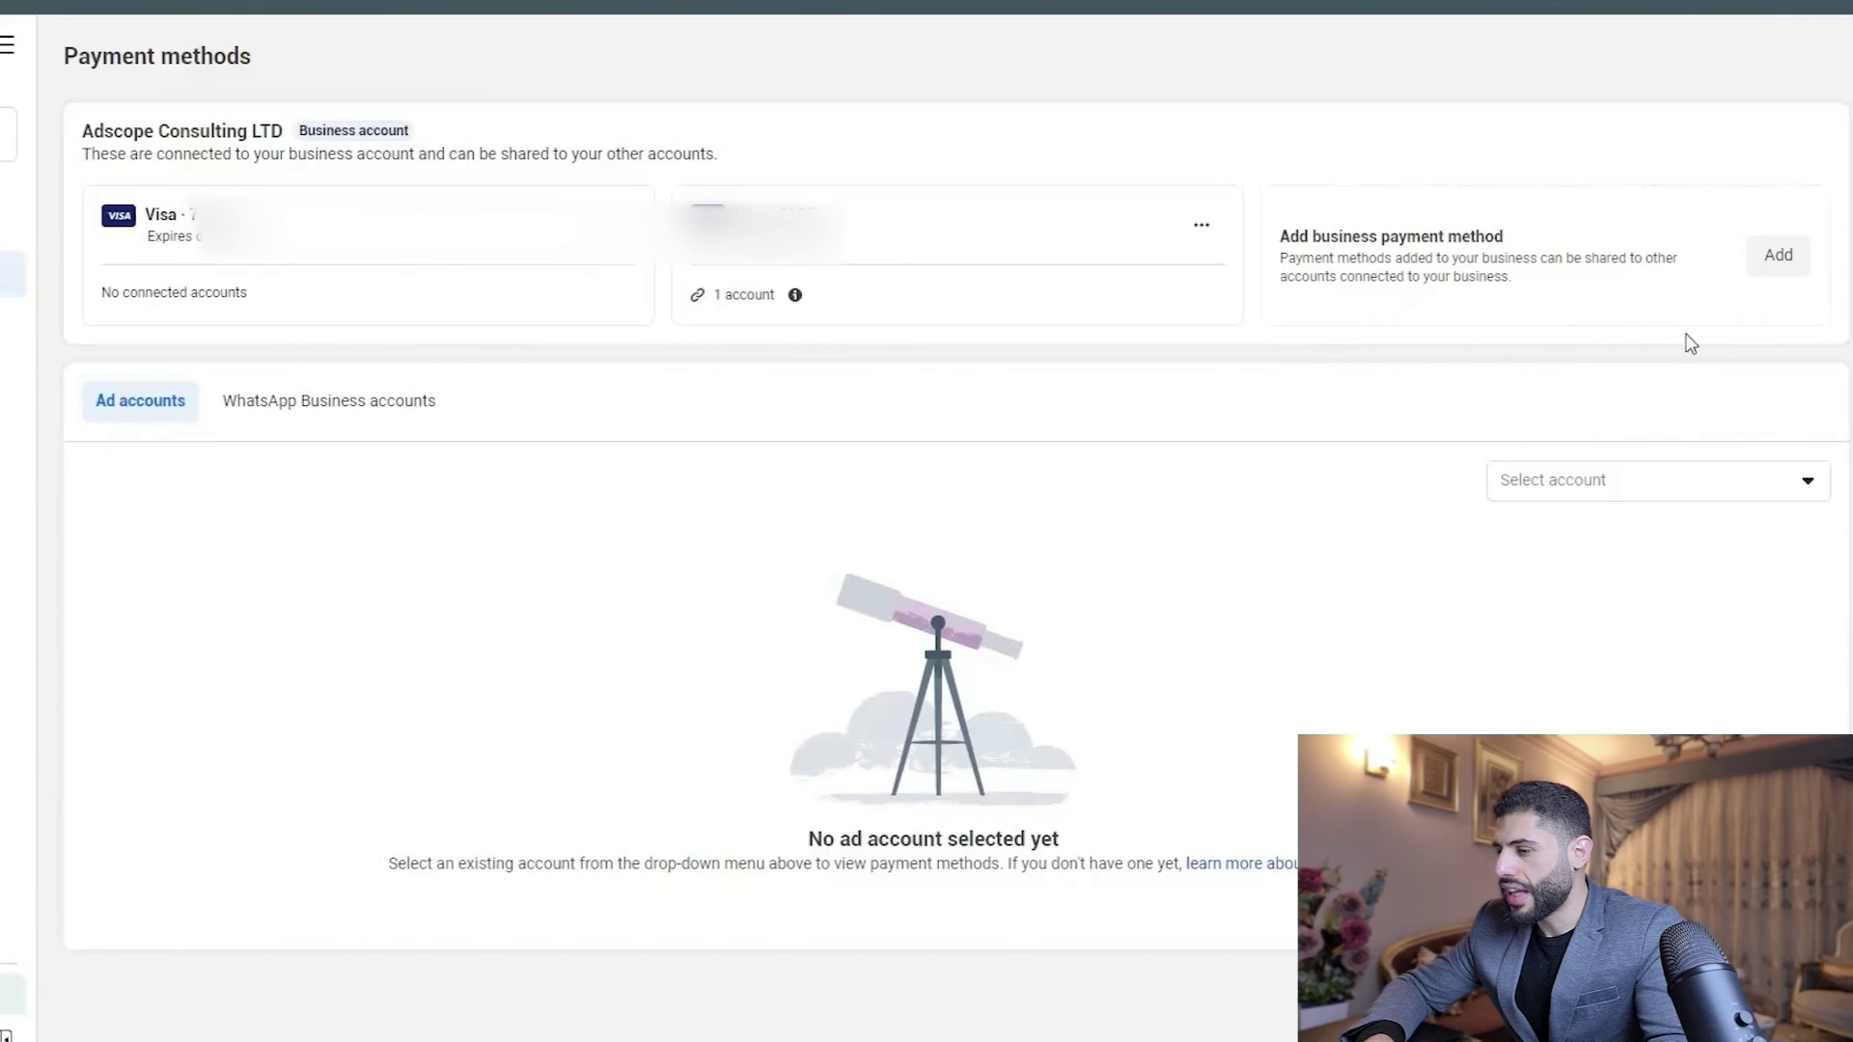
click(1781, 266)
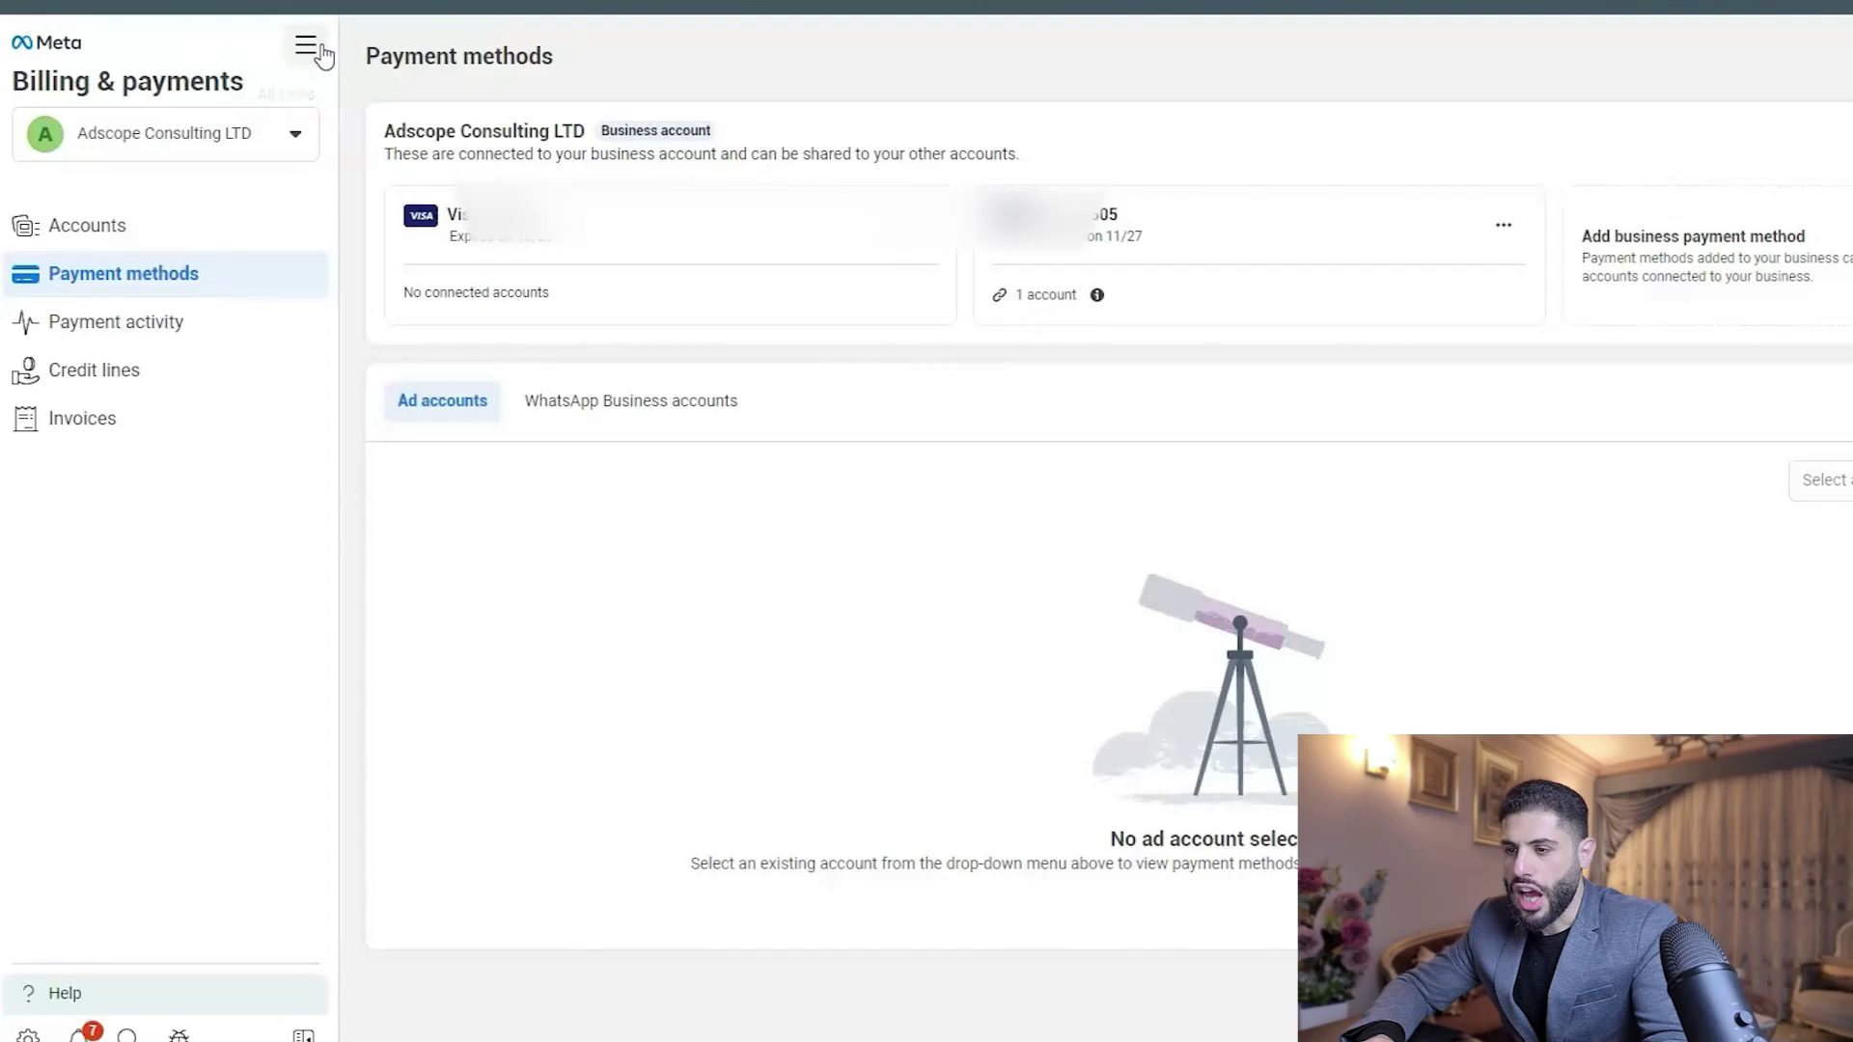
Open Ads Manager from the business tools and remove the "Ad name contains influencer" filter from the campaign list.
click(305, 45)
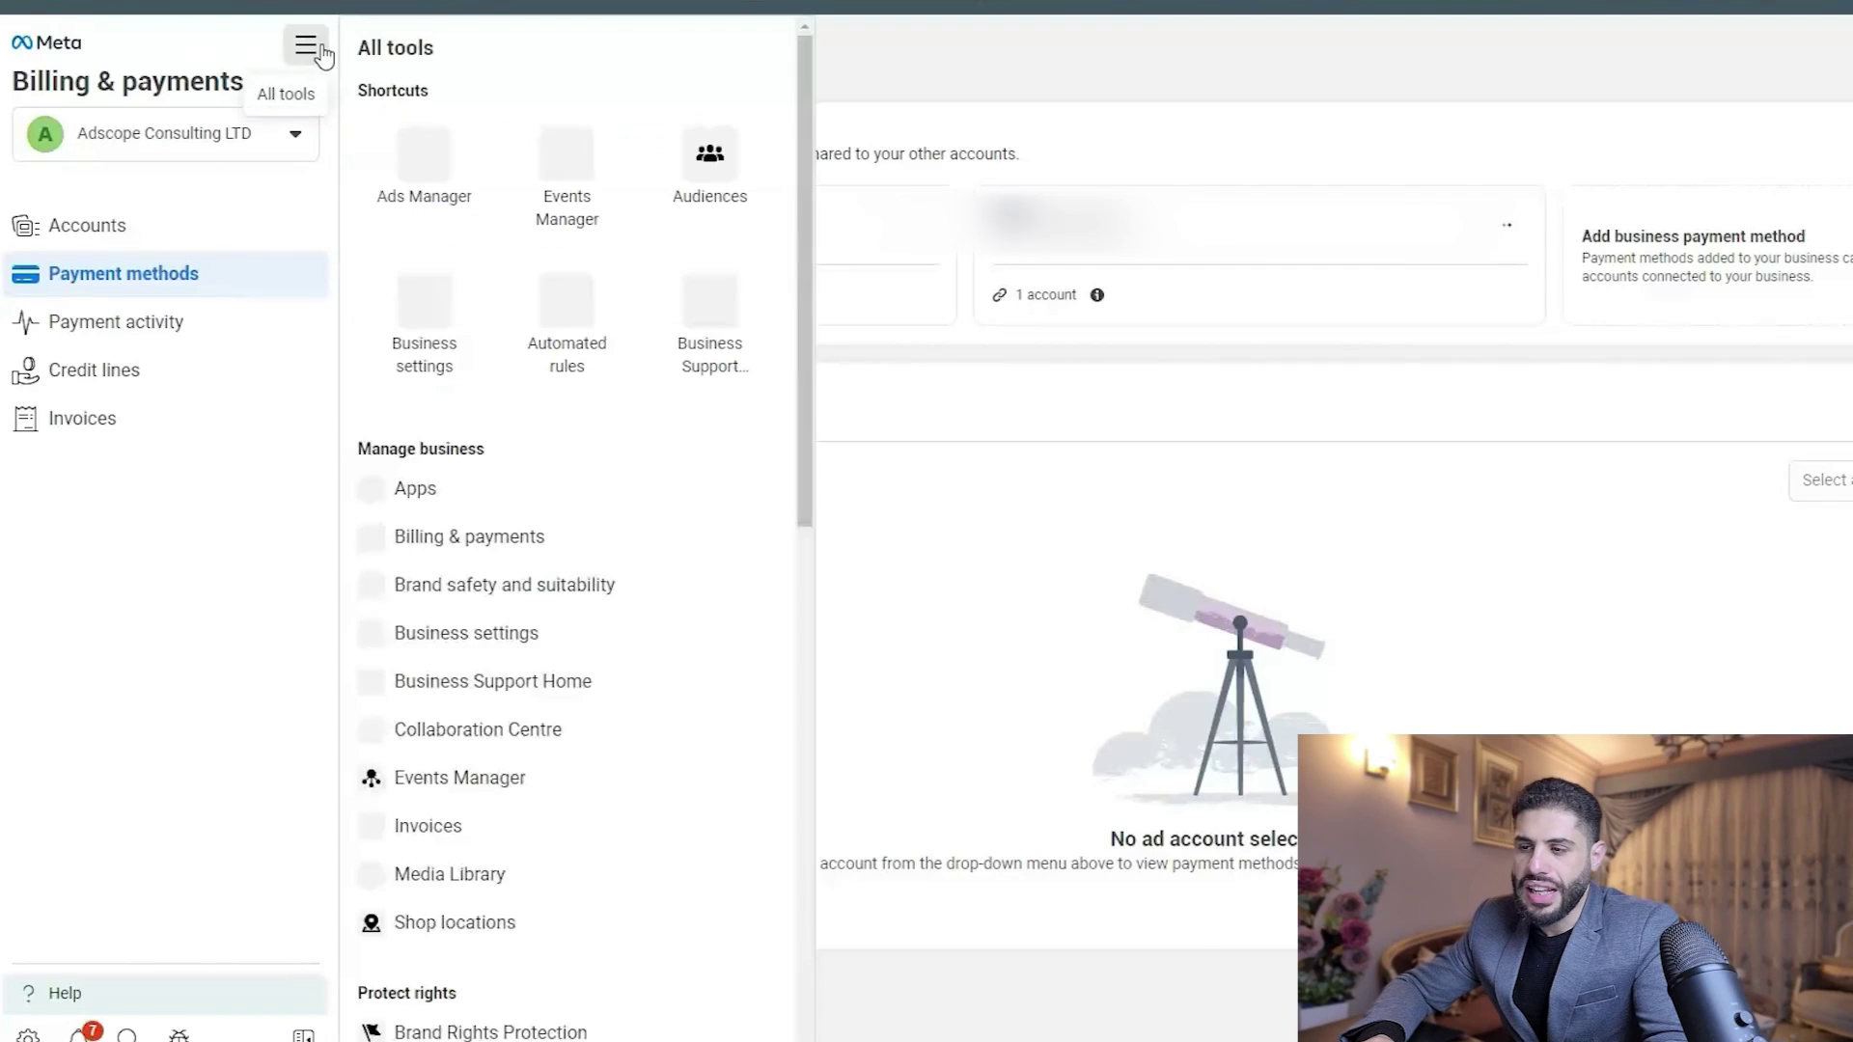
click(431, 179)
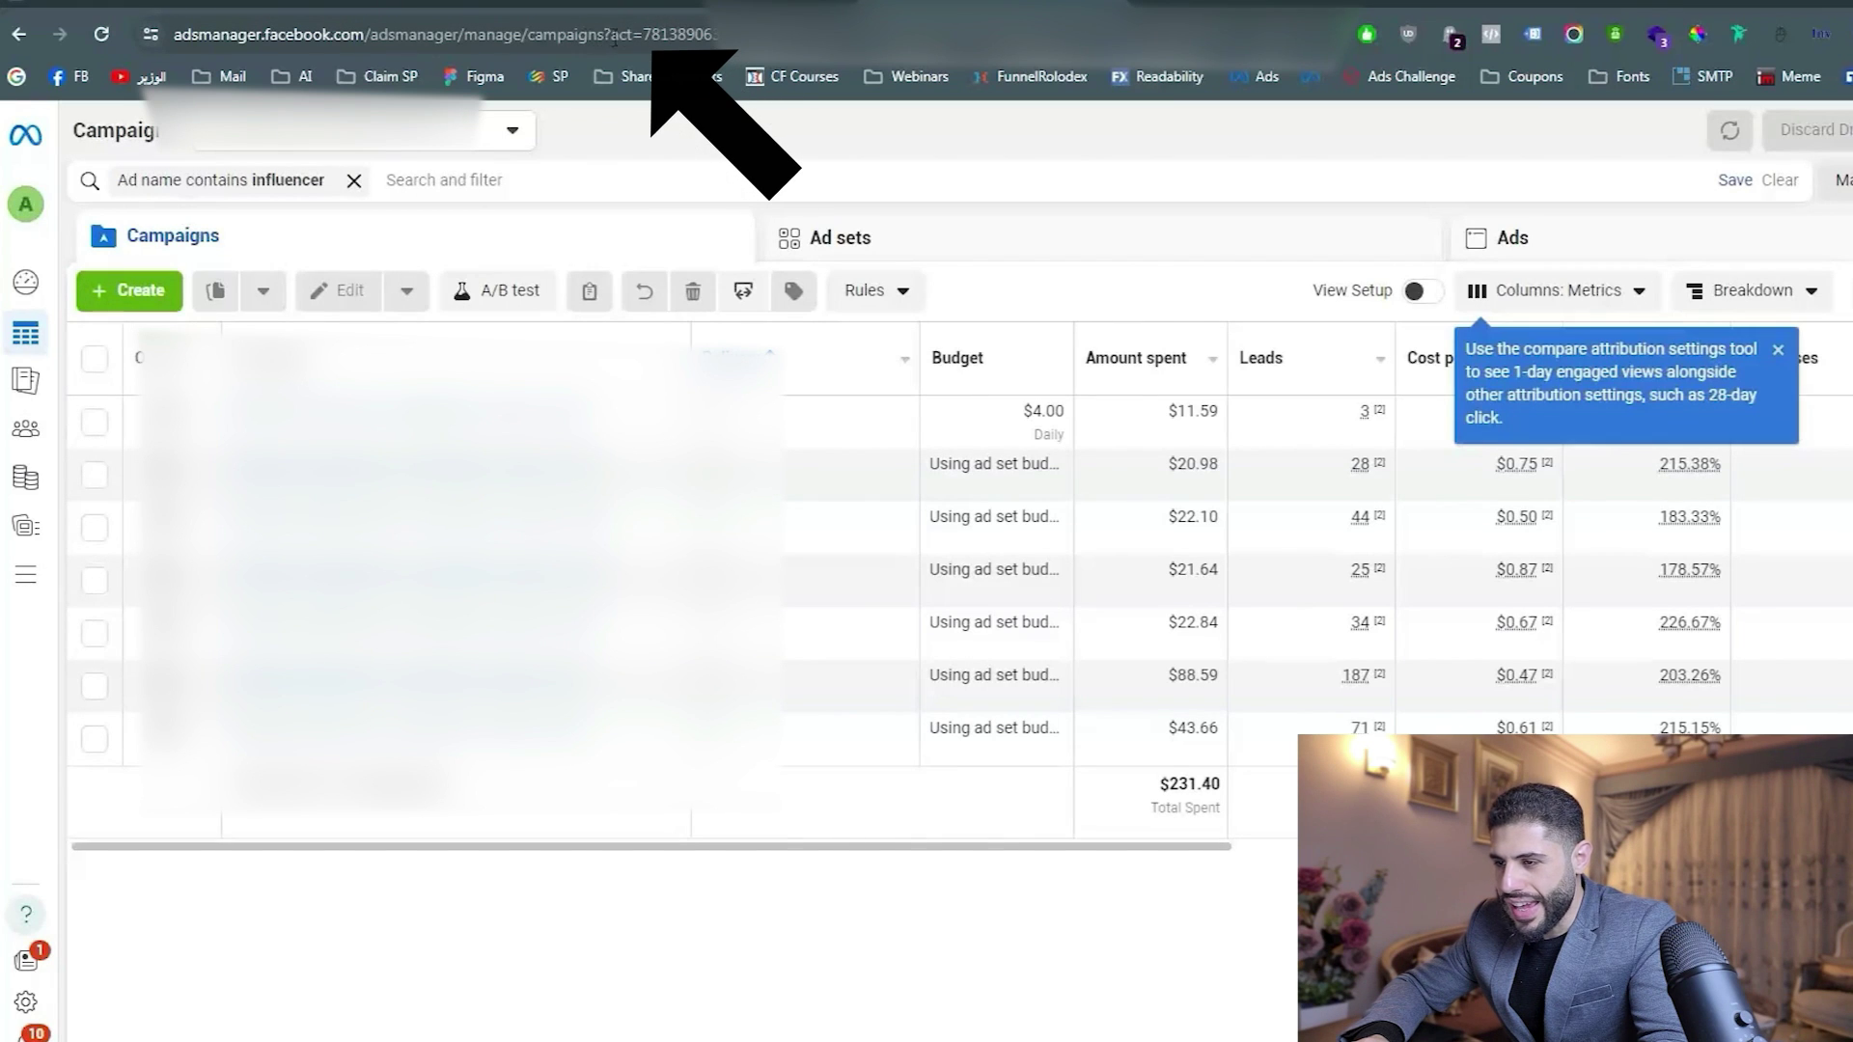
double_click(689, 36)
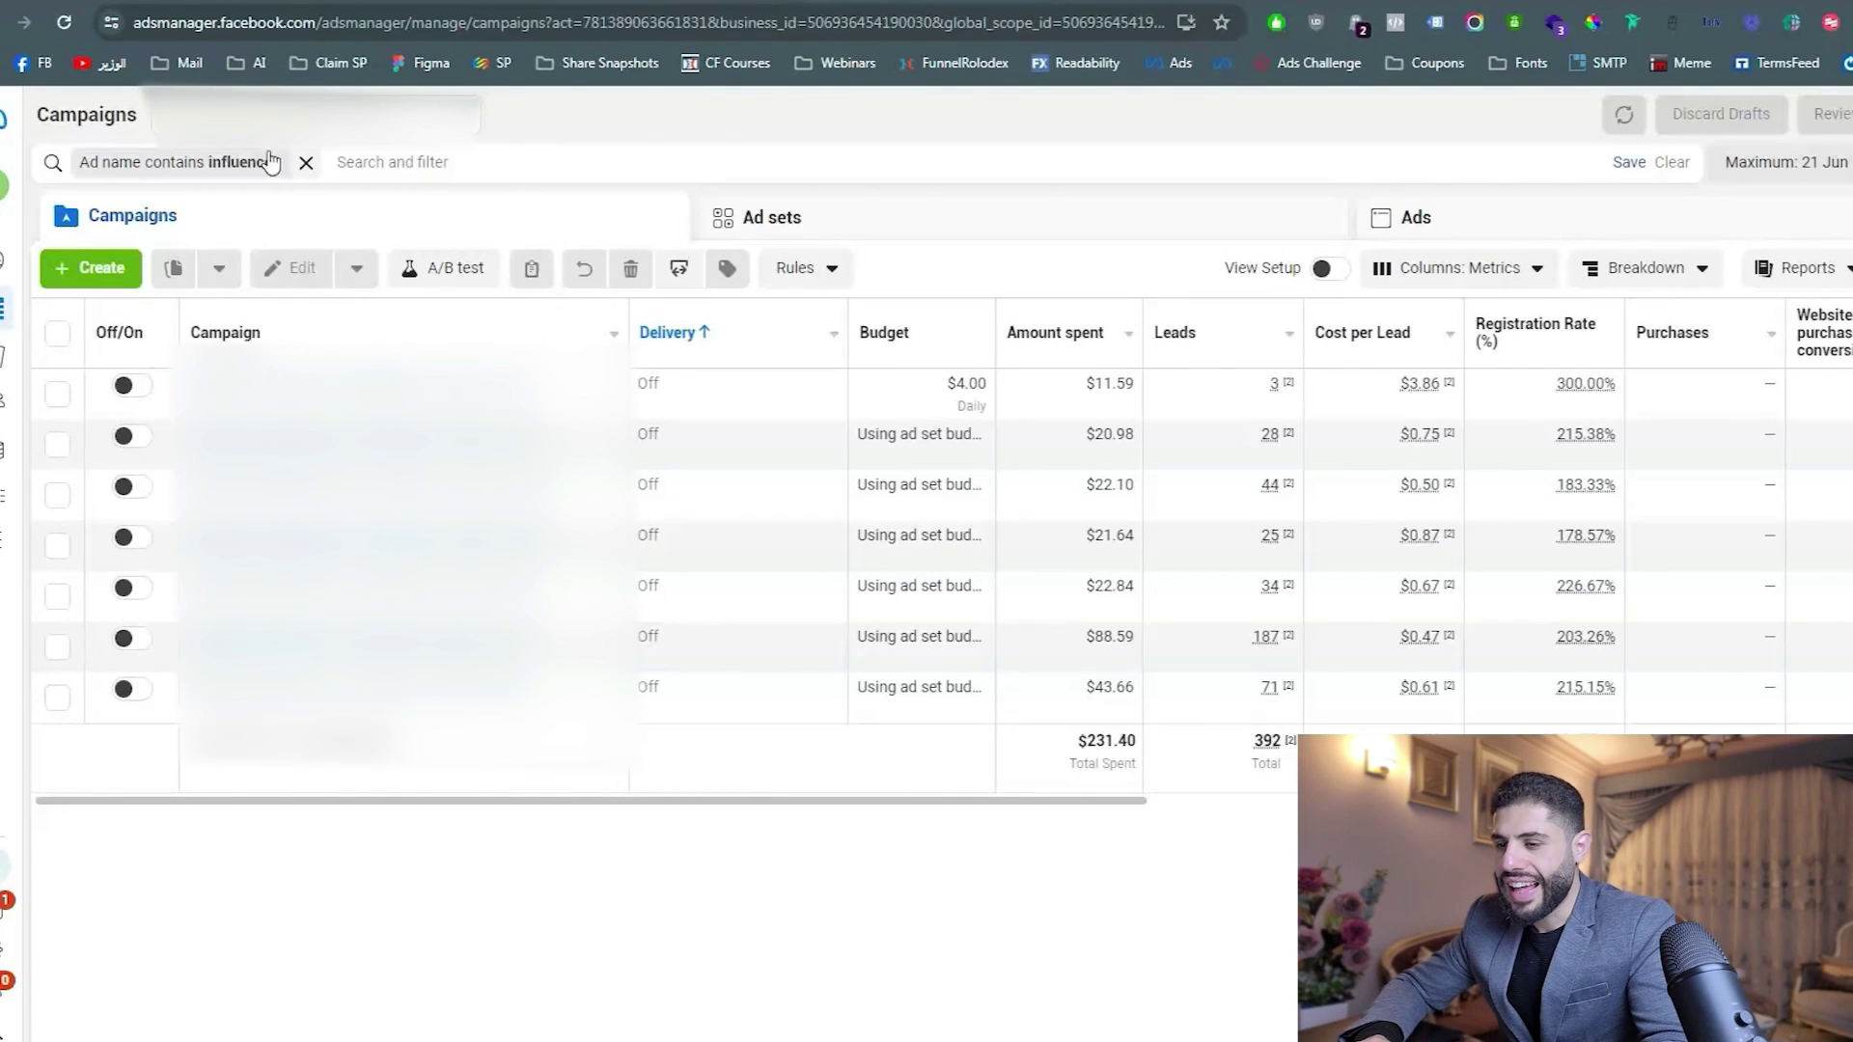
click(306, 163)
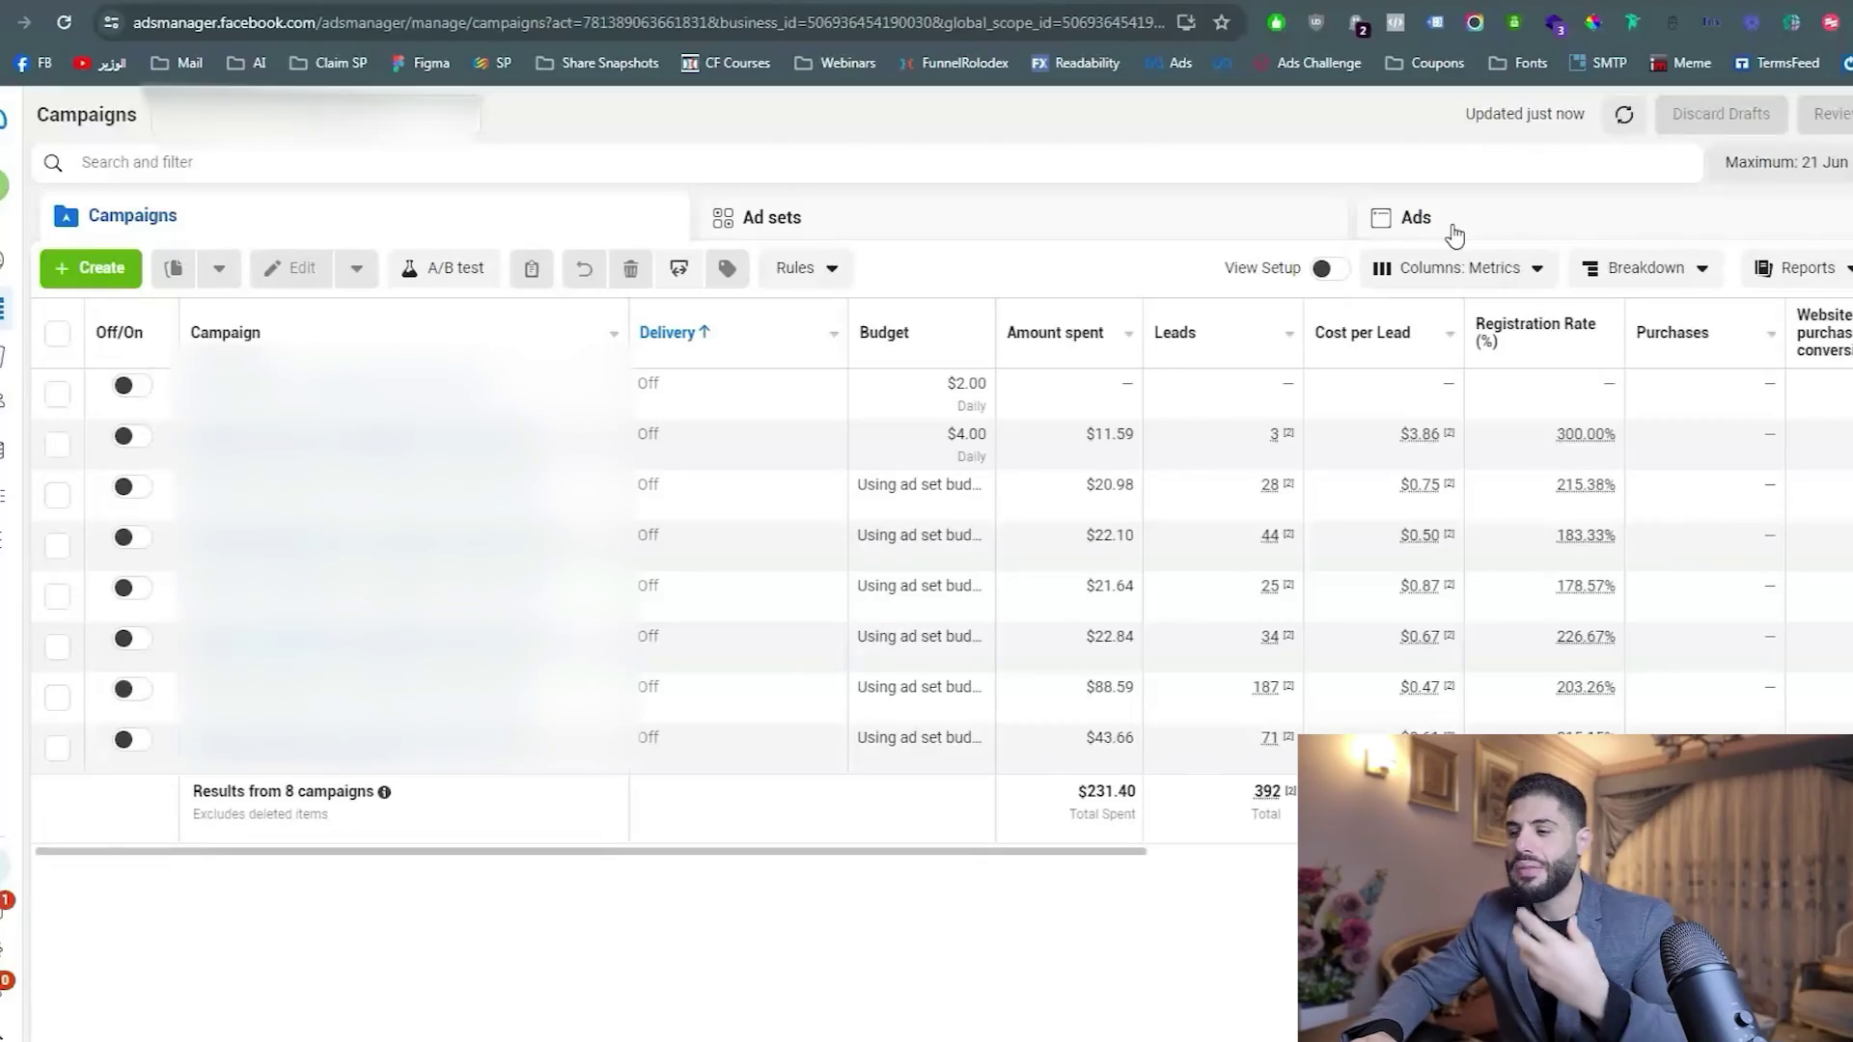
Create a new Auction campaign with the Sales objective, using the Manual sales campaign setup.
click(94, 282)
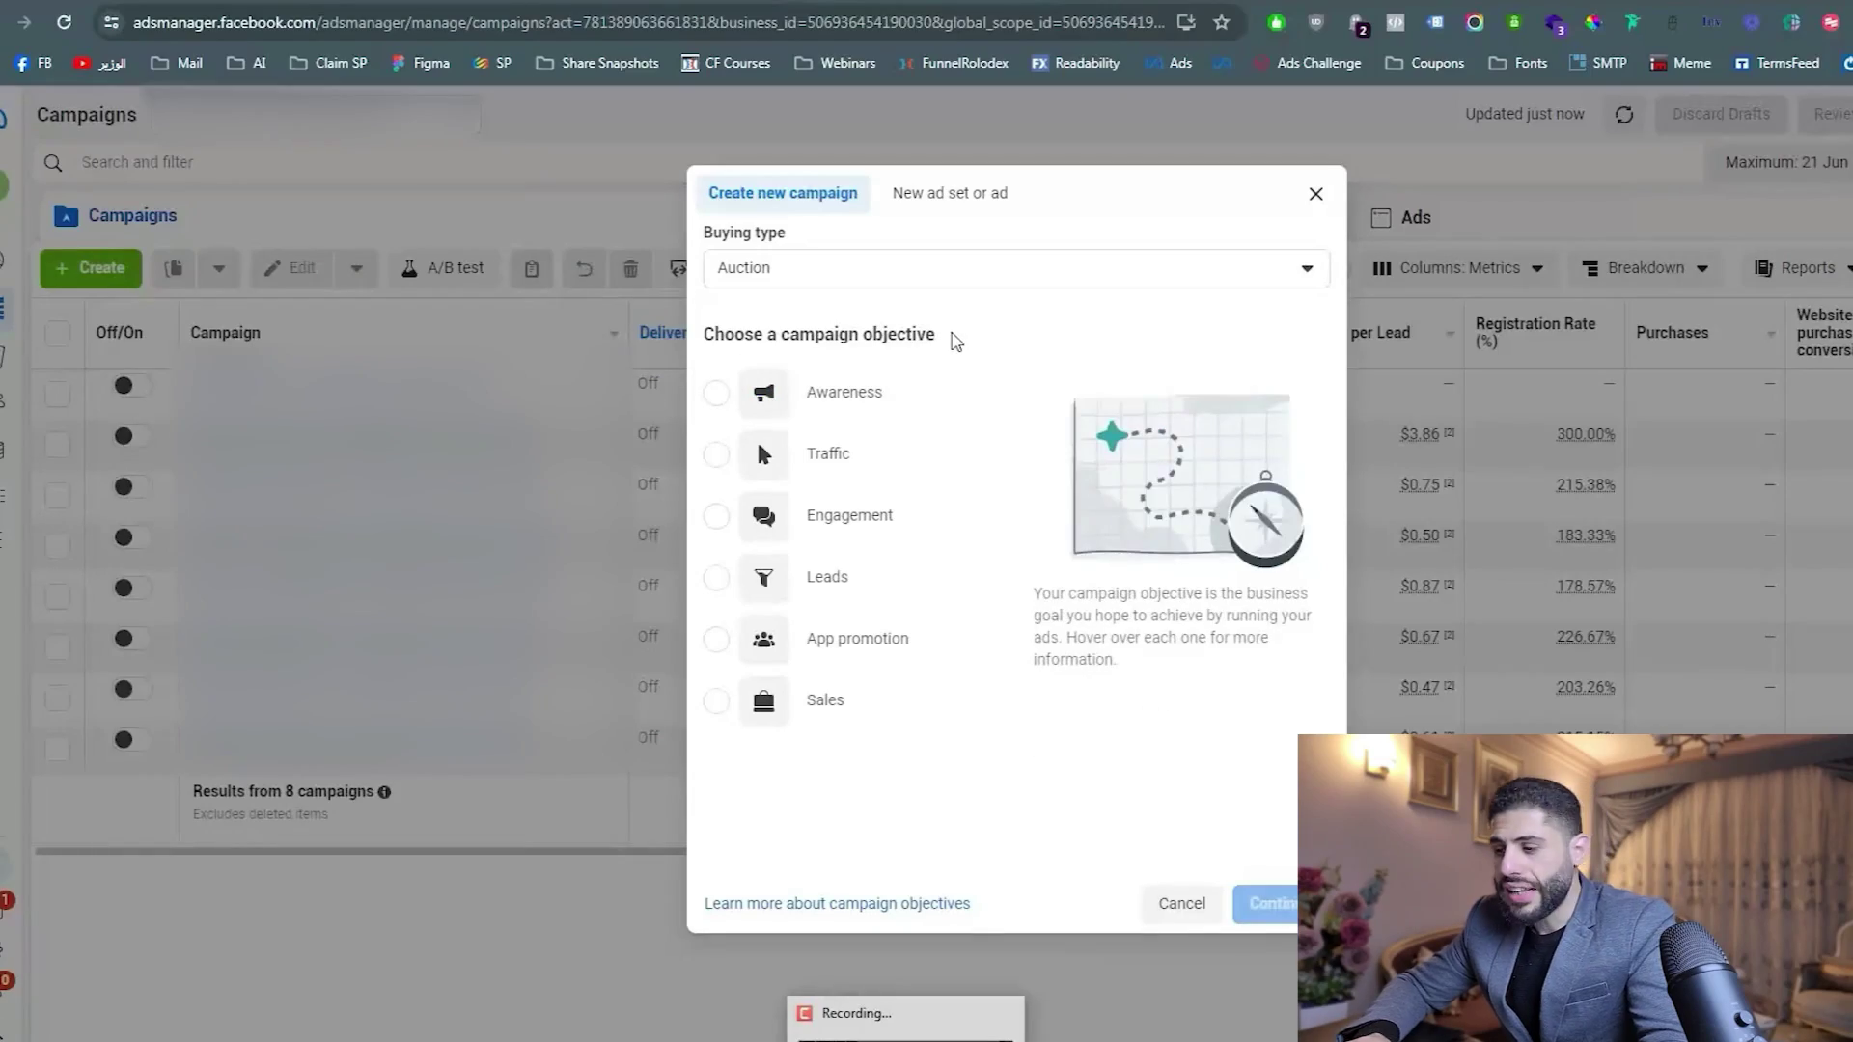
mouse_move(950, 378)
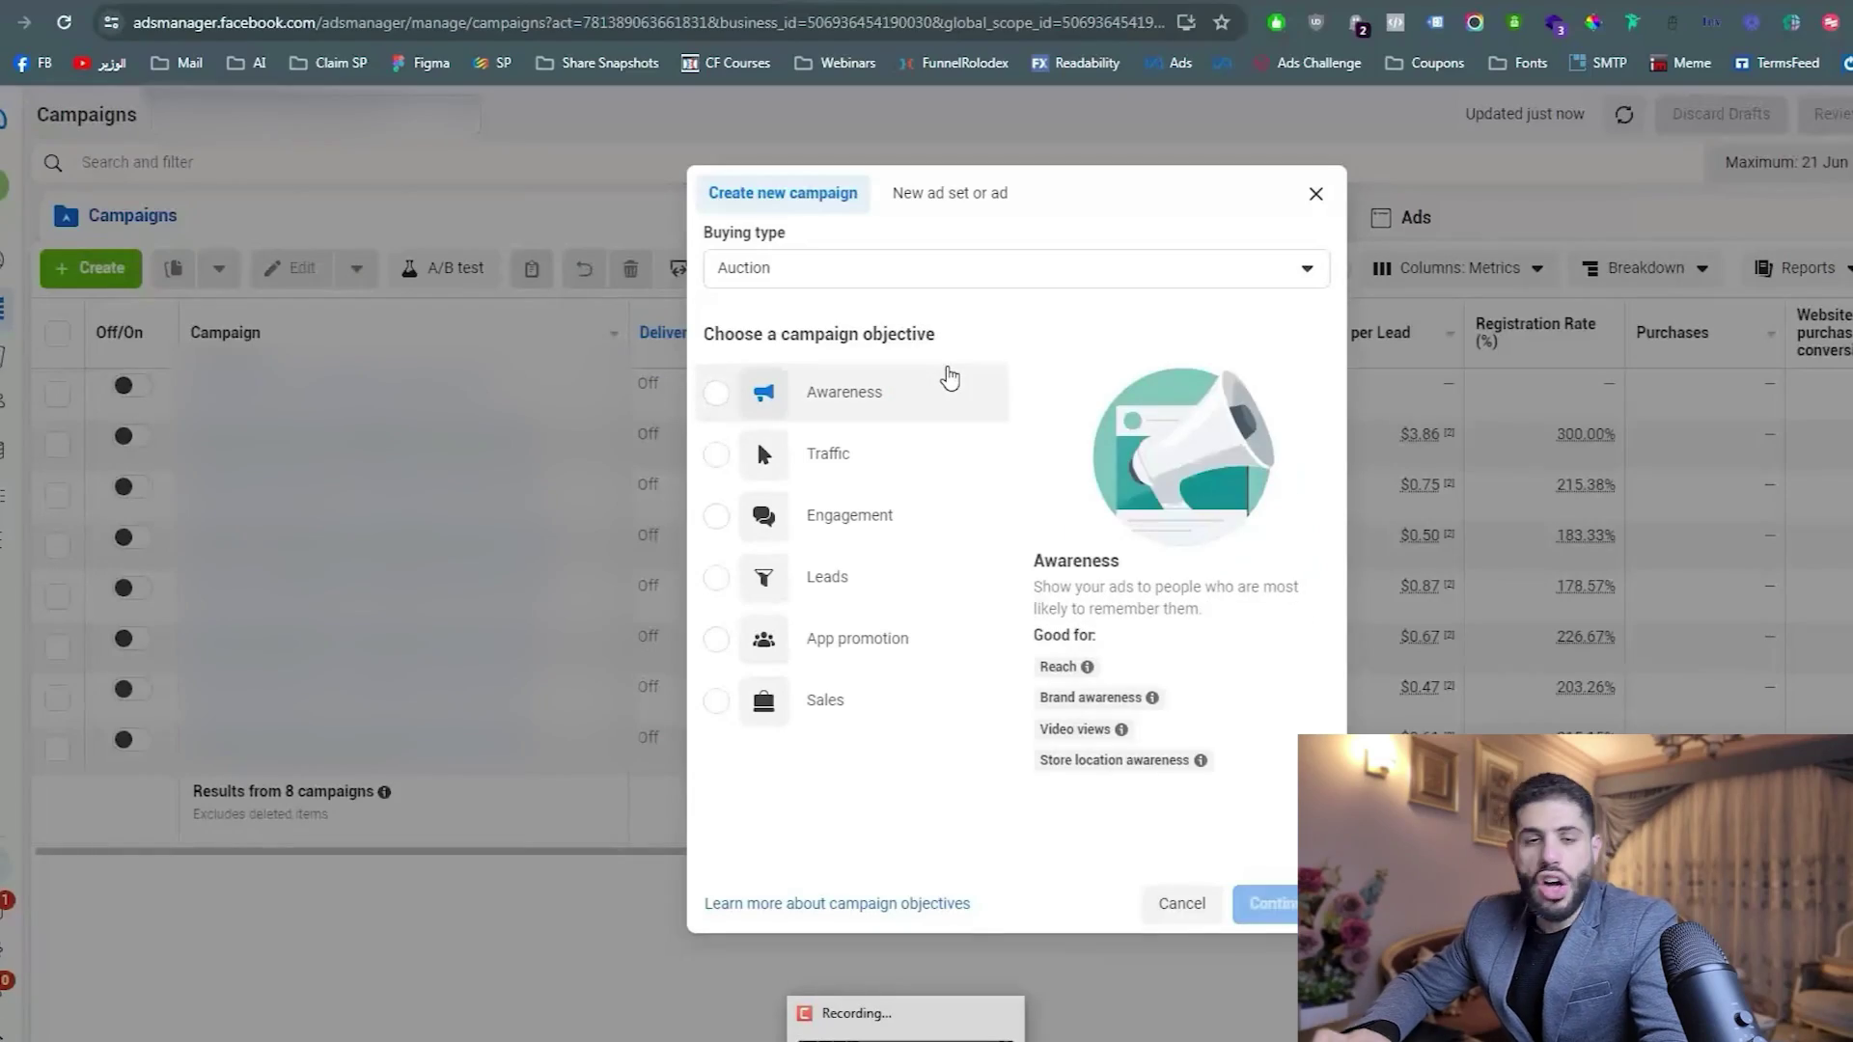
mouse_move(912, 577)
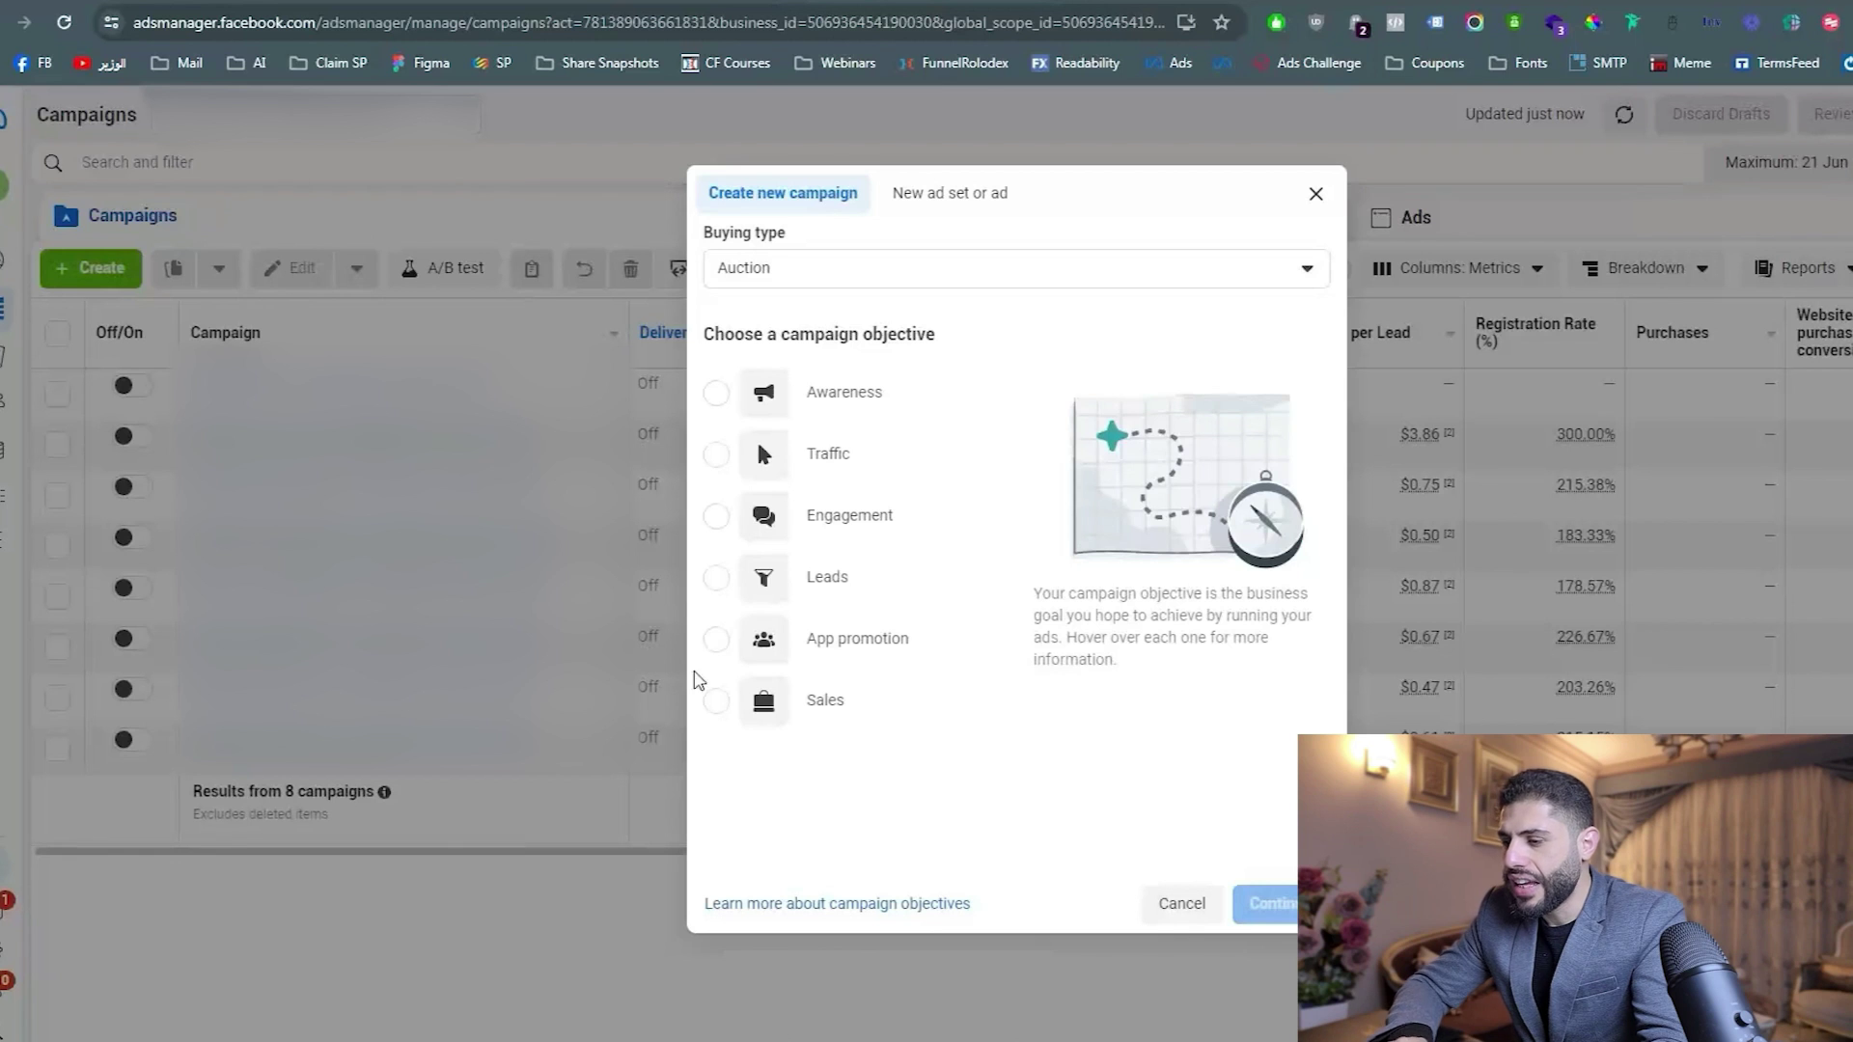
click(881, 711)
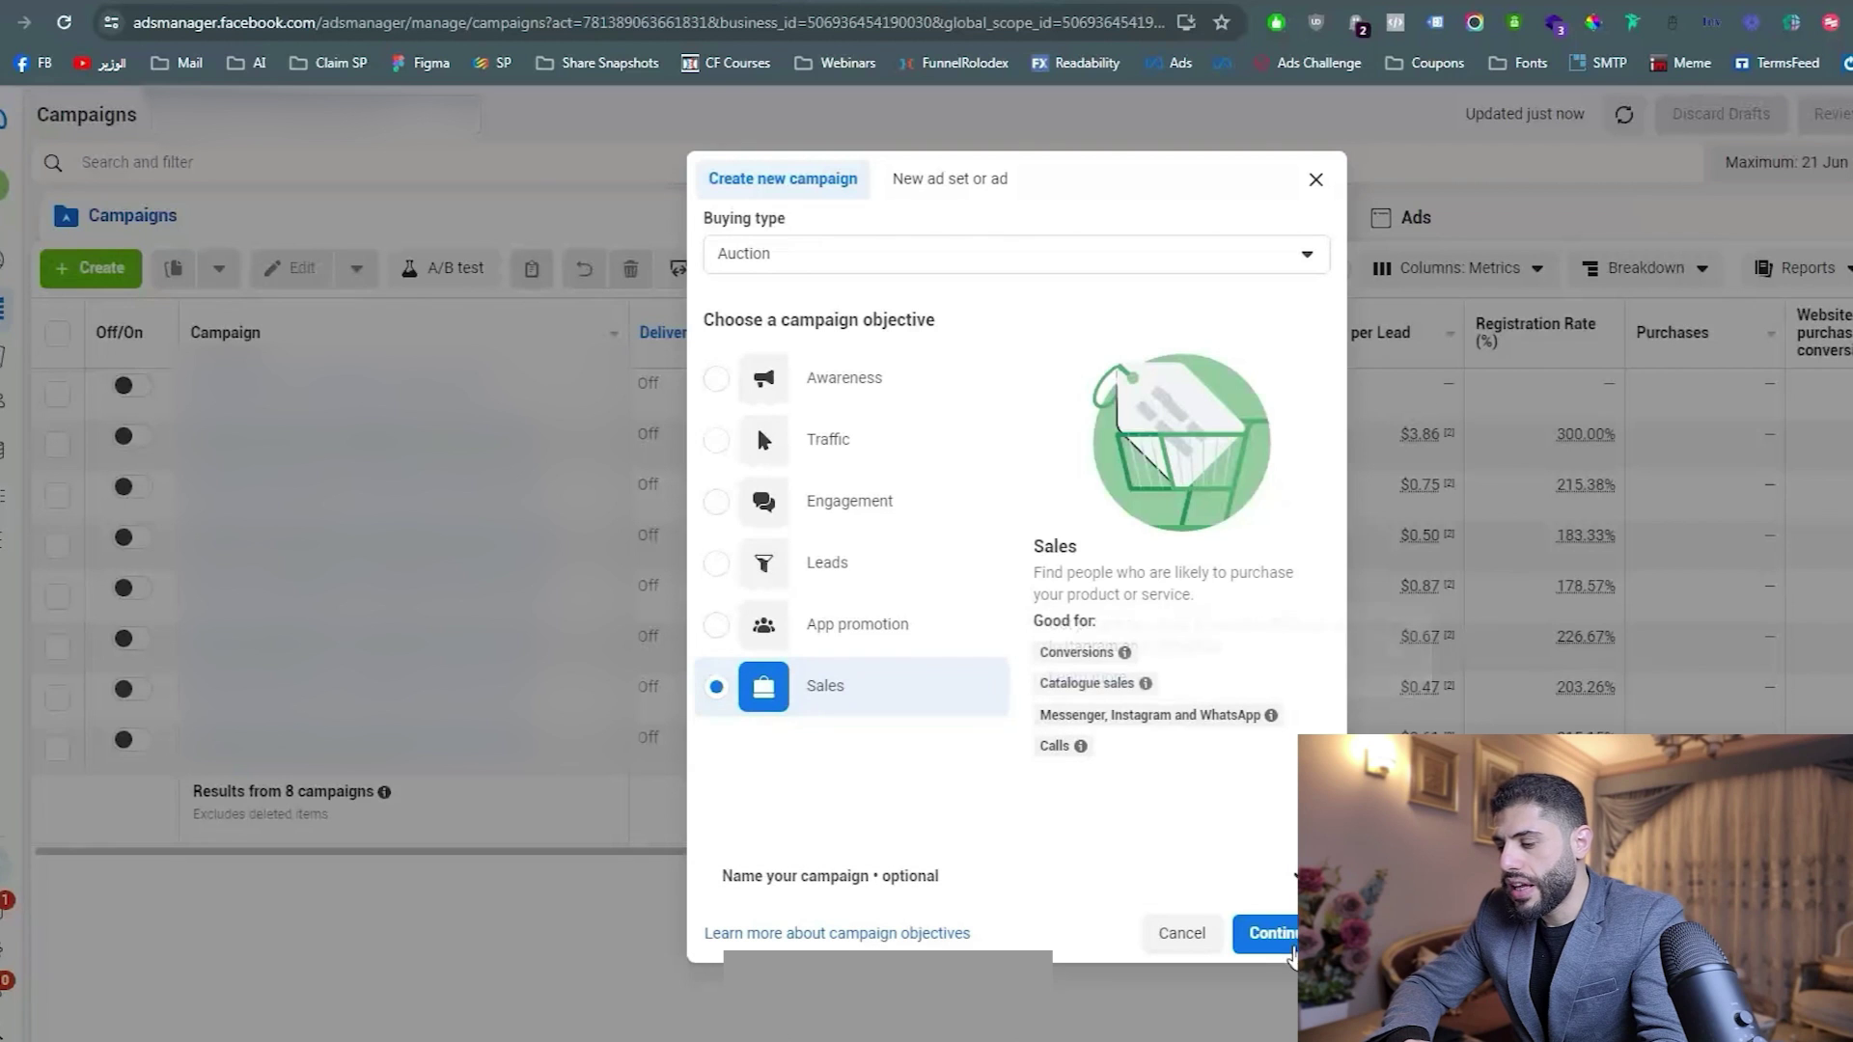
click(1271, 933)
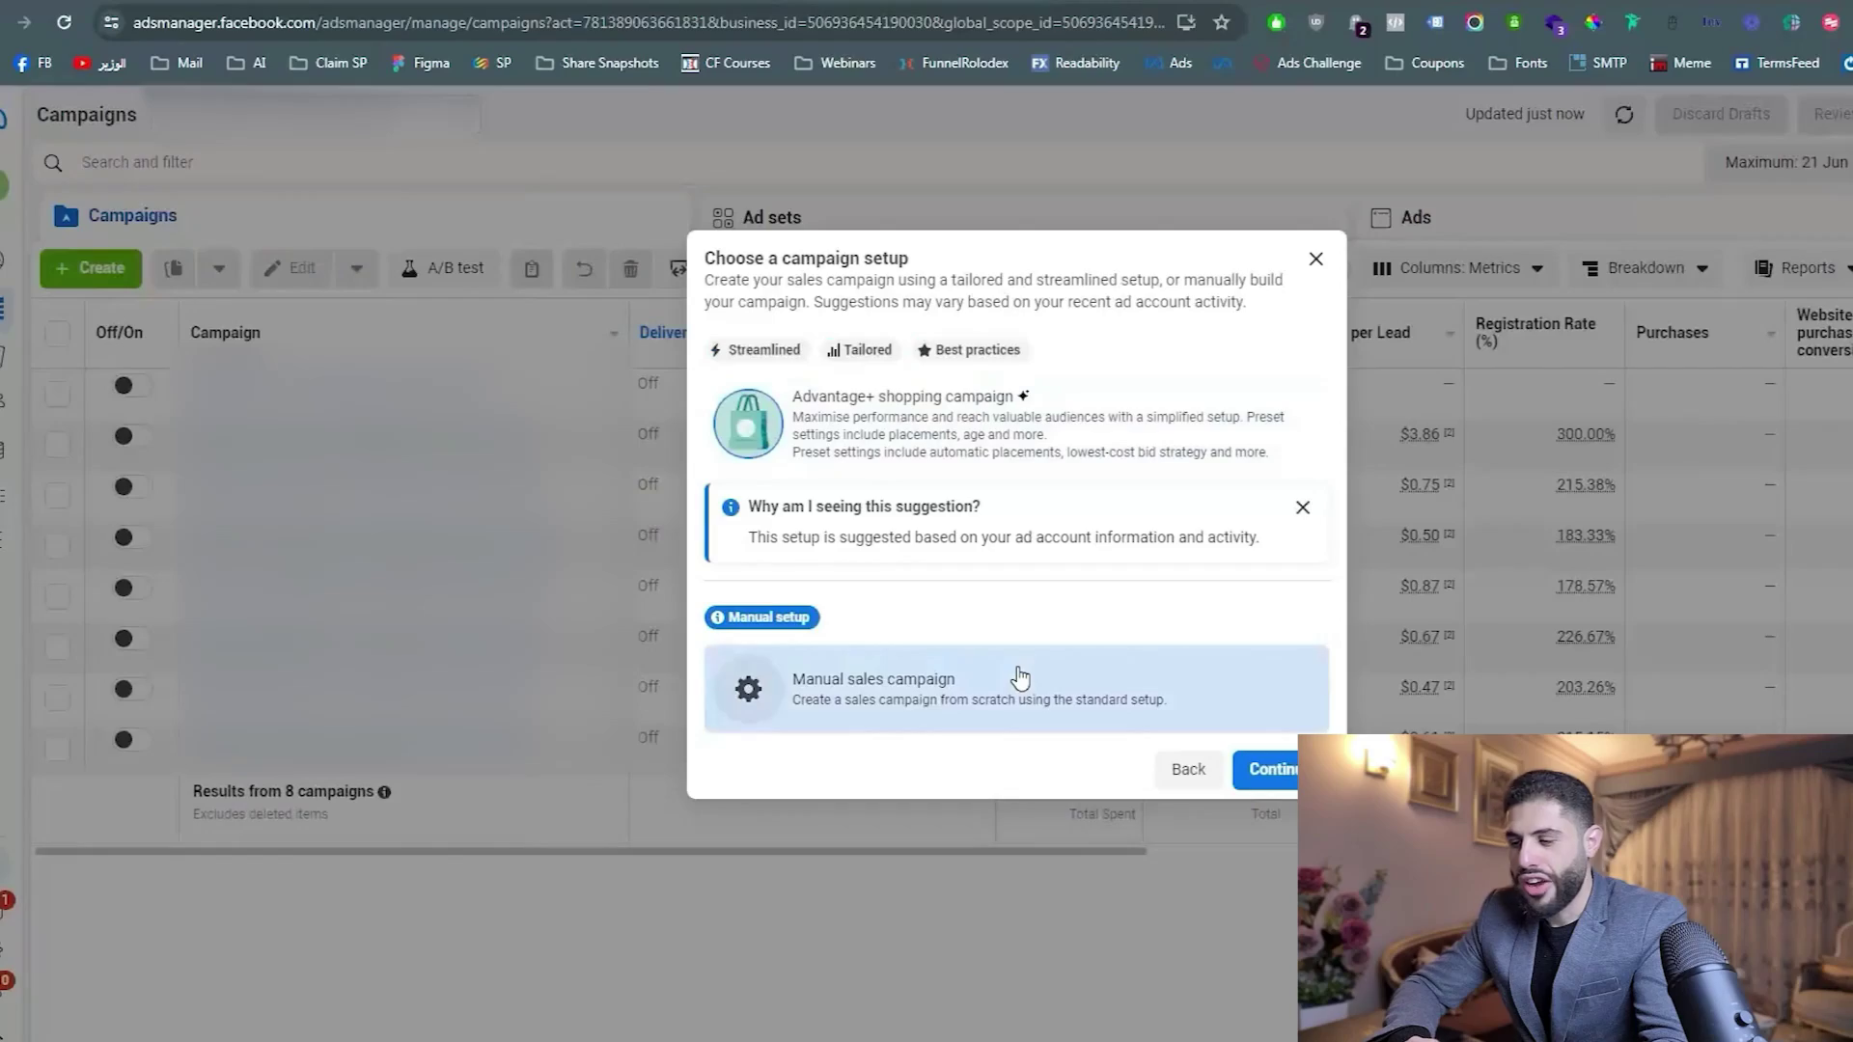
click(1019, 674)
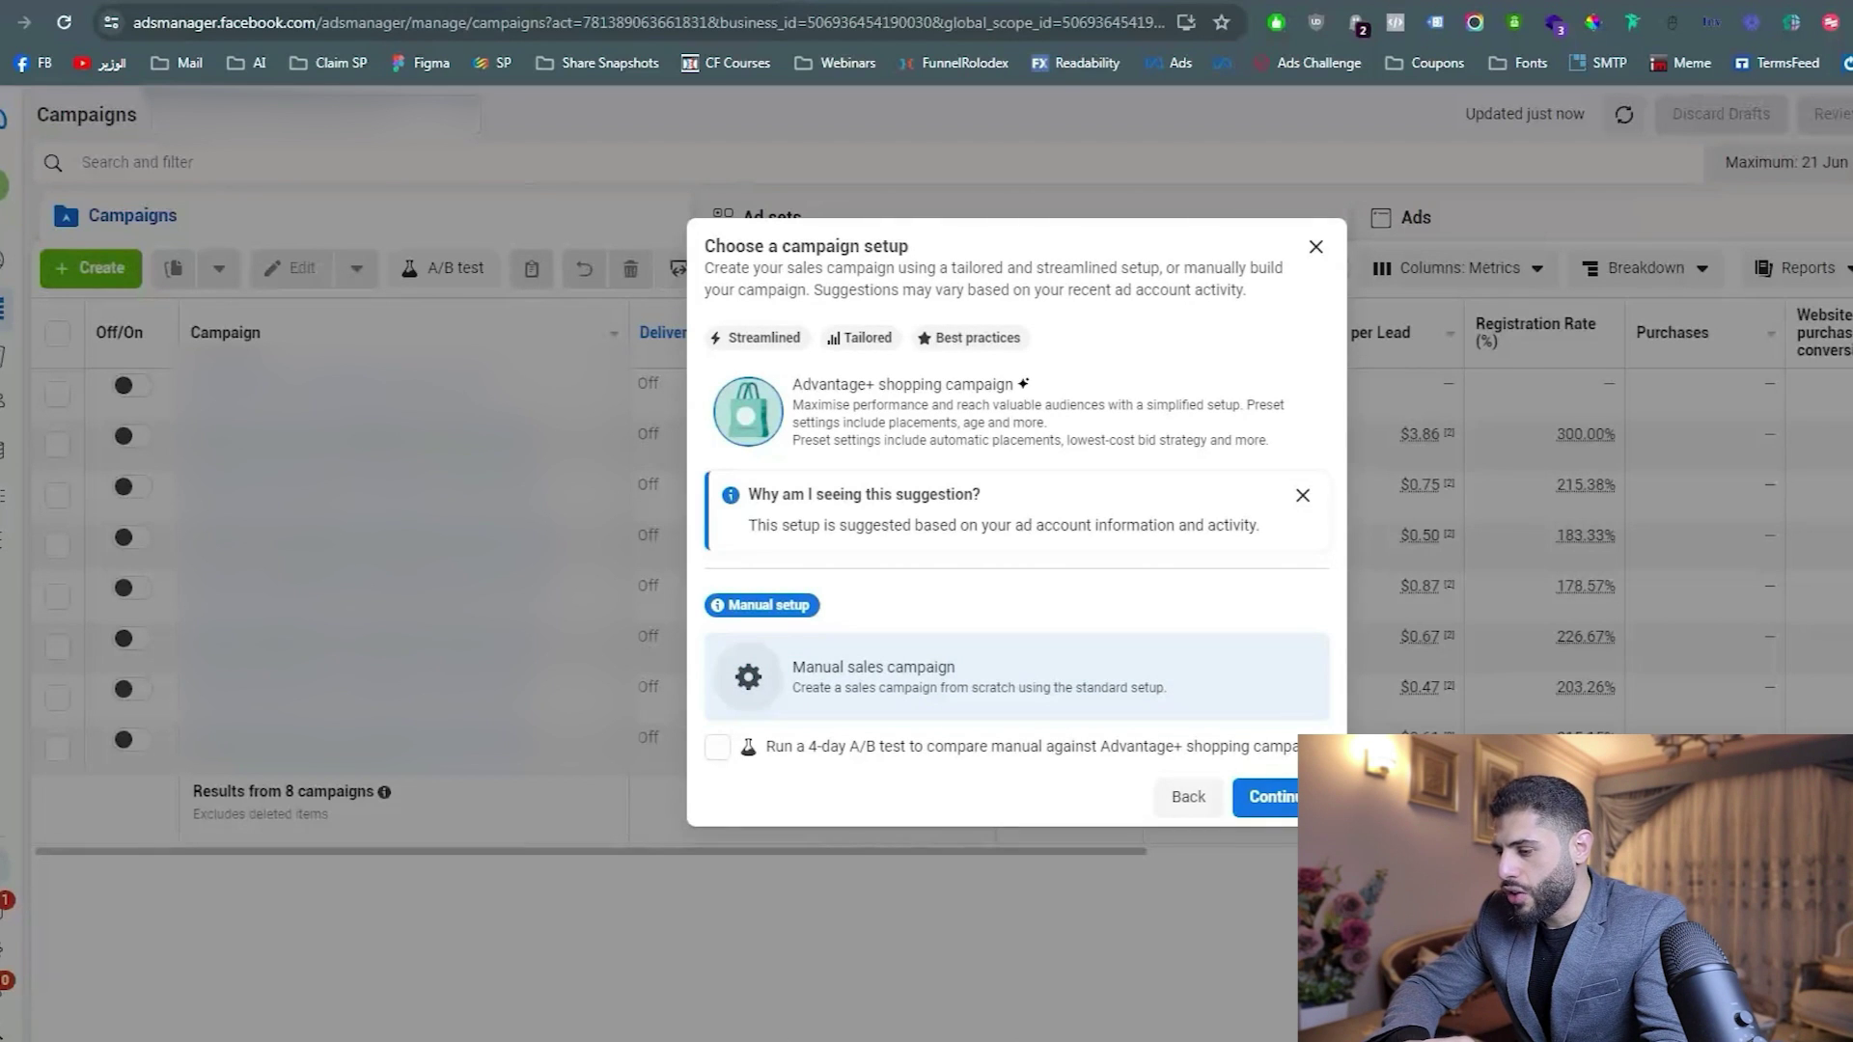
click(1250, 806)
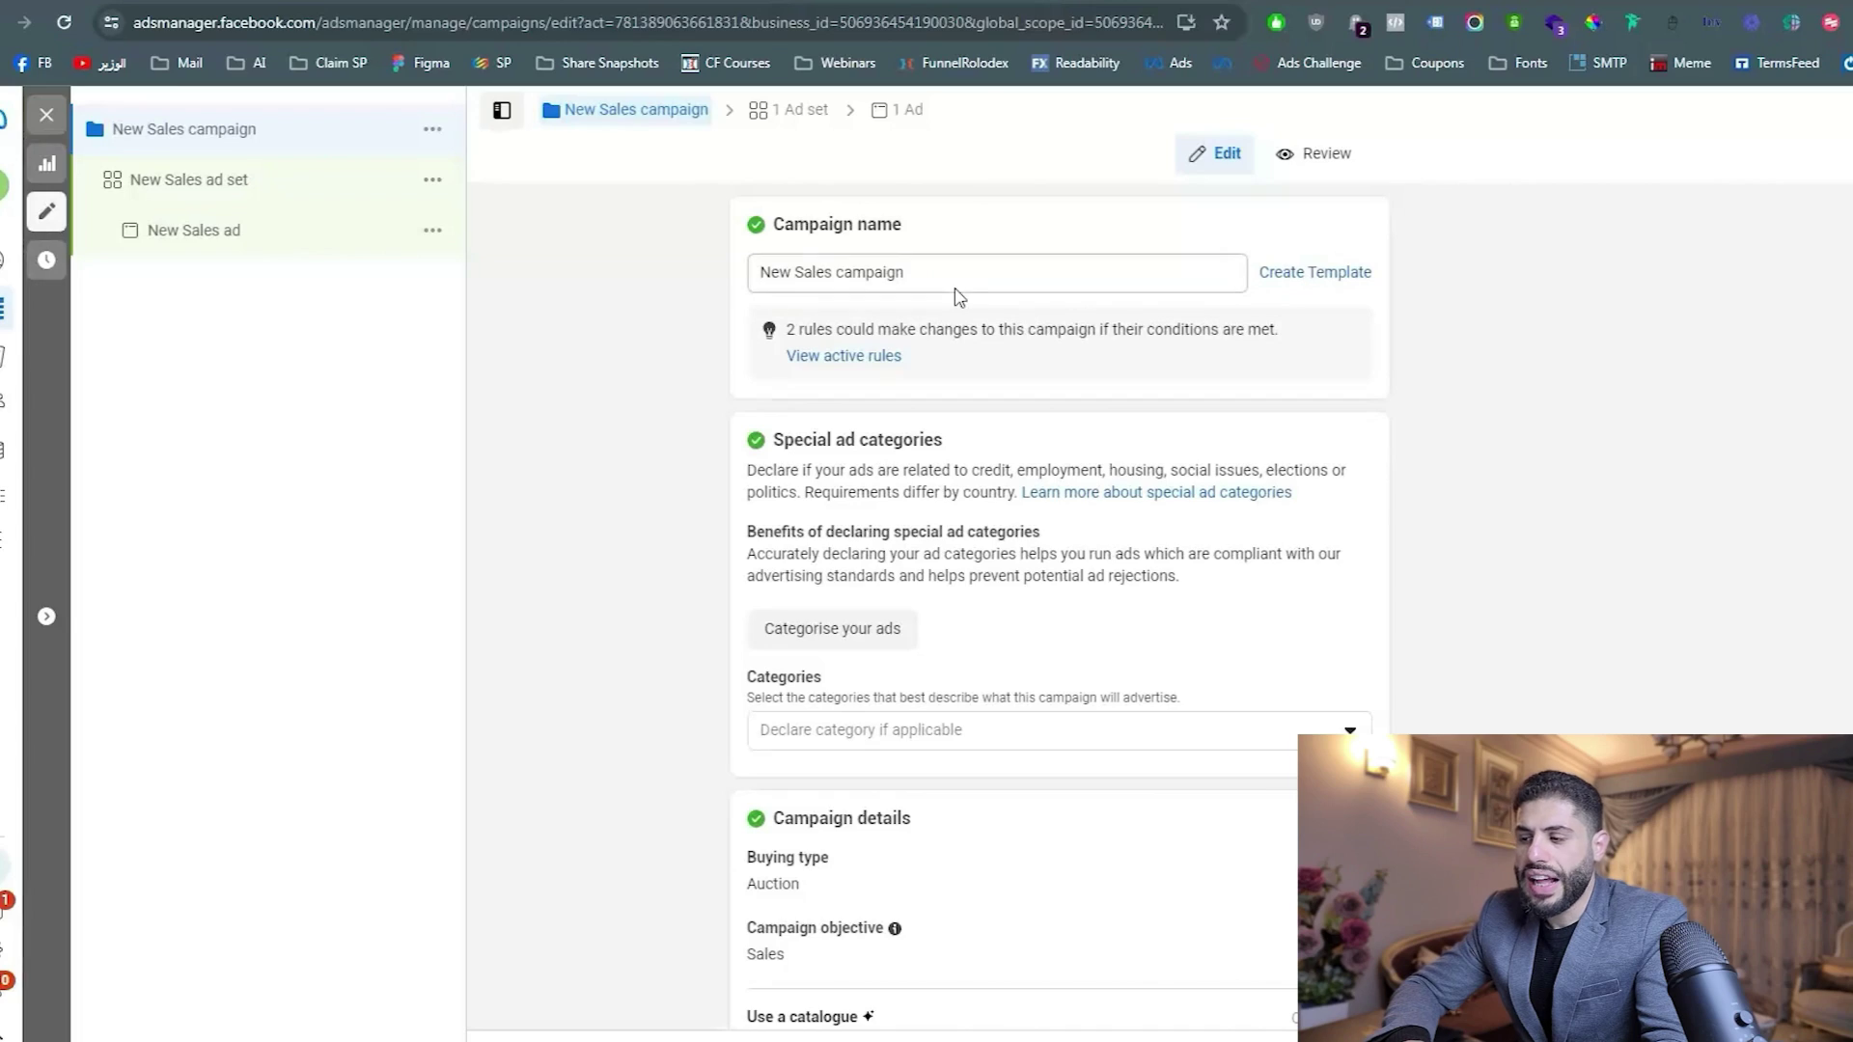
Rename the campaign "Sales - Saudi Arabia - New Year - Jan 2024".
triple_click(971, 280)
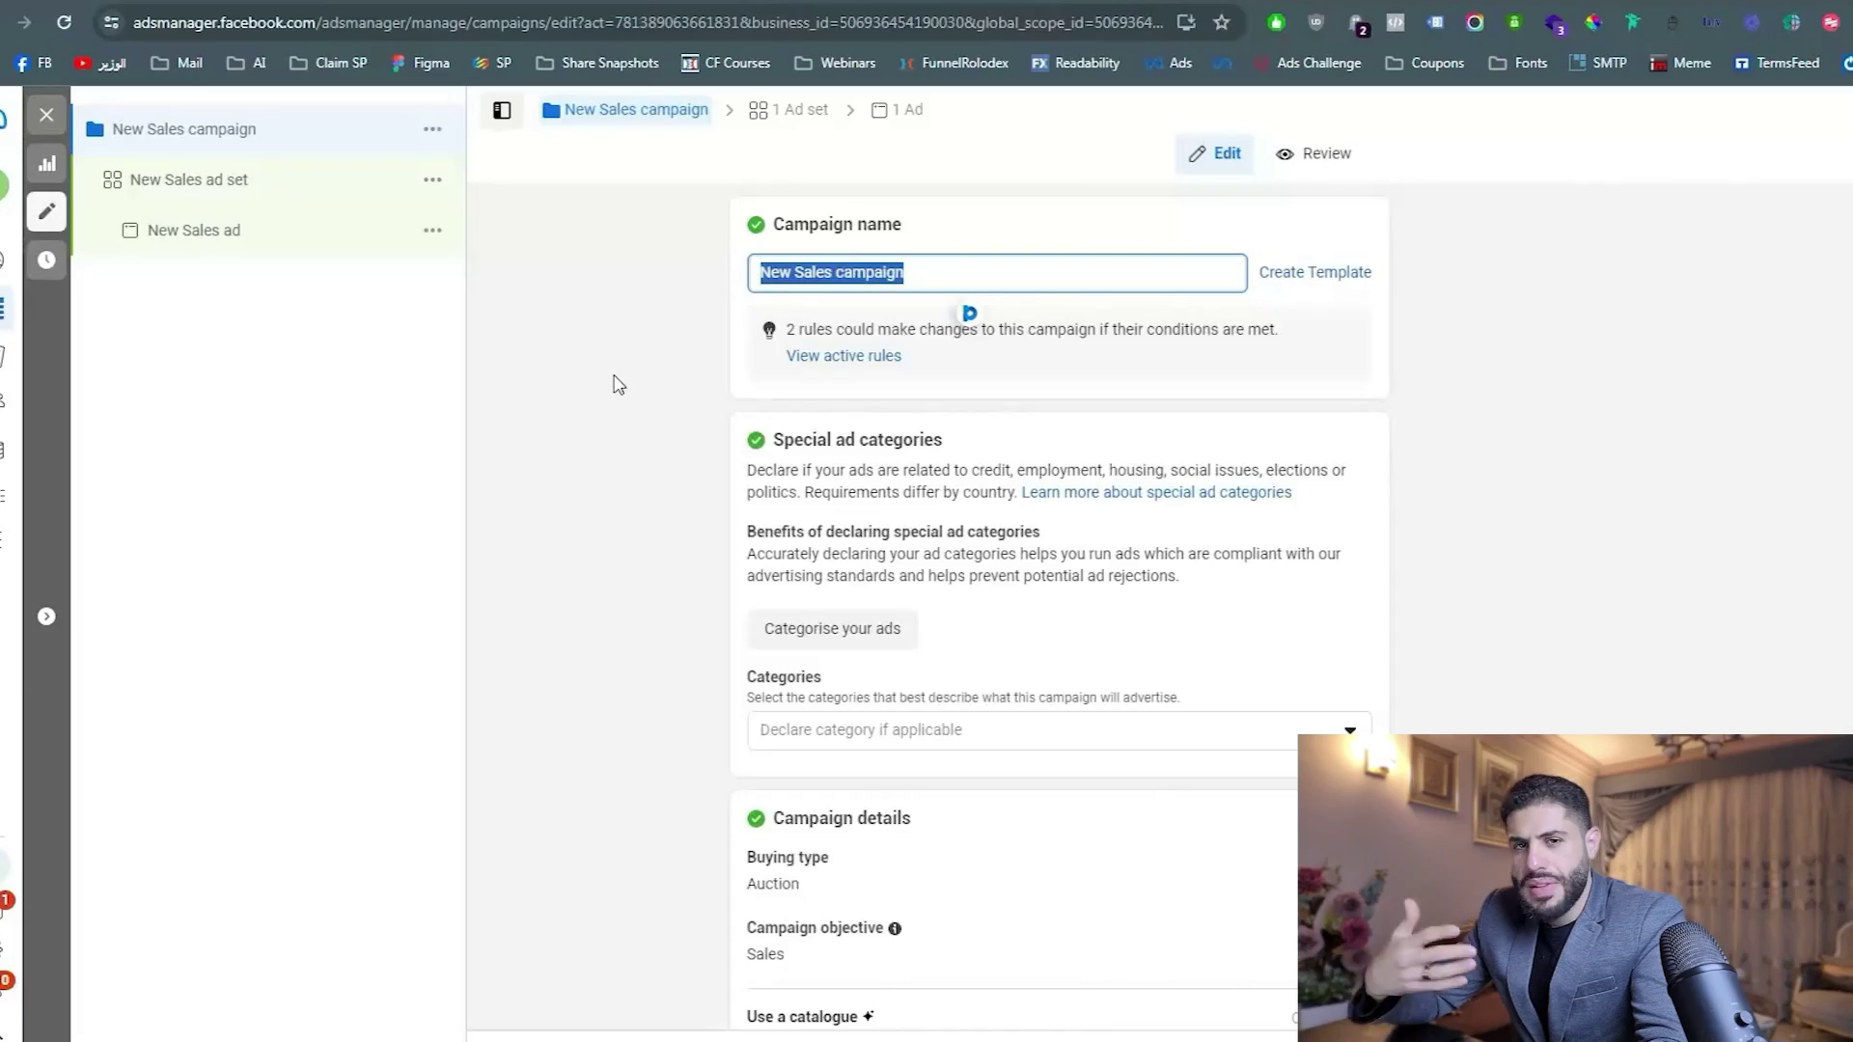
text(Sales -)
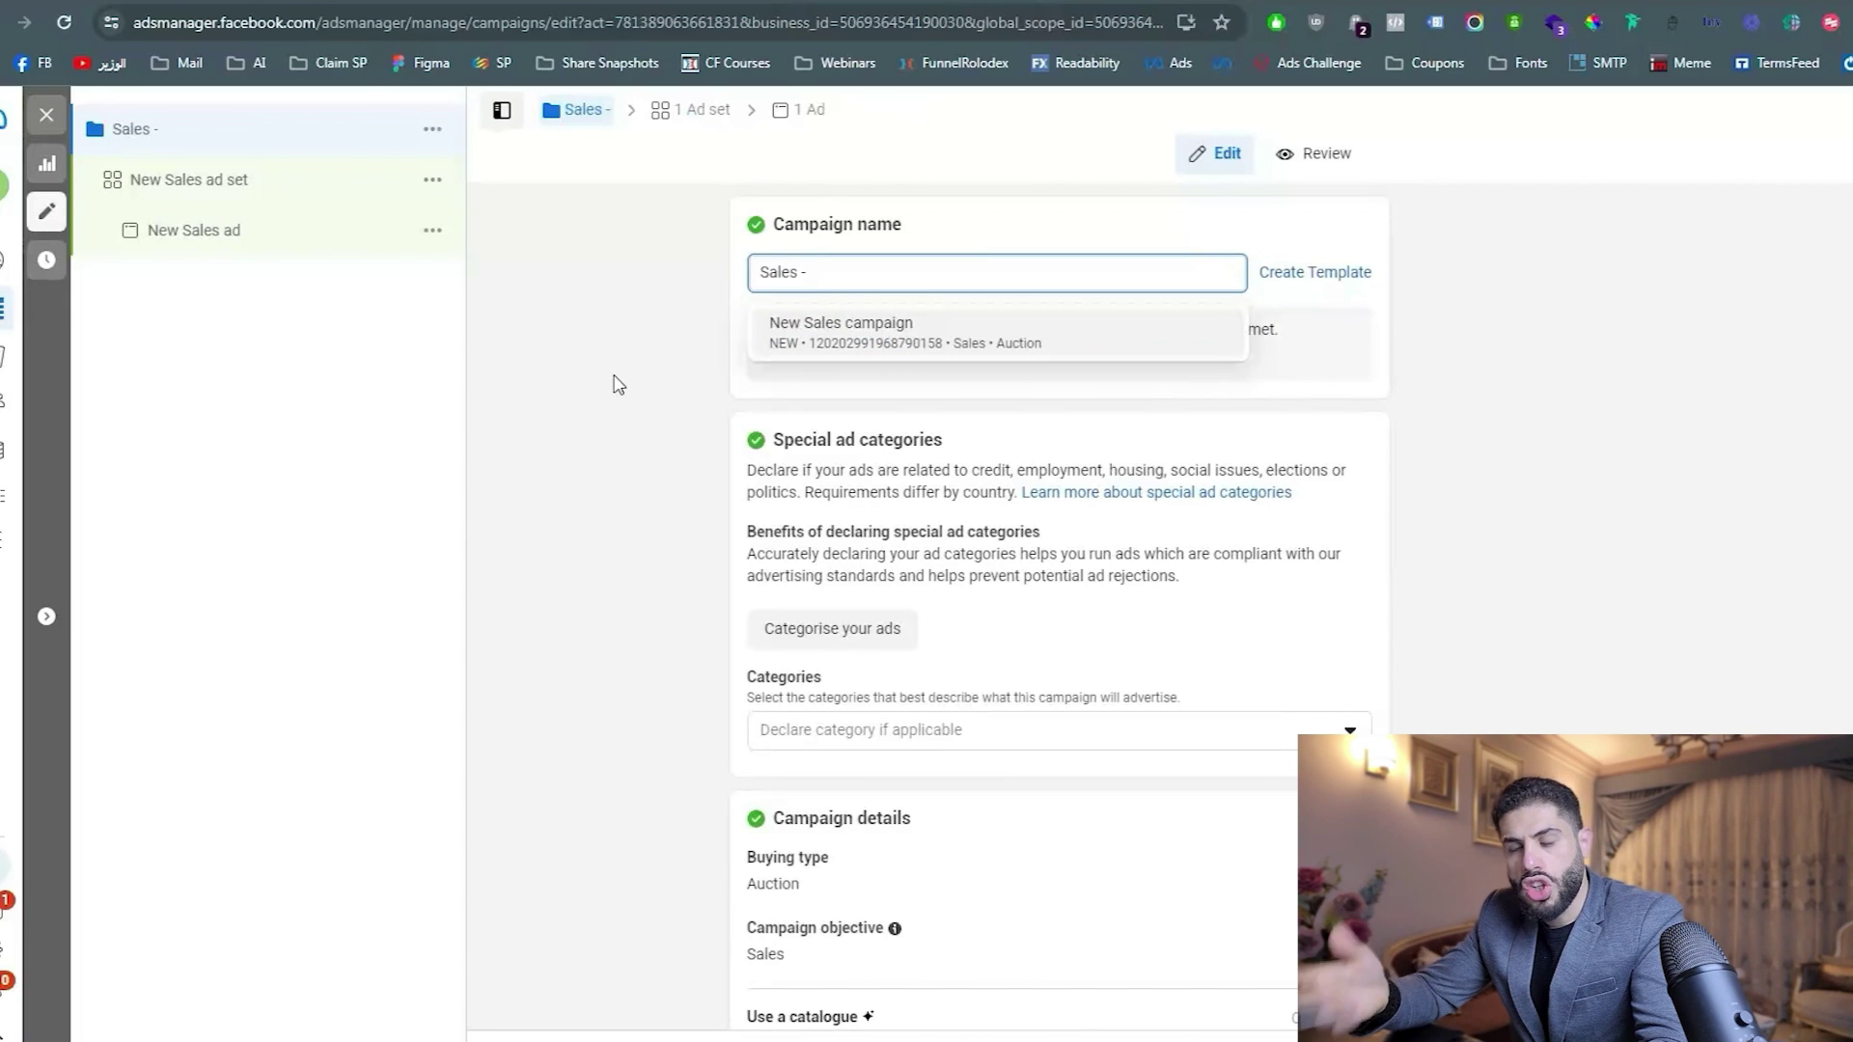
text( Saudi)
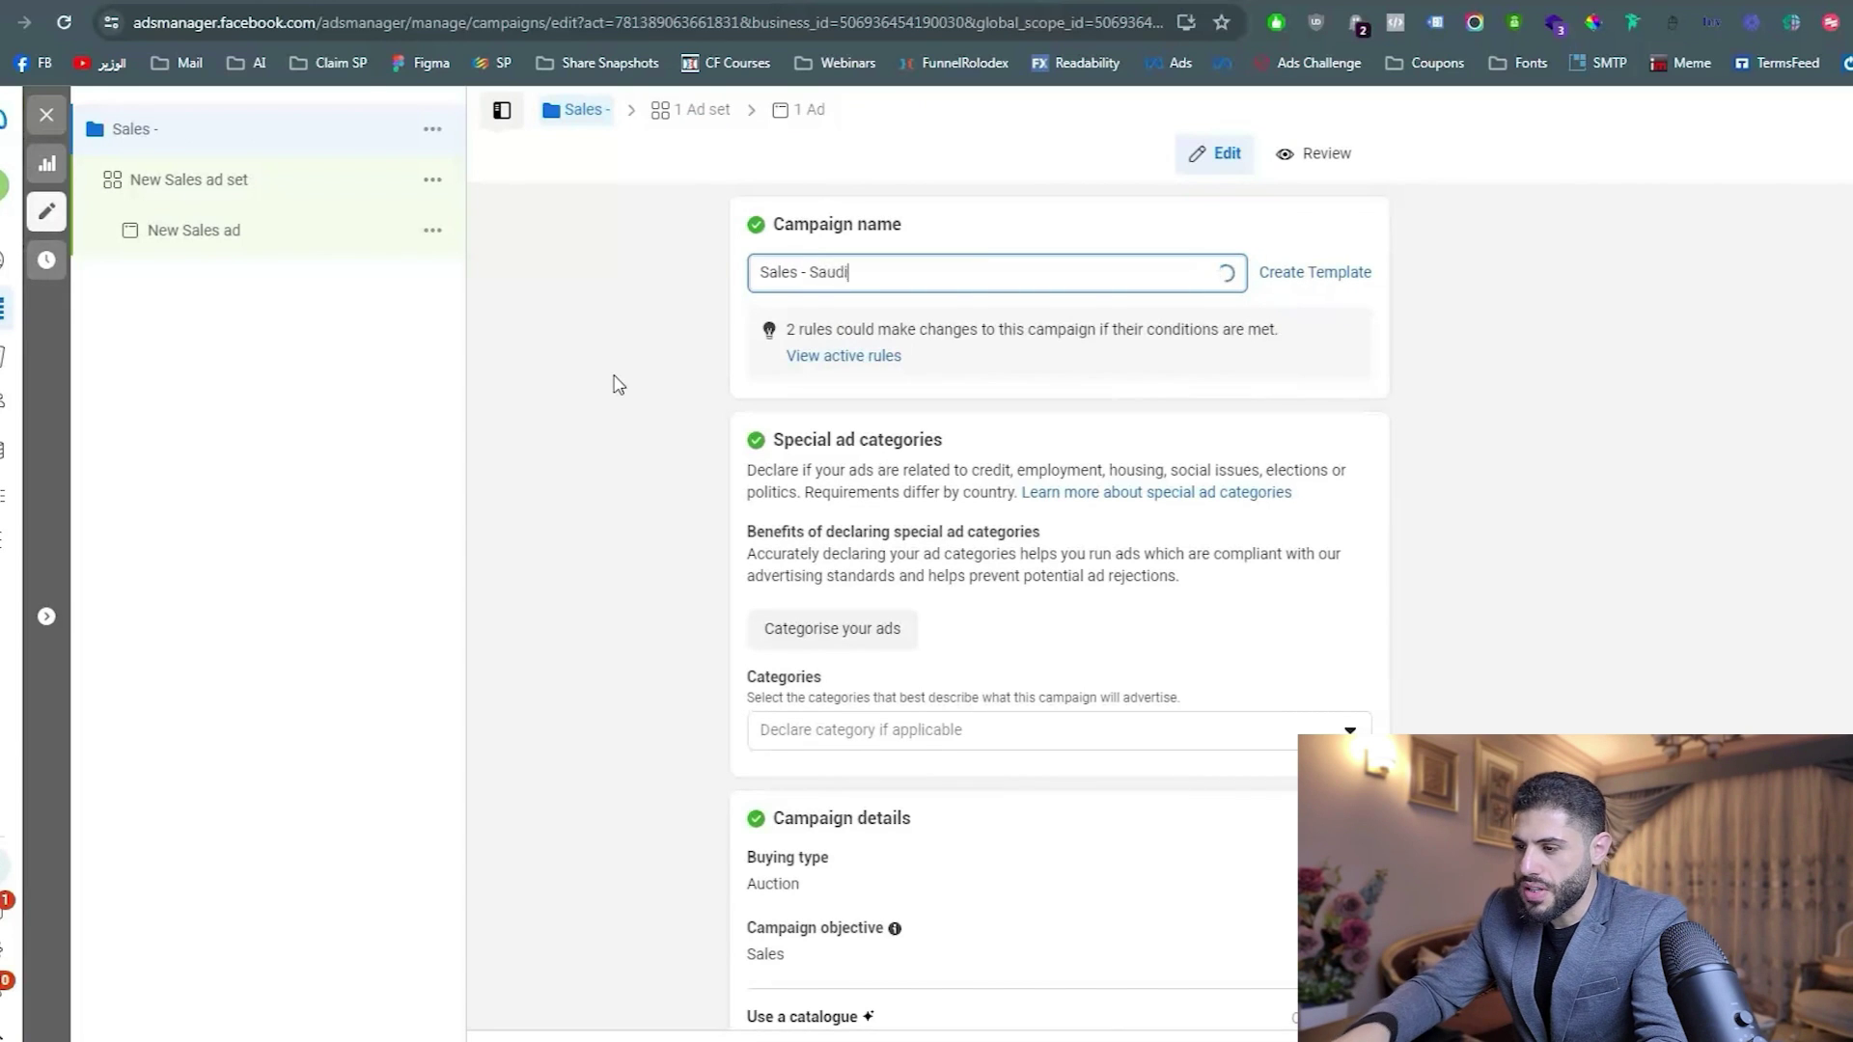
text( Arabia -)
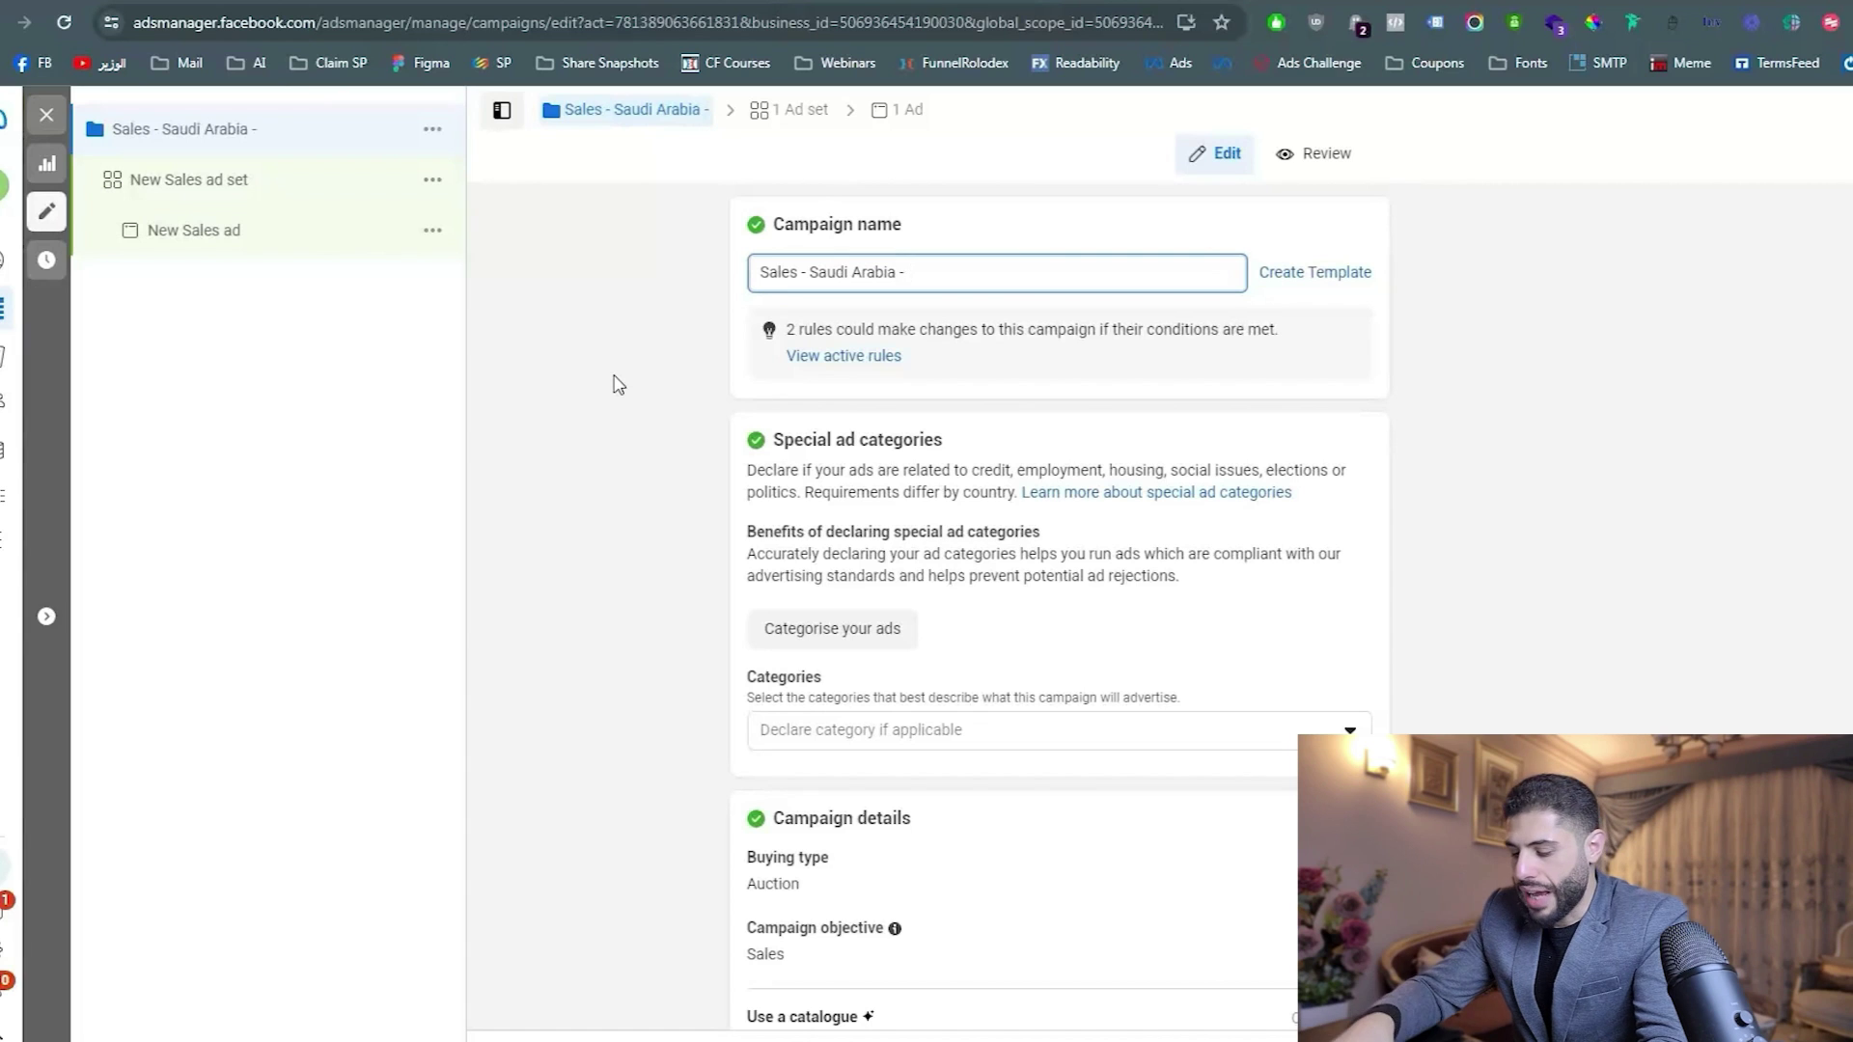
text( New Year)
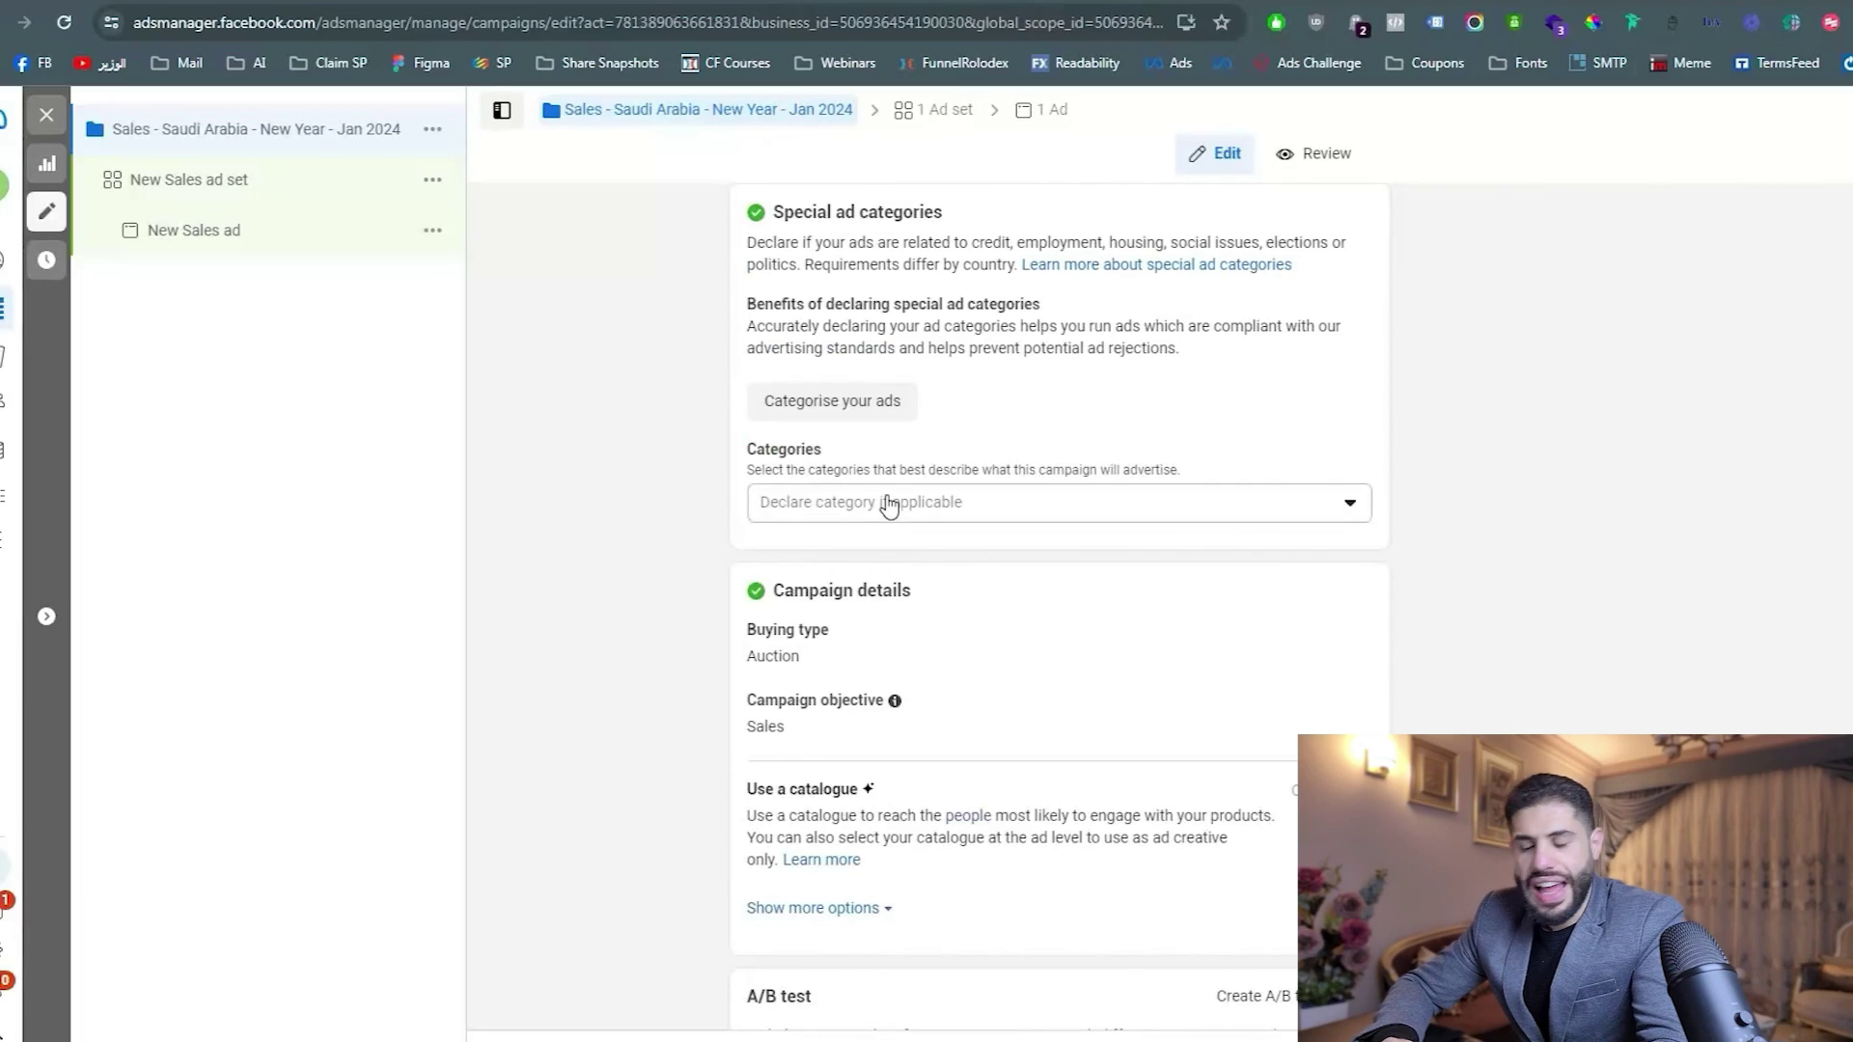
Review the special ad categories without declaring one, and turn on the A/B test for the campaign.
click(889, 502)
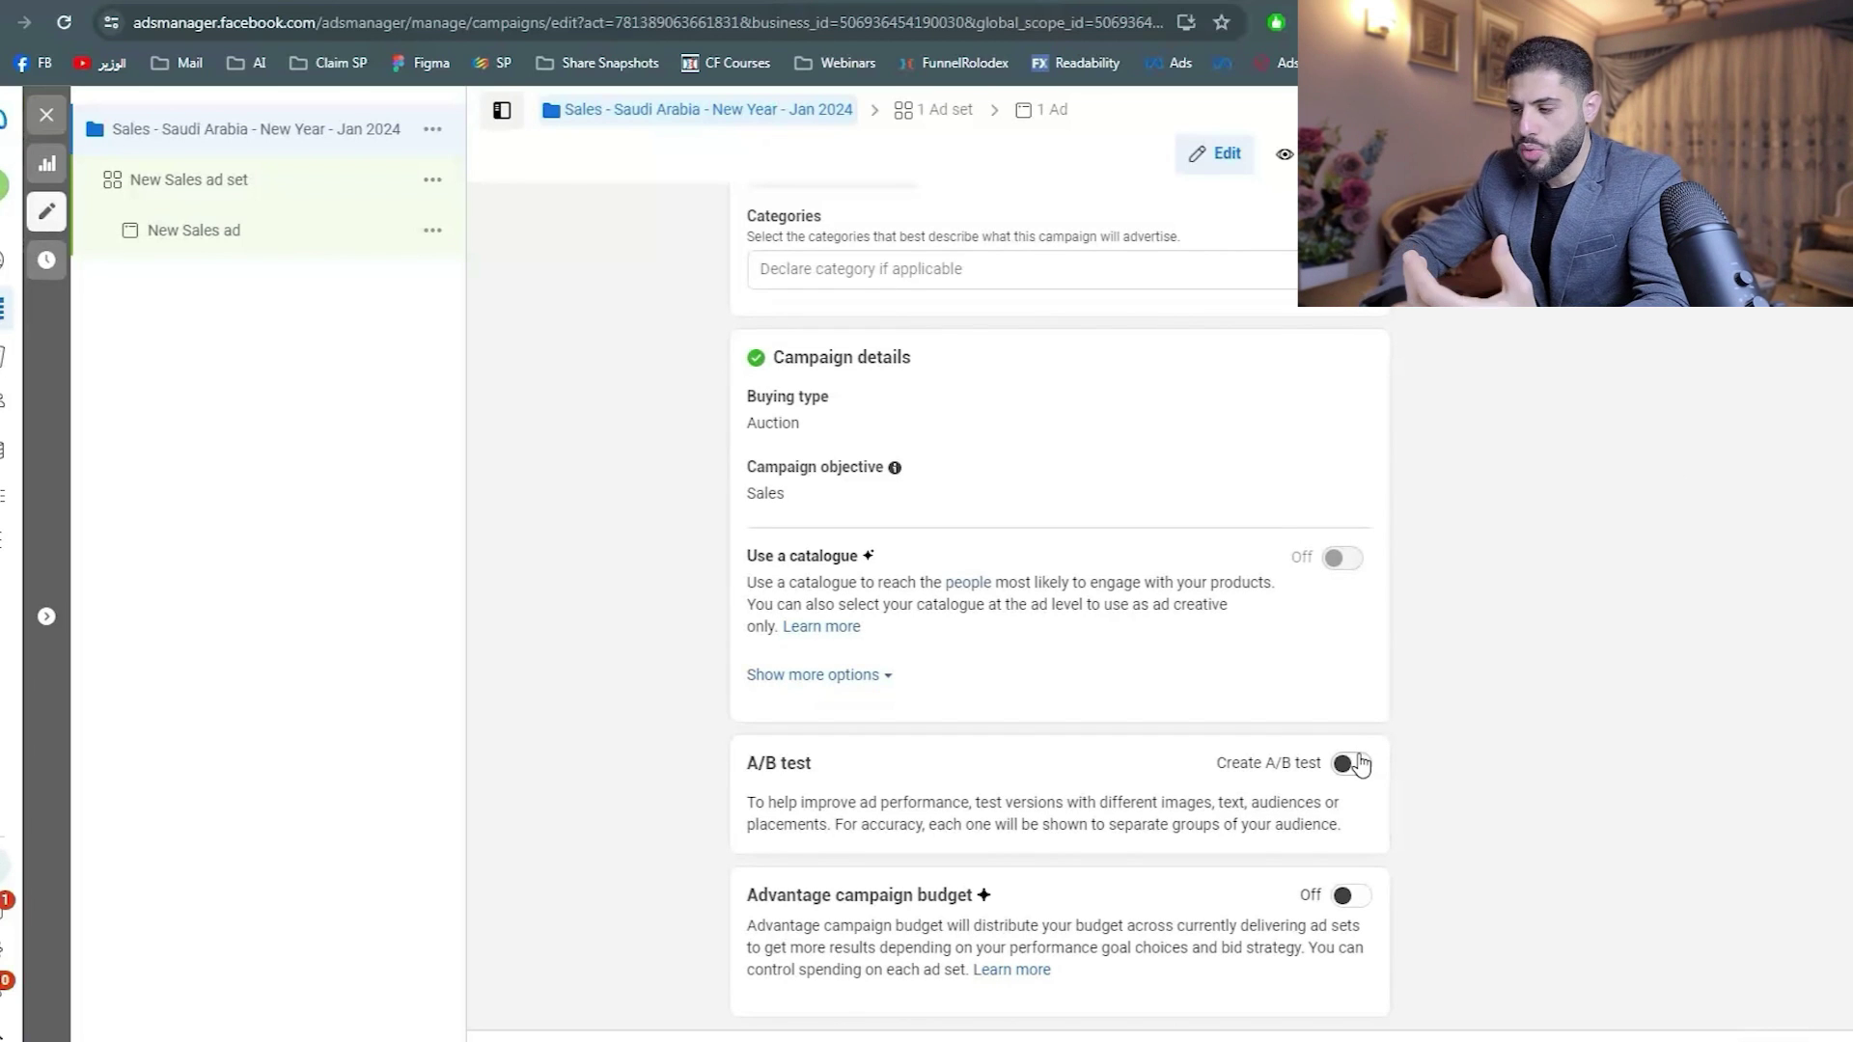
click(1359, 765)
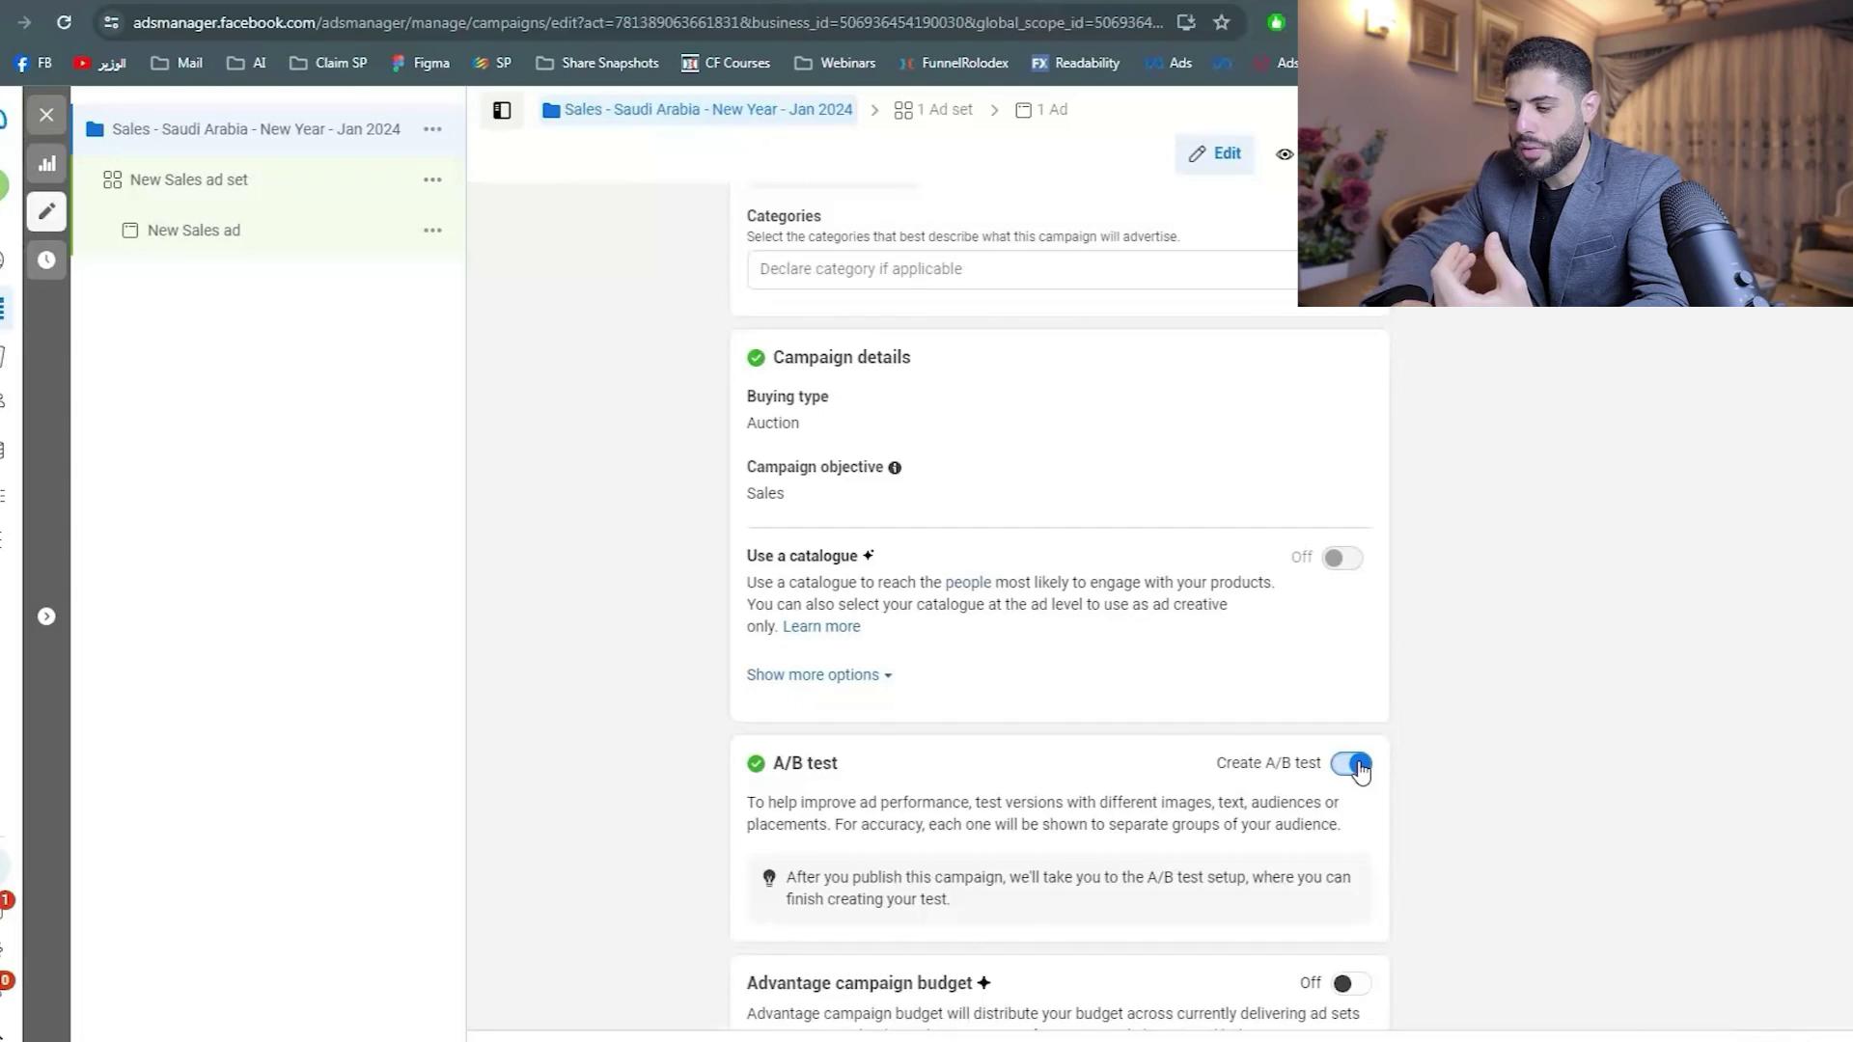
Turn off the A/B test and try out Advantage campaign budget for the campaign, viewing its budget and bid strategy settings.
scroll(1360, 772, down, 1)
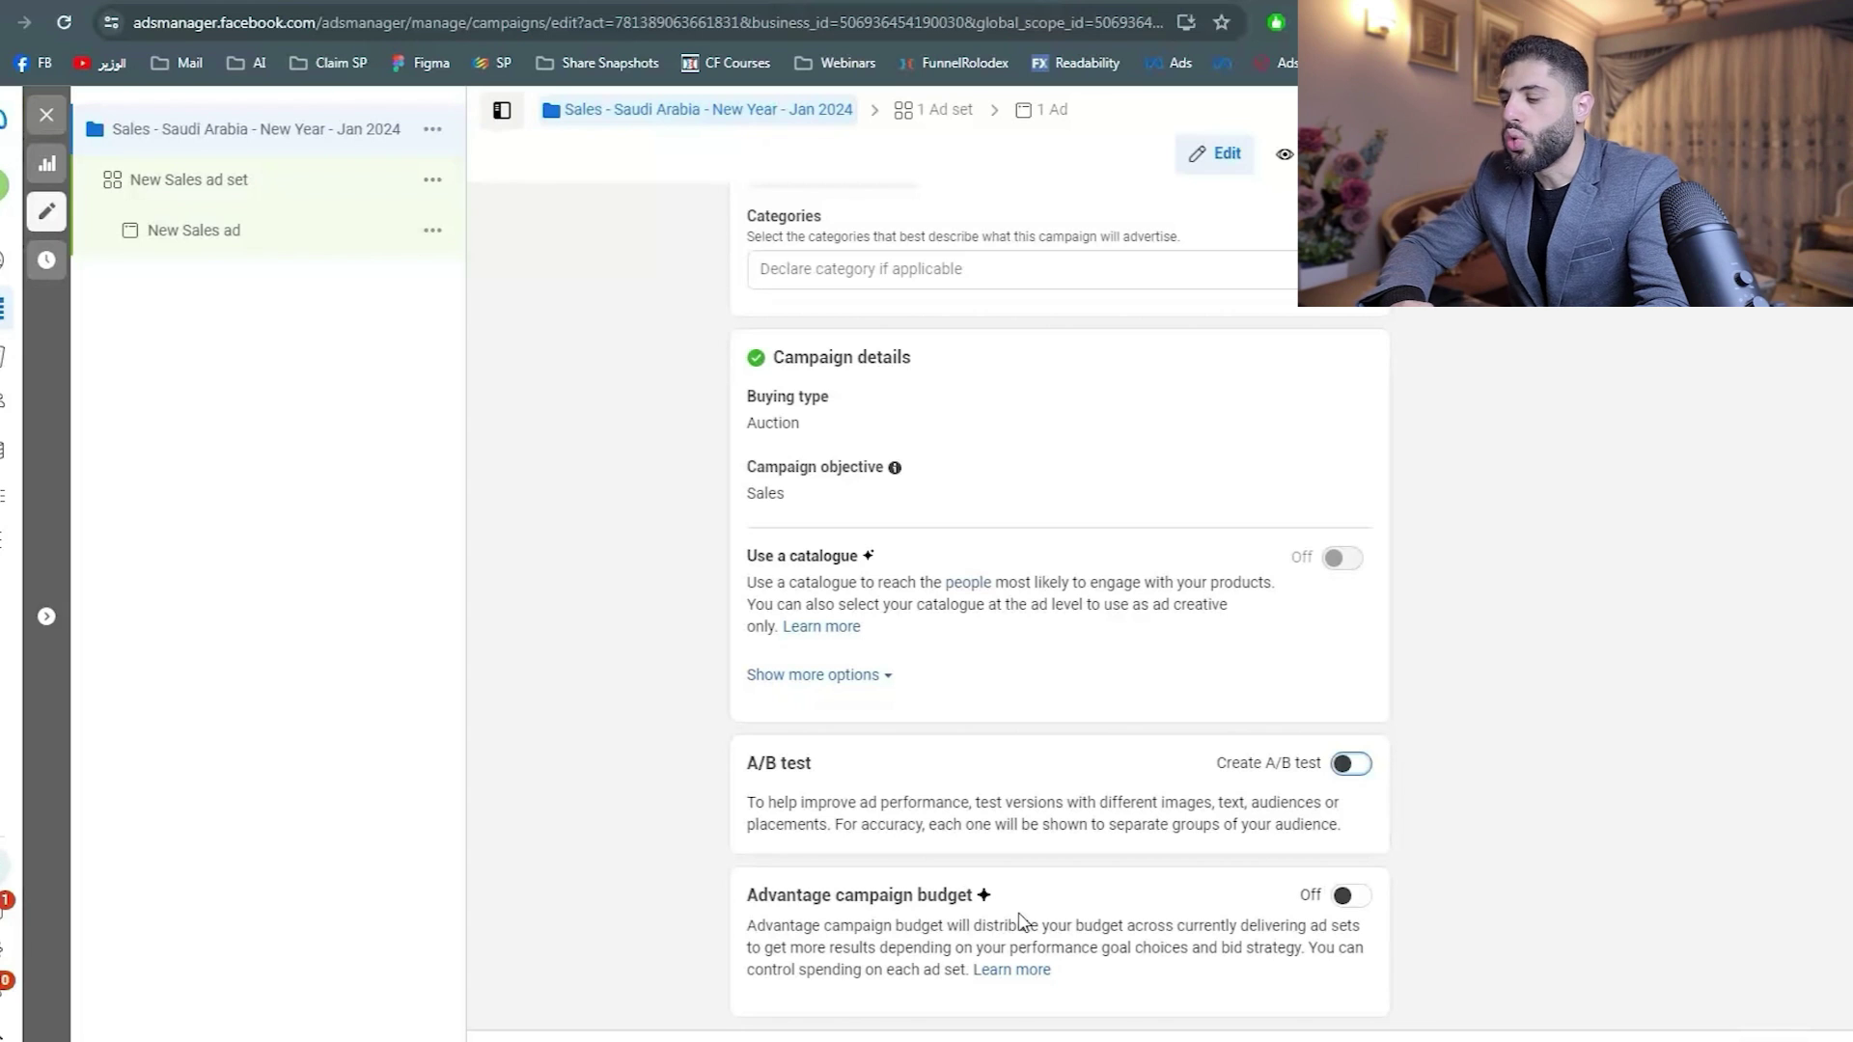
click(1355, 900)
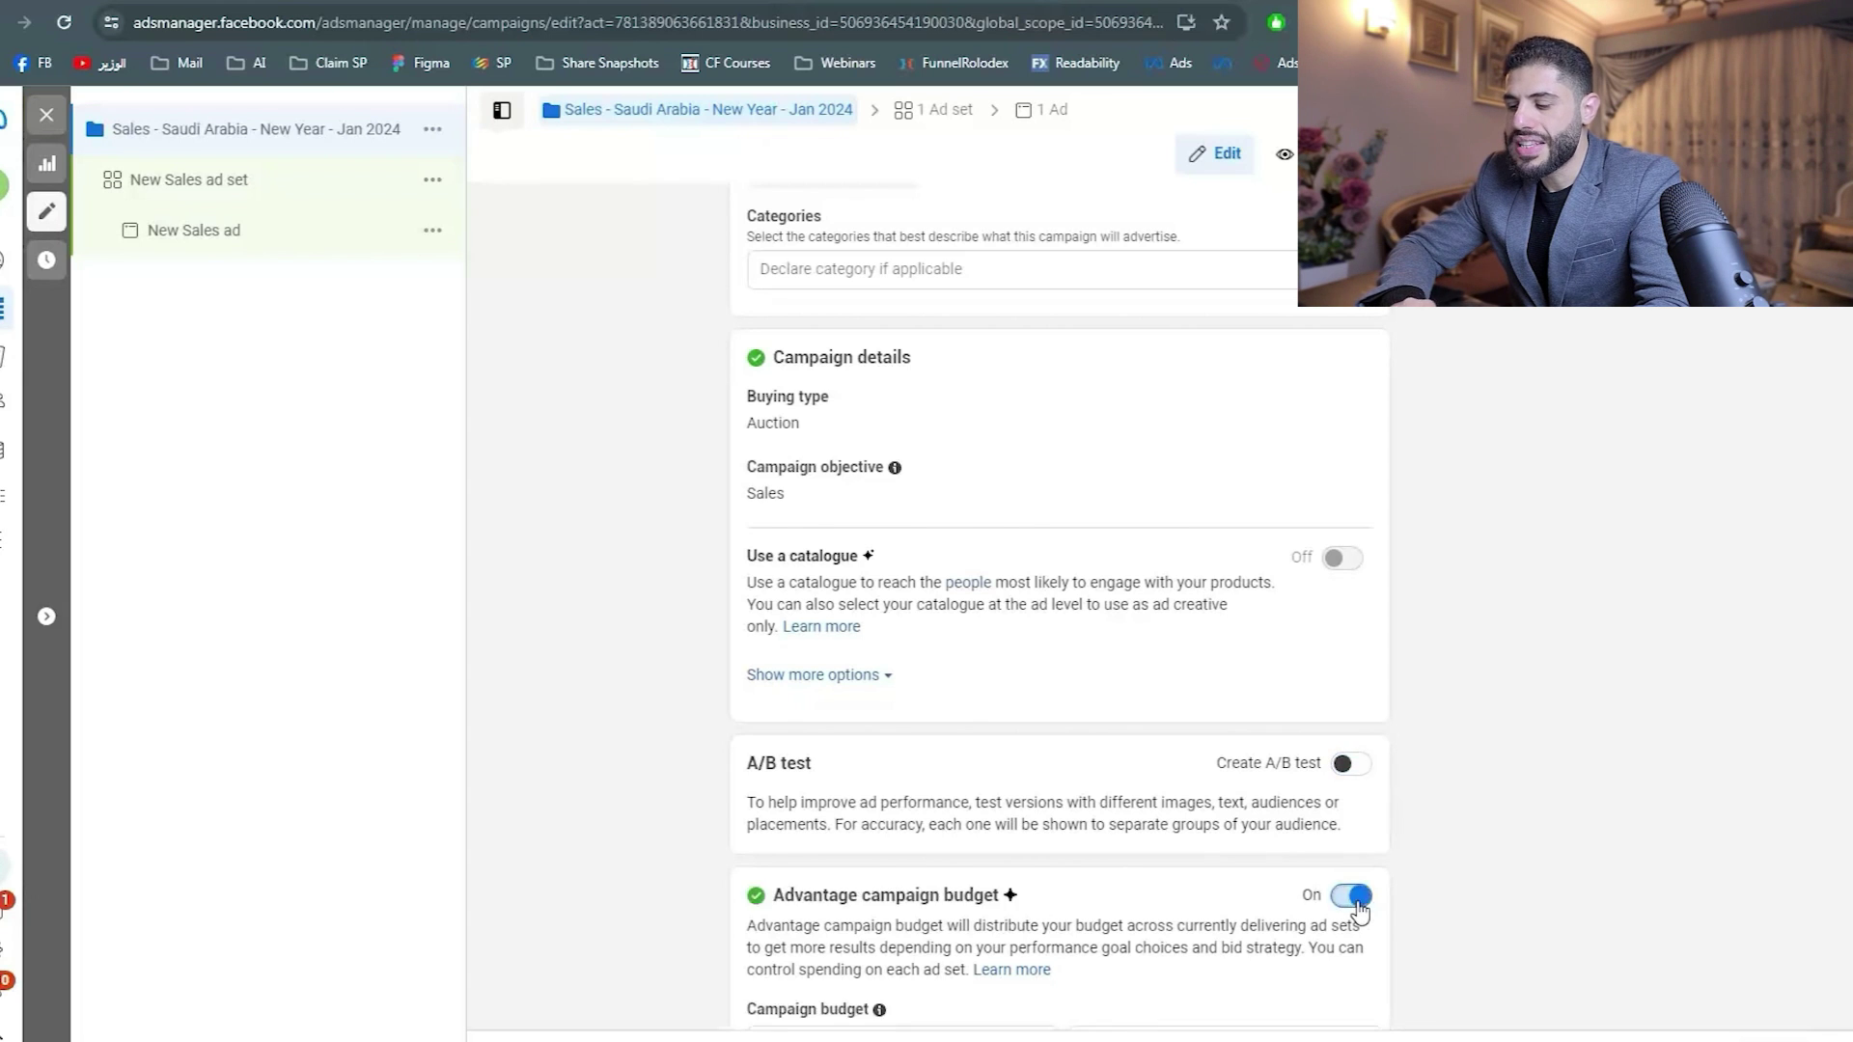
scroll(1357, 905, down, 2)
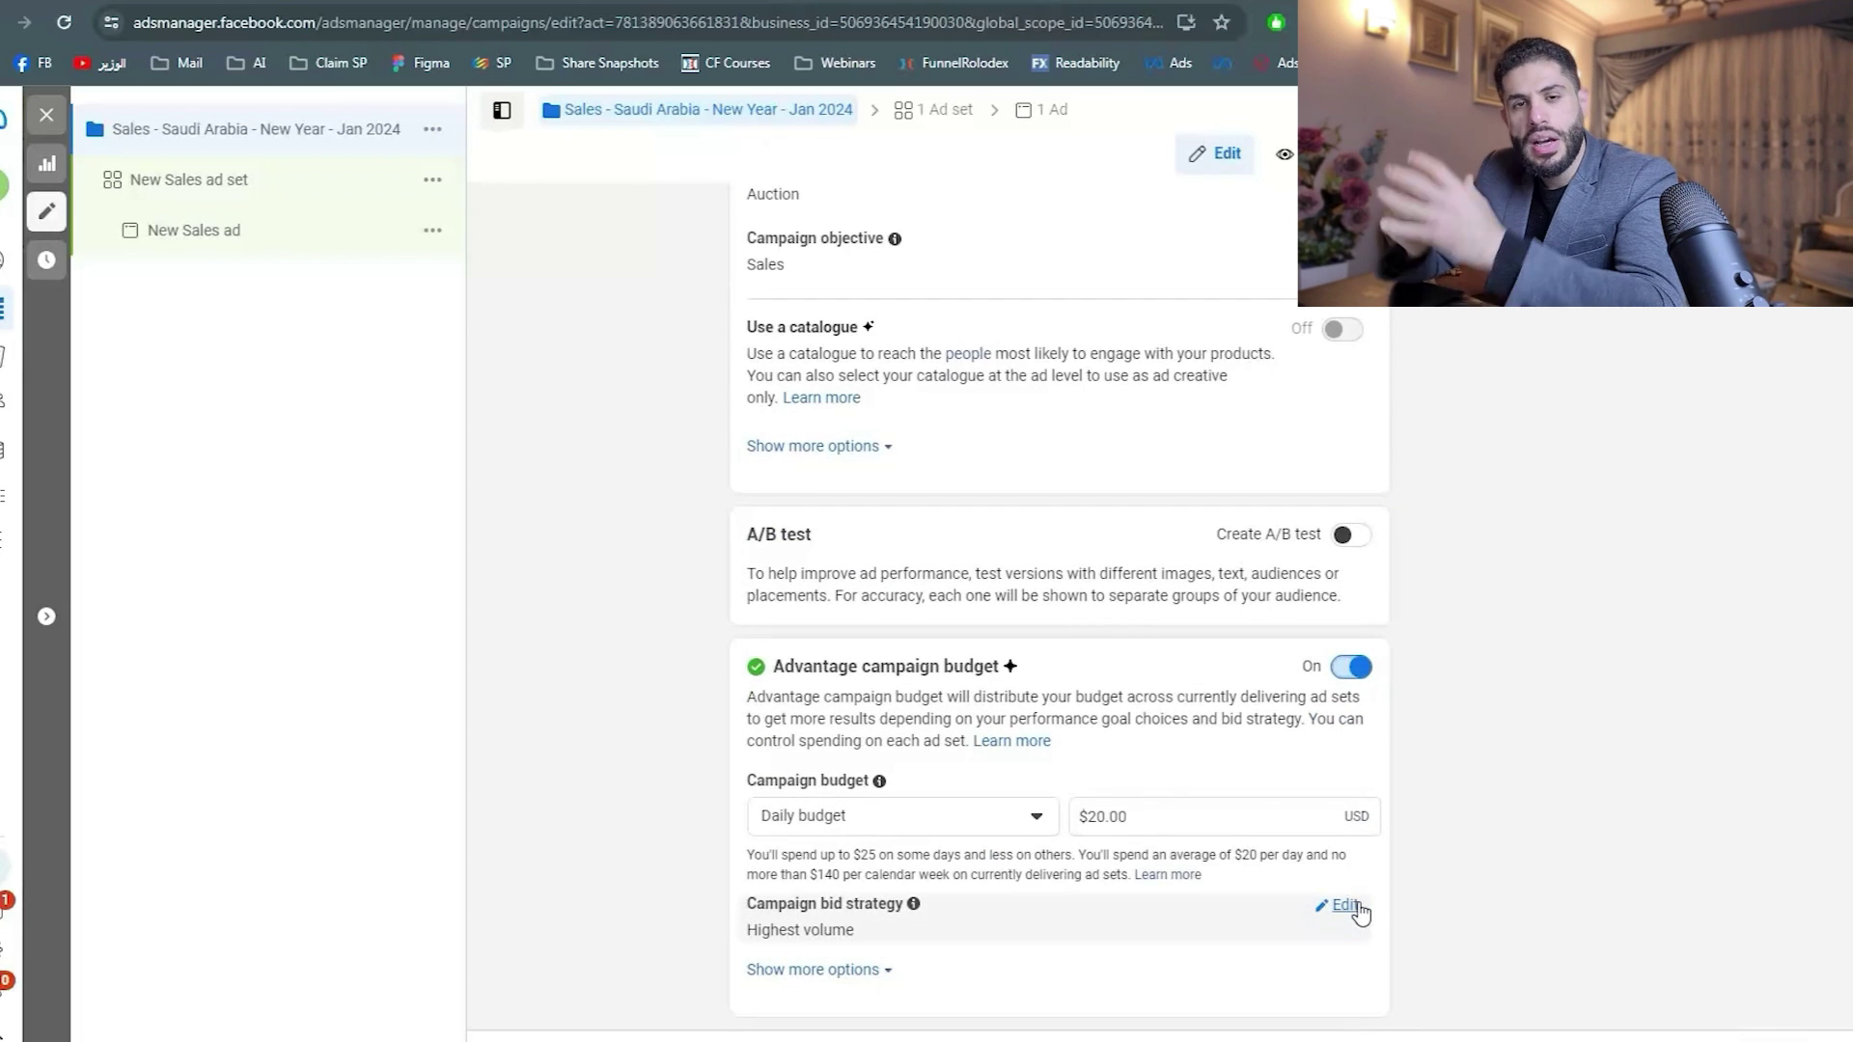
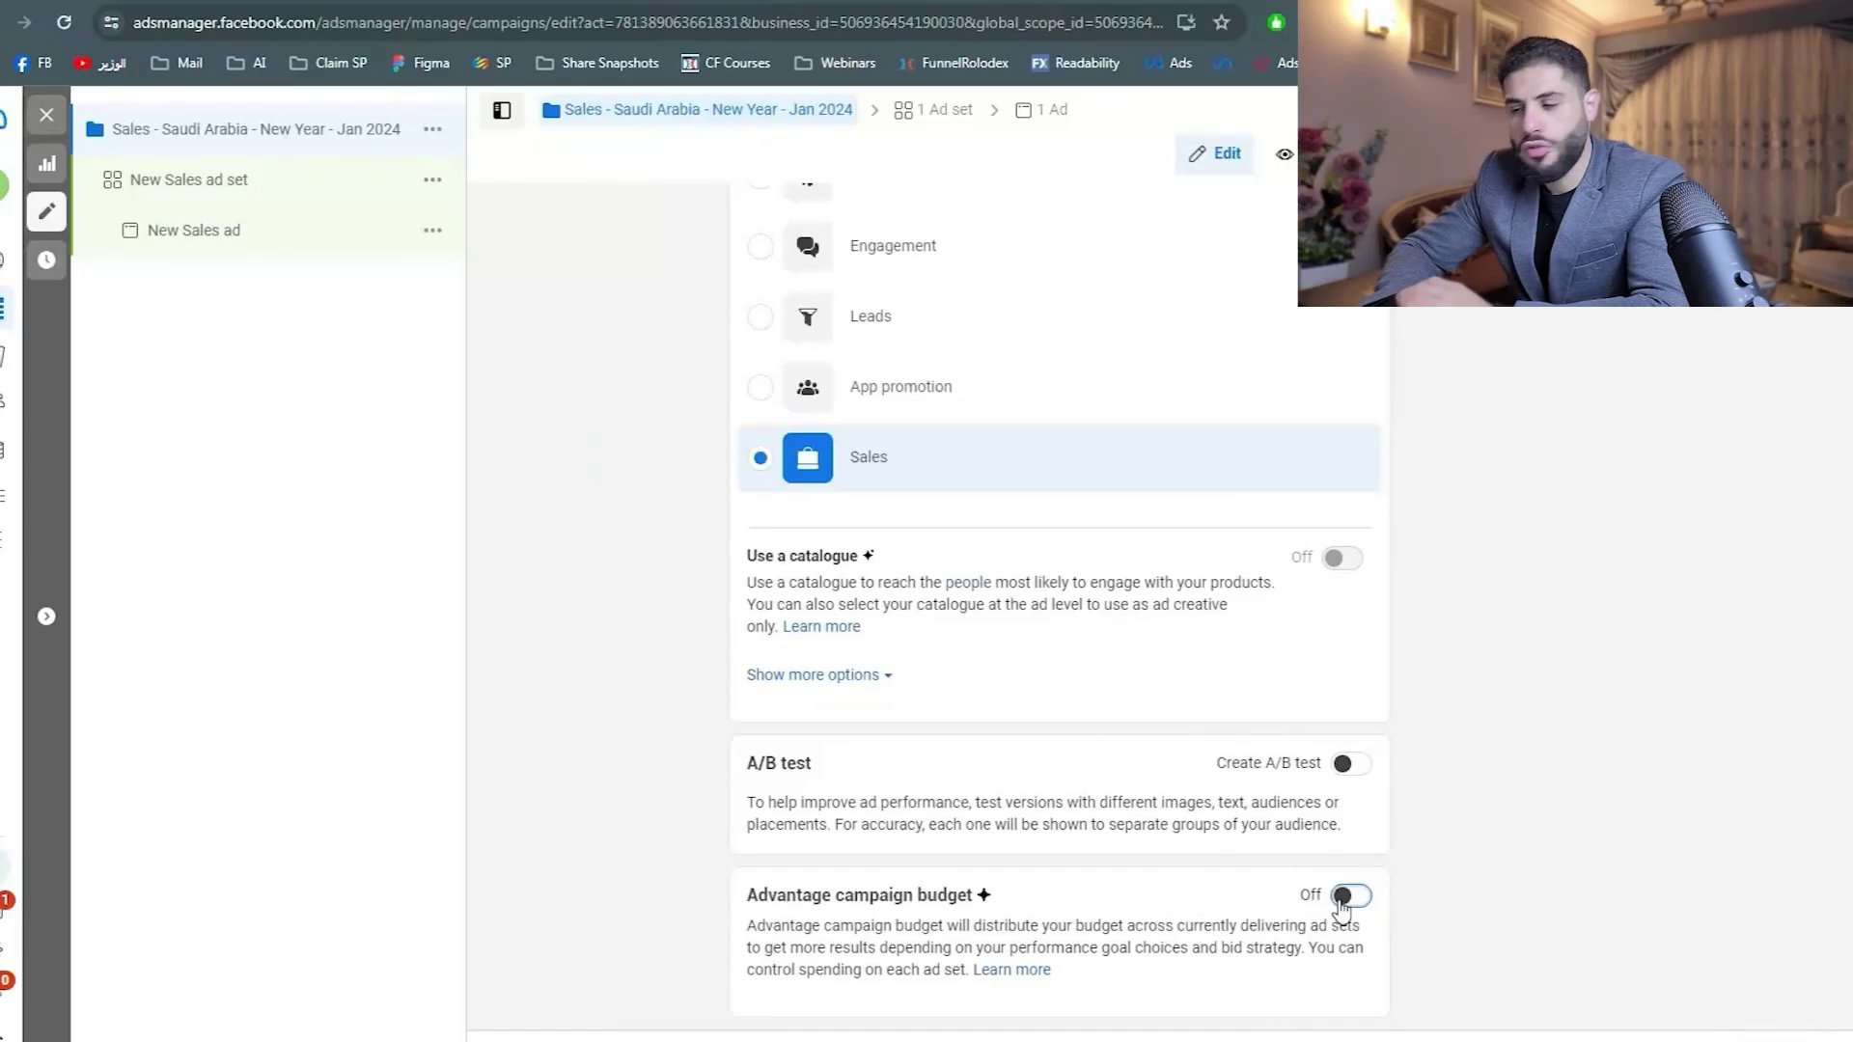
In the New Sales ad set, try Messaging apps as the conversion location and switch back to Website.
click(205, 184)
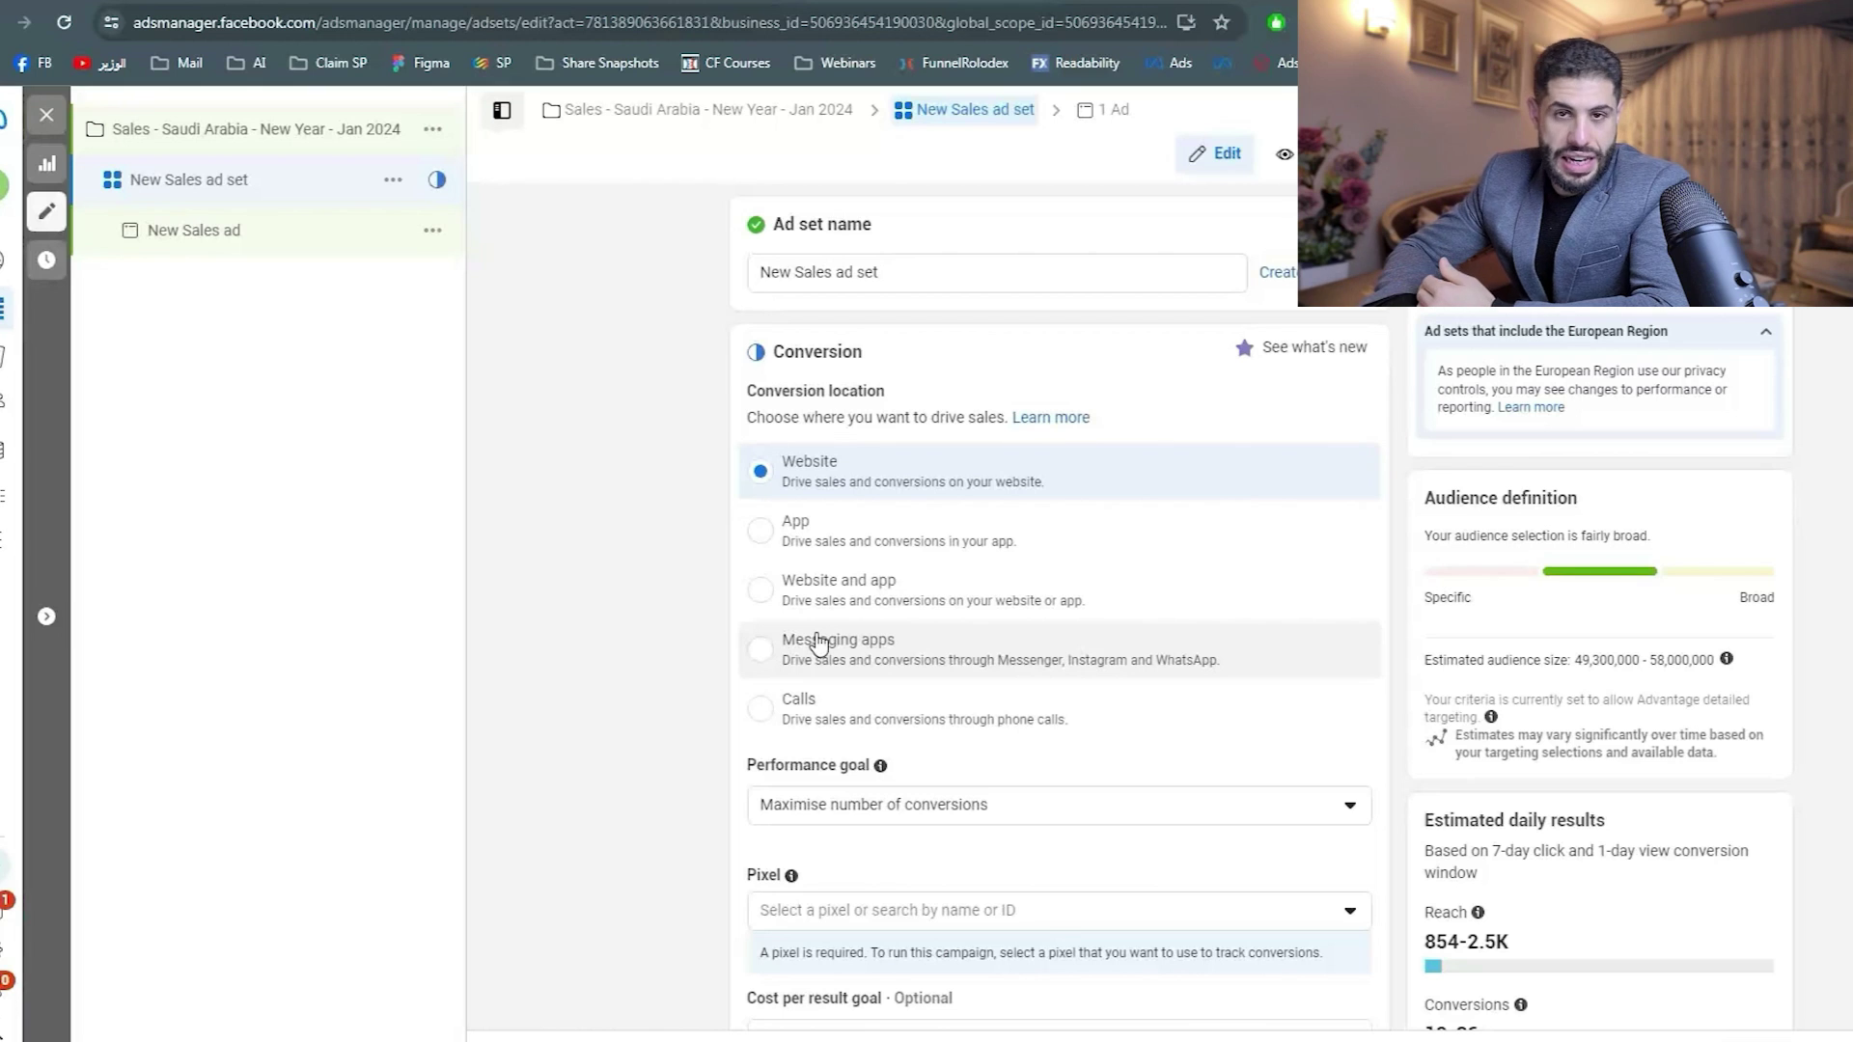
scroll(472, 651, down, 1)
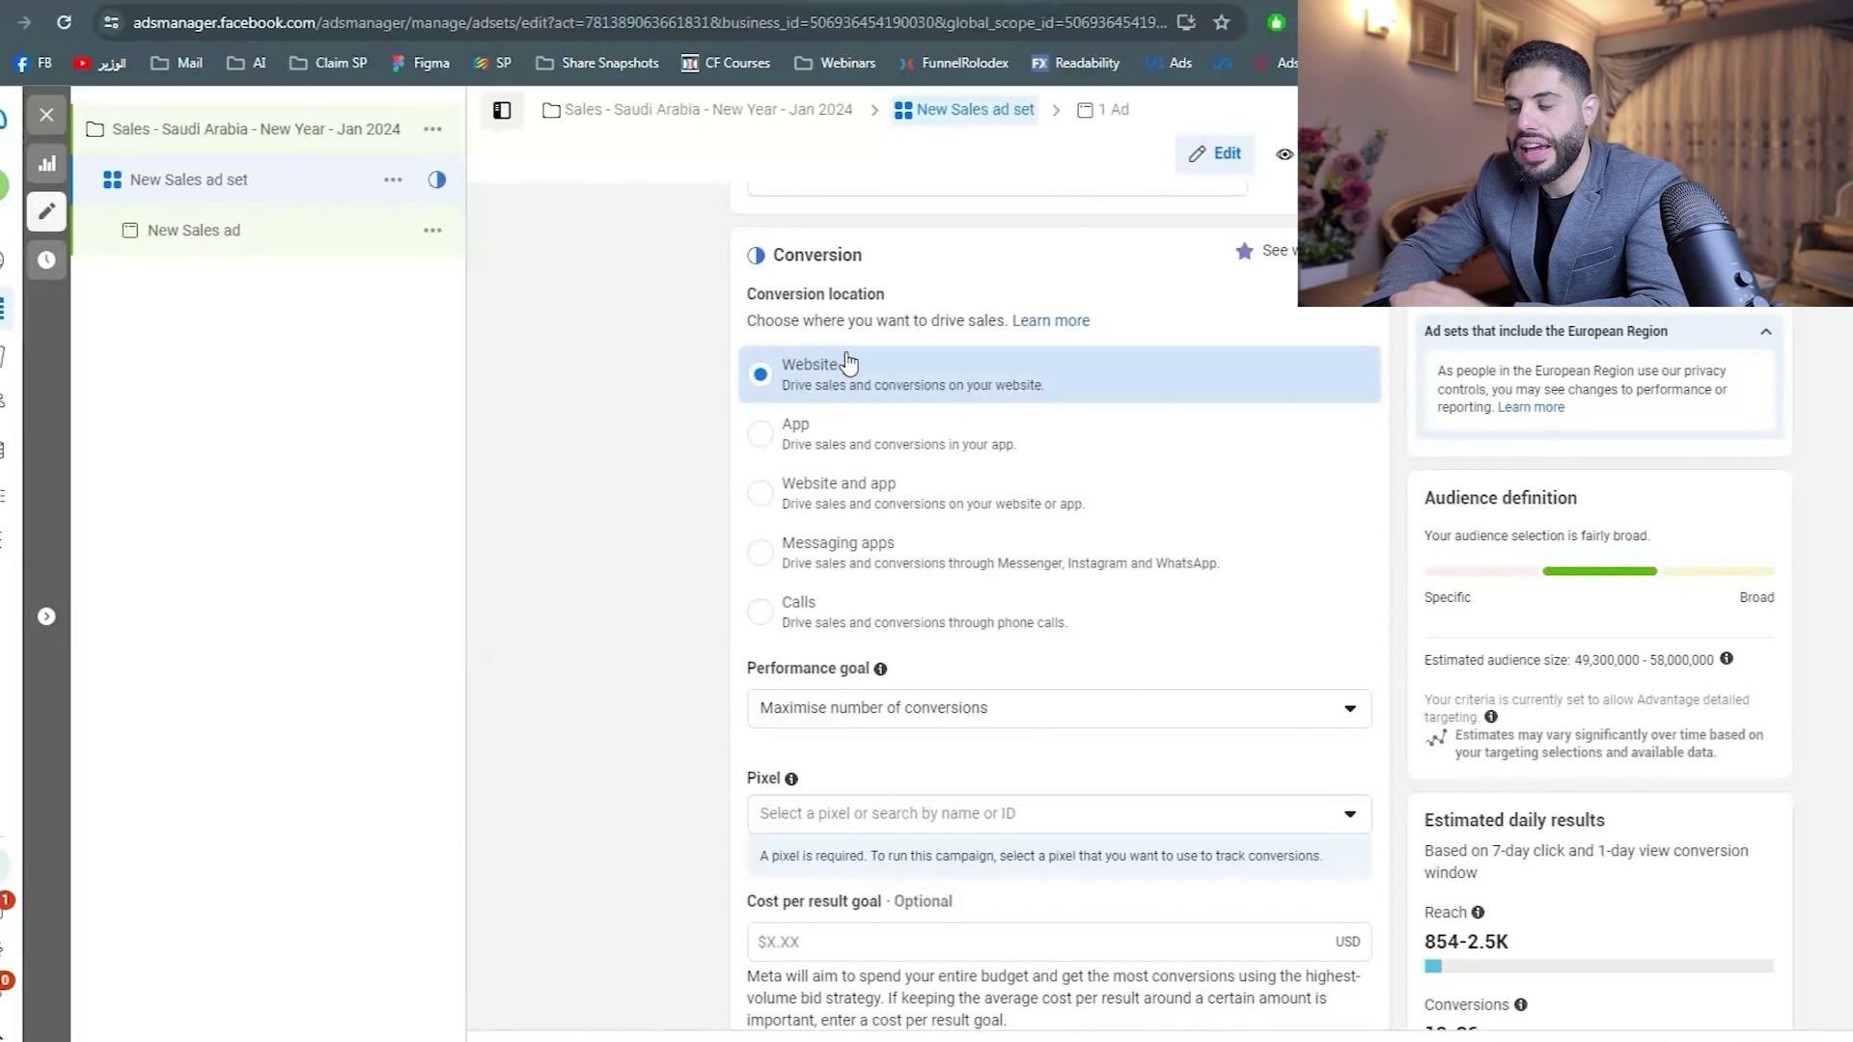
click(875, 567)
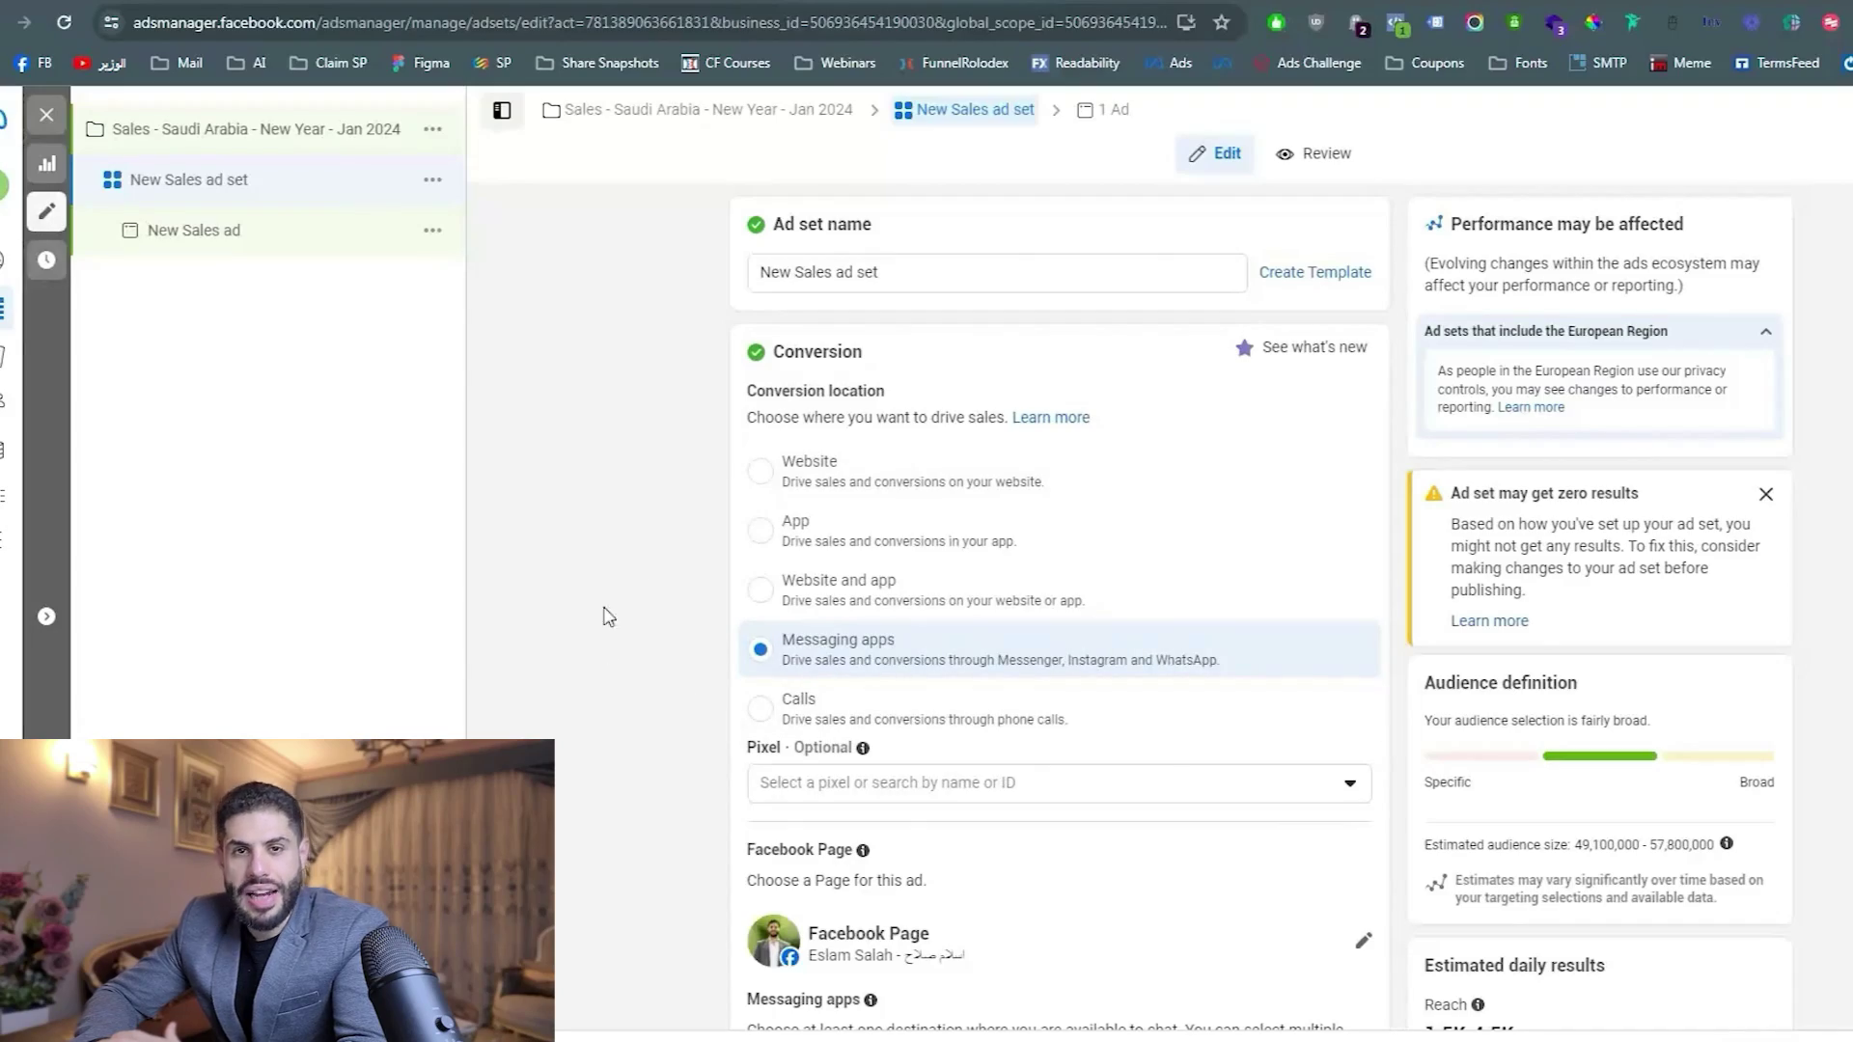
click(757, 470)
Select Adscope as the pixel that tracks the ad set's conversions.
scroll(810, 579, down, 3)
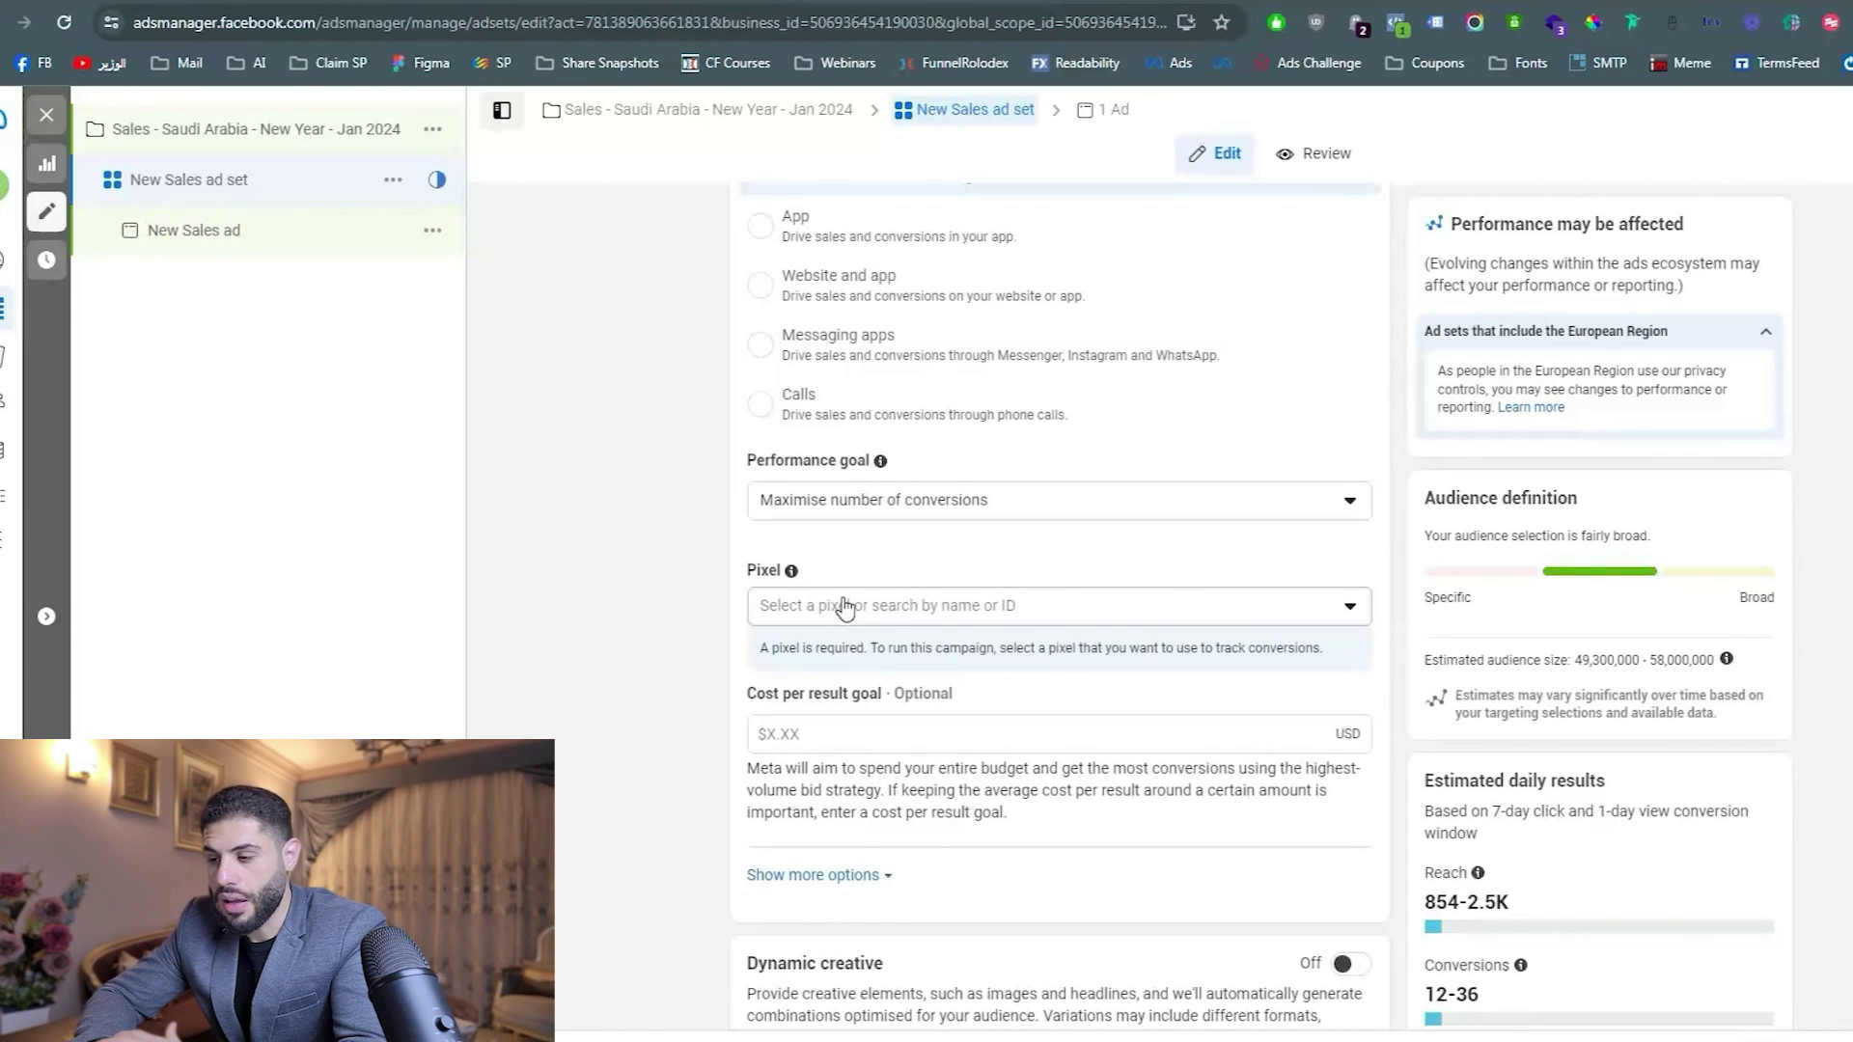
click(844, 607)
click(921, 743)
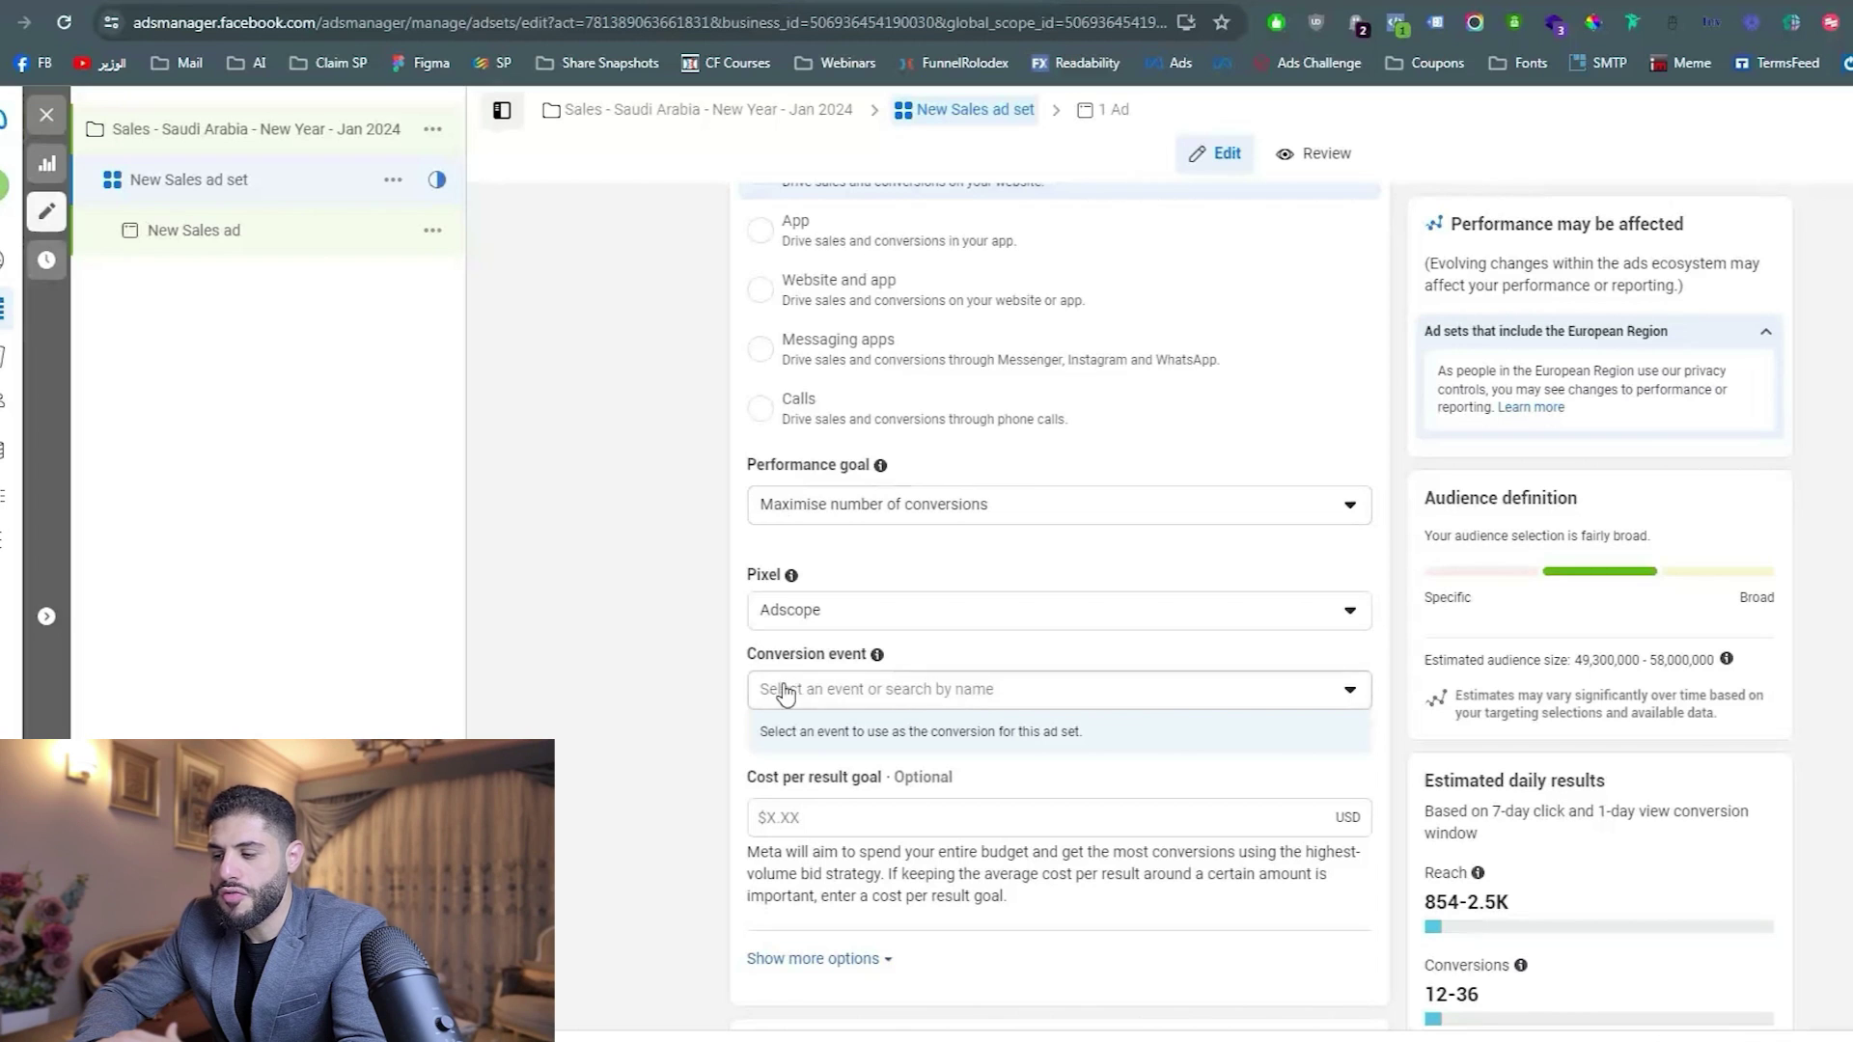
Look through the available conversion events and set the ad set's conversion event to Purchase.
click(813, 693)
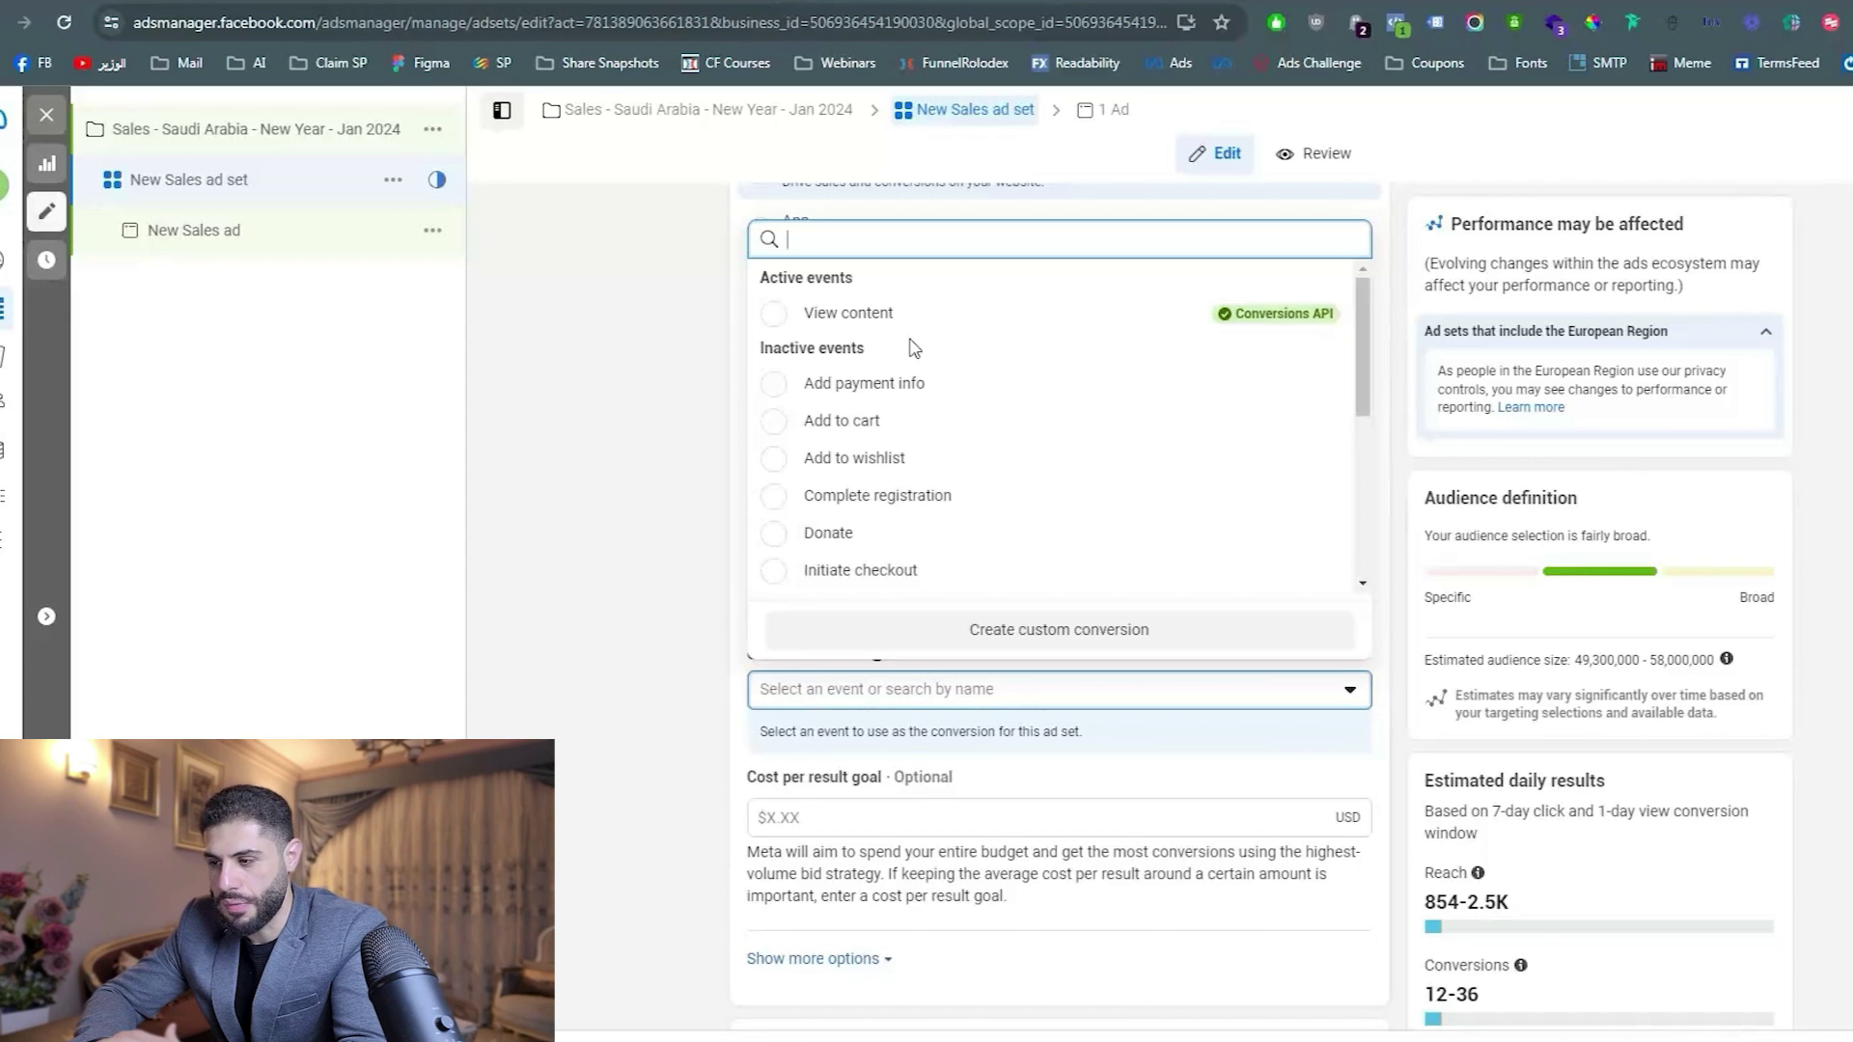
mouse_move(825, 311)
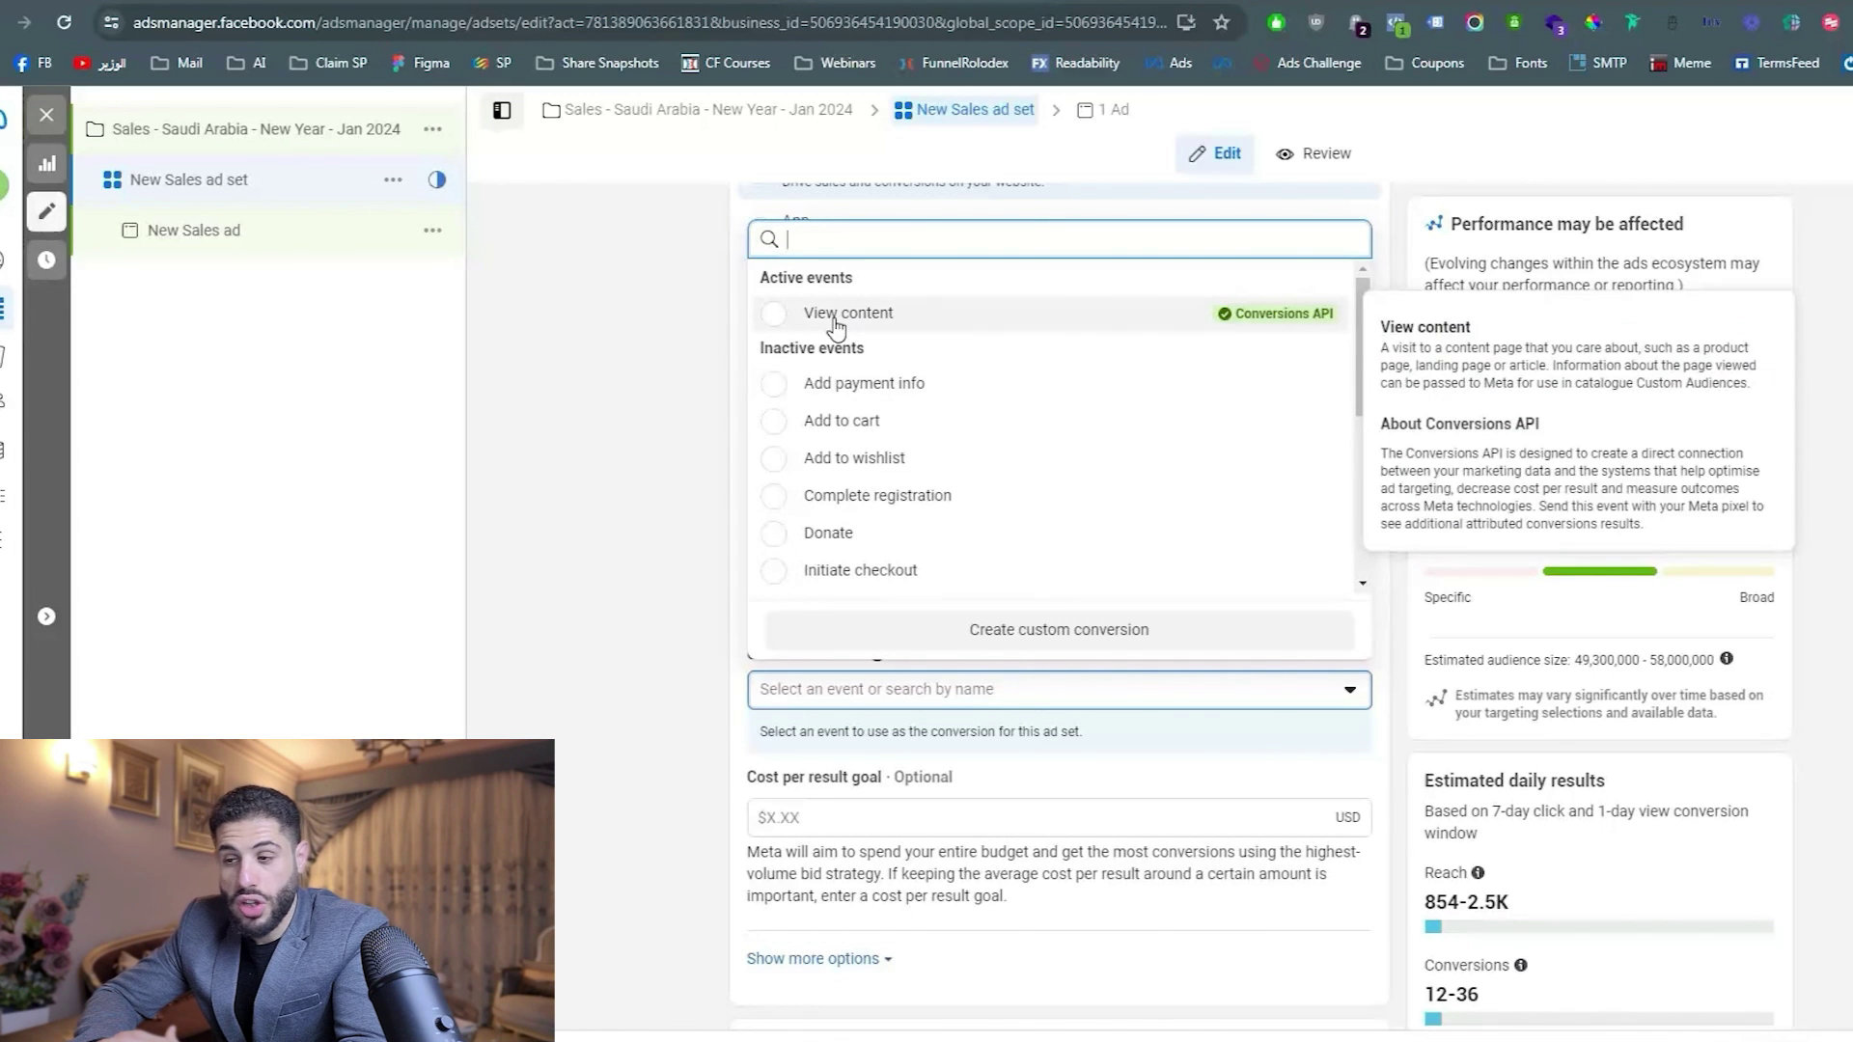
scroll(843, 444, down, 2)
scroll(843, 444, up, 1)
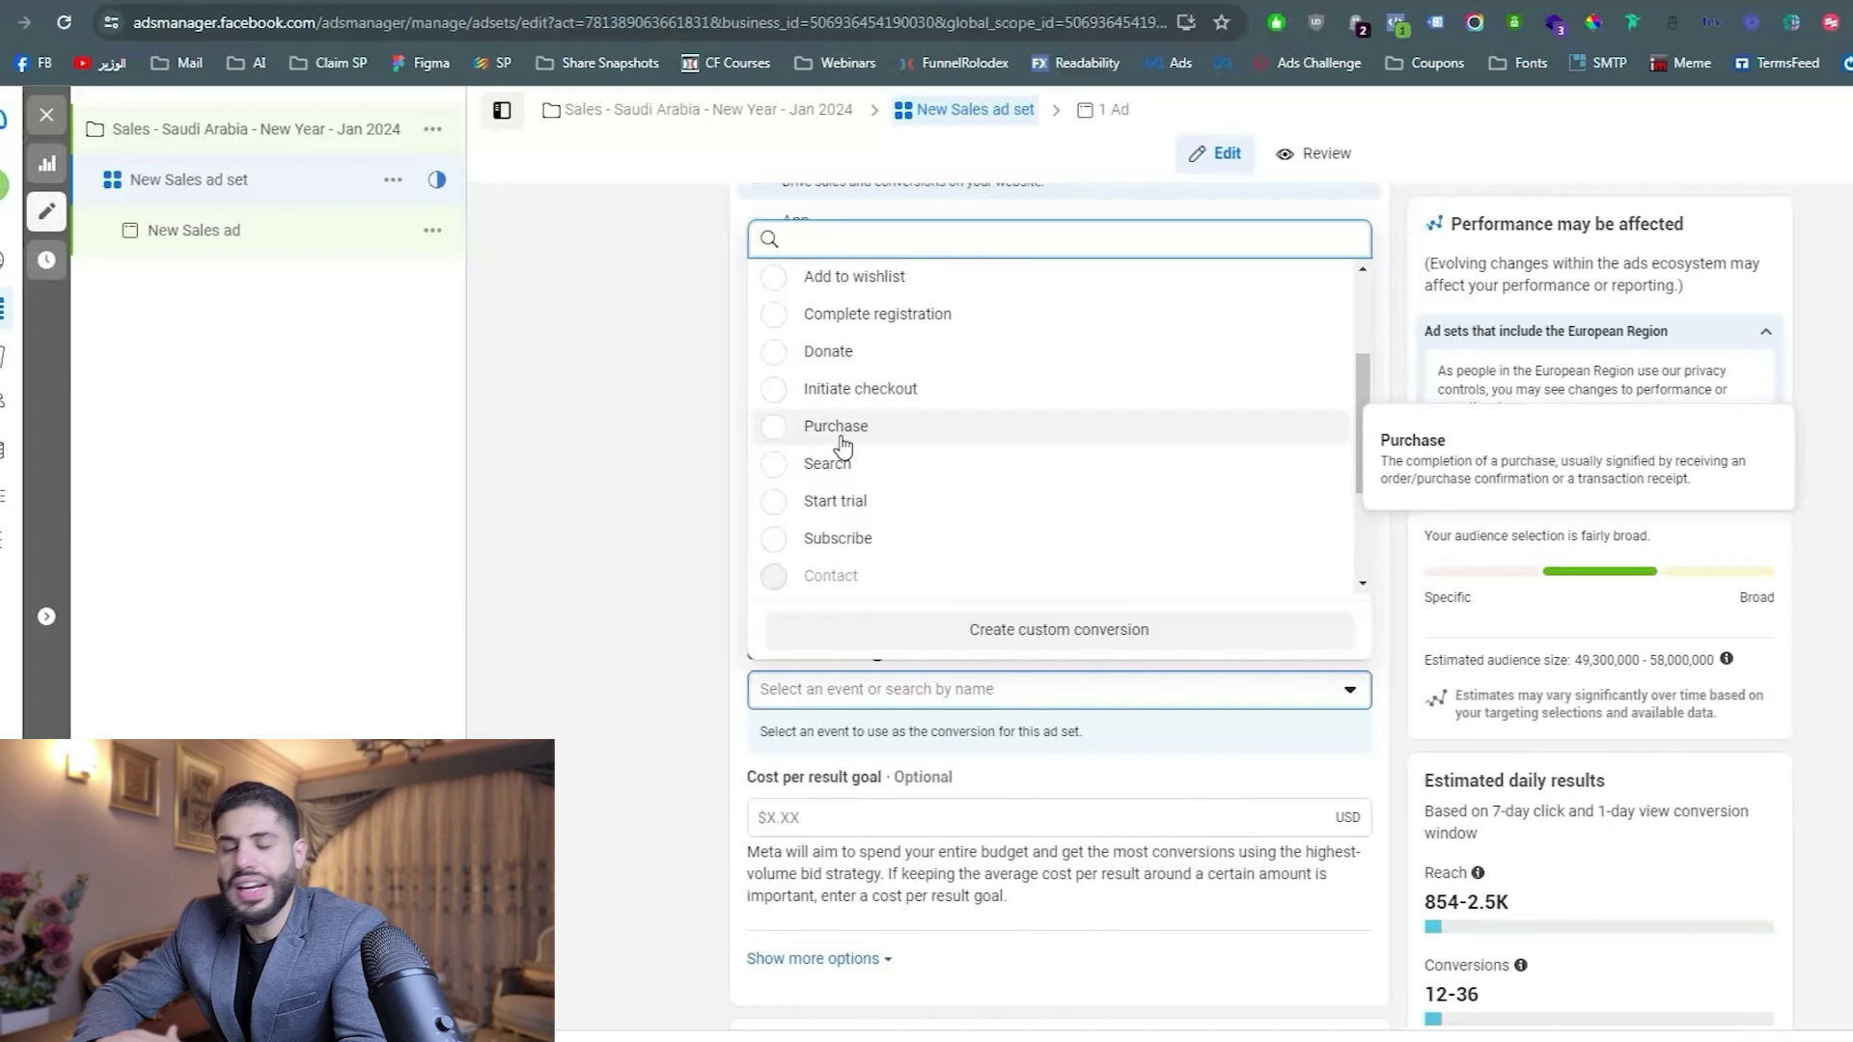
click(840, 430)
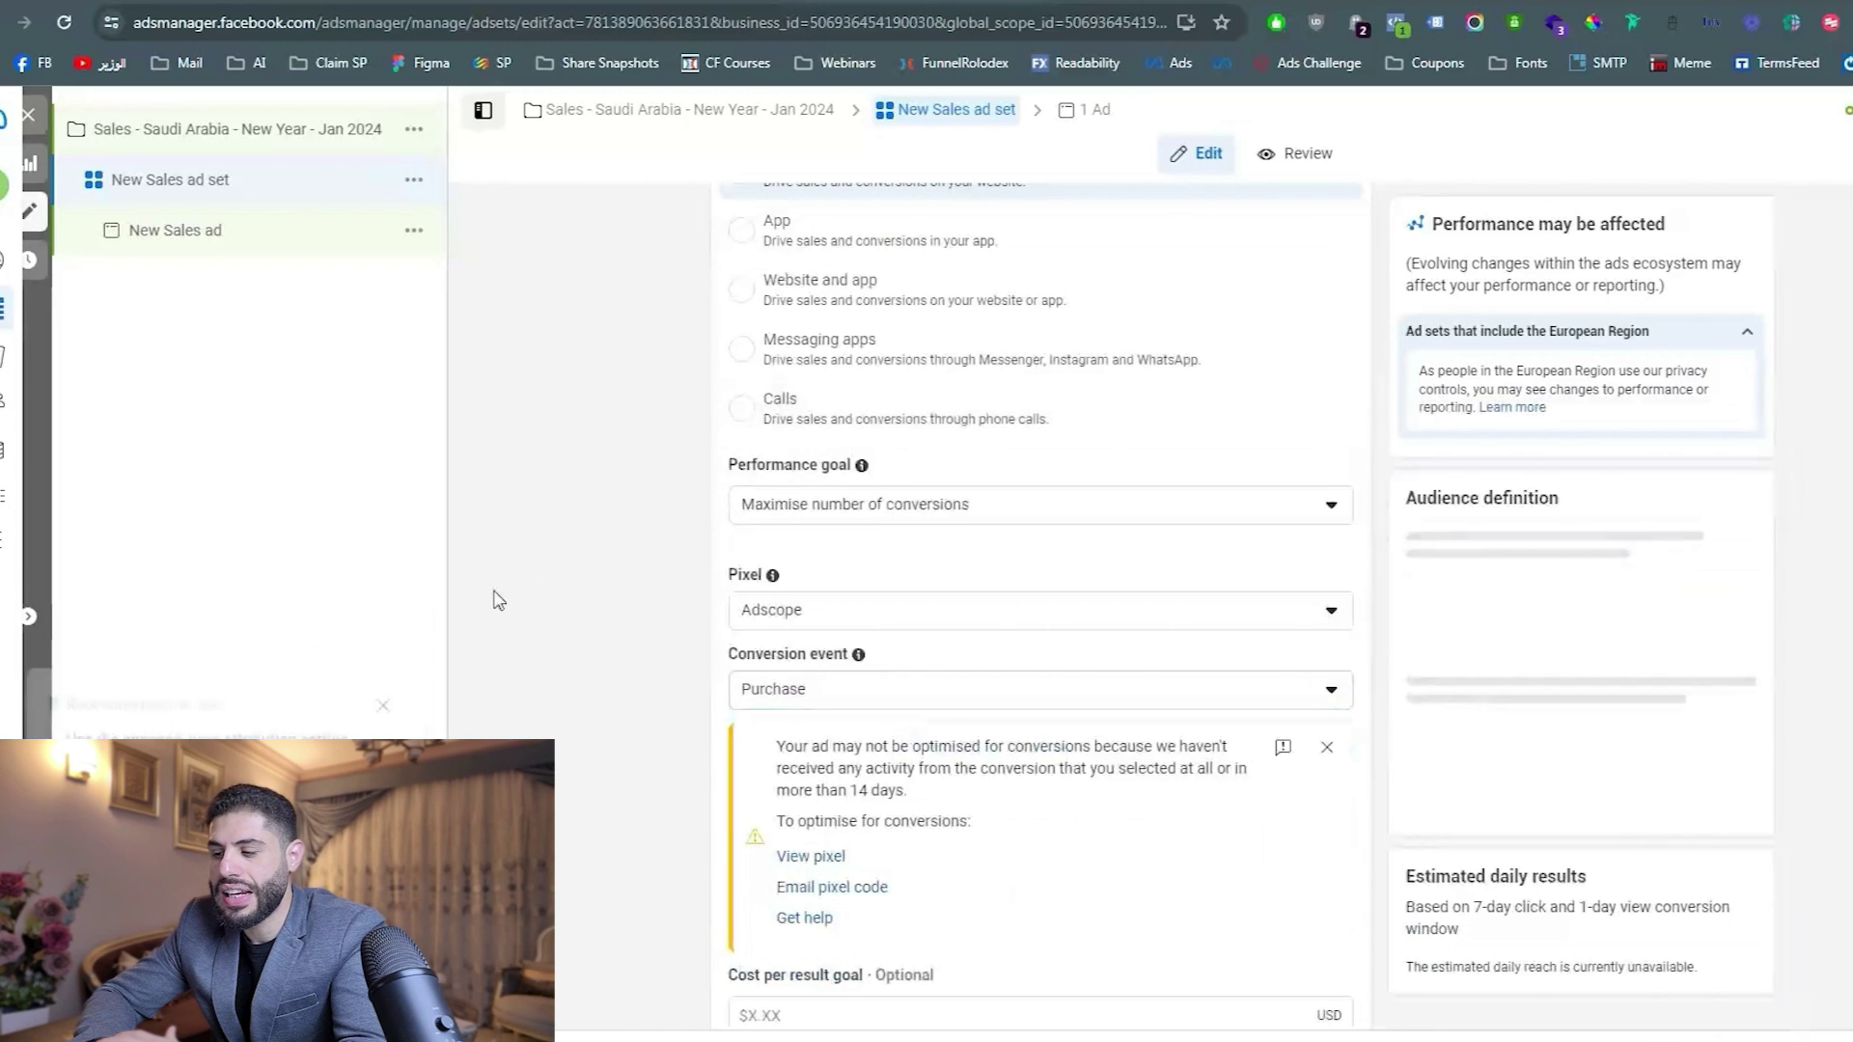
click(383, 605)
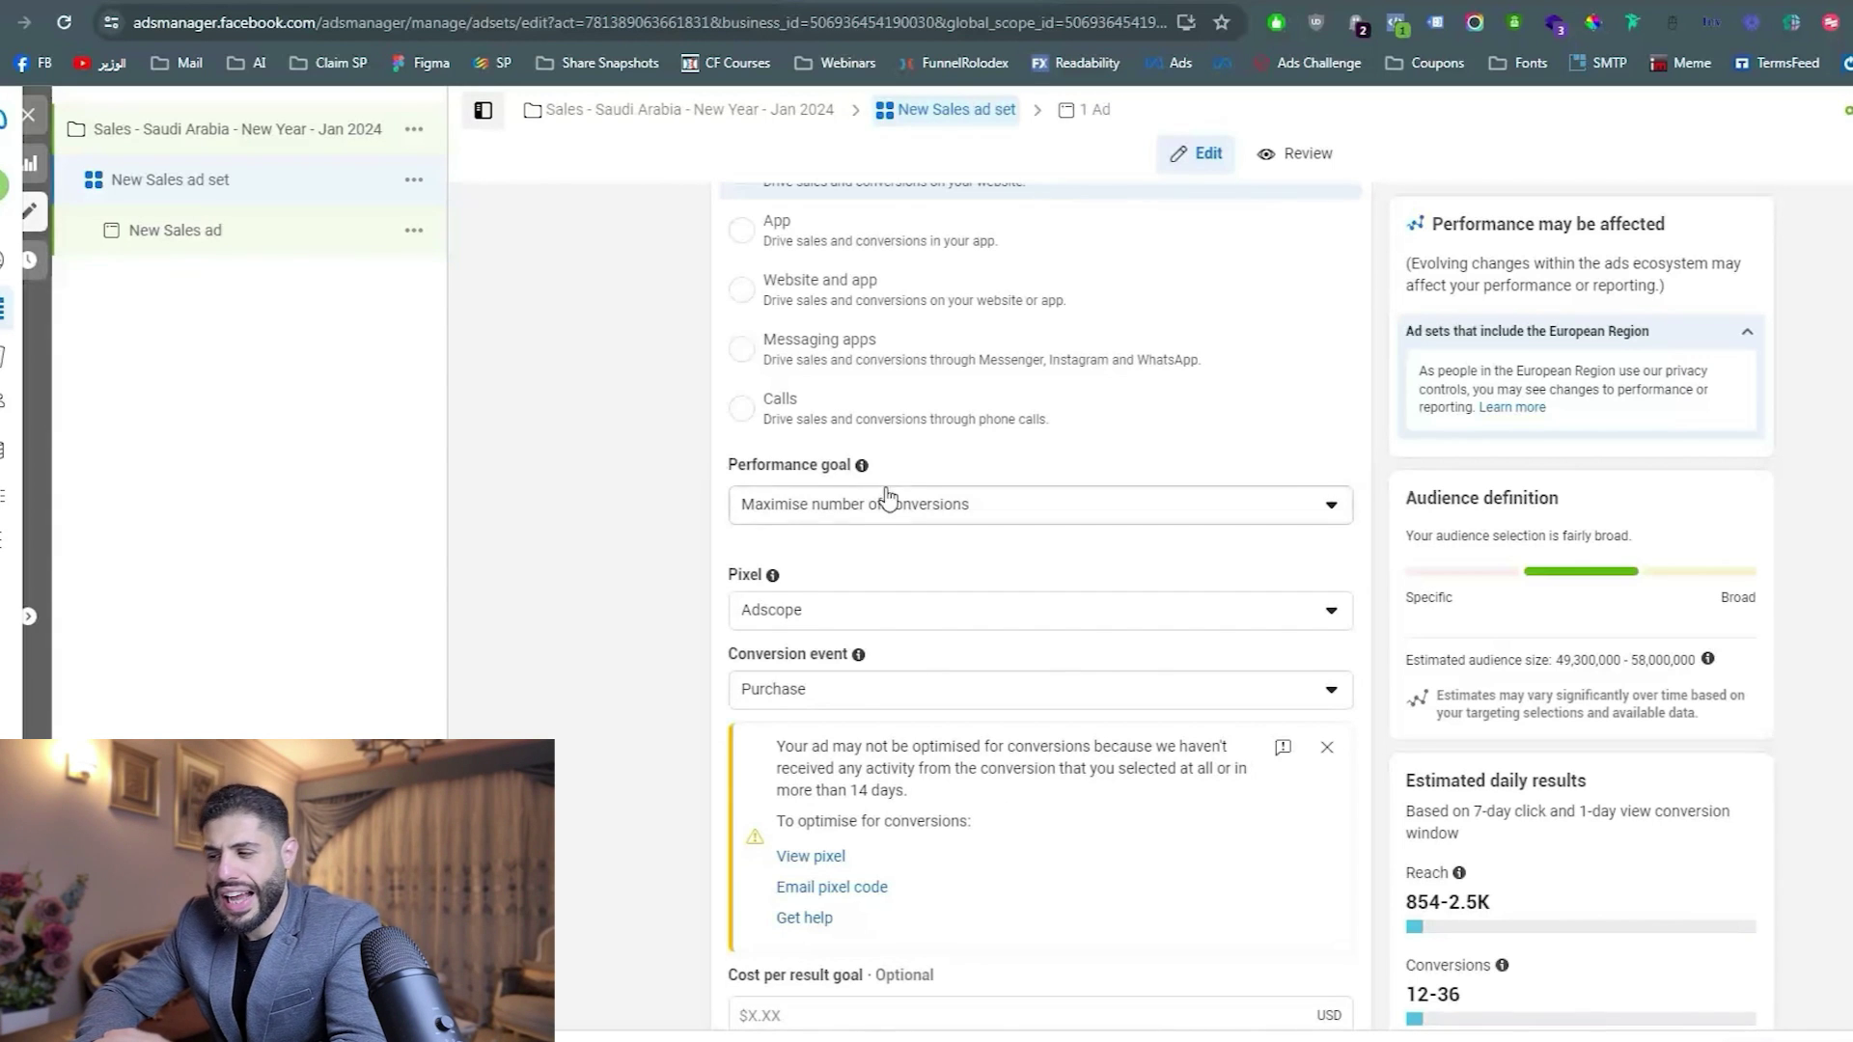
Review the available performance goals, including the other goals, keeping Maximise number of conversions selected.
click(856, 525)
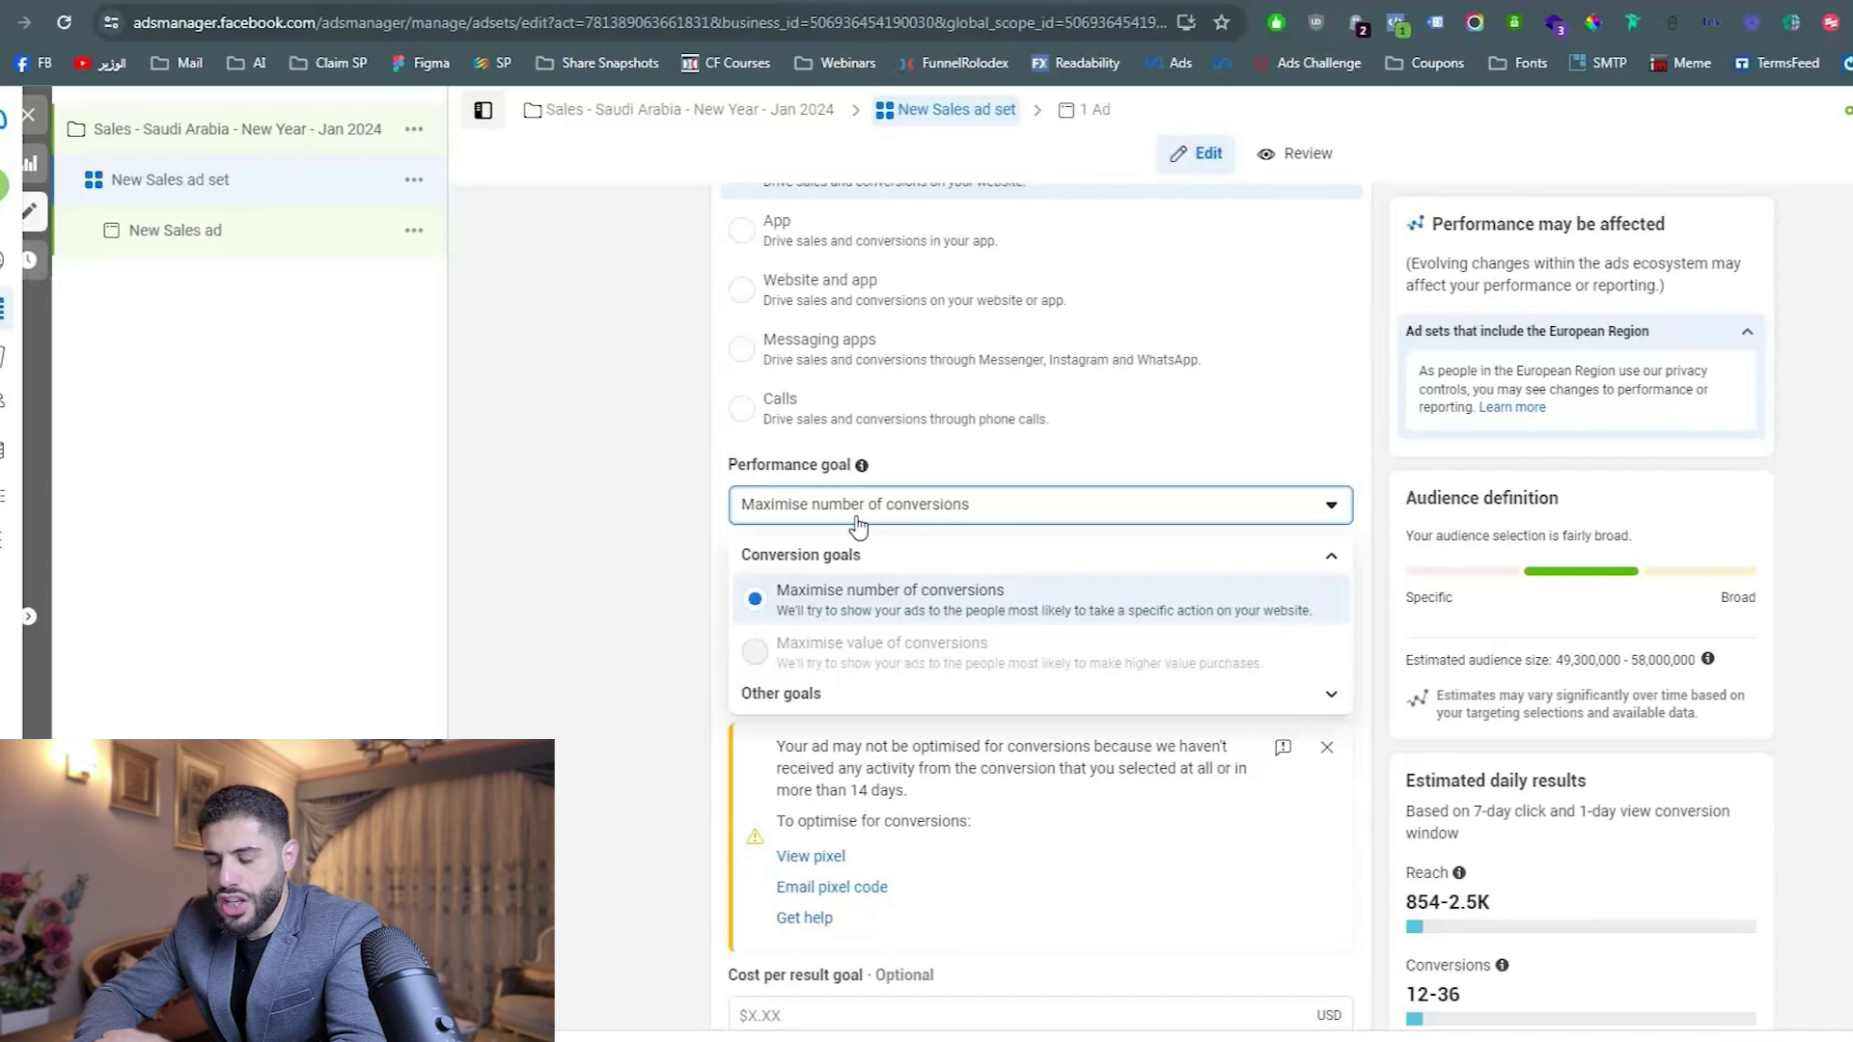
click(910, 699)
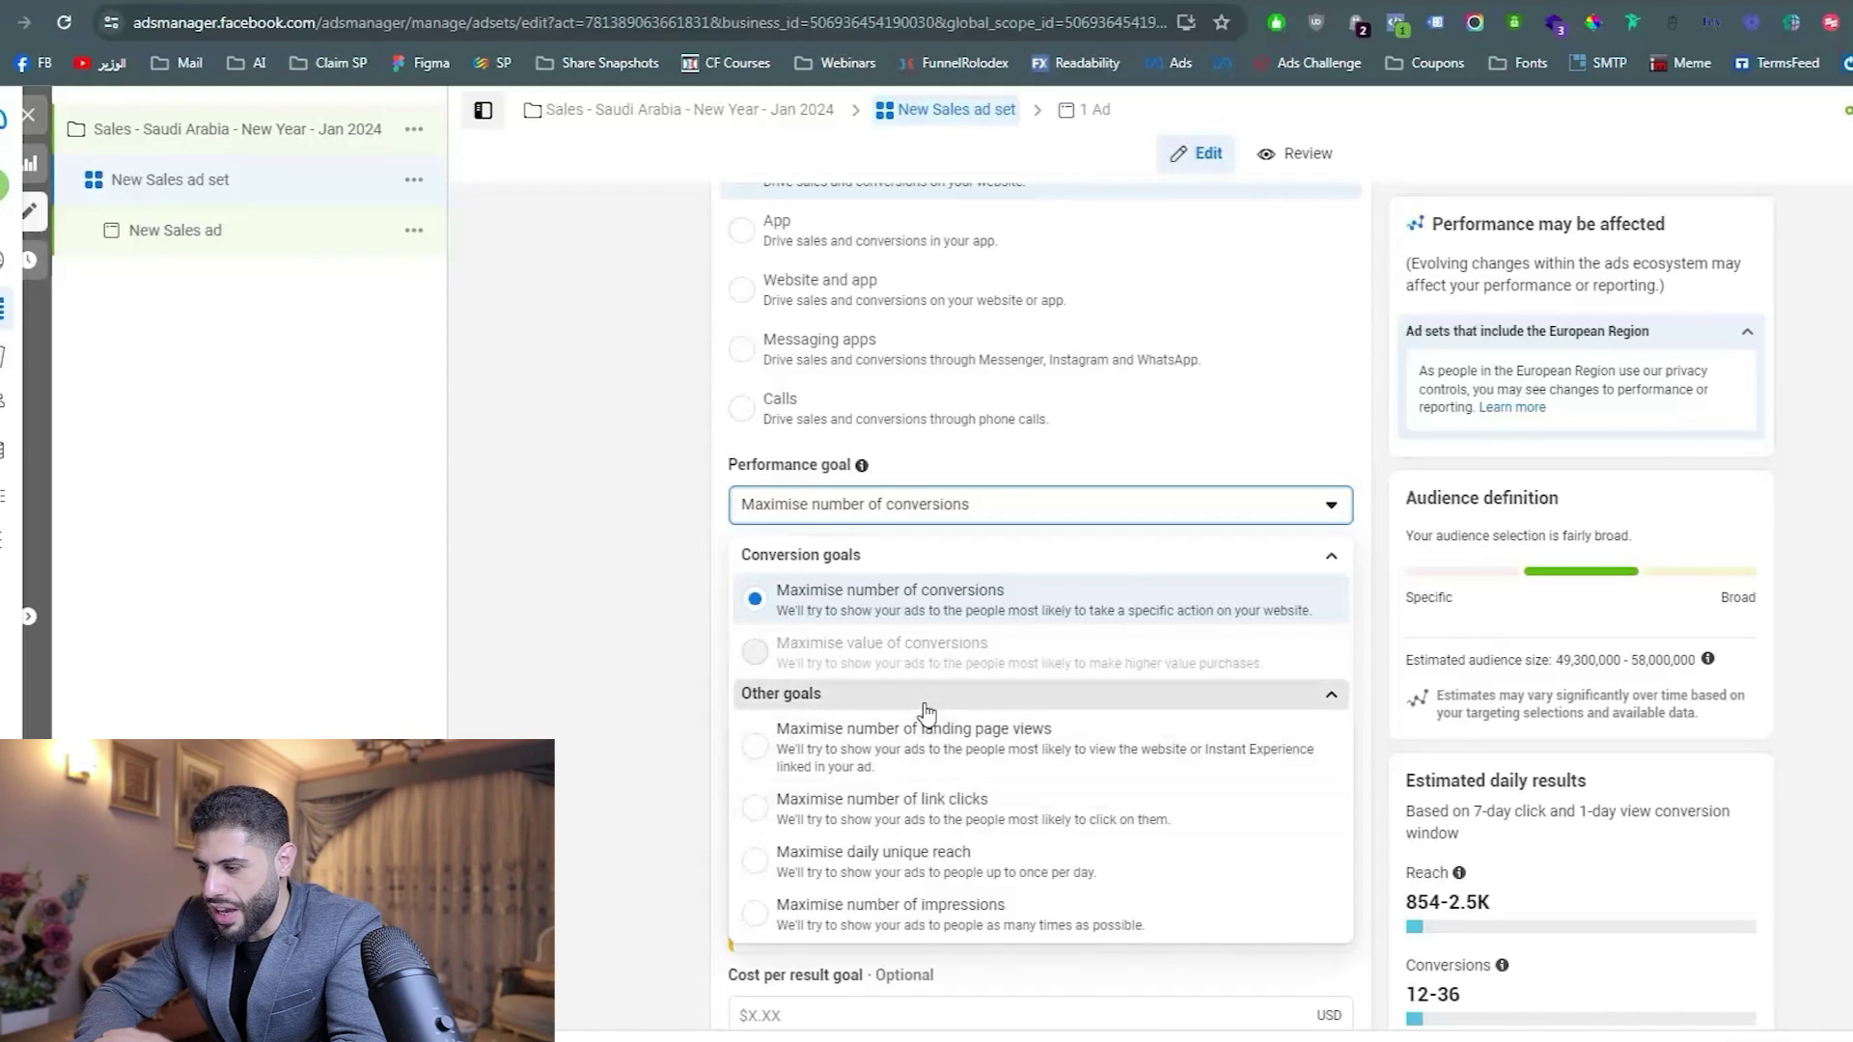
click(924, 706)
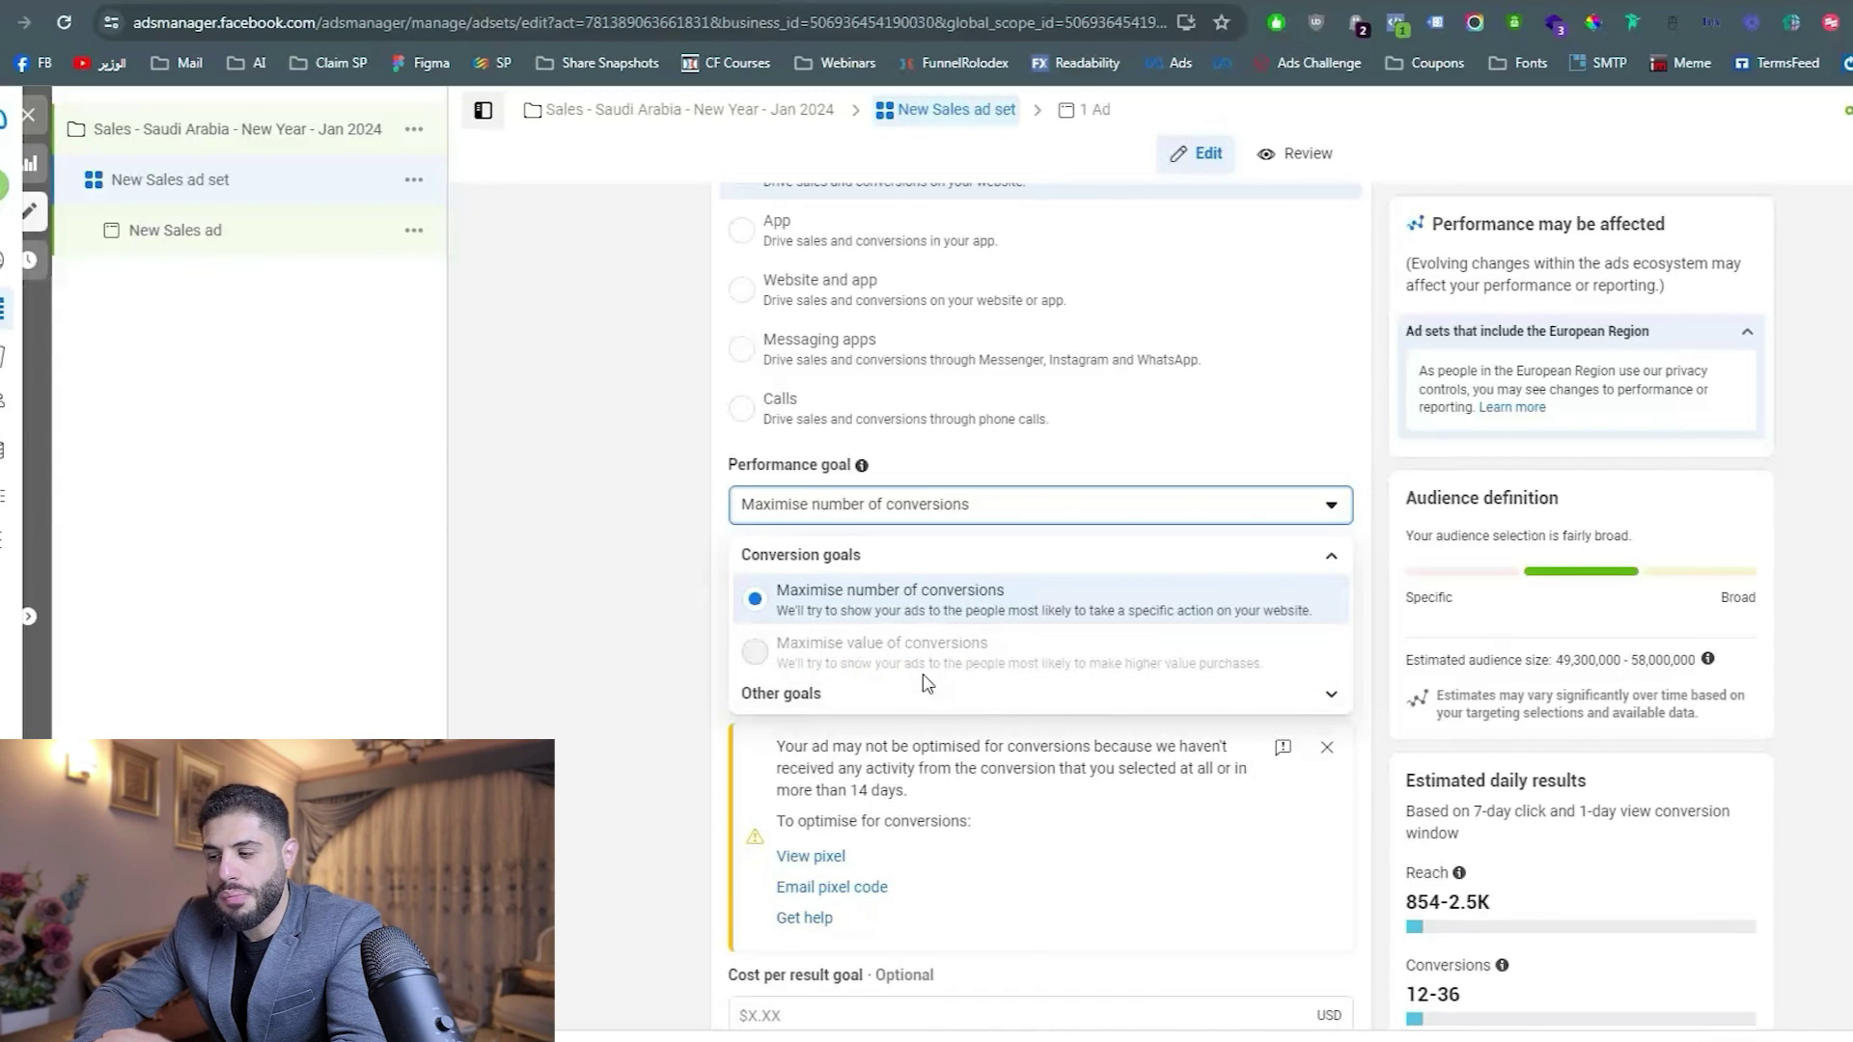
mouse_move(925, 683)
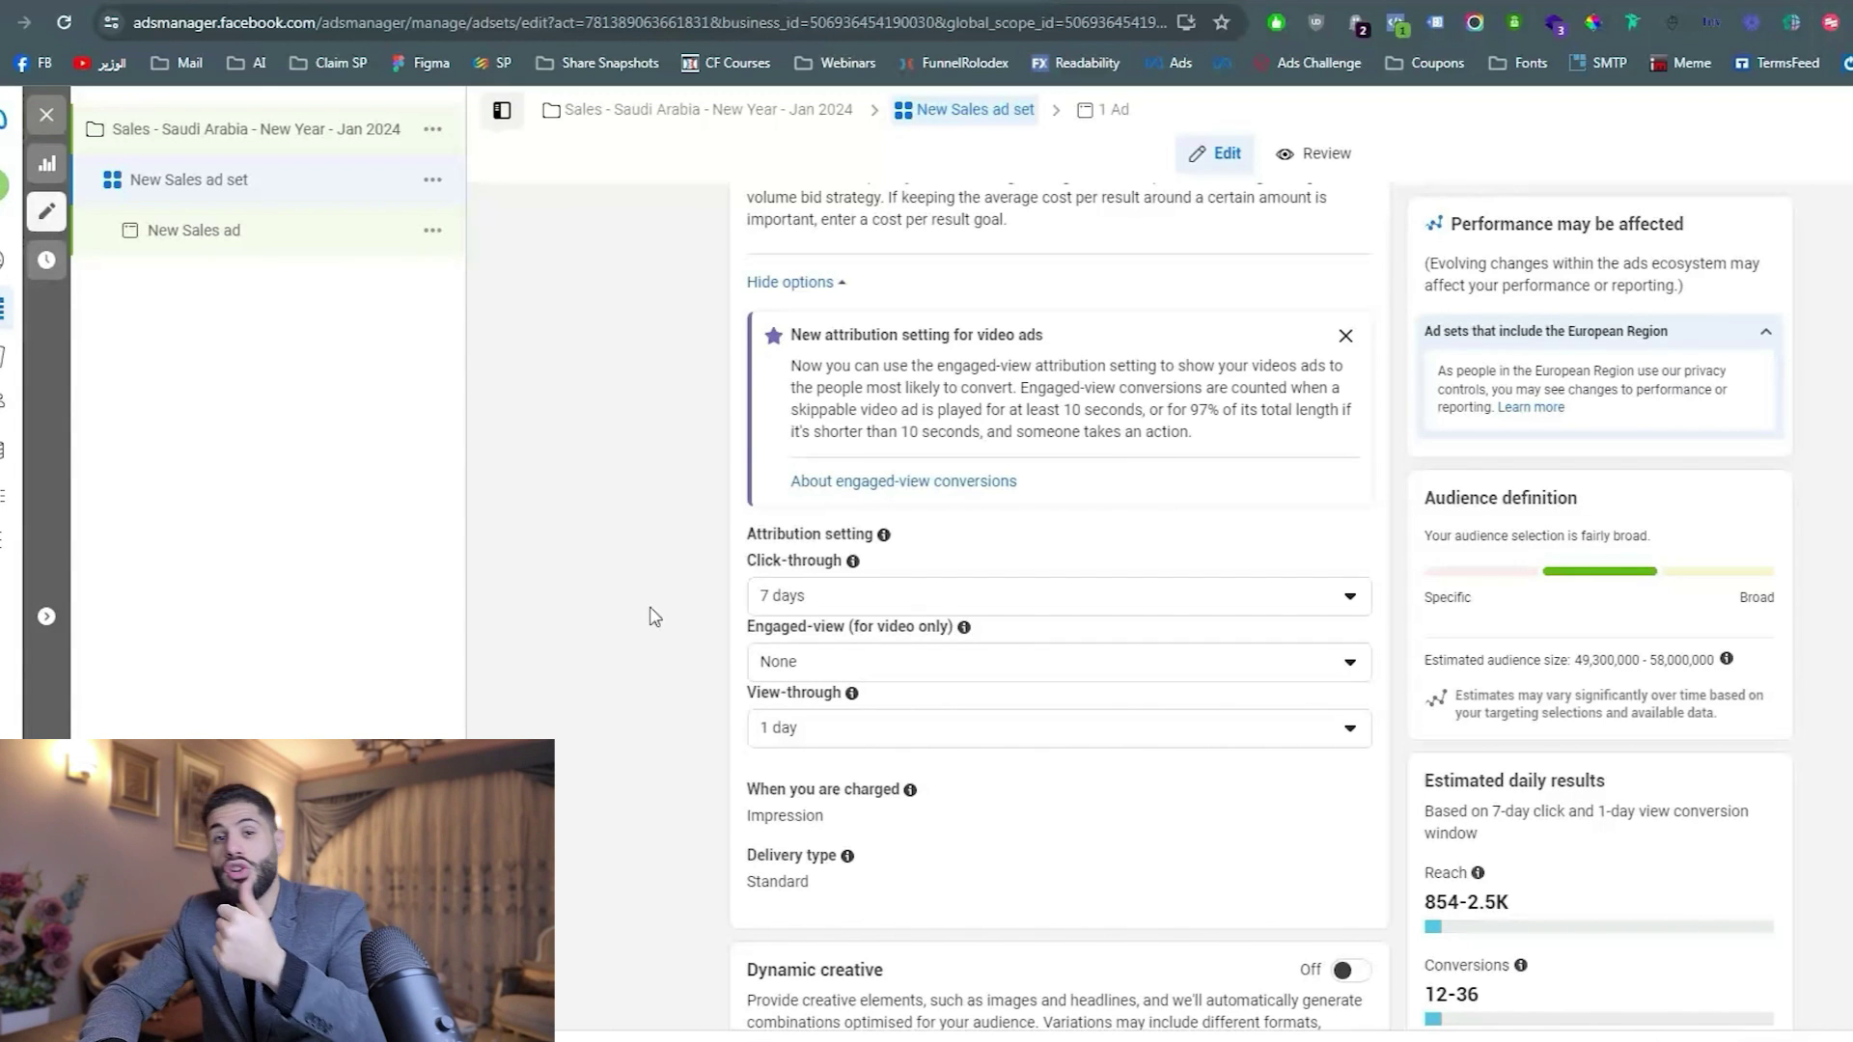
Review the ad set's attribution and delivery settings and read the dynamic creative explanation without enabling the option.
scroll(618, 647, down, 2)
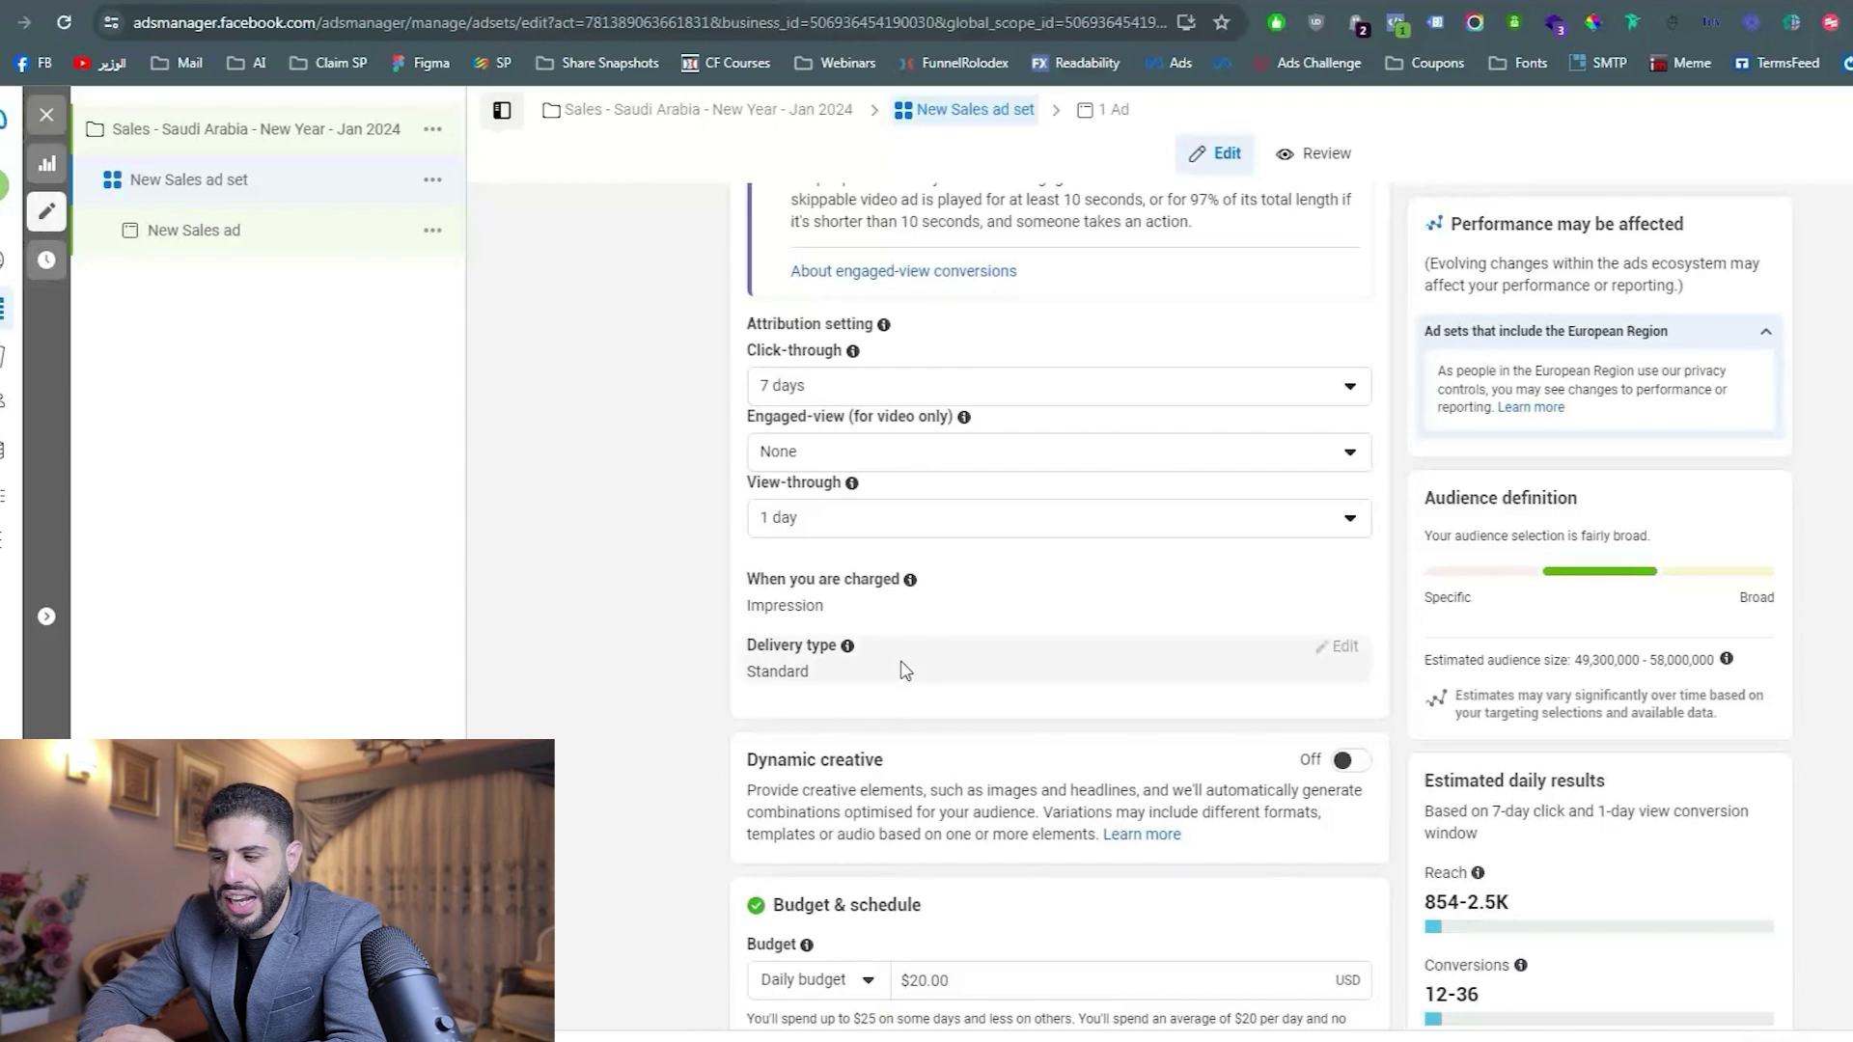
scroll(518, 710, down, 4)
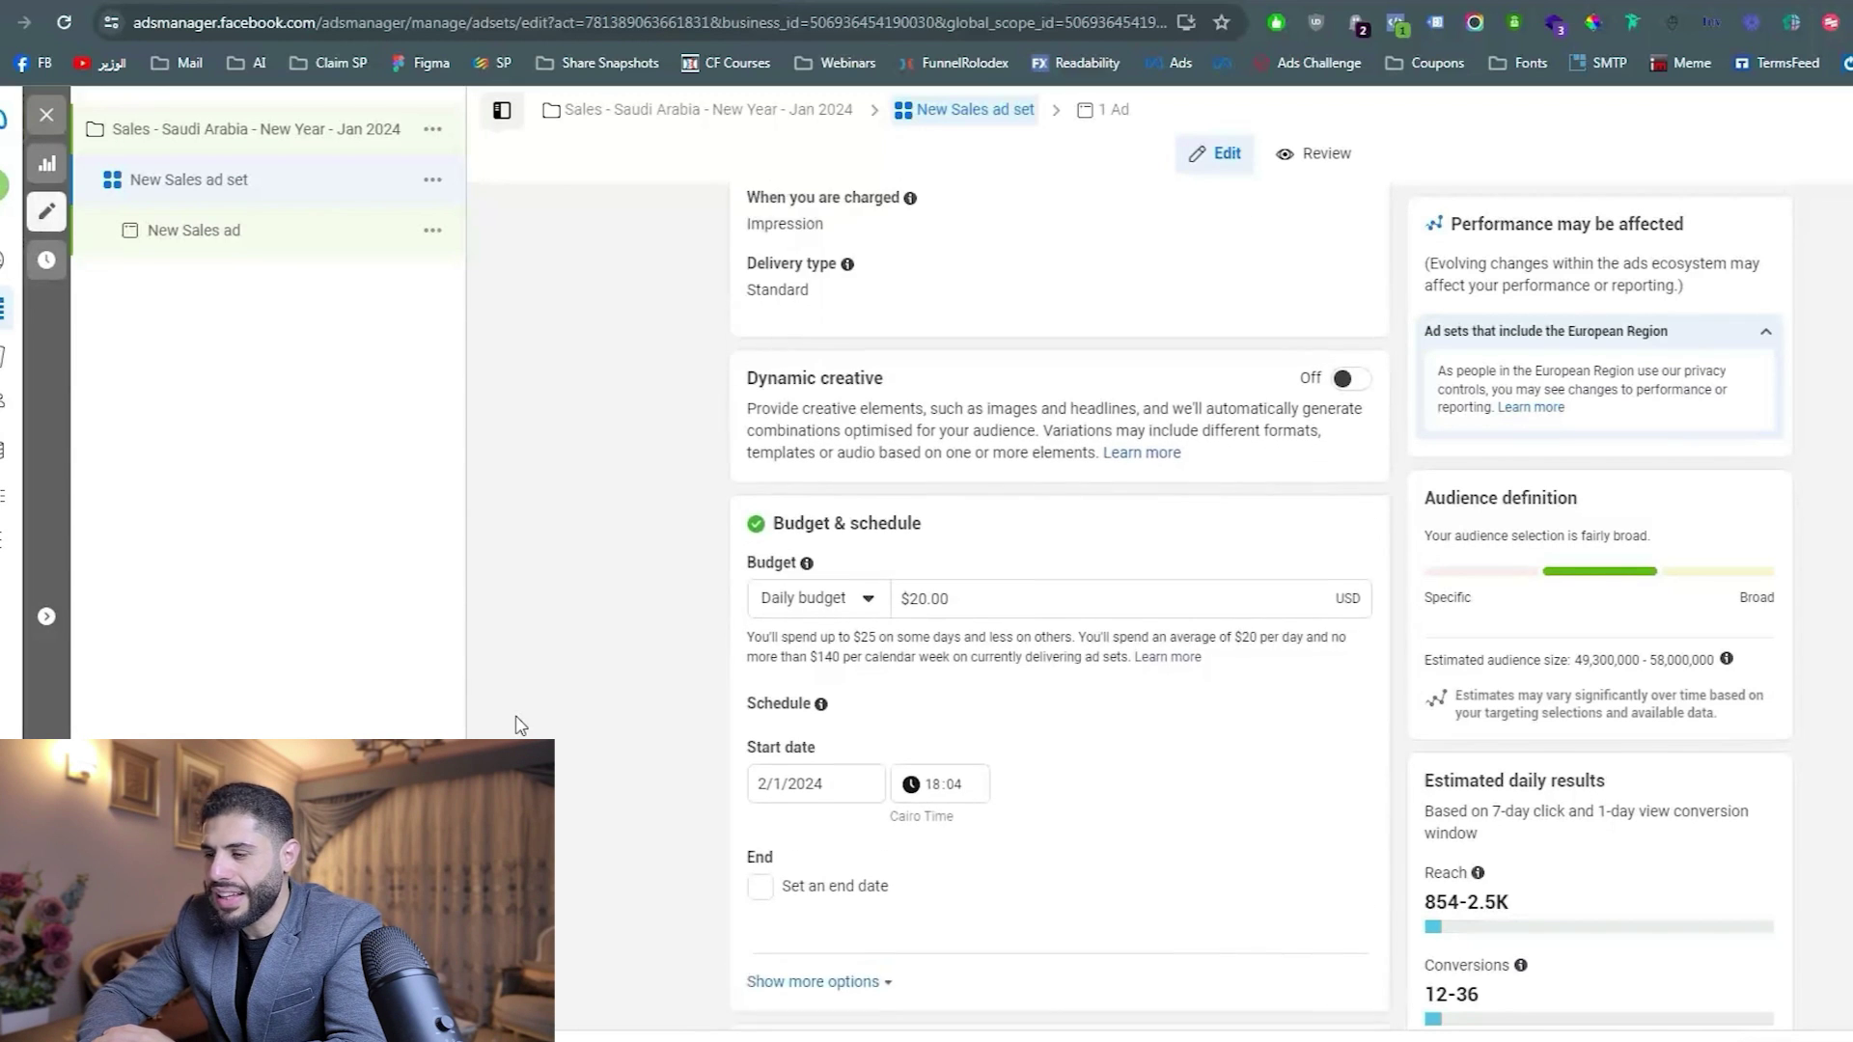
scroll(733, 666, up, 1)
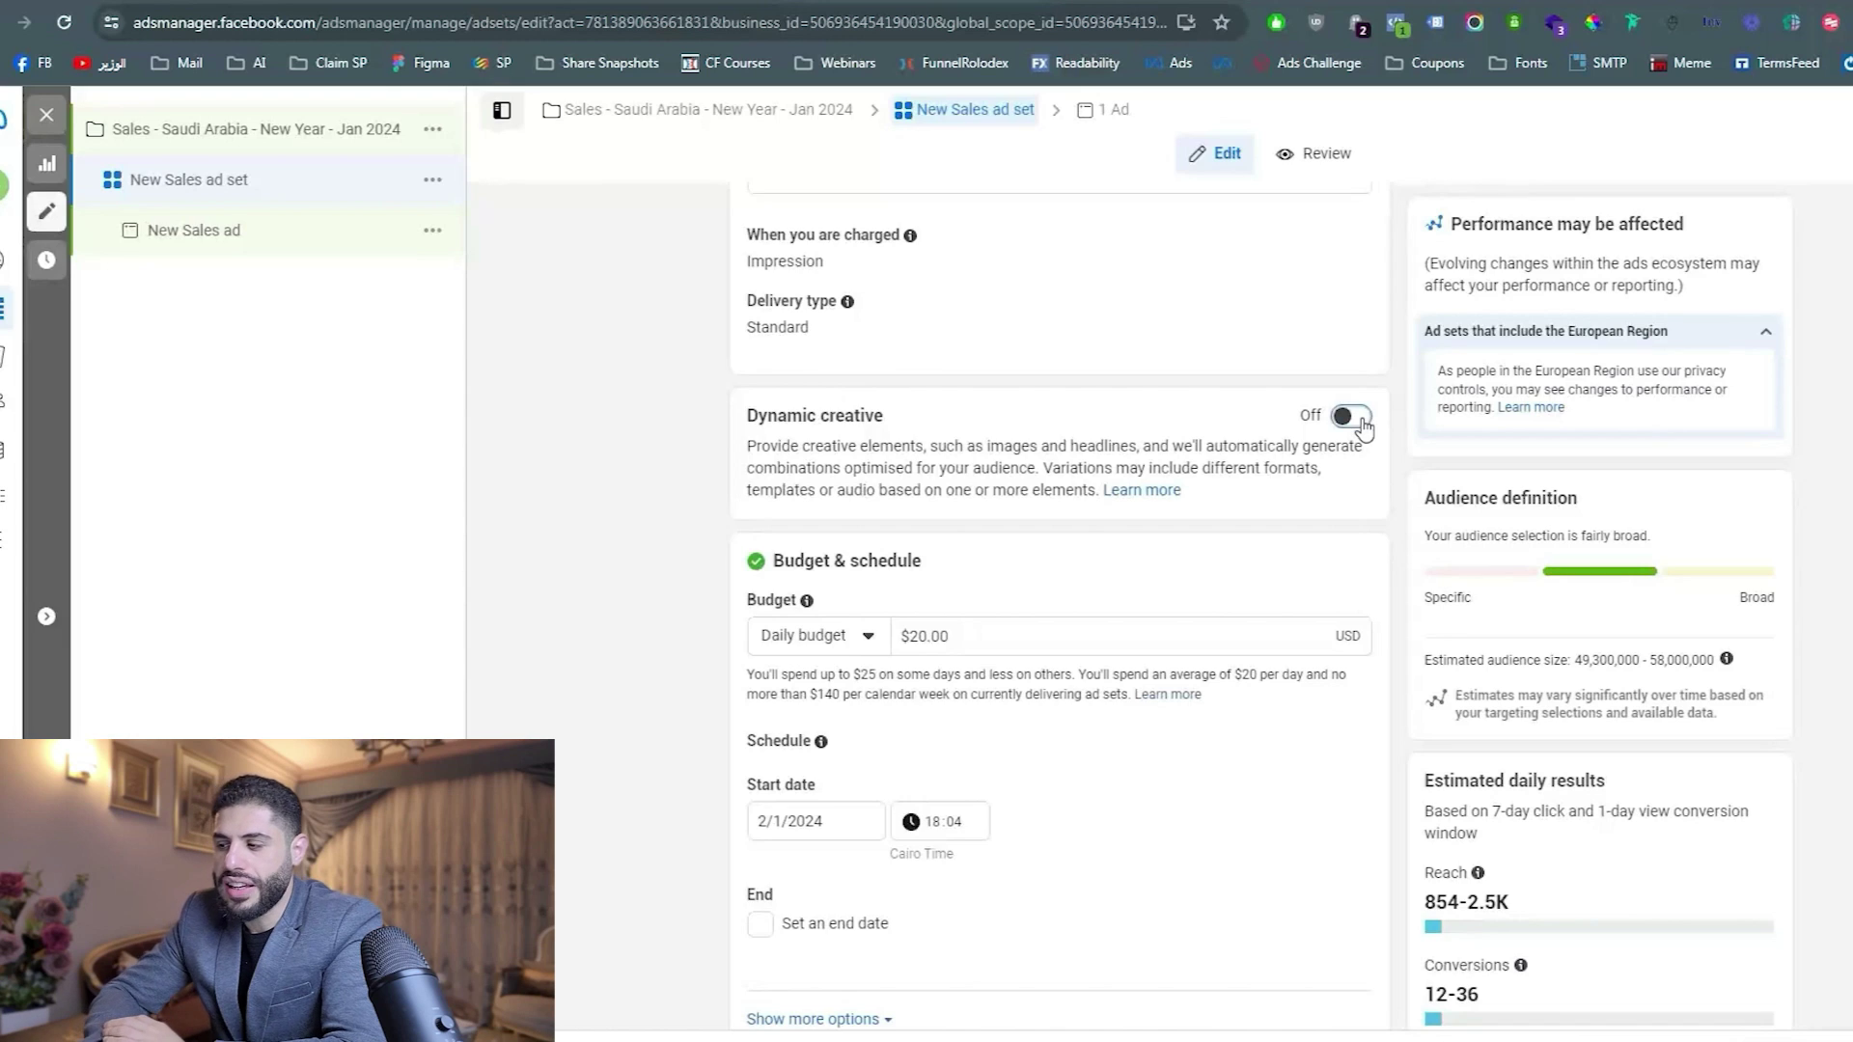
click(1352, 418)
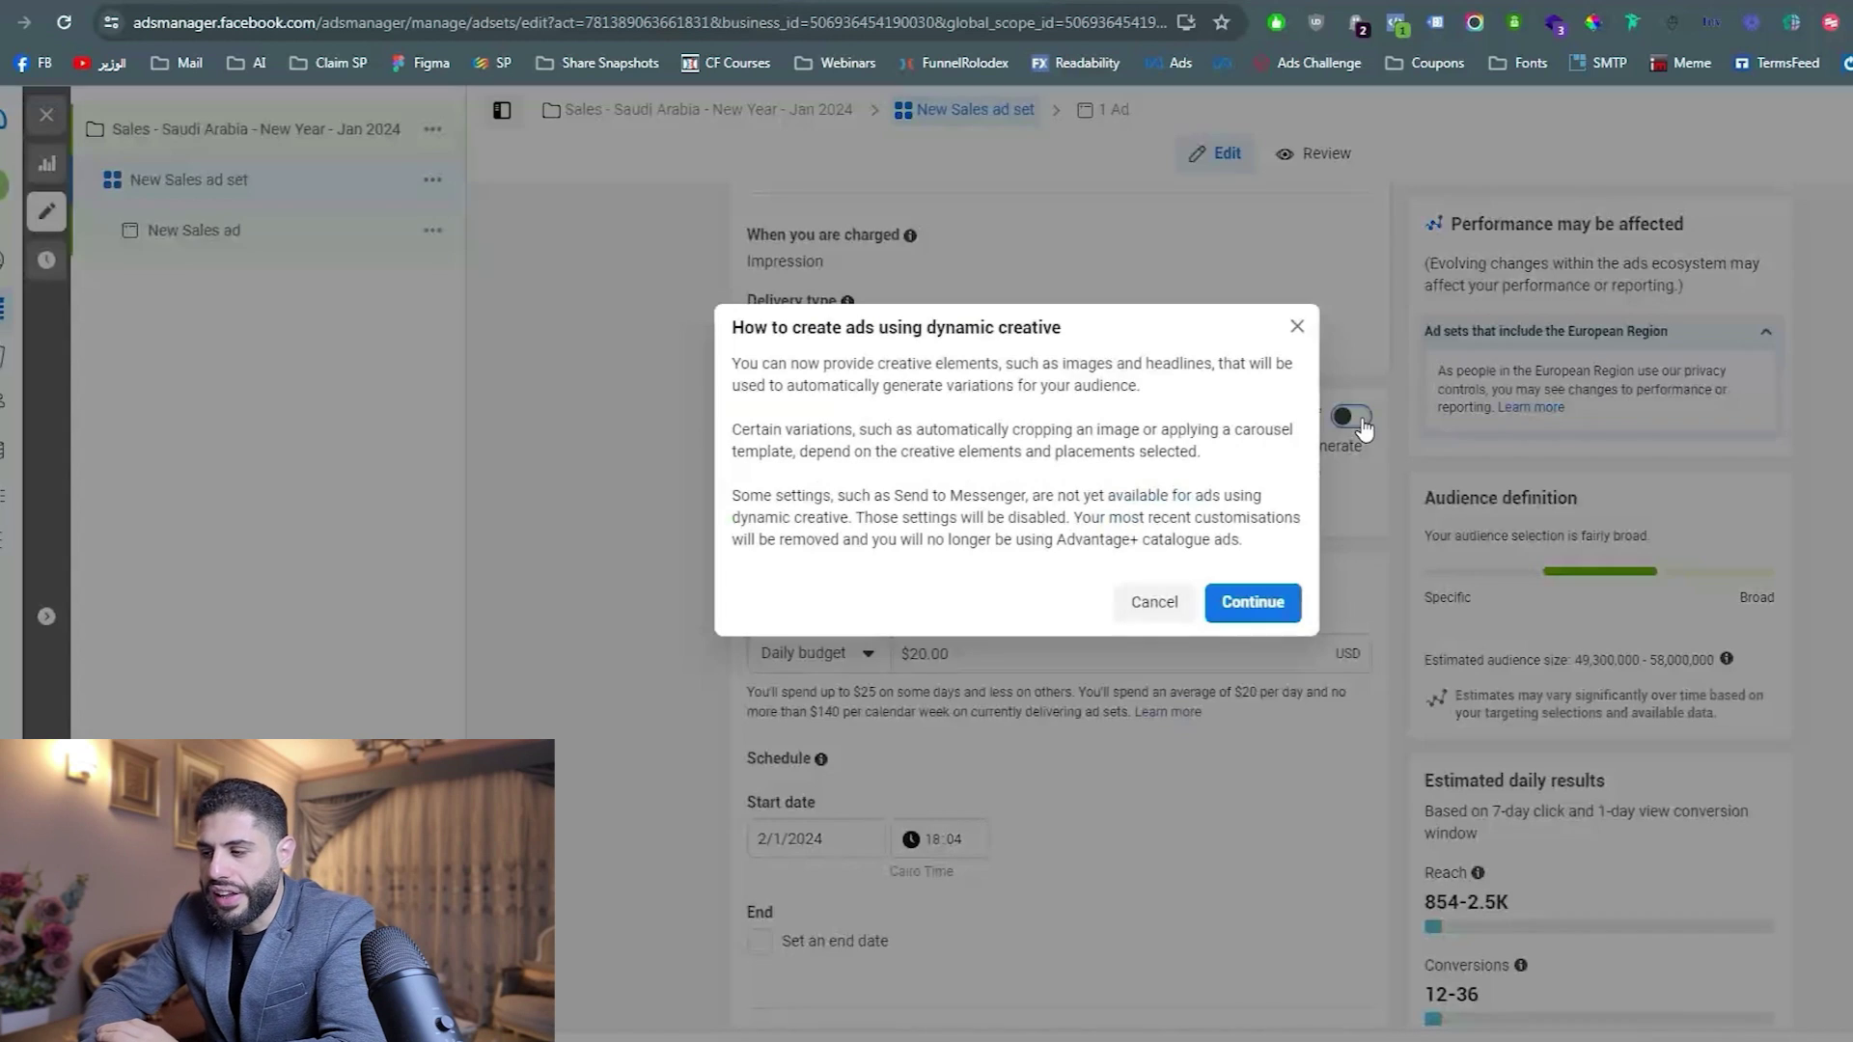
click(1163, 605)
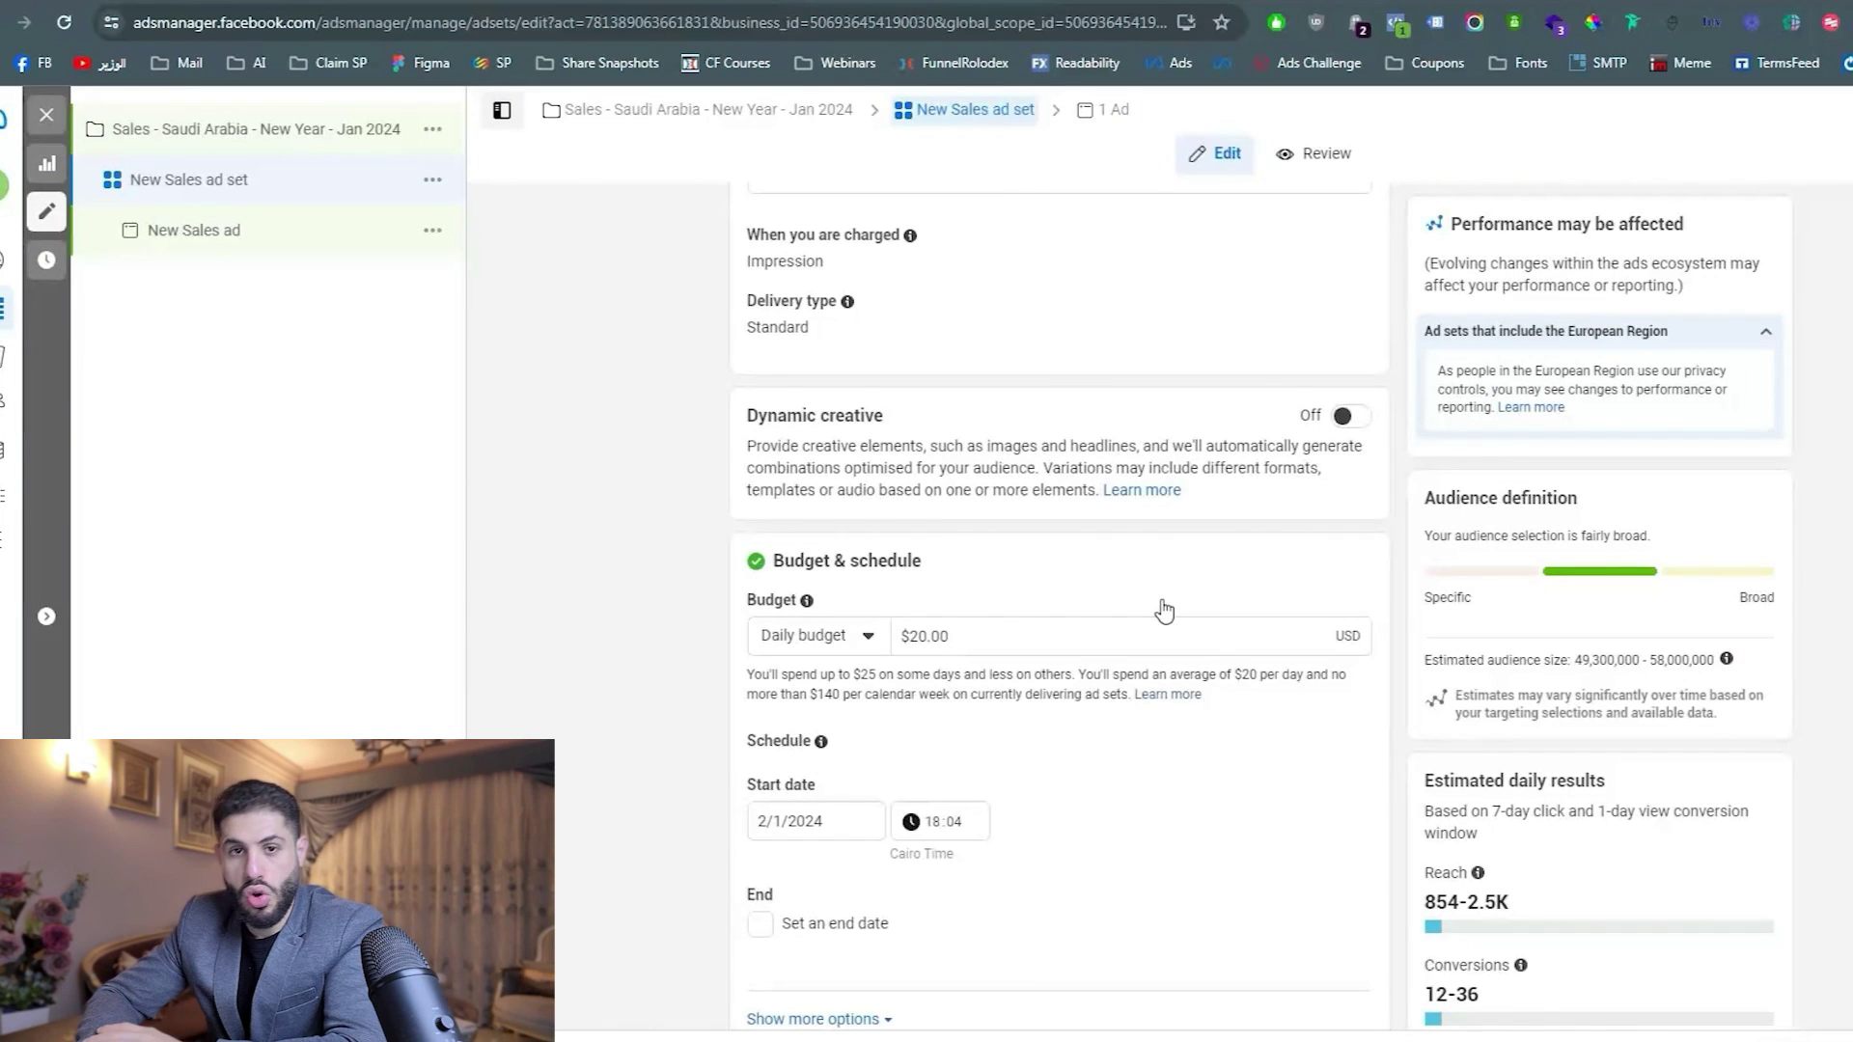
Try scheduling an end date of 7/2/2024 for the ad set and remove the end date again.
scroll(1163, 609, down, 3)
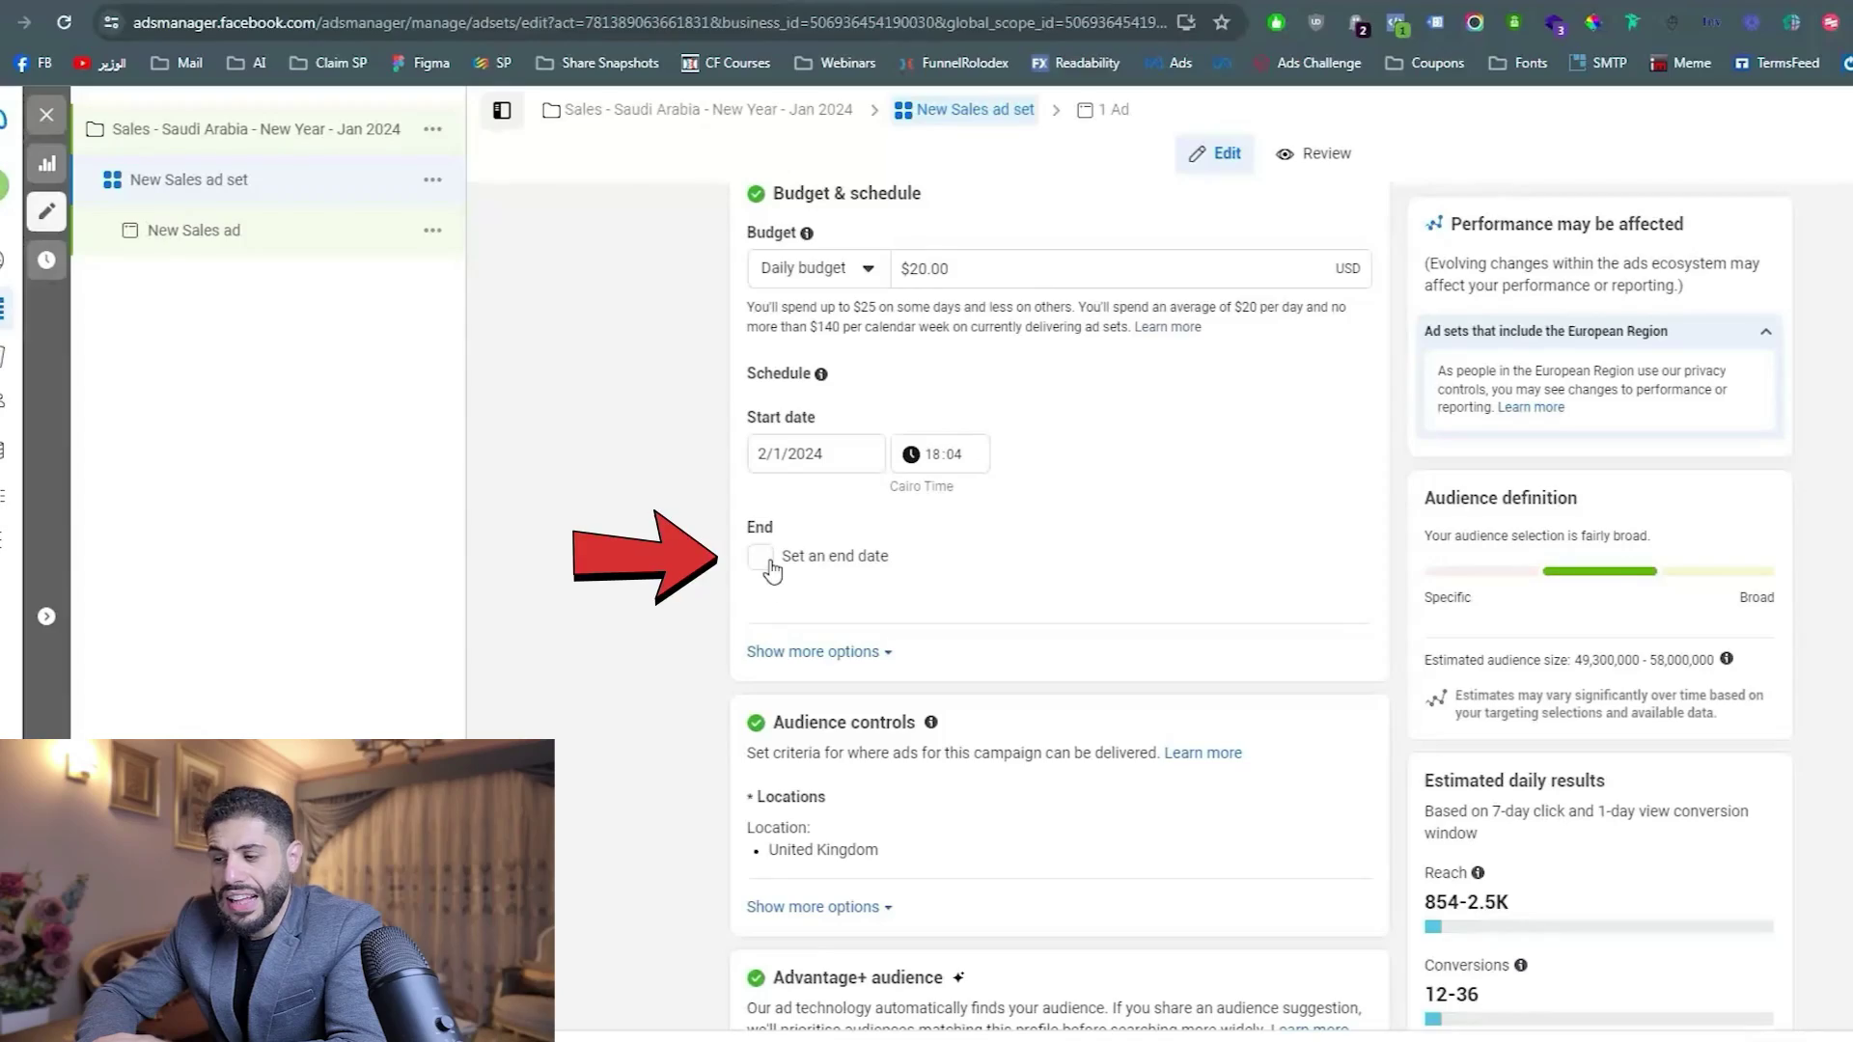
click(761, 558)
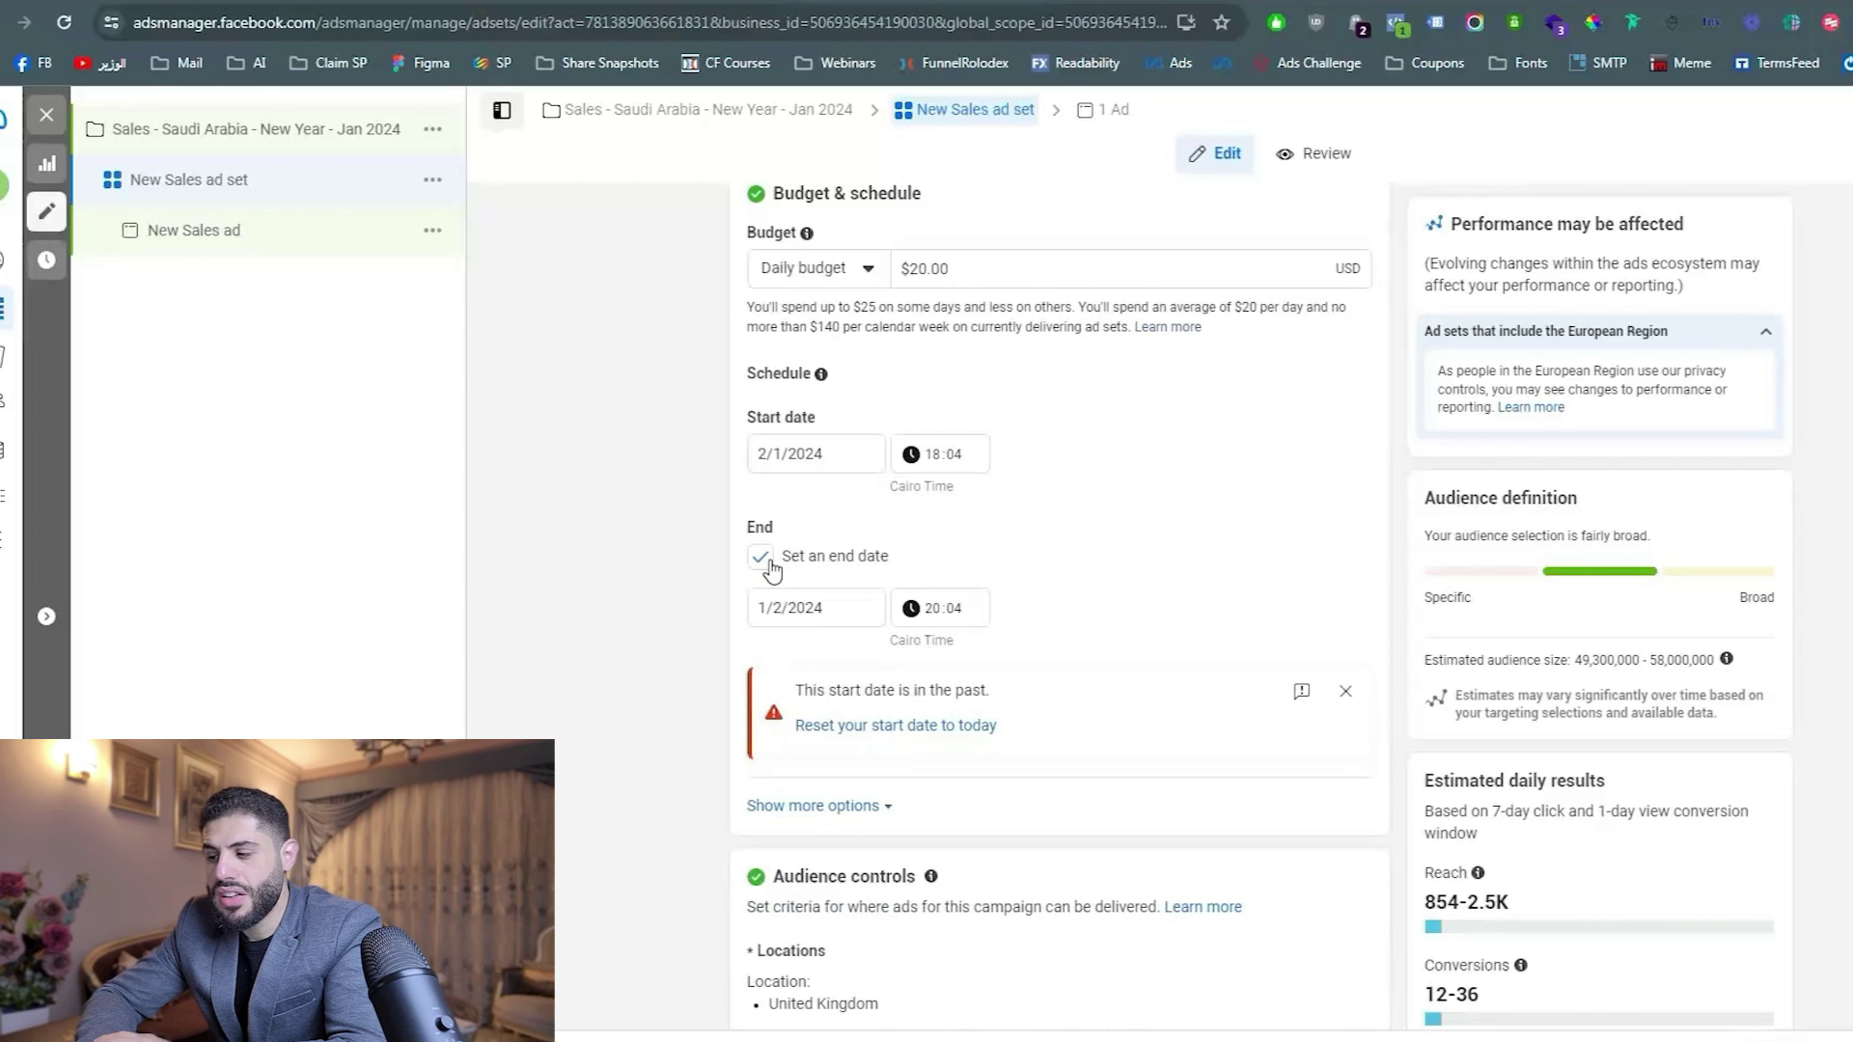
click(763, 559)
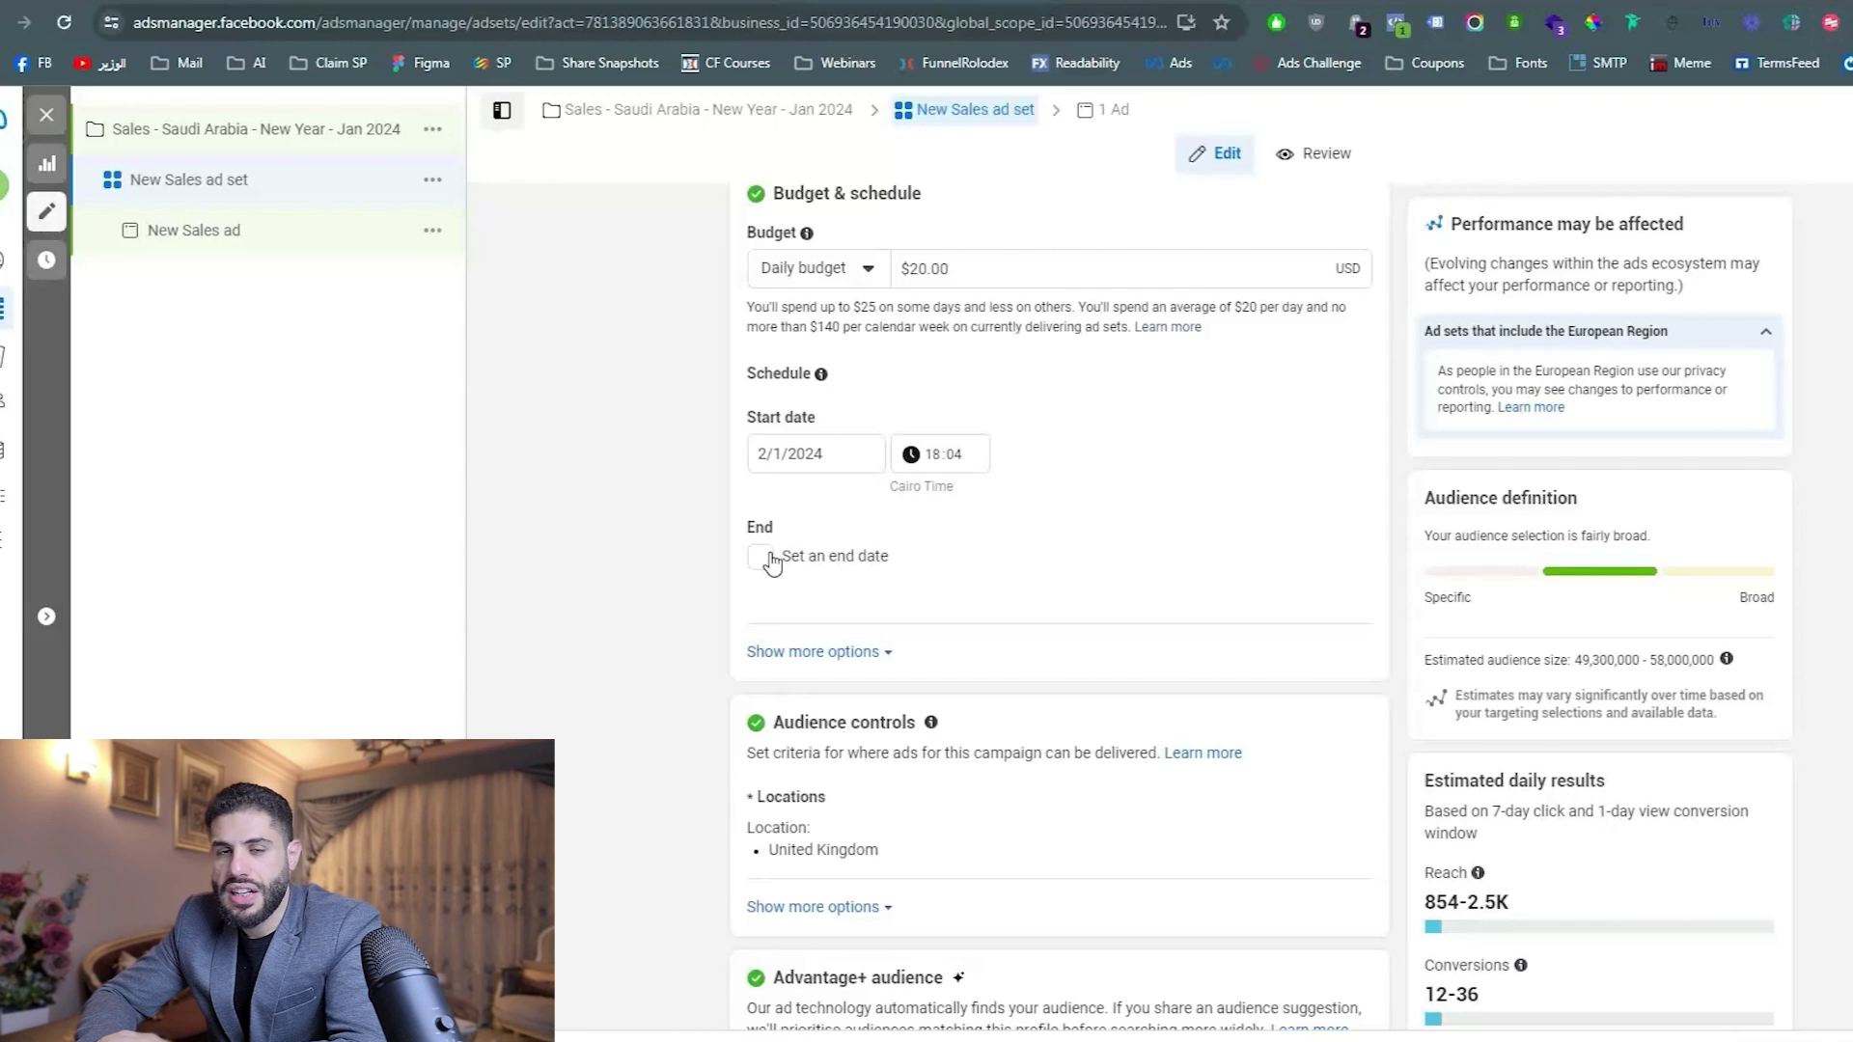
click(761, 557)
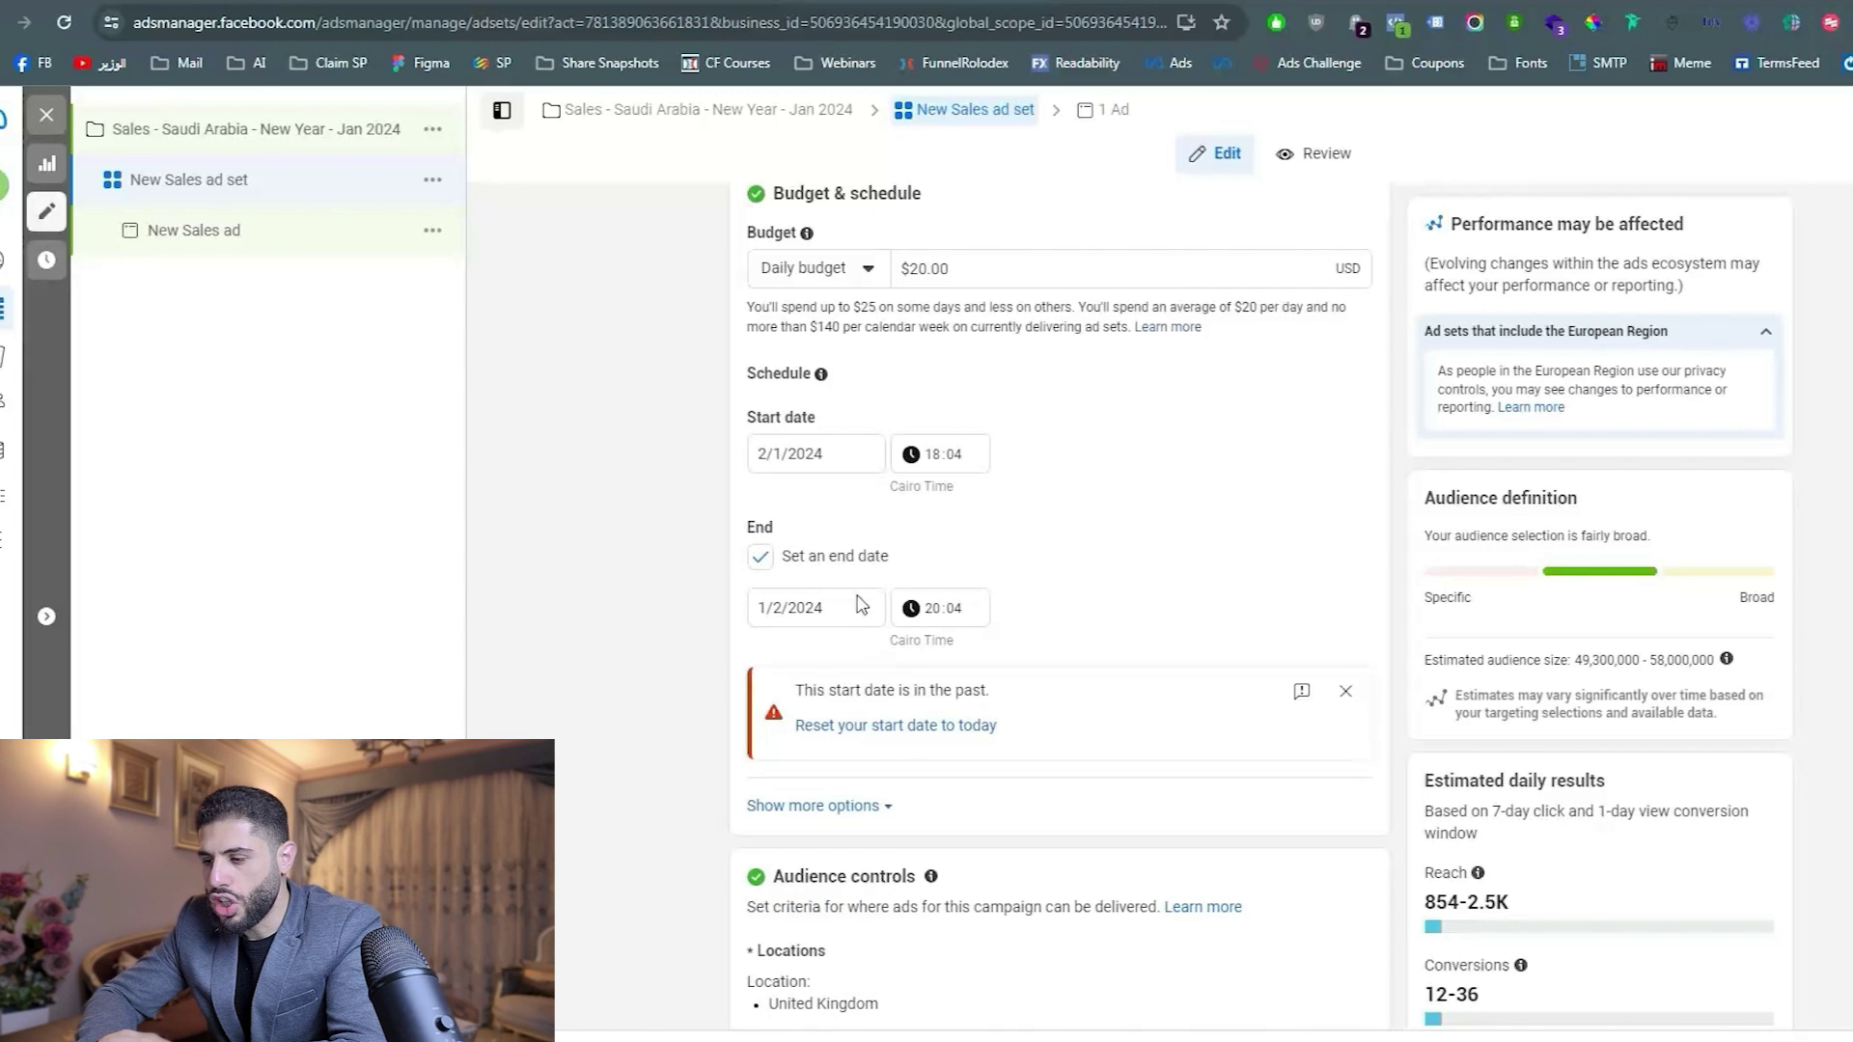
click(801, 597)
text(7/2/2024)
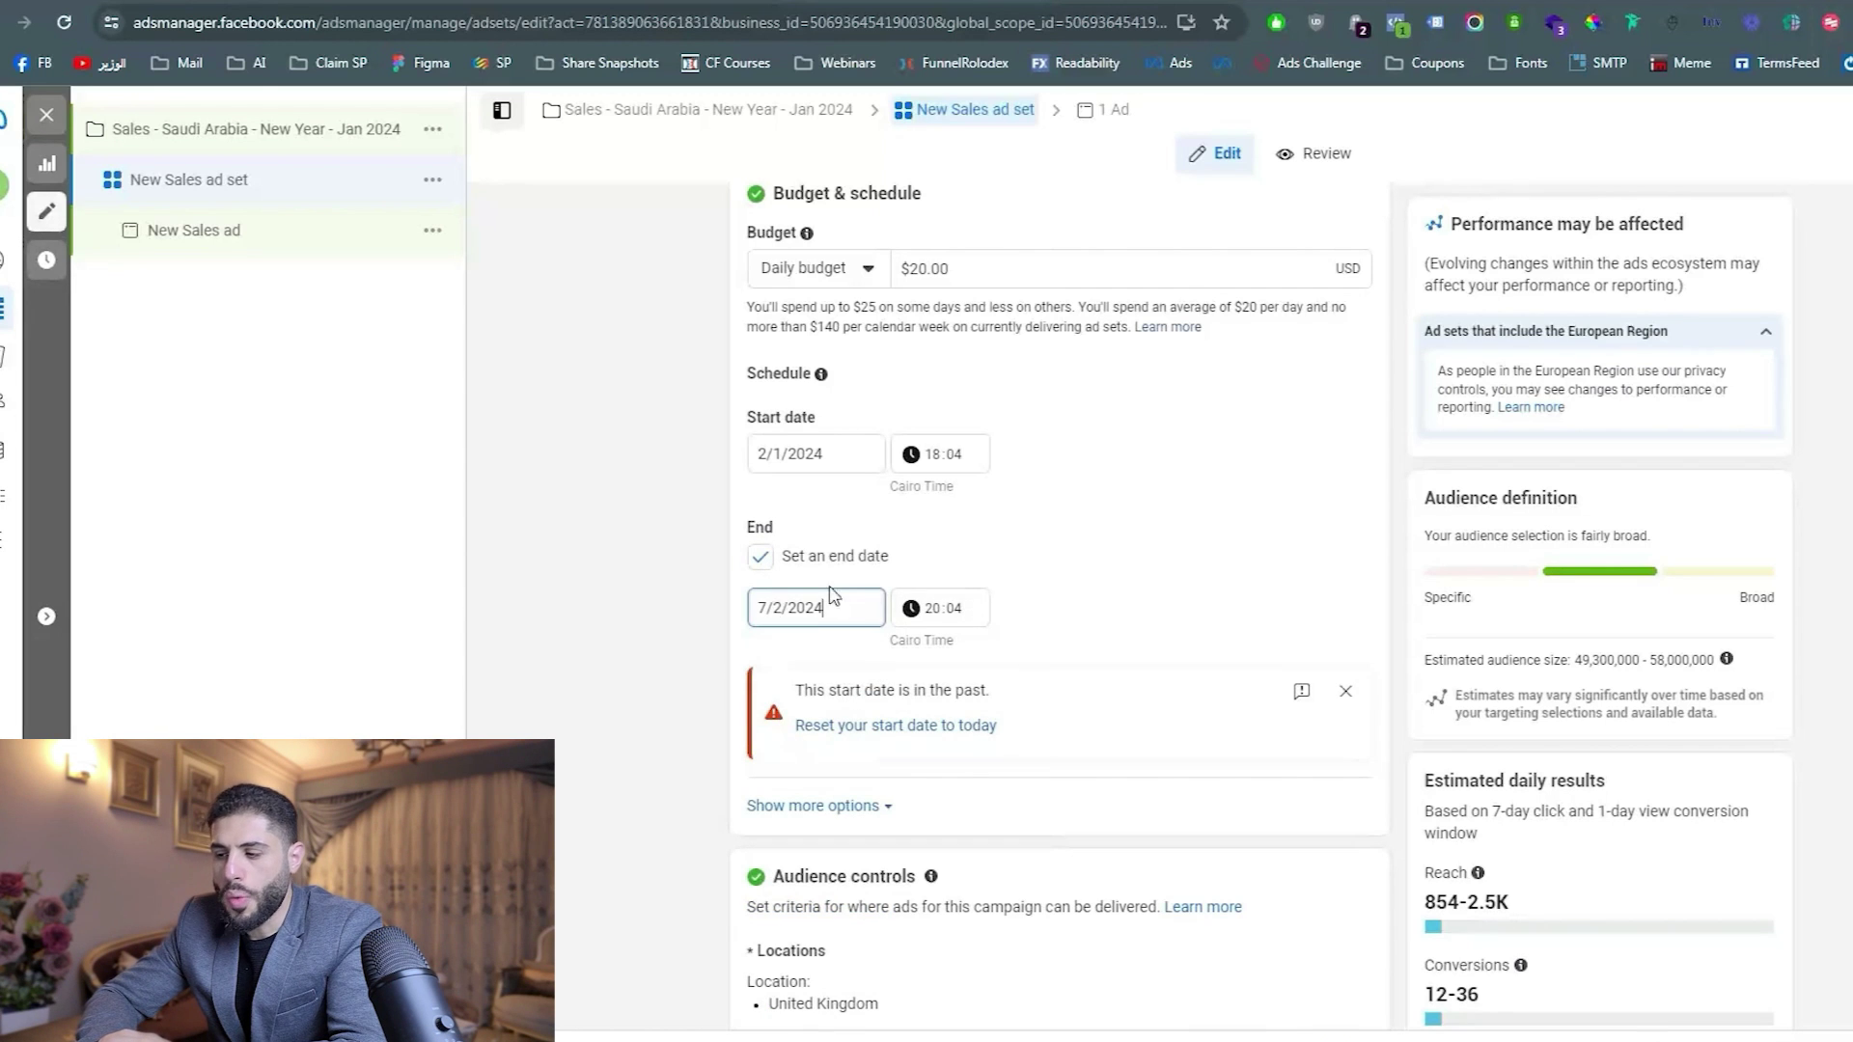
click(761, 558)
Expand the audience controls and replace United Kingdom with Saudi Arabia in the ad set's locations.
scroll(965, 531, down, 3)
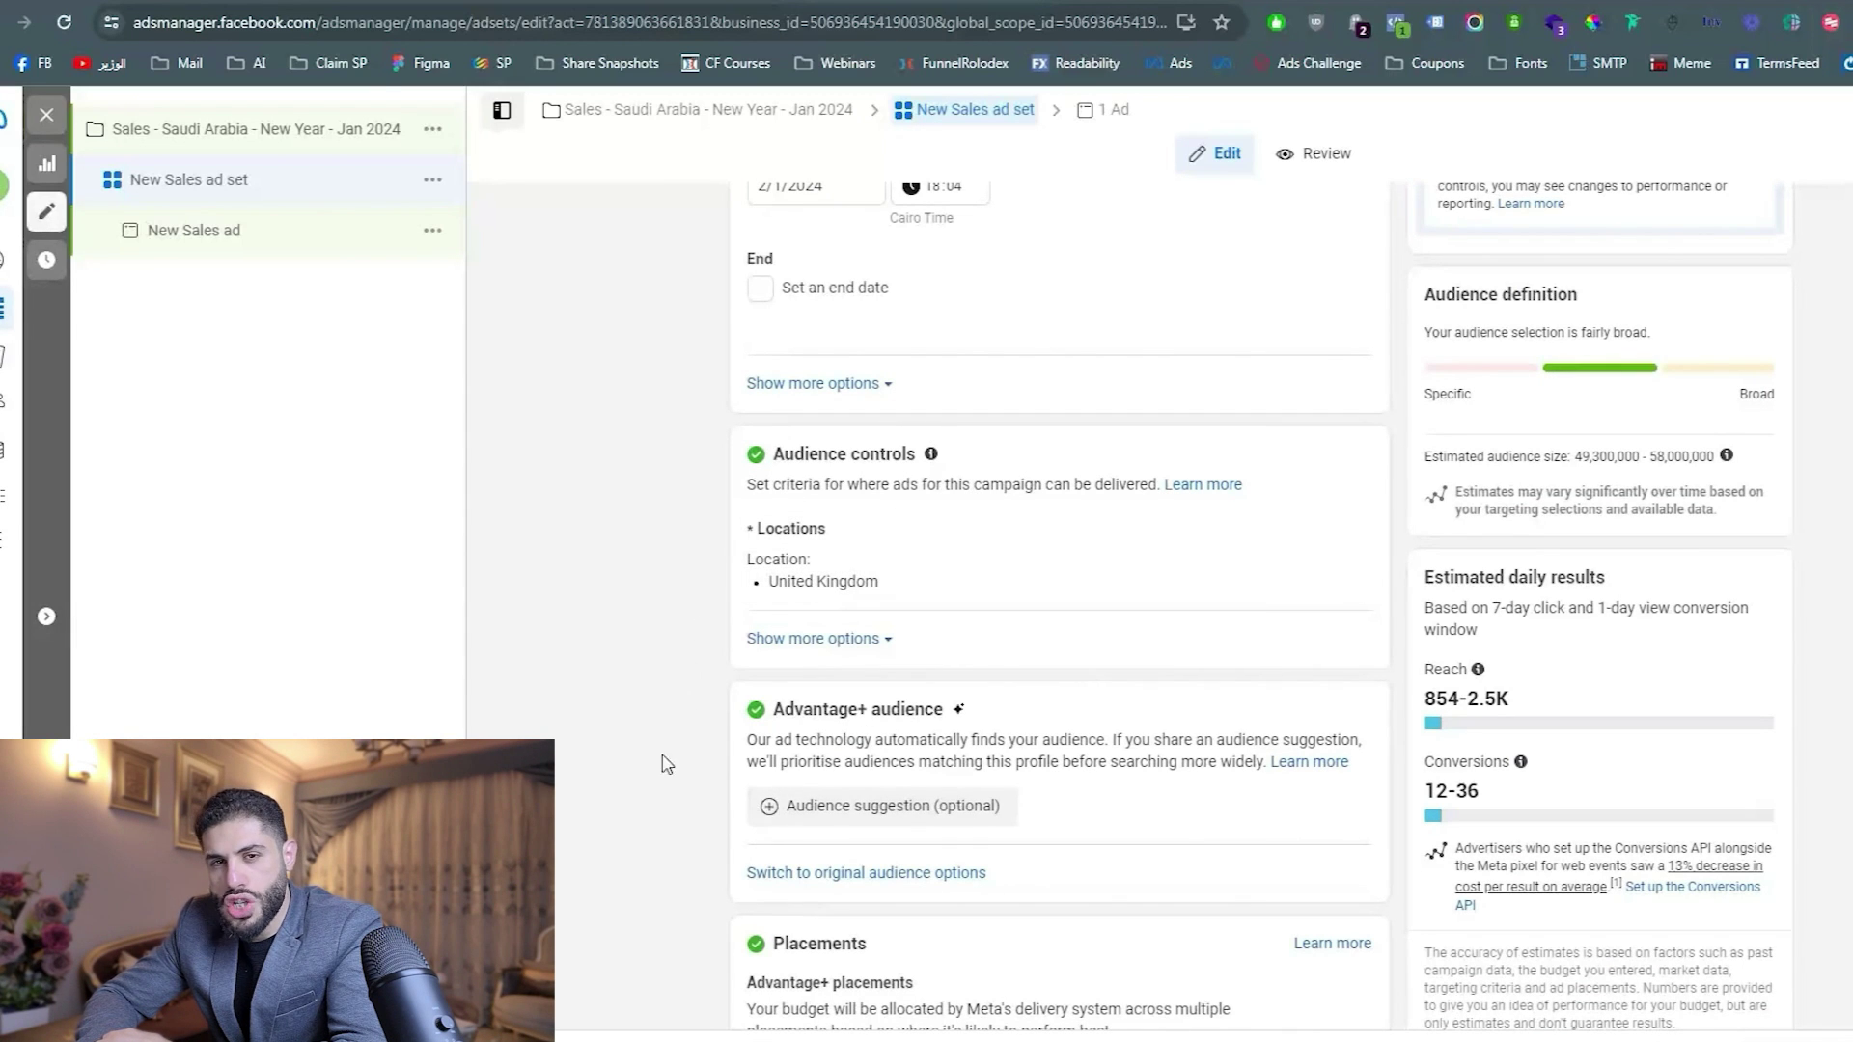
scroll(609, 833, down, 1)
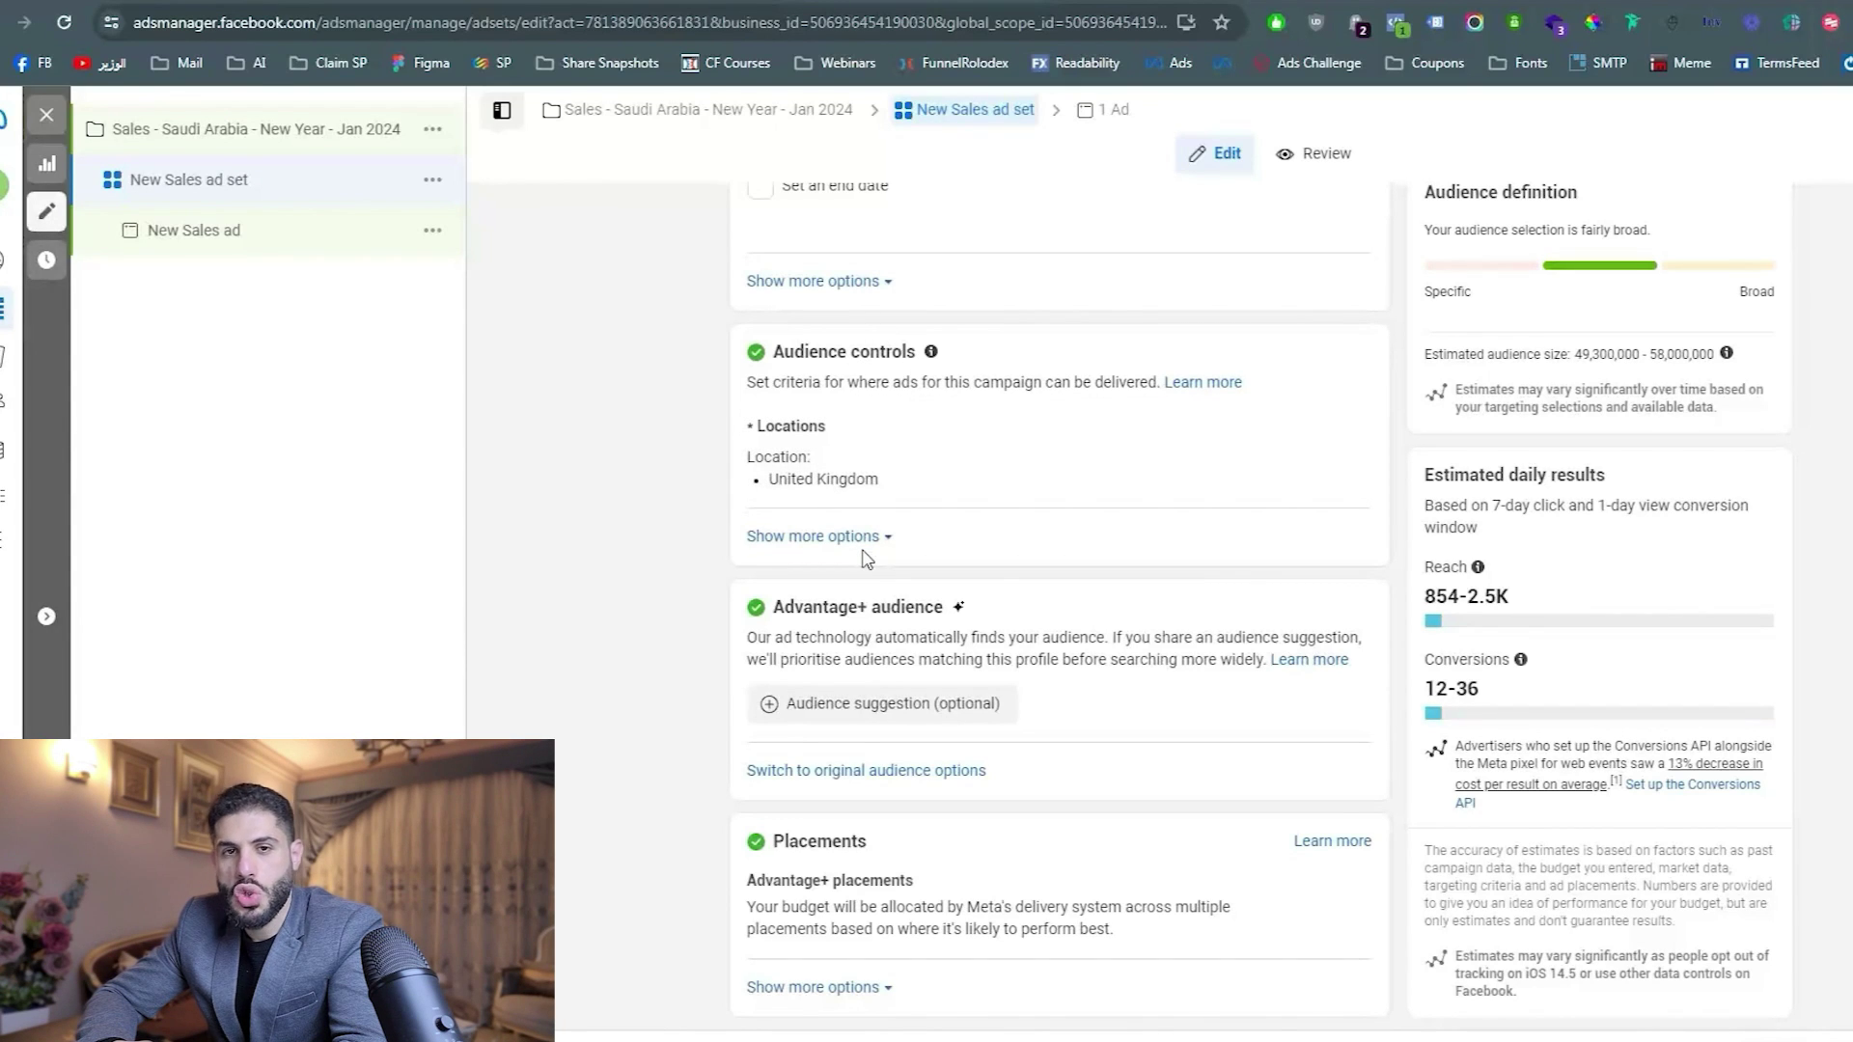
click(813, 537)
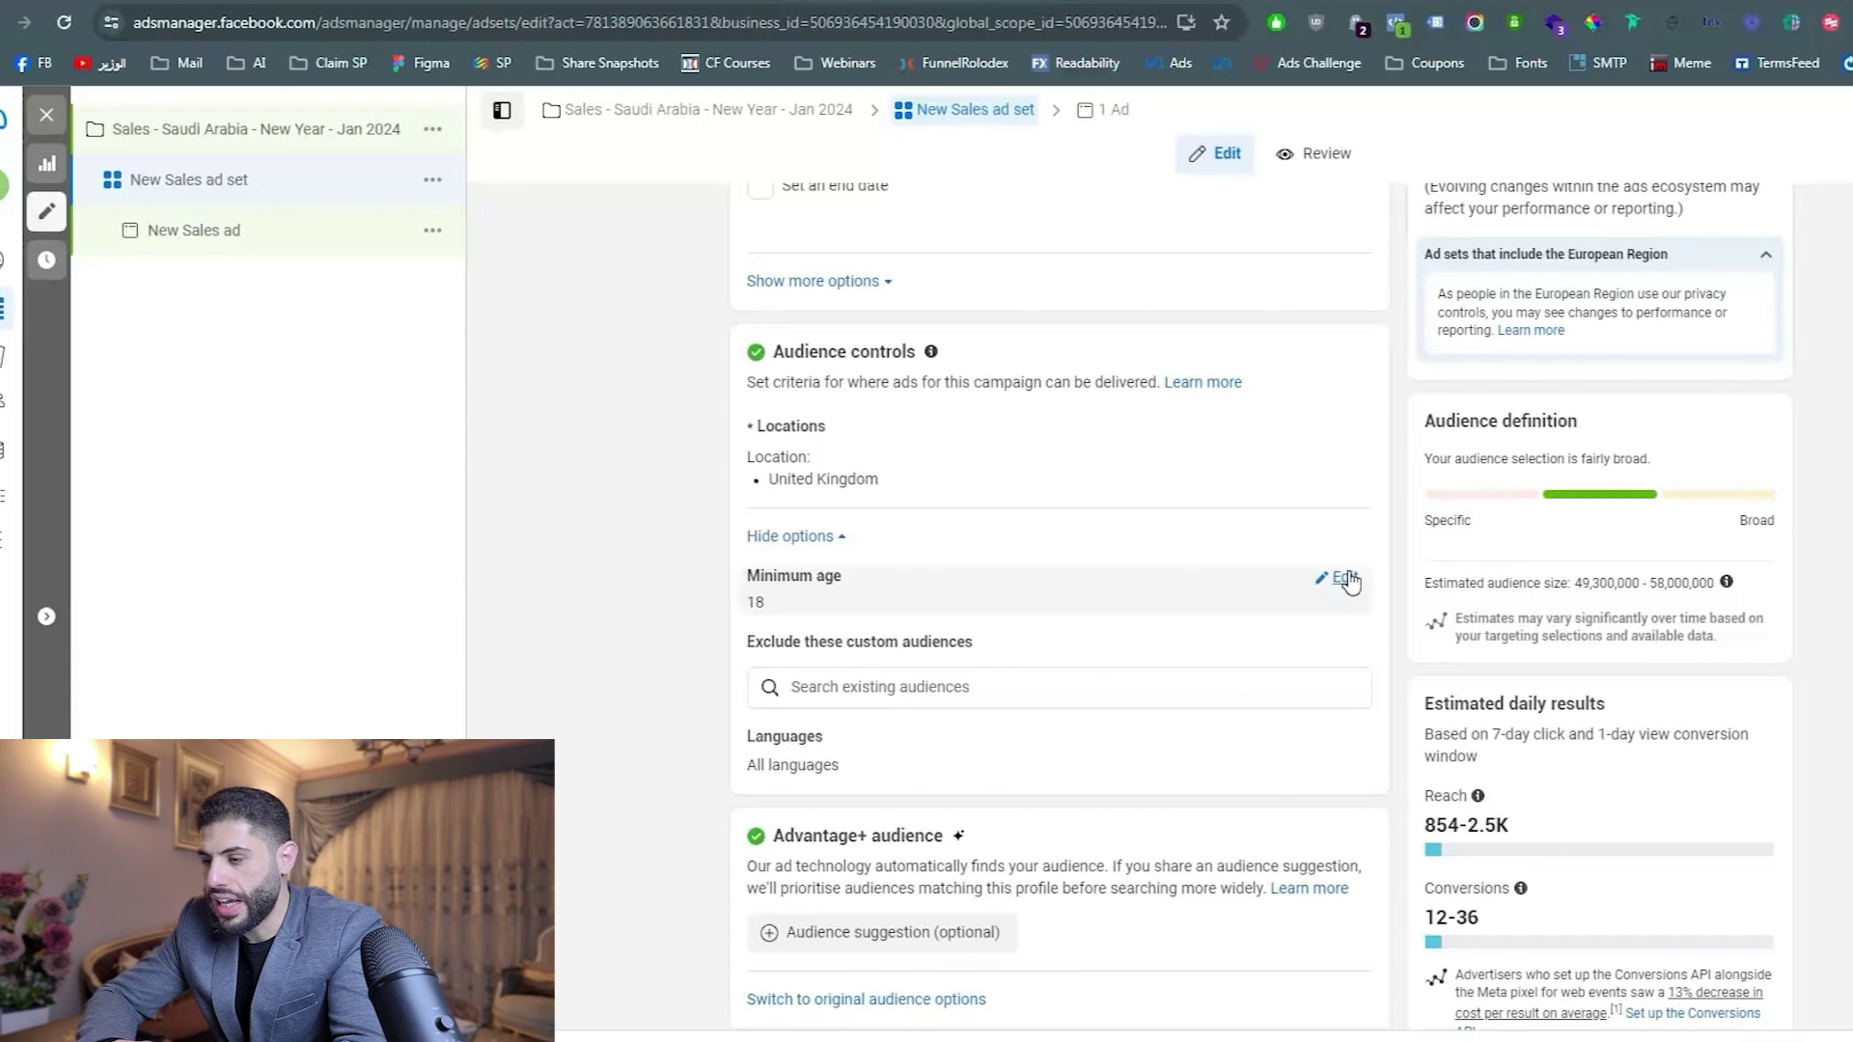
click(1337, 436)
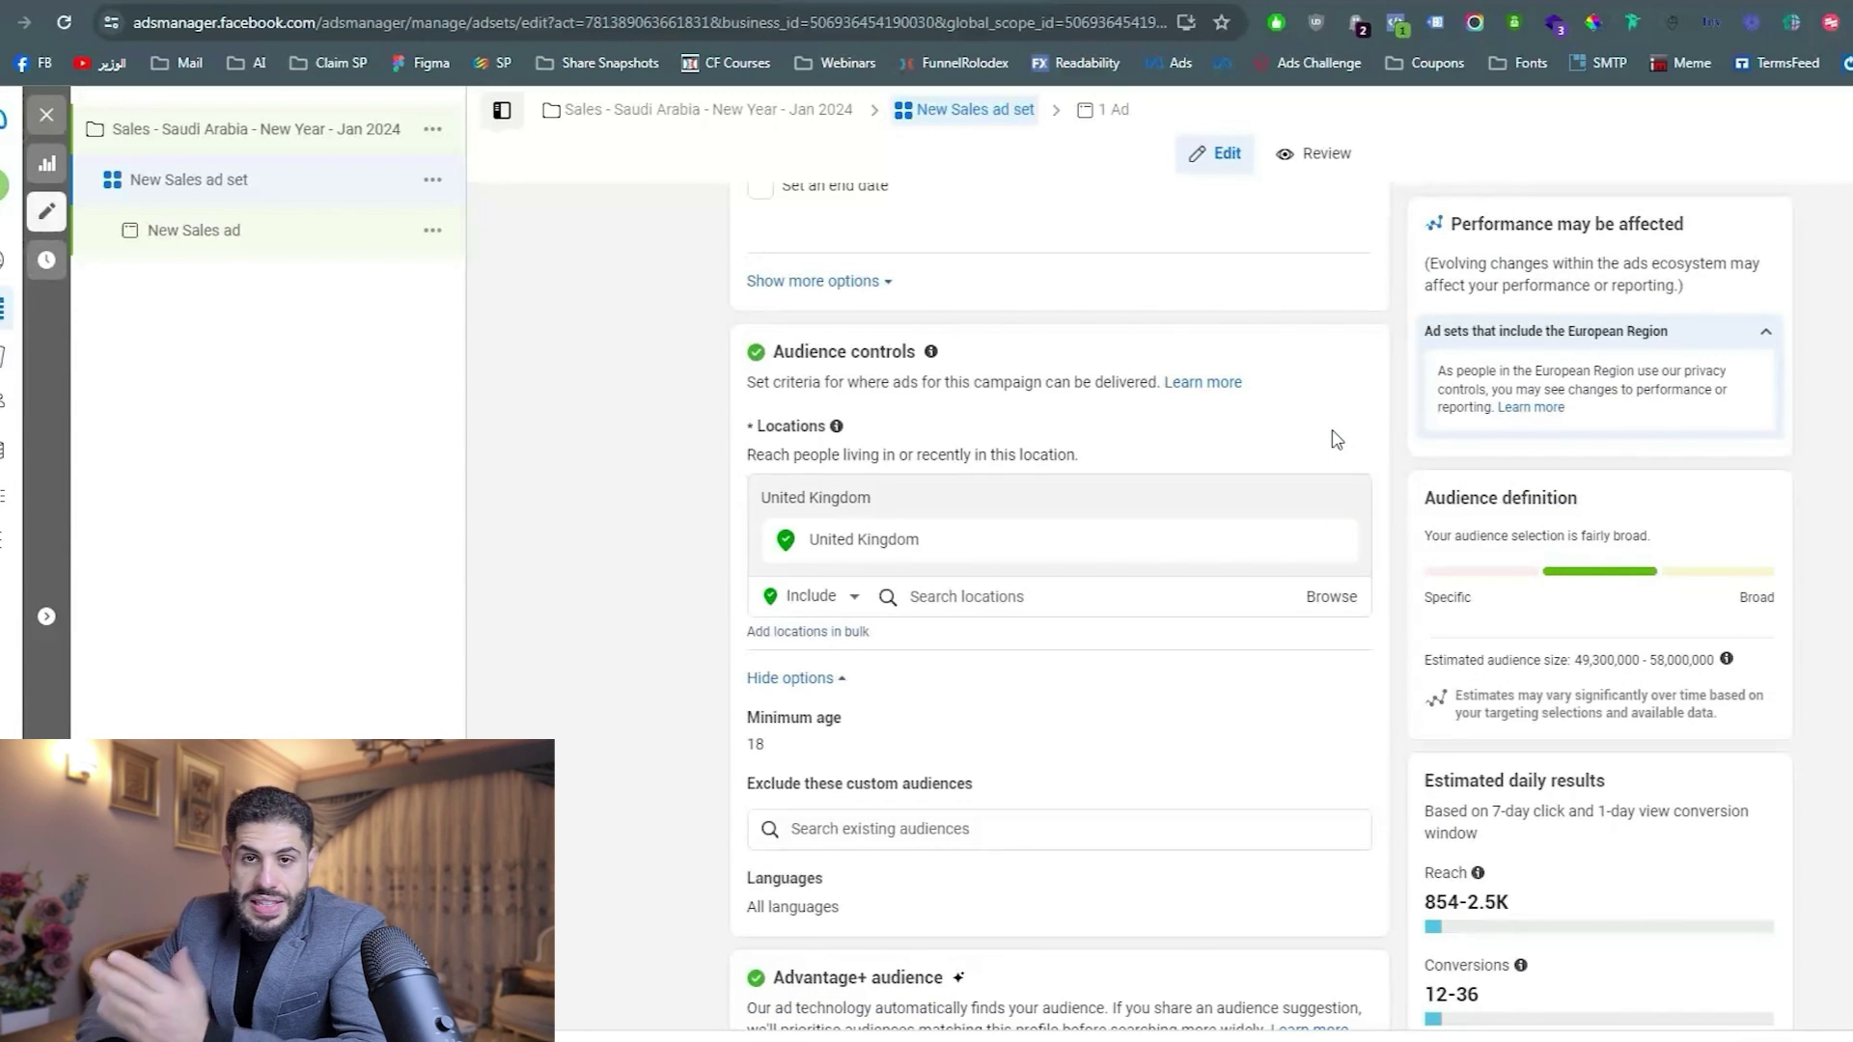
mouse_move(1291, 556)
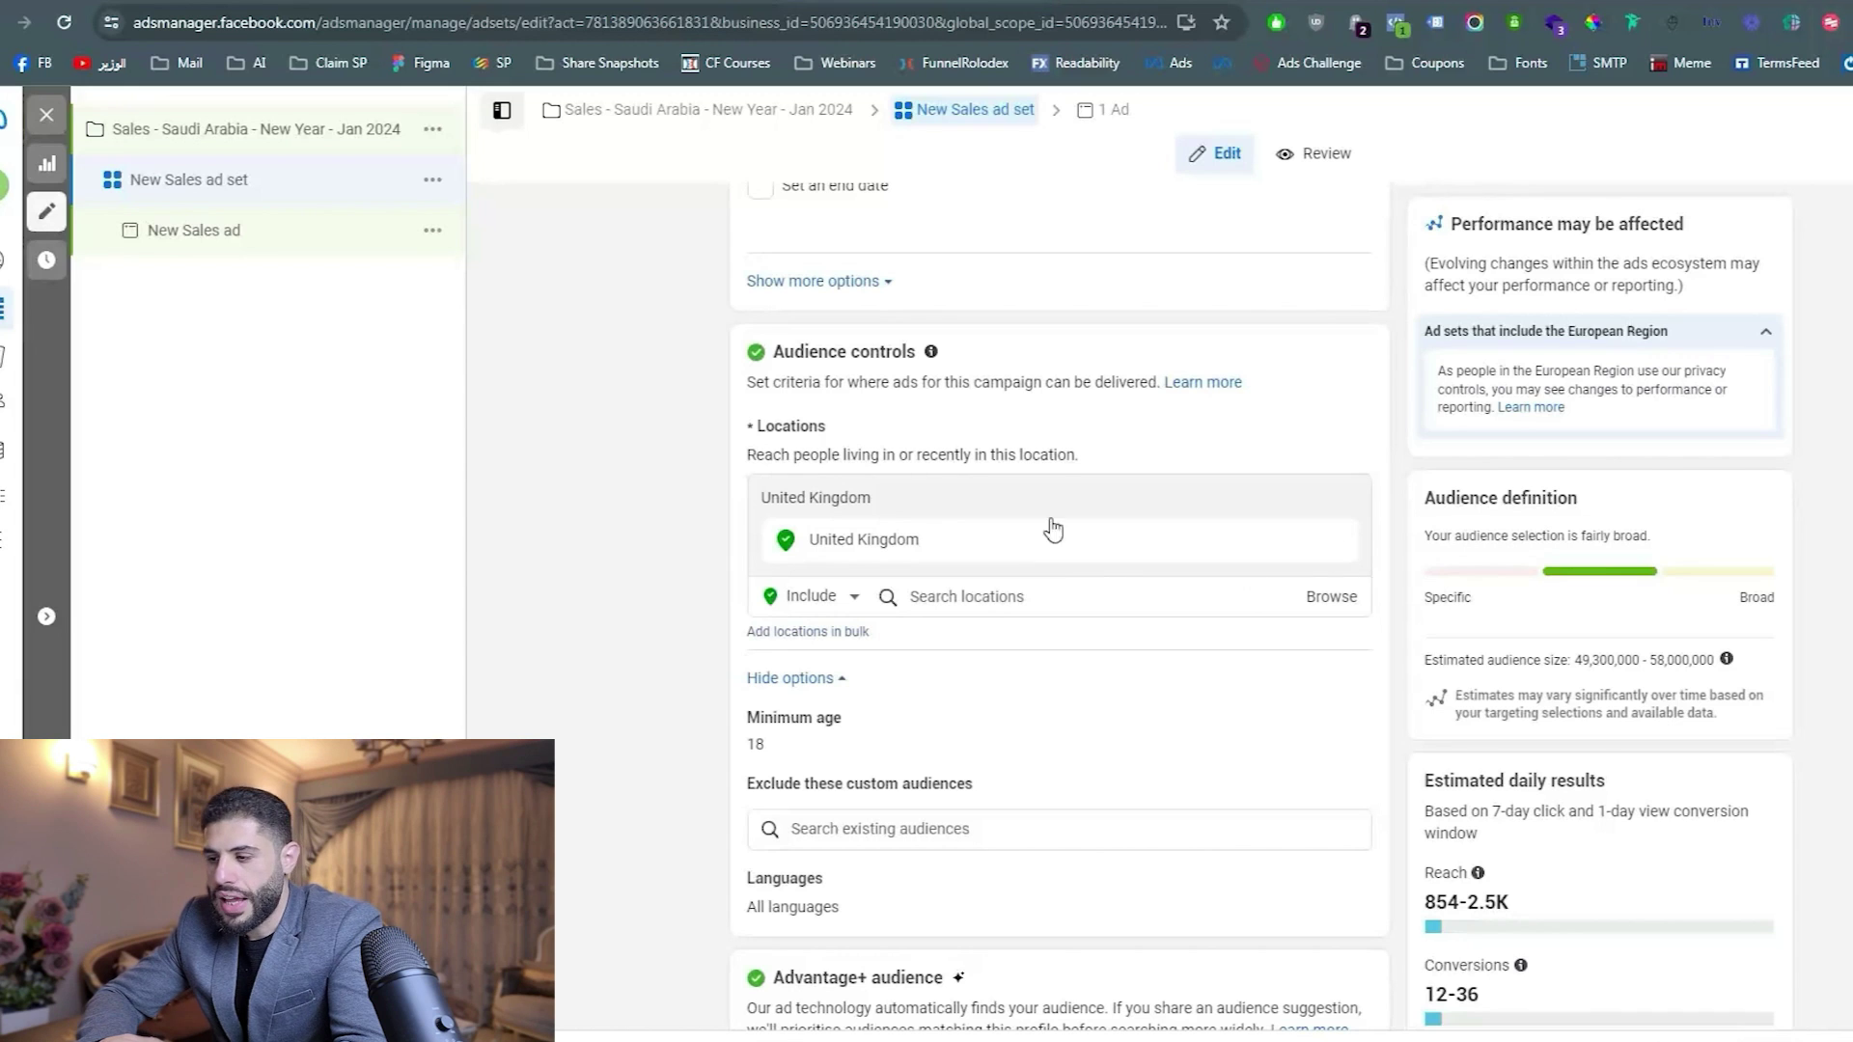
click(1342, 550)
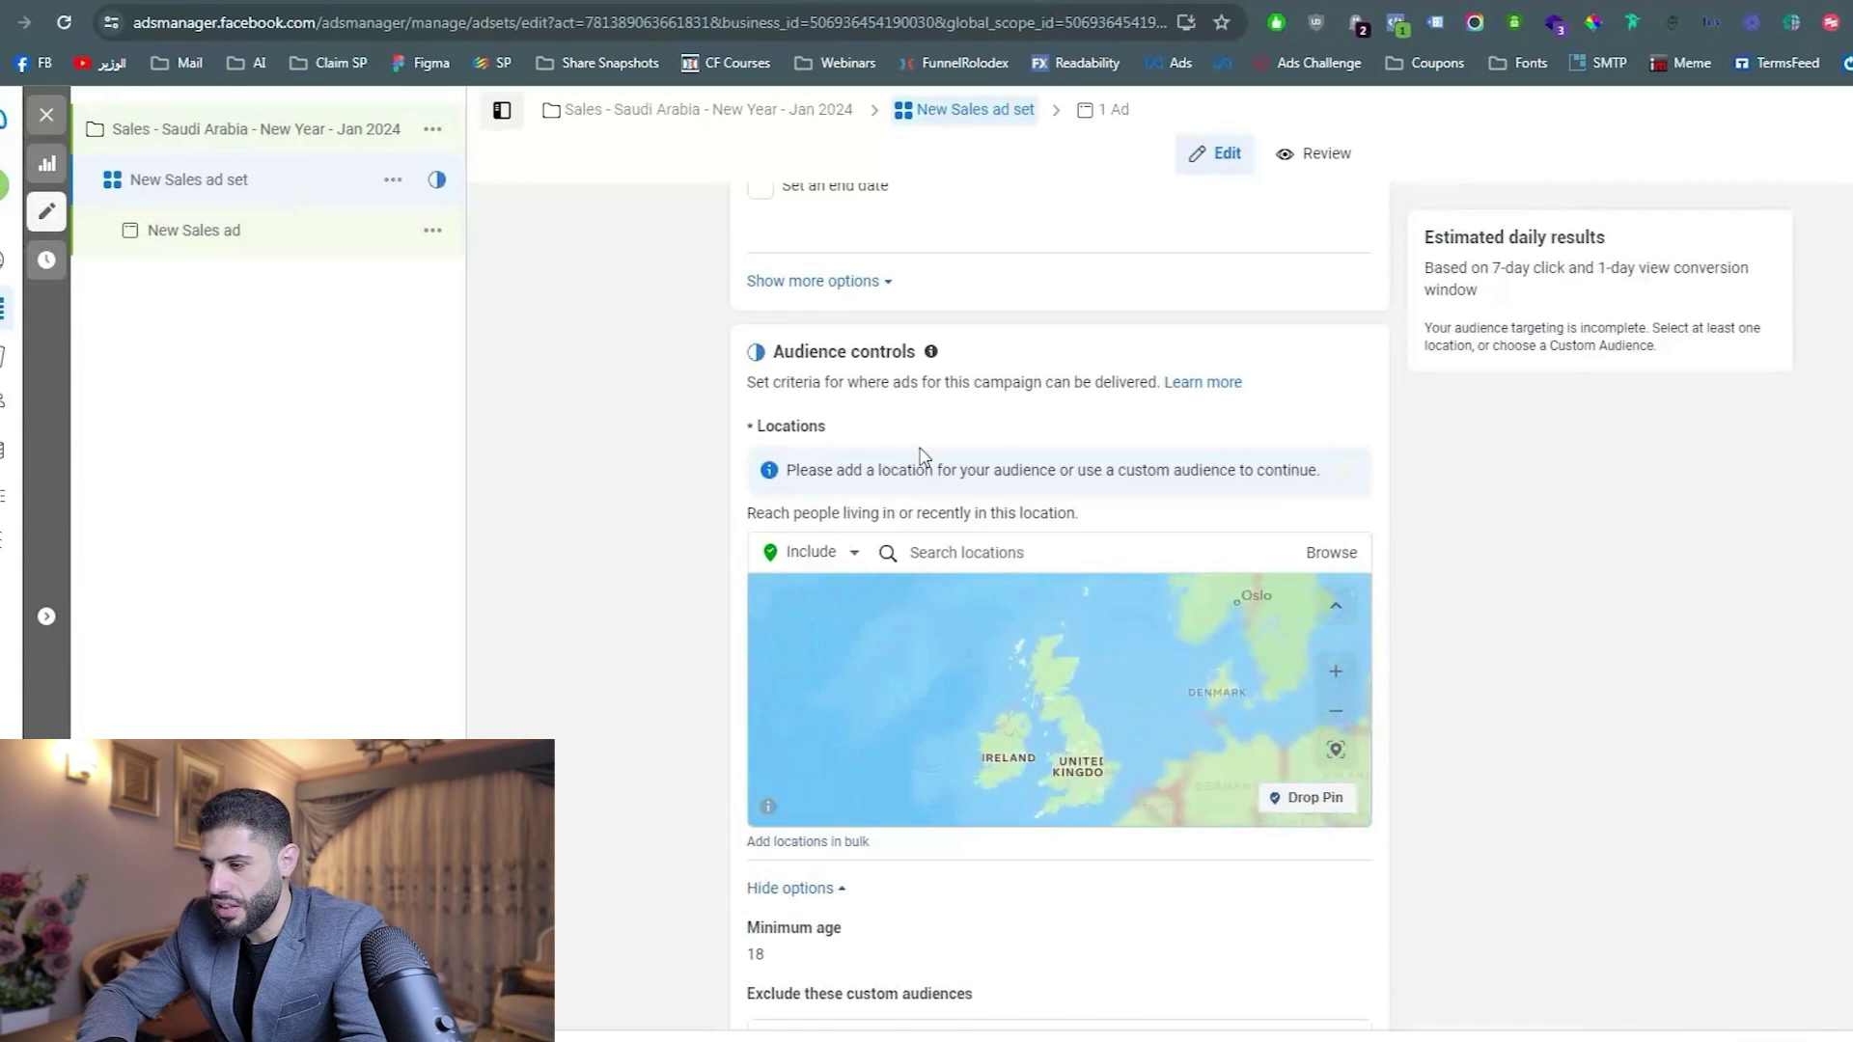
click(1013, 560)
text(saudi a)
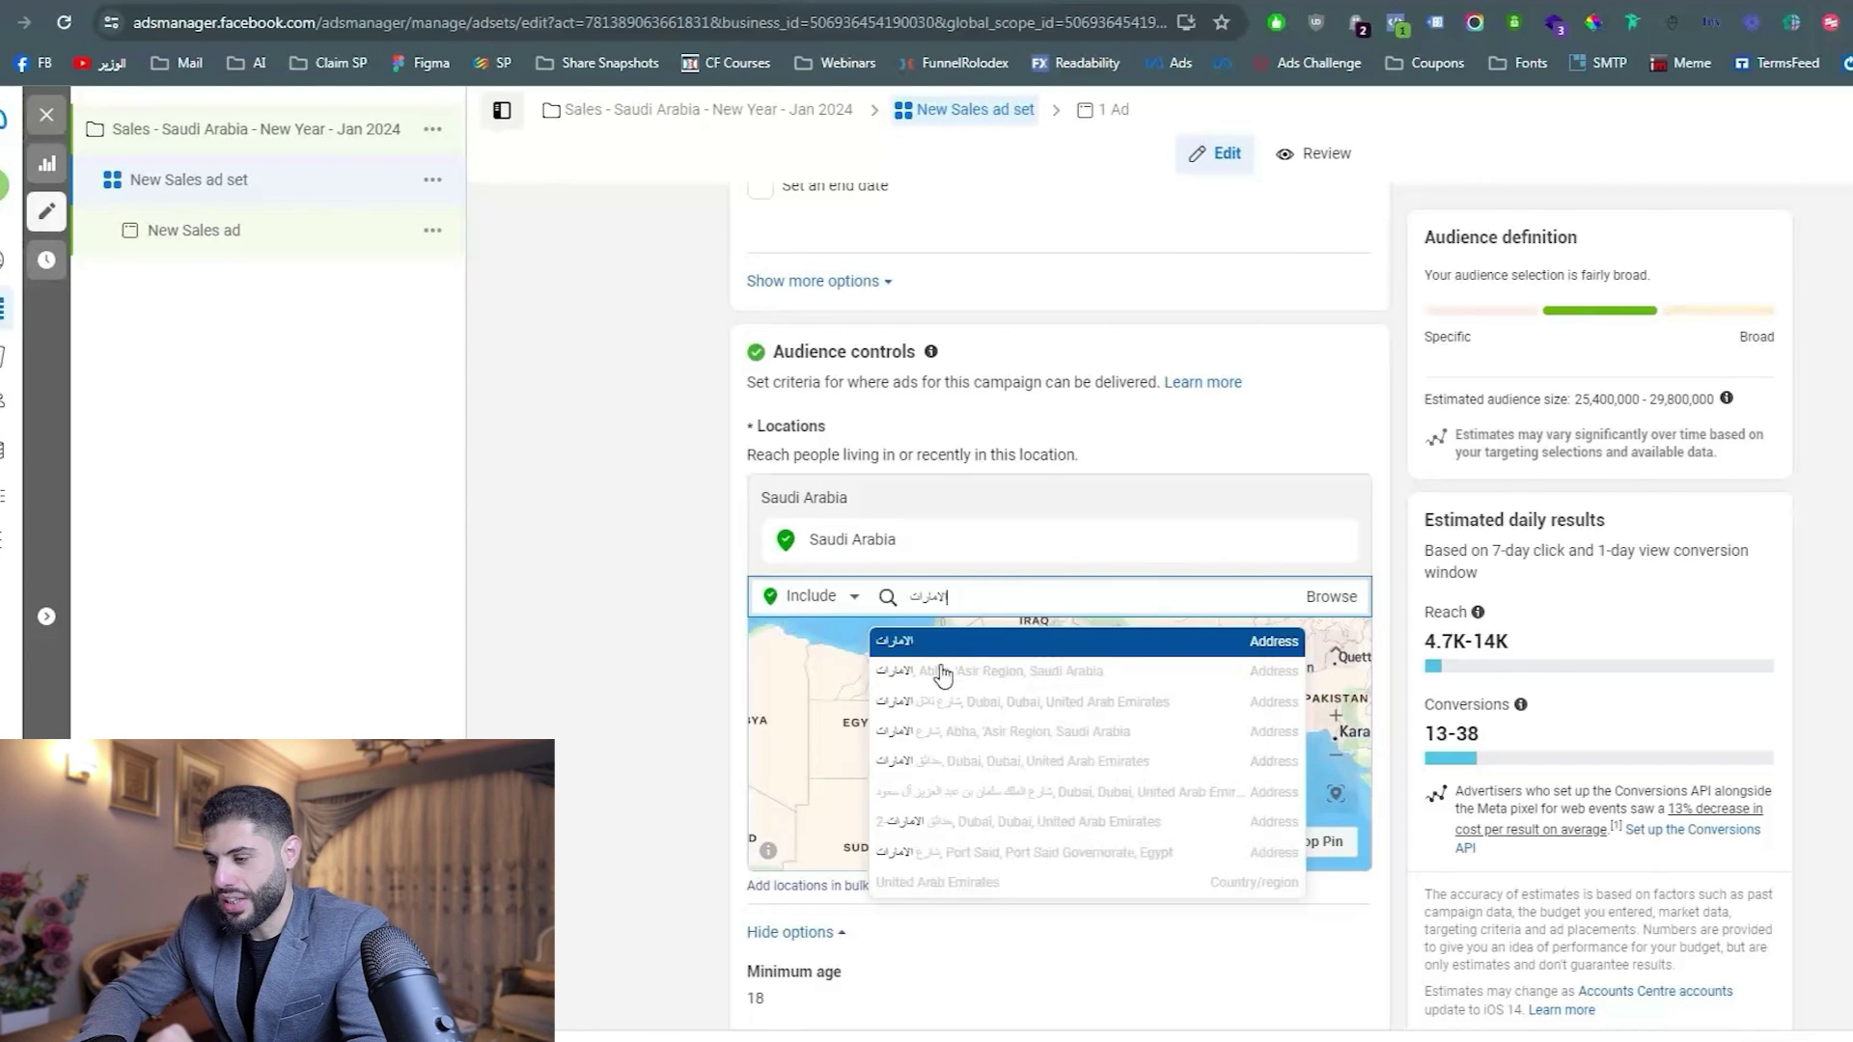
Try adding United Arab Emirates to the ad set's locations and remove it again.
click(907, 884)
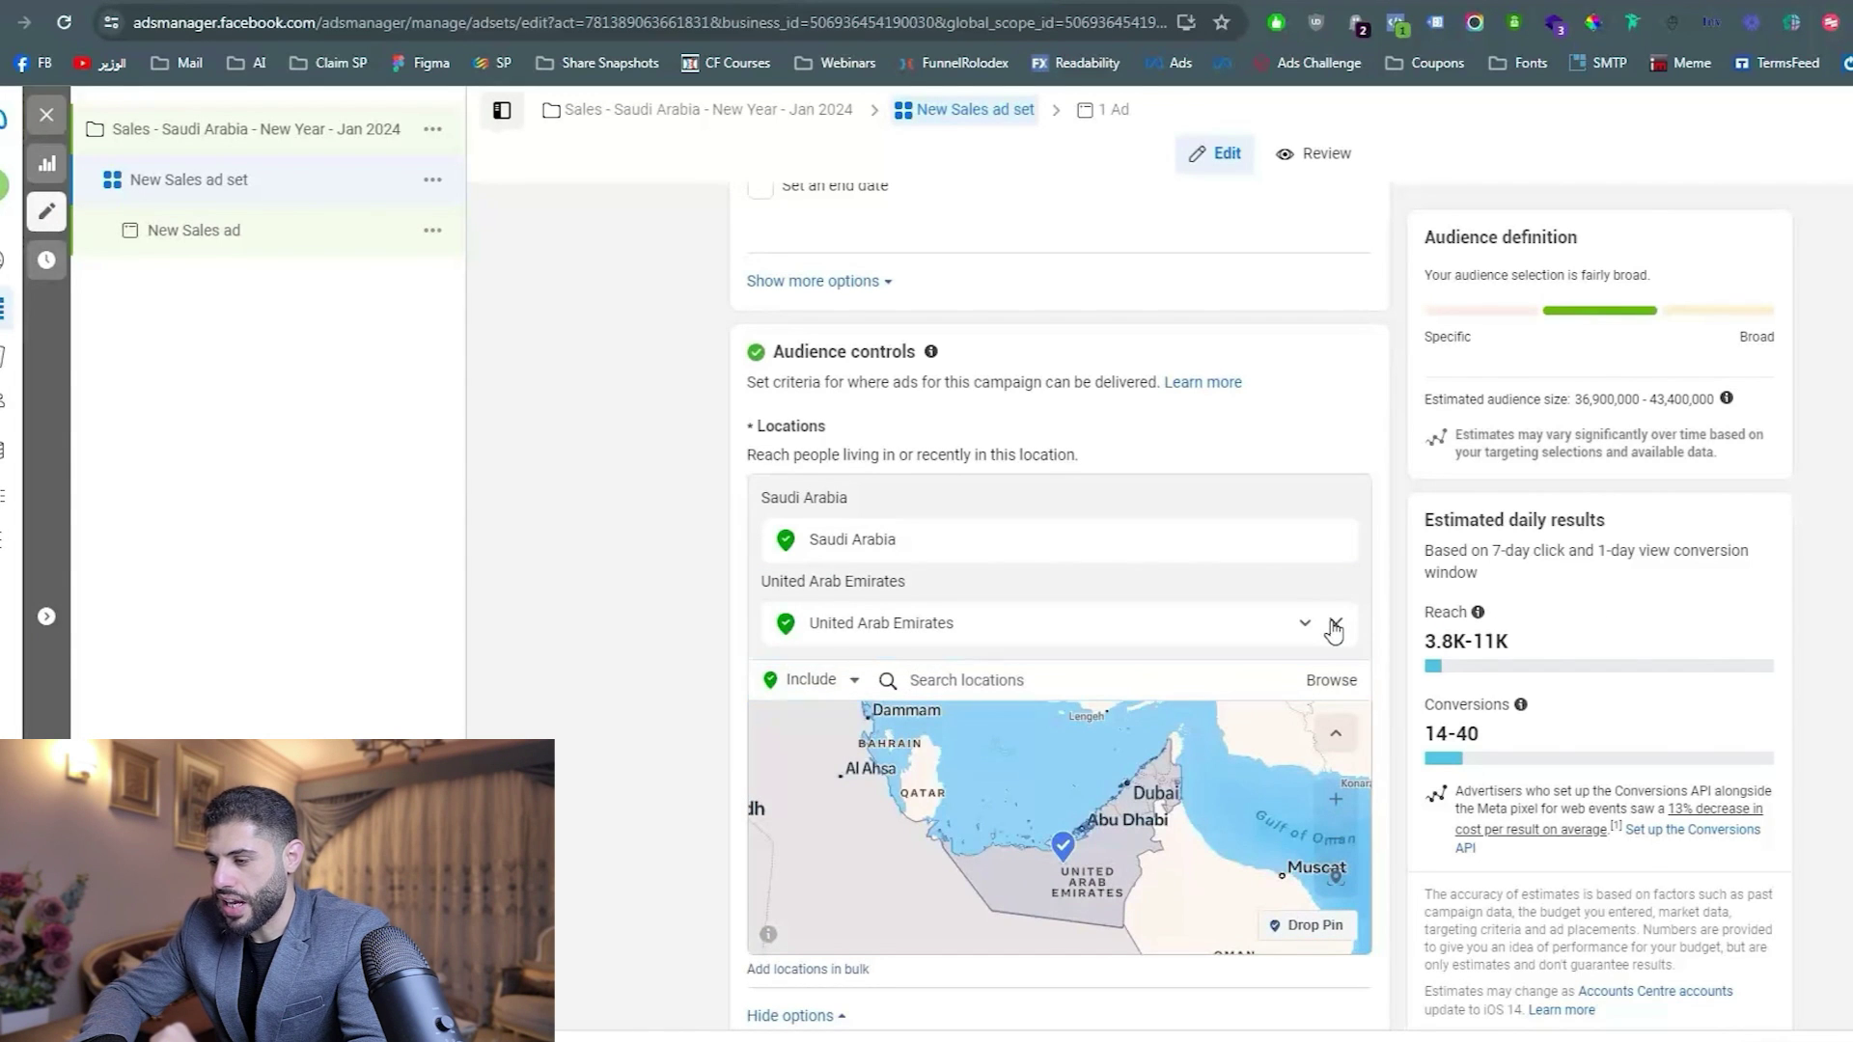
click(1335, 628)
scroll(681, 707, down, 1)
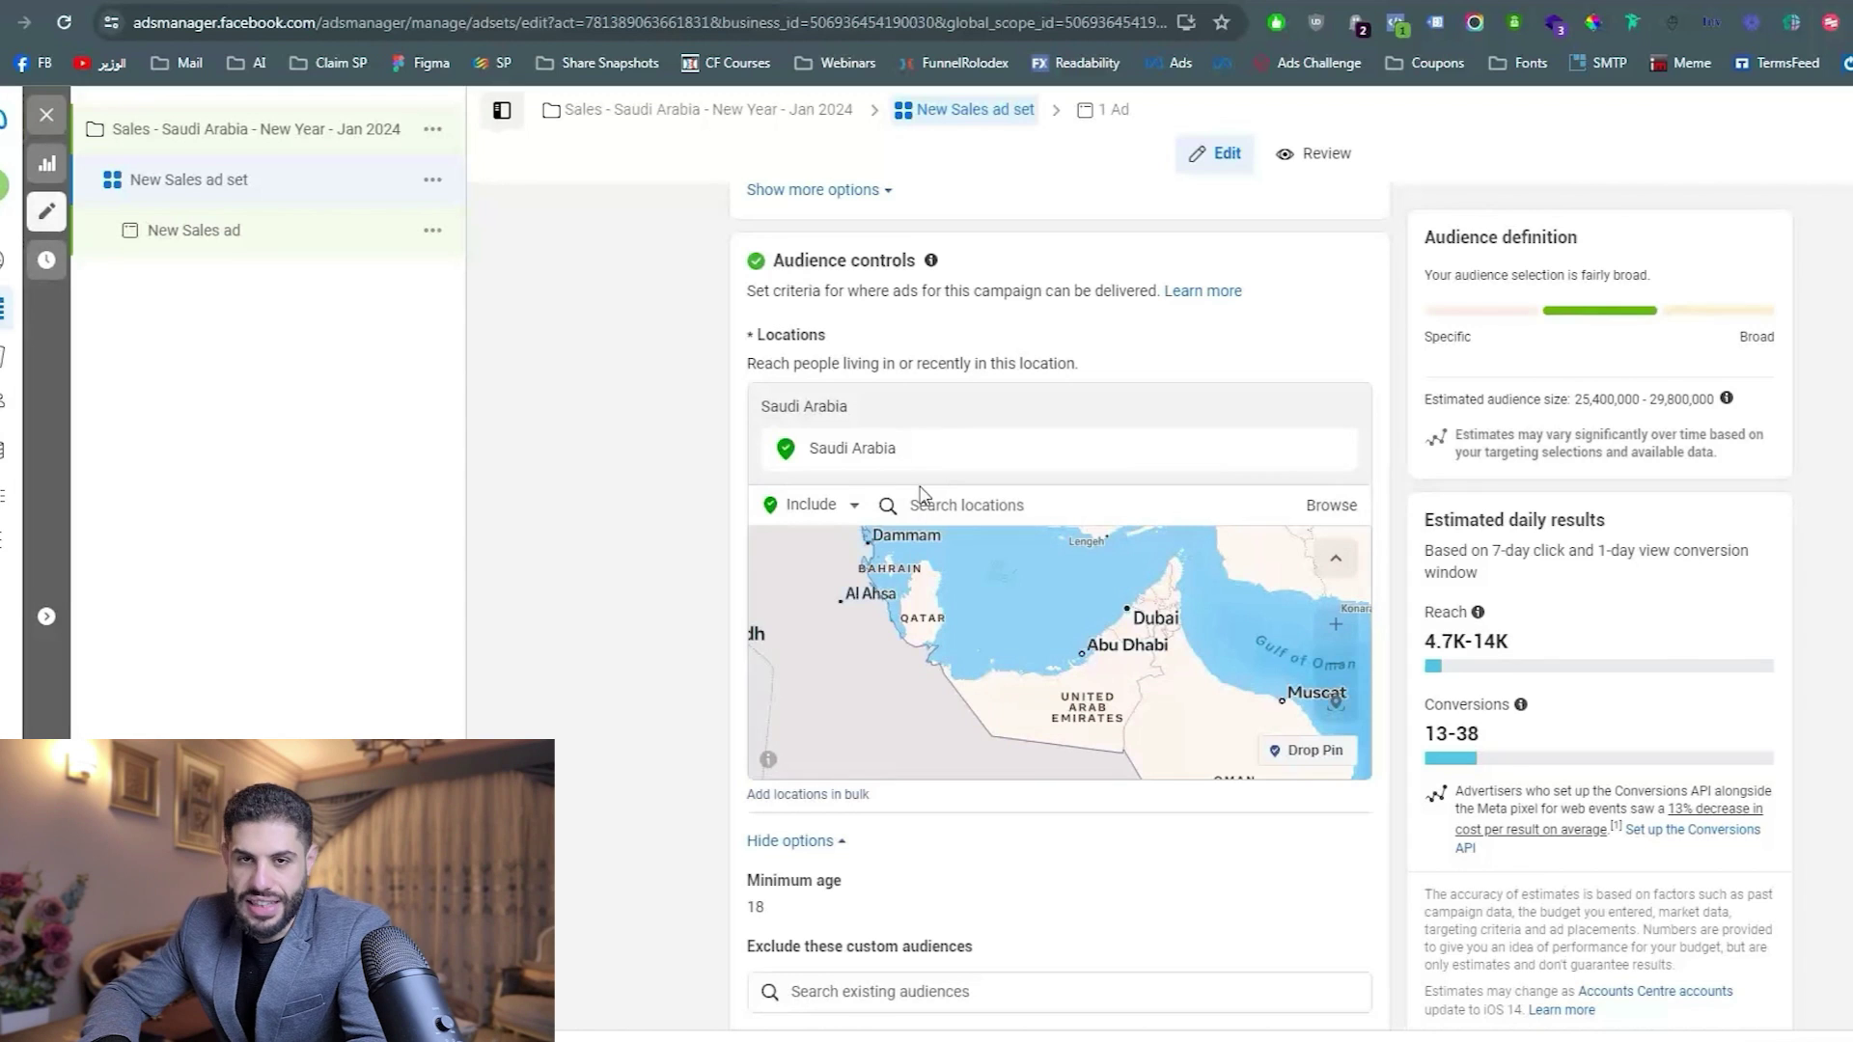
Add Arabic as the language in the ad set's audience controls.
scroll(629, 711, down, 3)
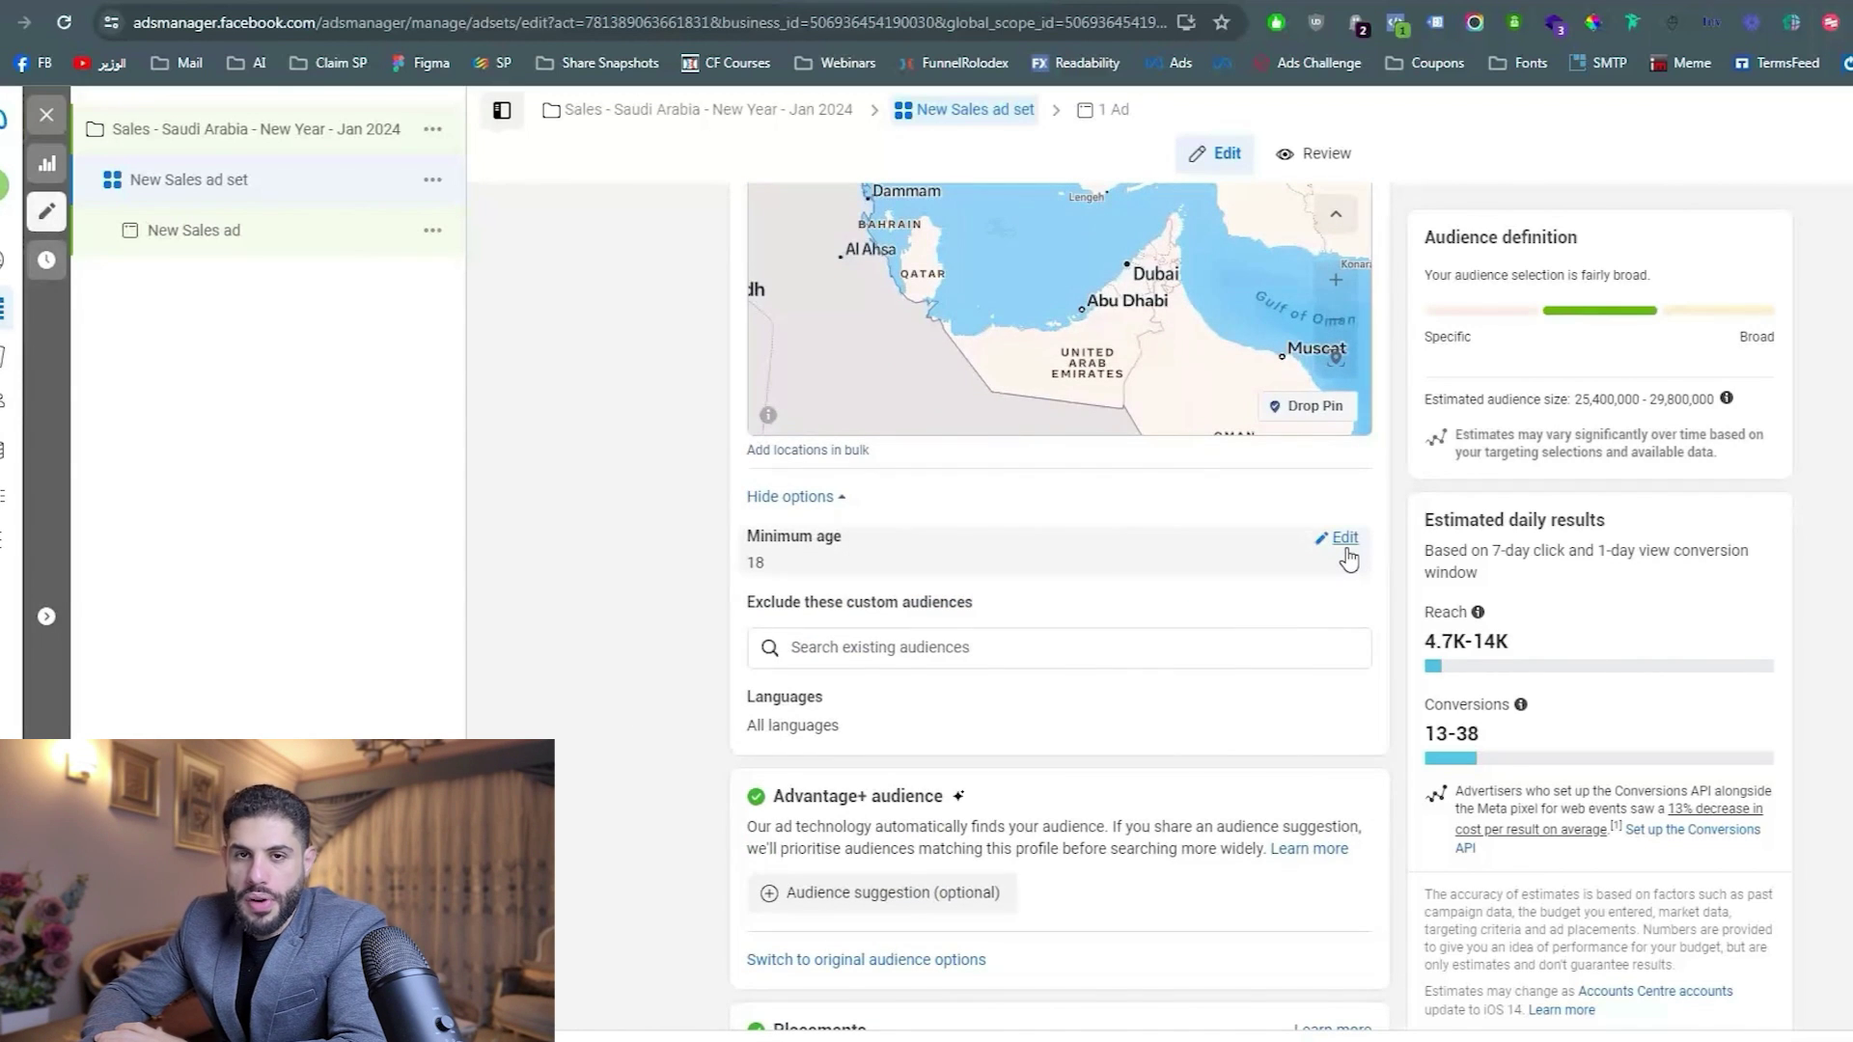
scroll(1348, 558, down, 1)
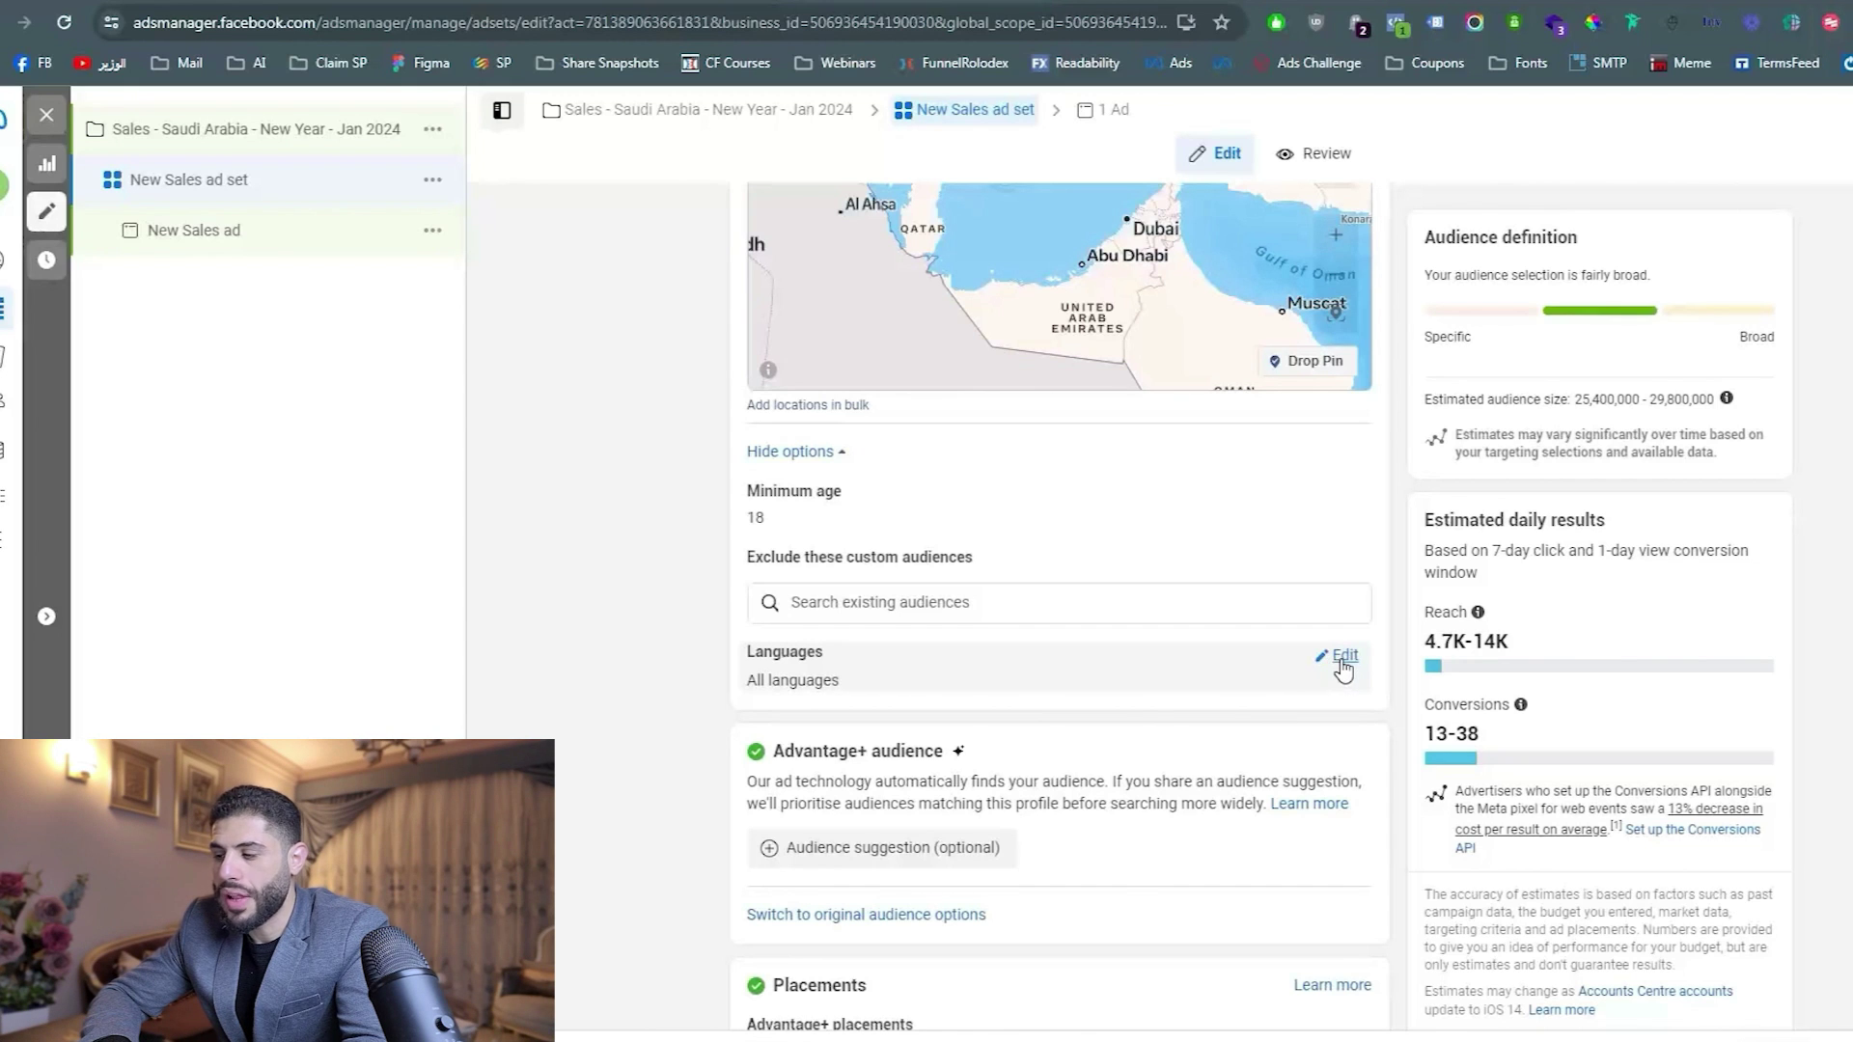
click(1340, 659)
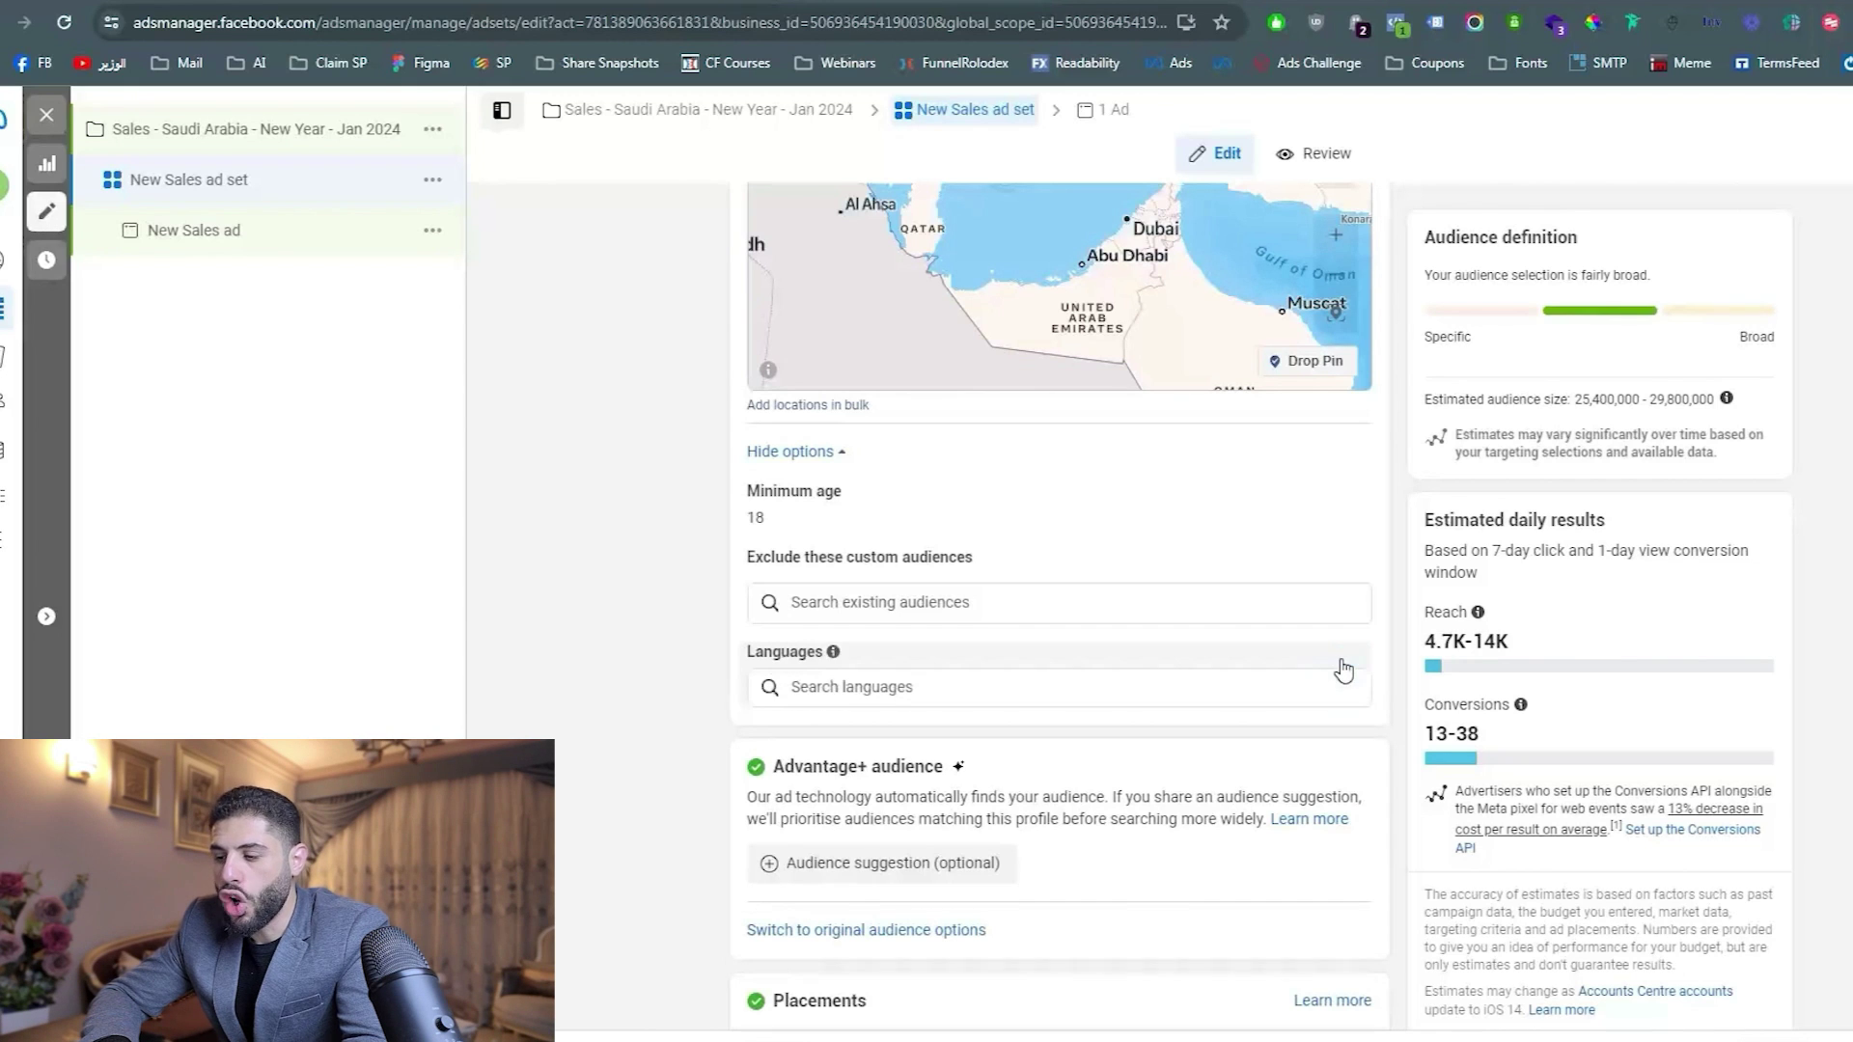
click(1213, 695)
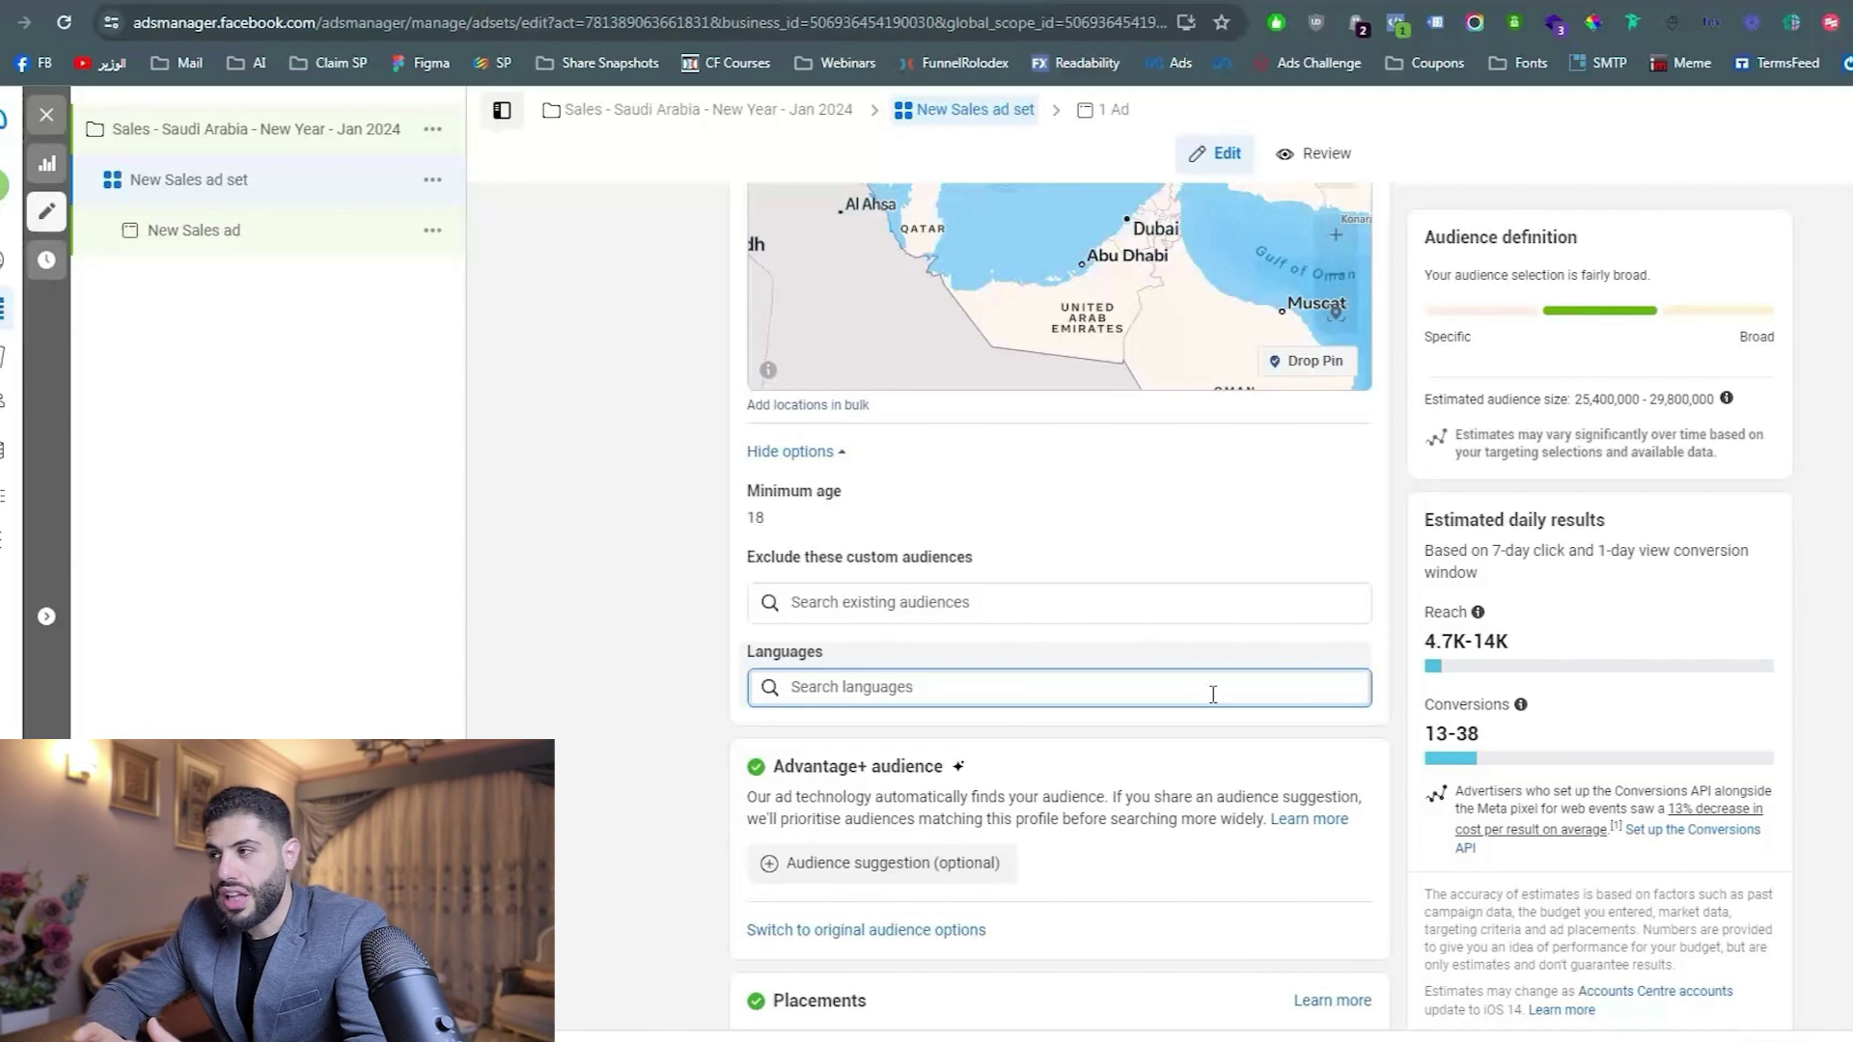
text(arabic)
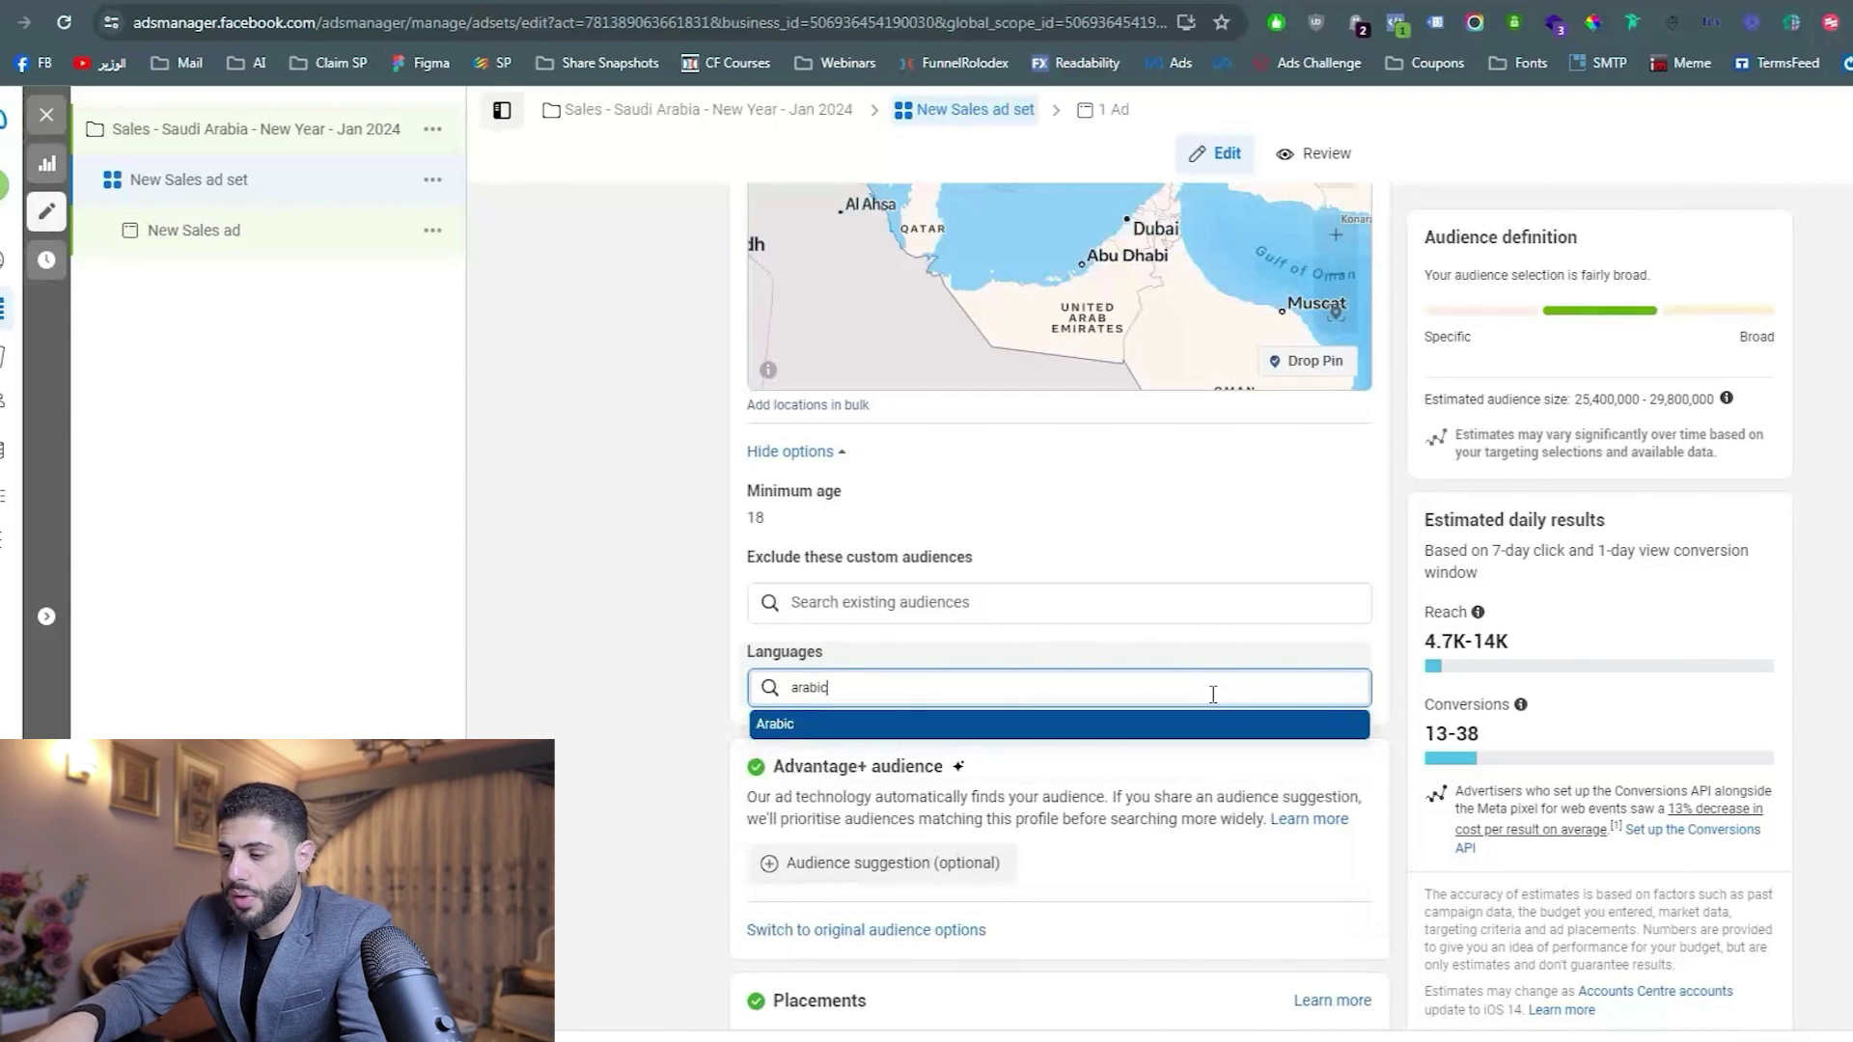
key(Return)
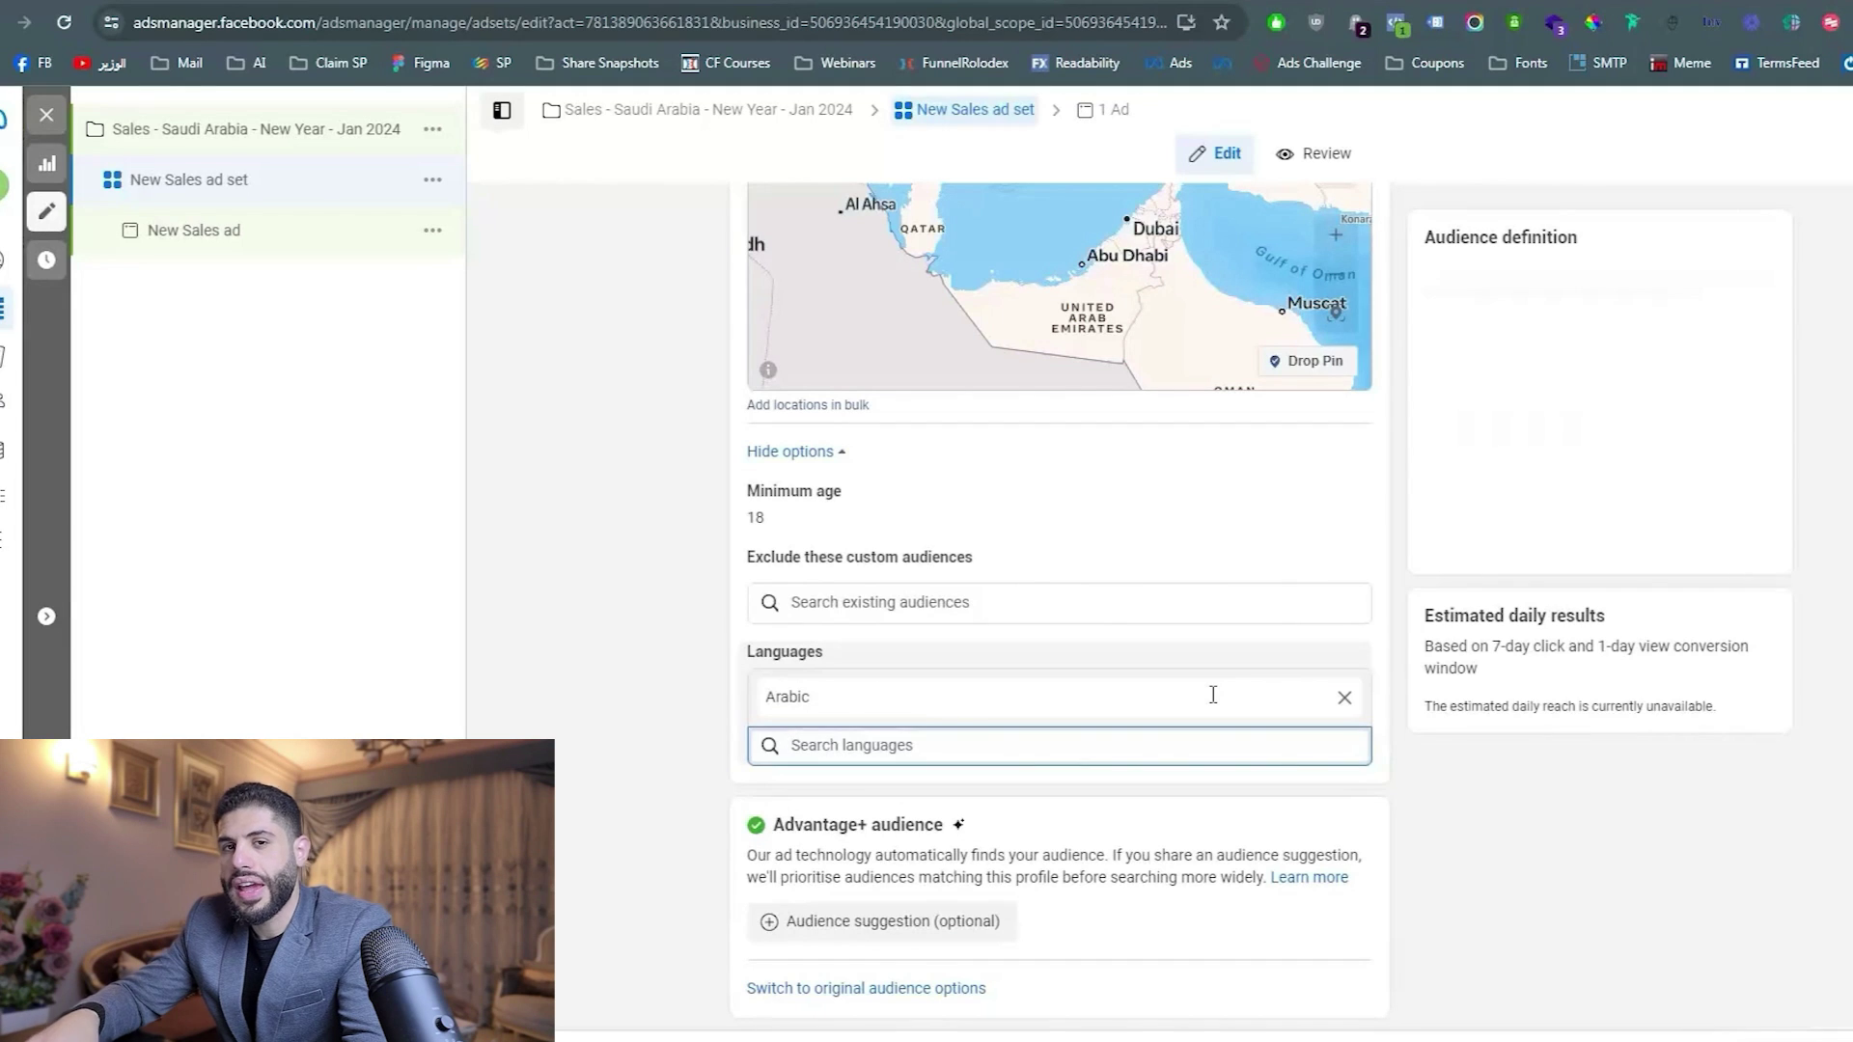
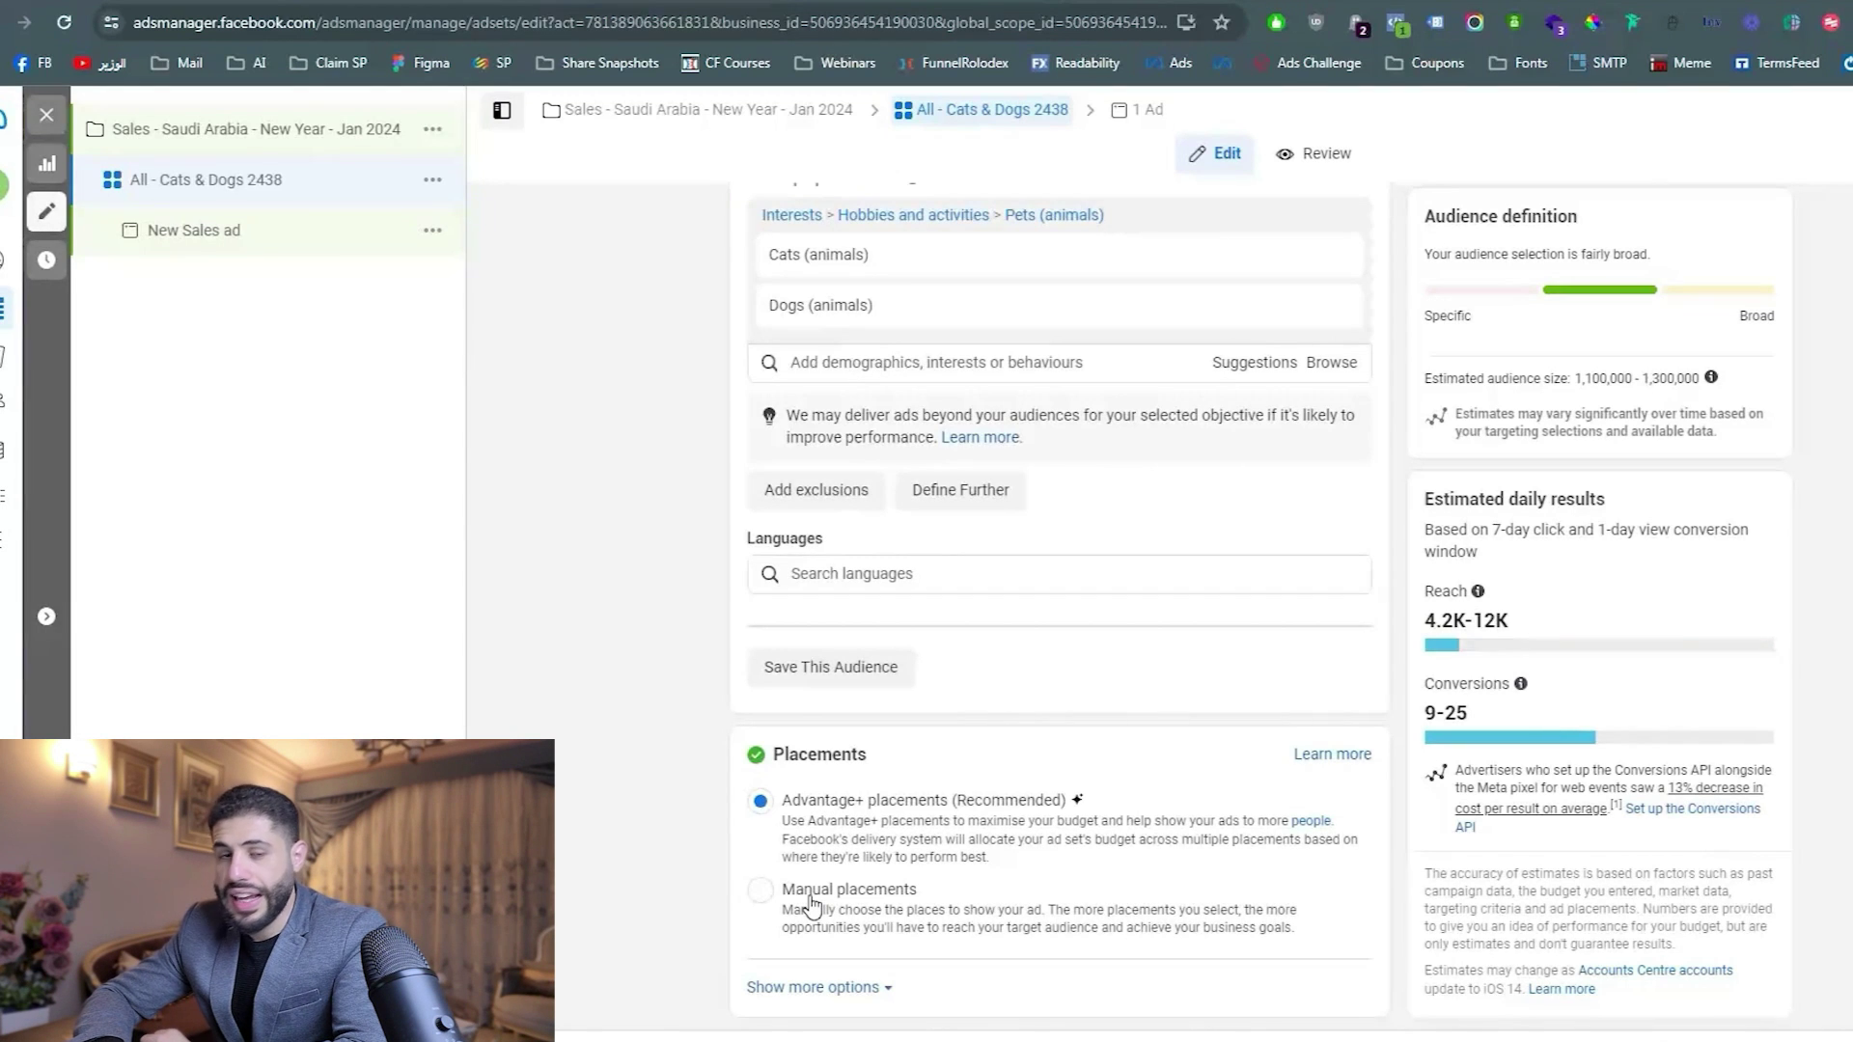
Try manual placements limited to Facebook, excluding Instagram, Audience Network and Messenger.
click(762, 890)
scroll(811, 905, down, 5)
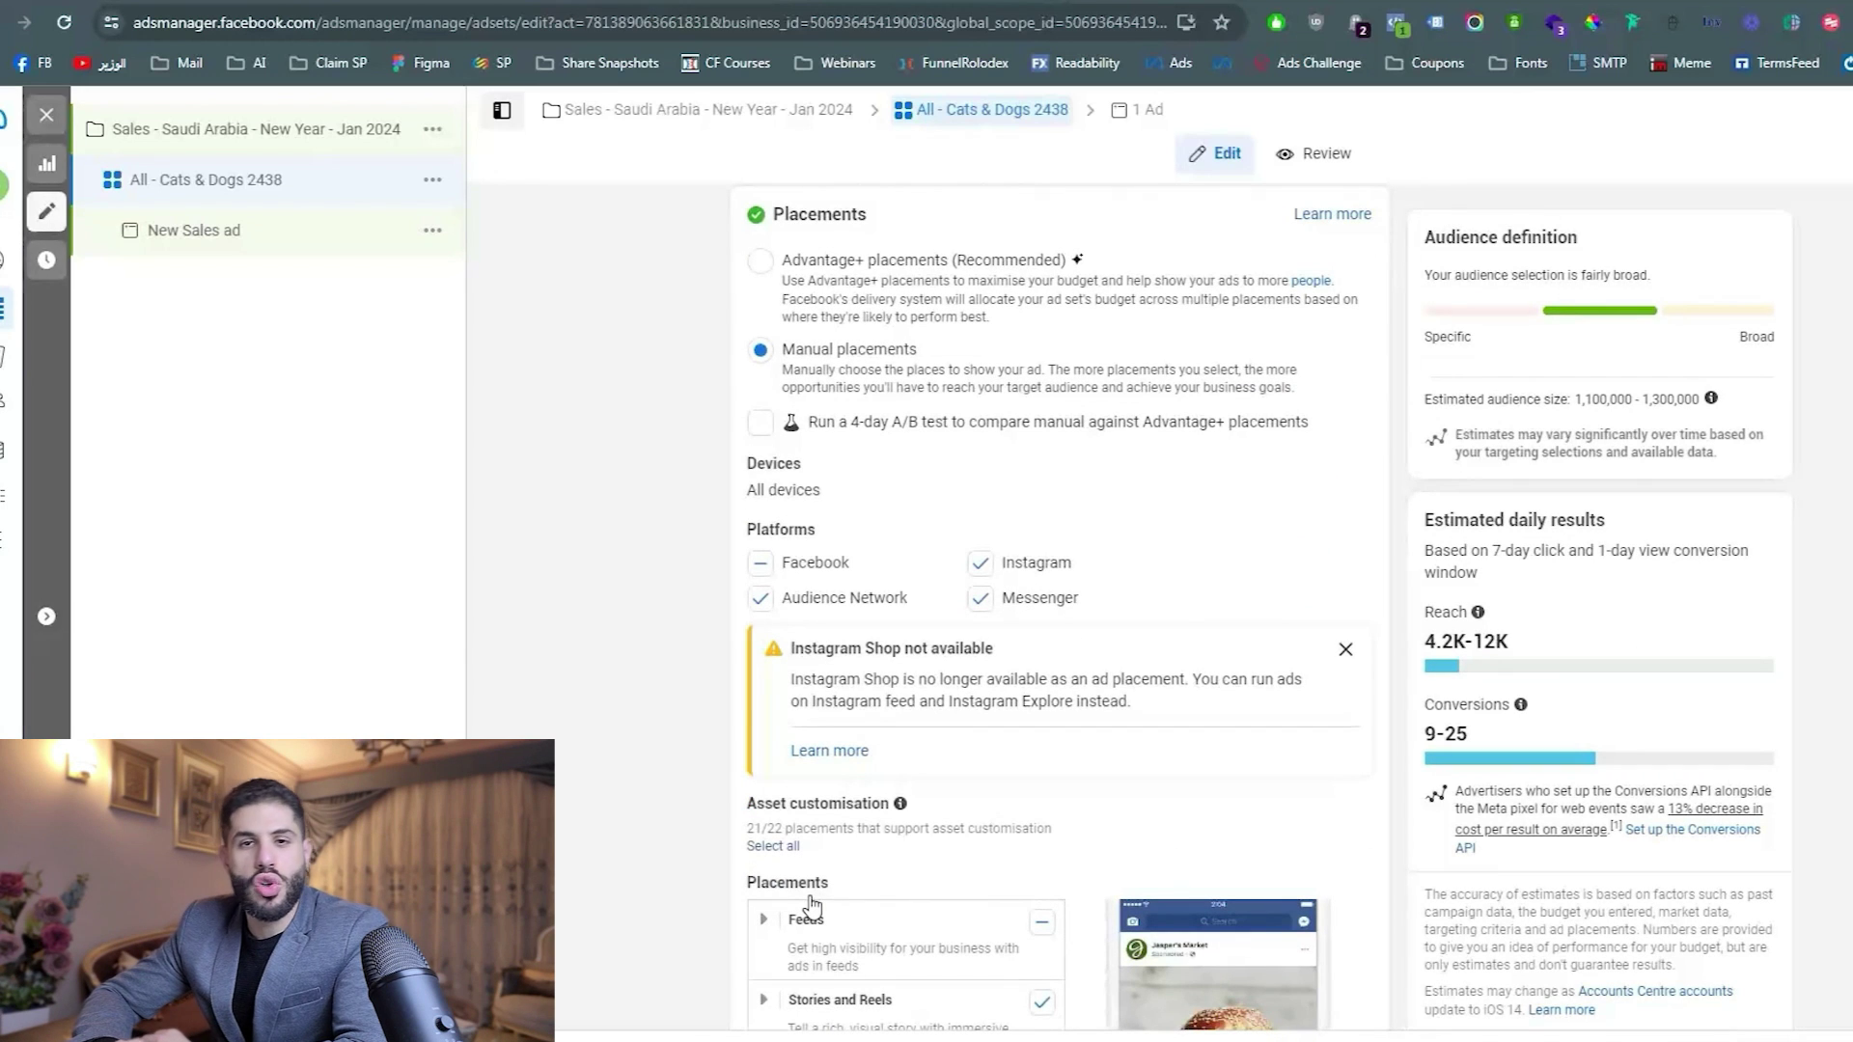
click(760, 567)
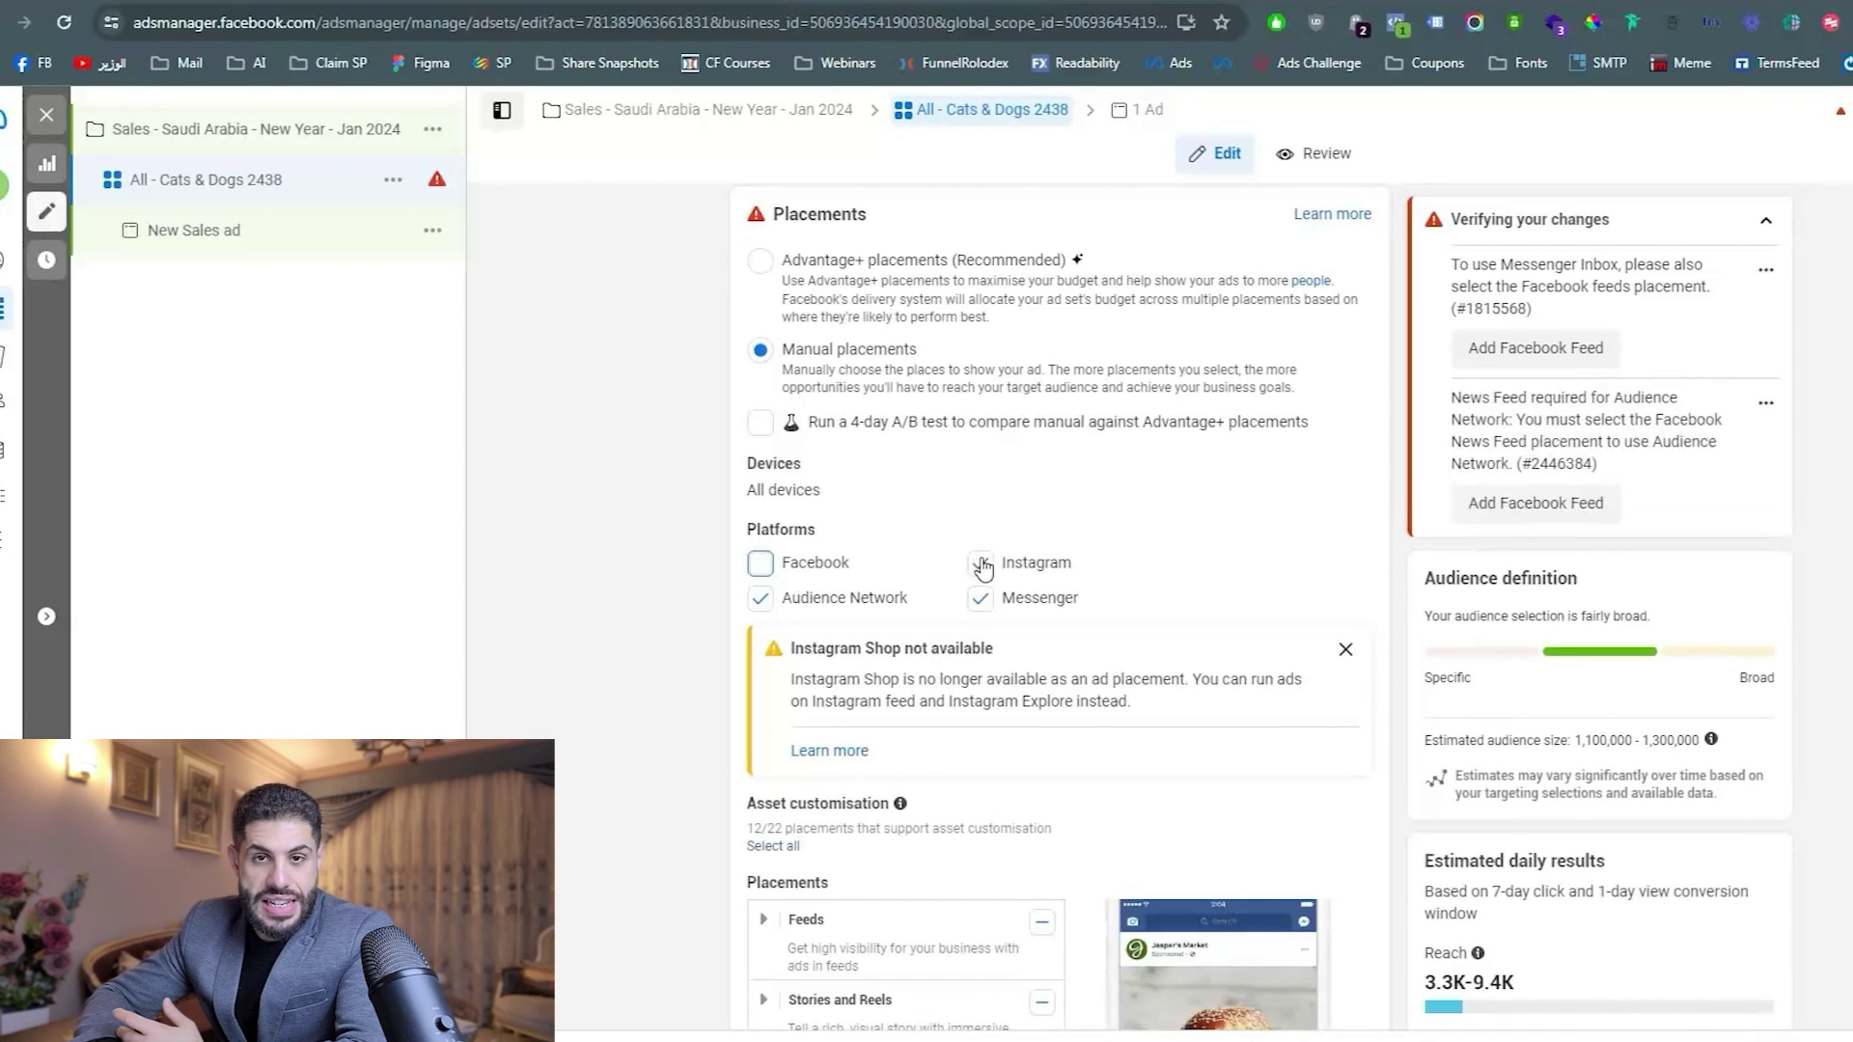
scroll(982, 569, down, 3)
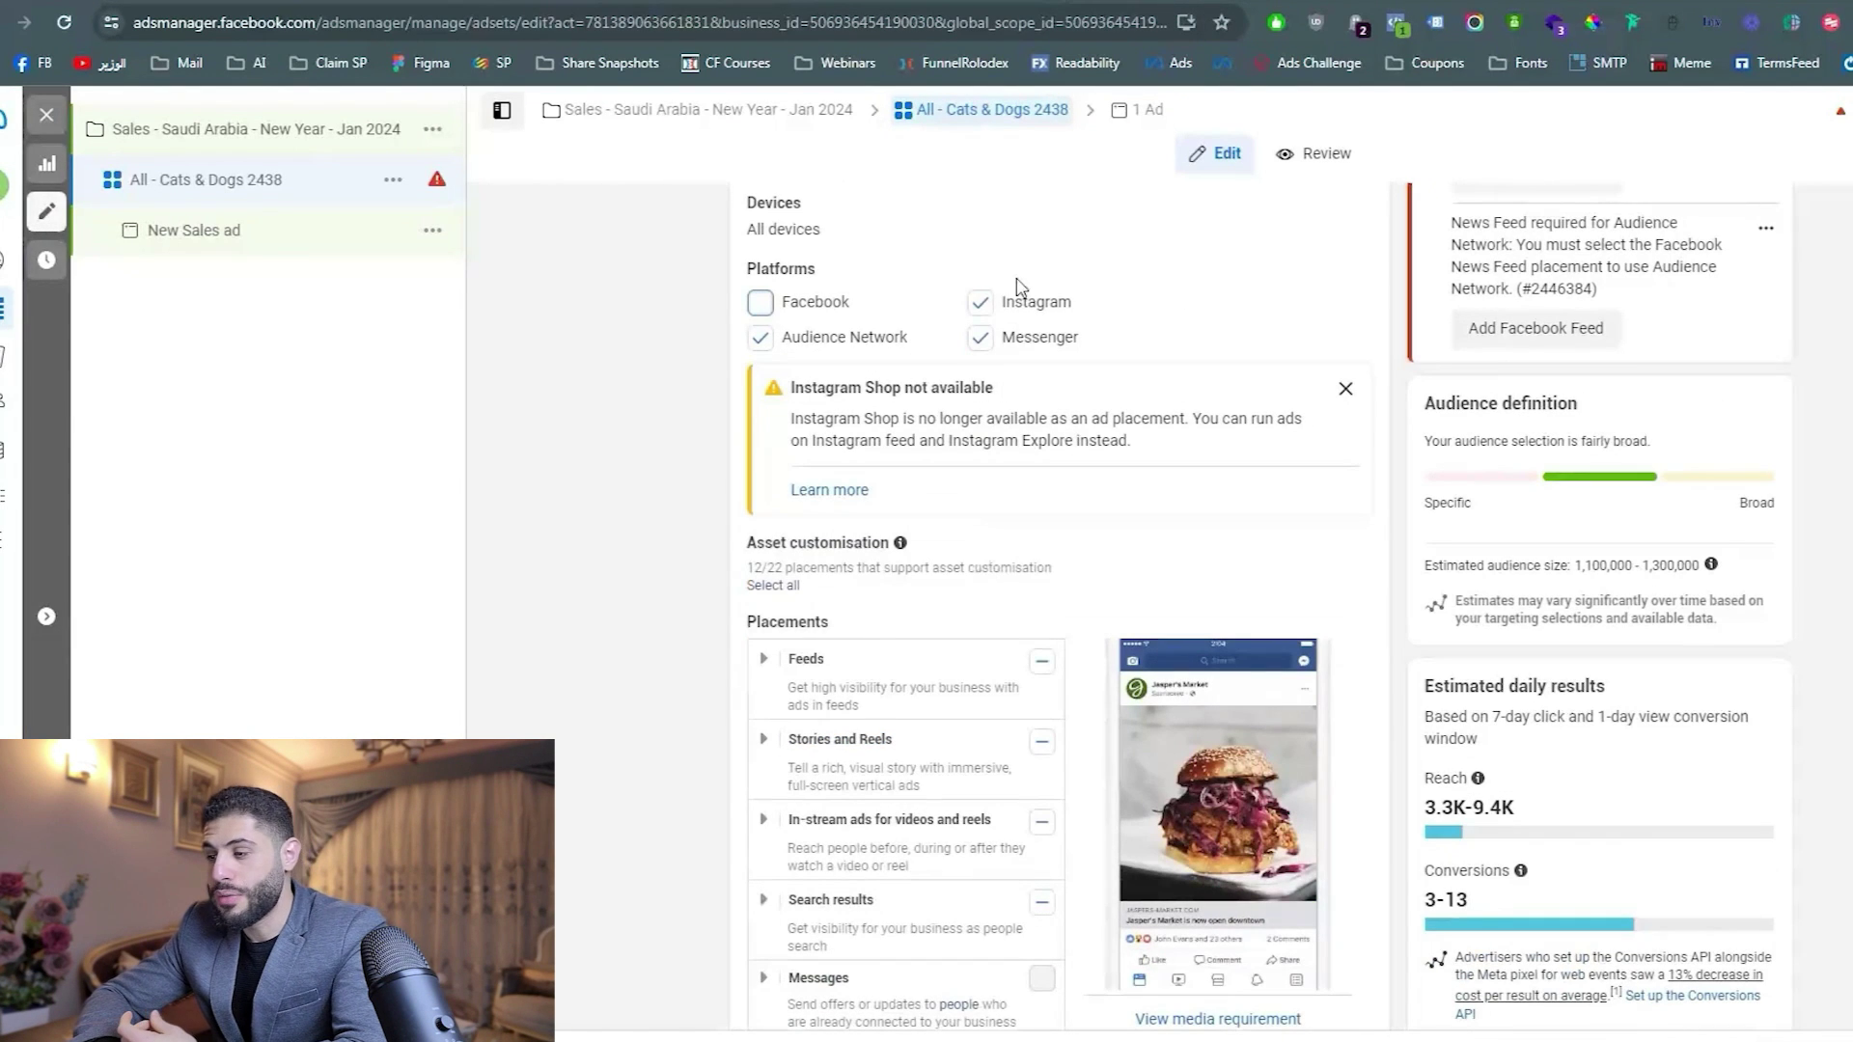
click(979, 302)
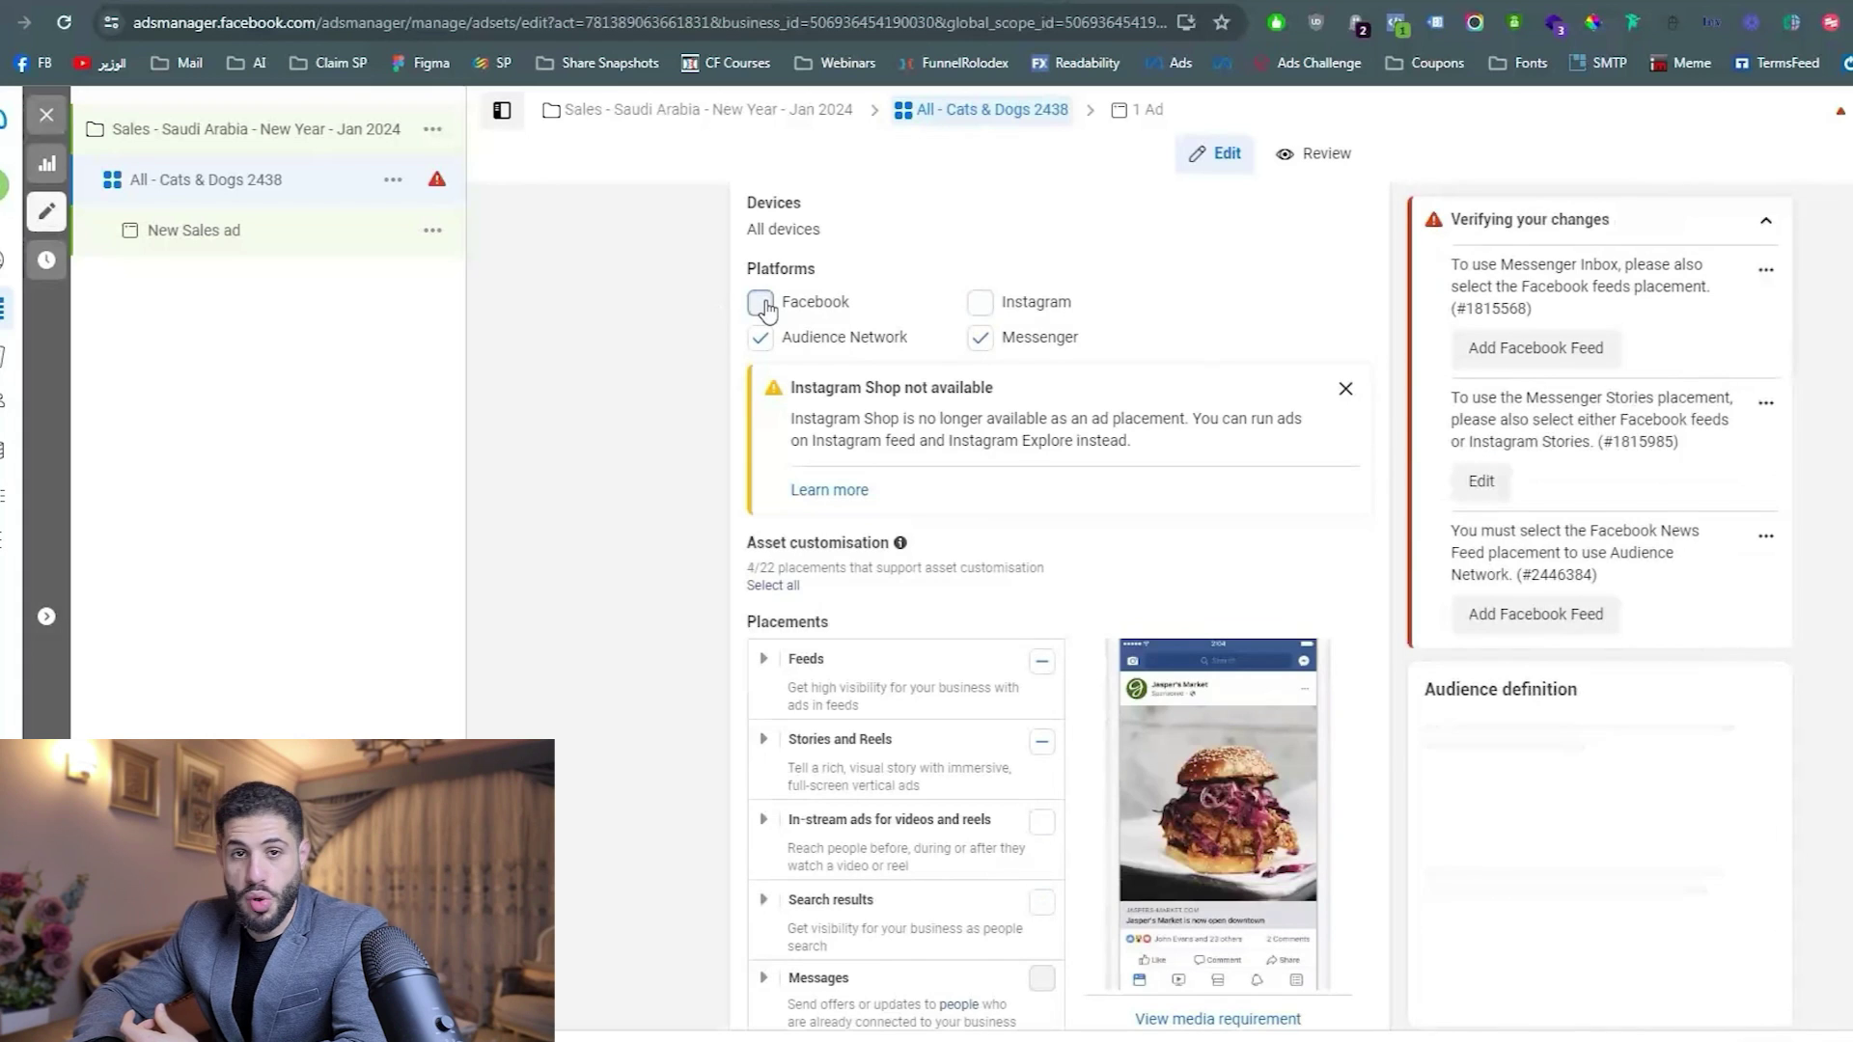
click(763, 304)
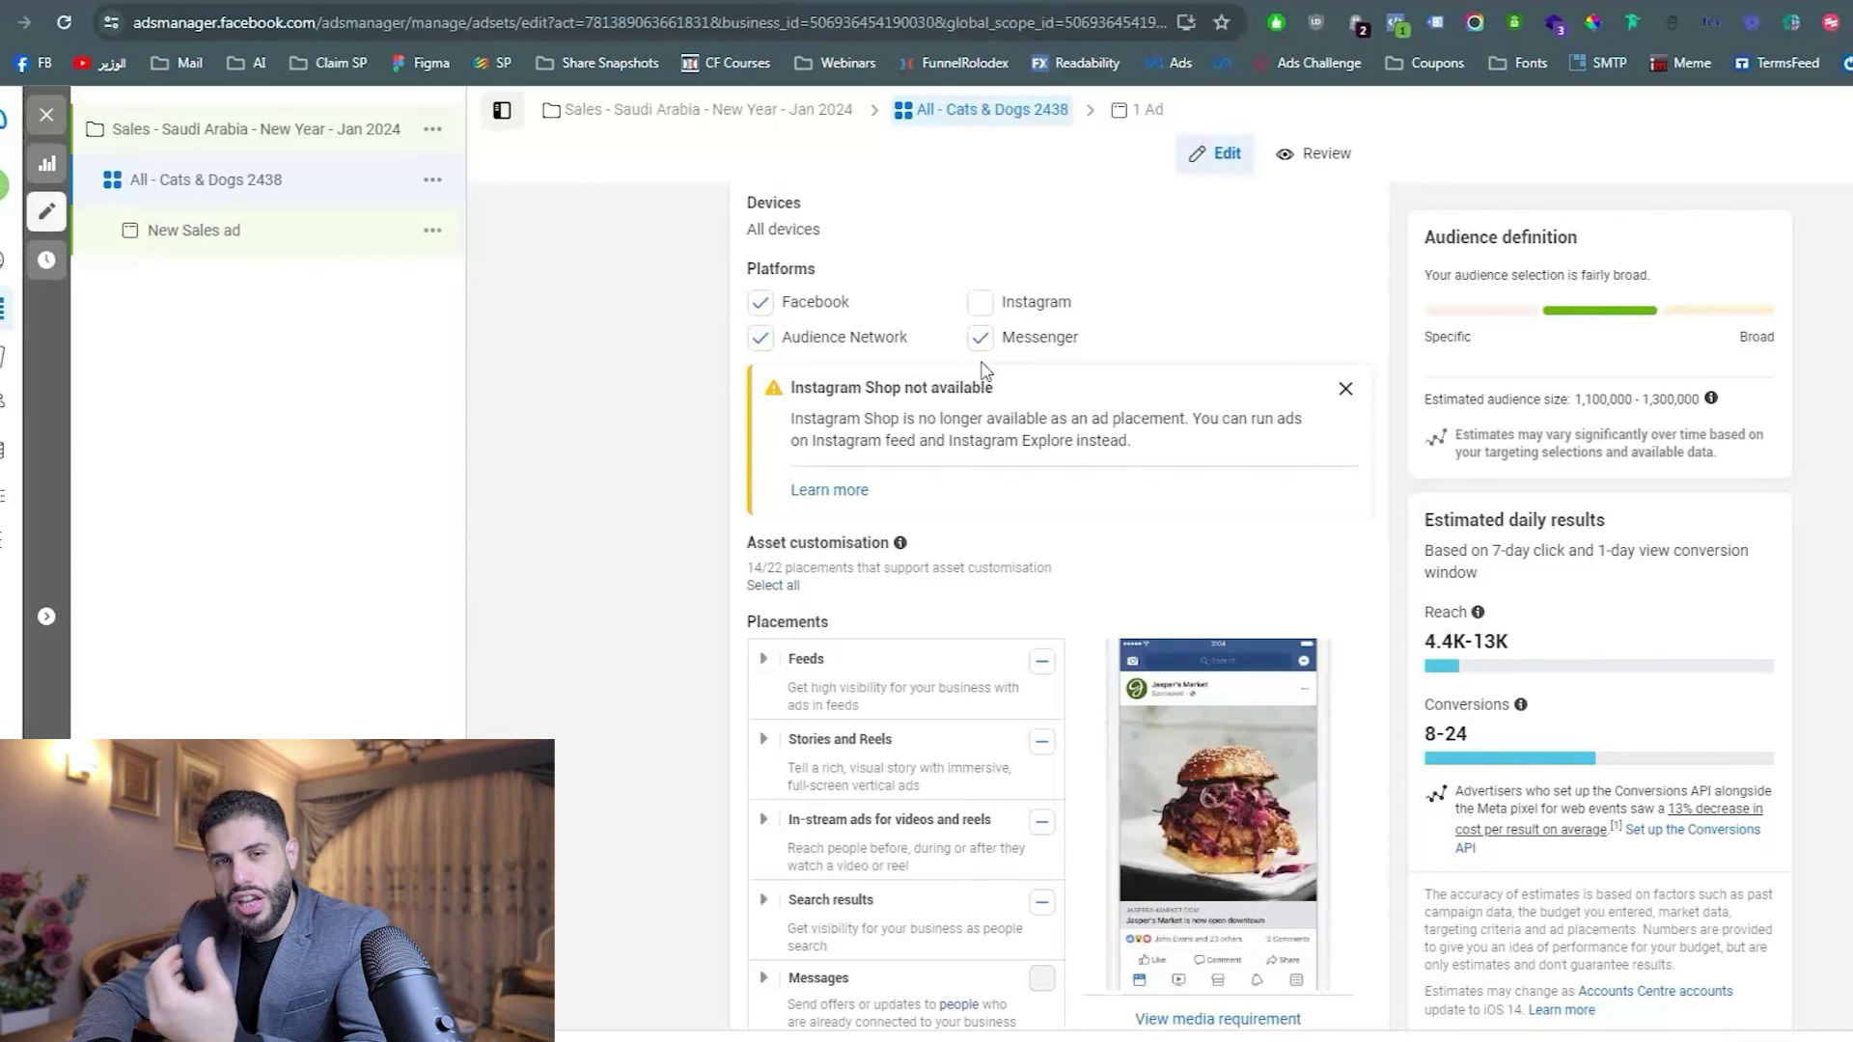
scroll(984, 371, down, 2)
scroll(983, 373, up, 1)
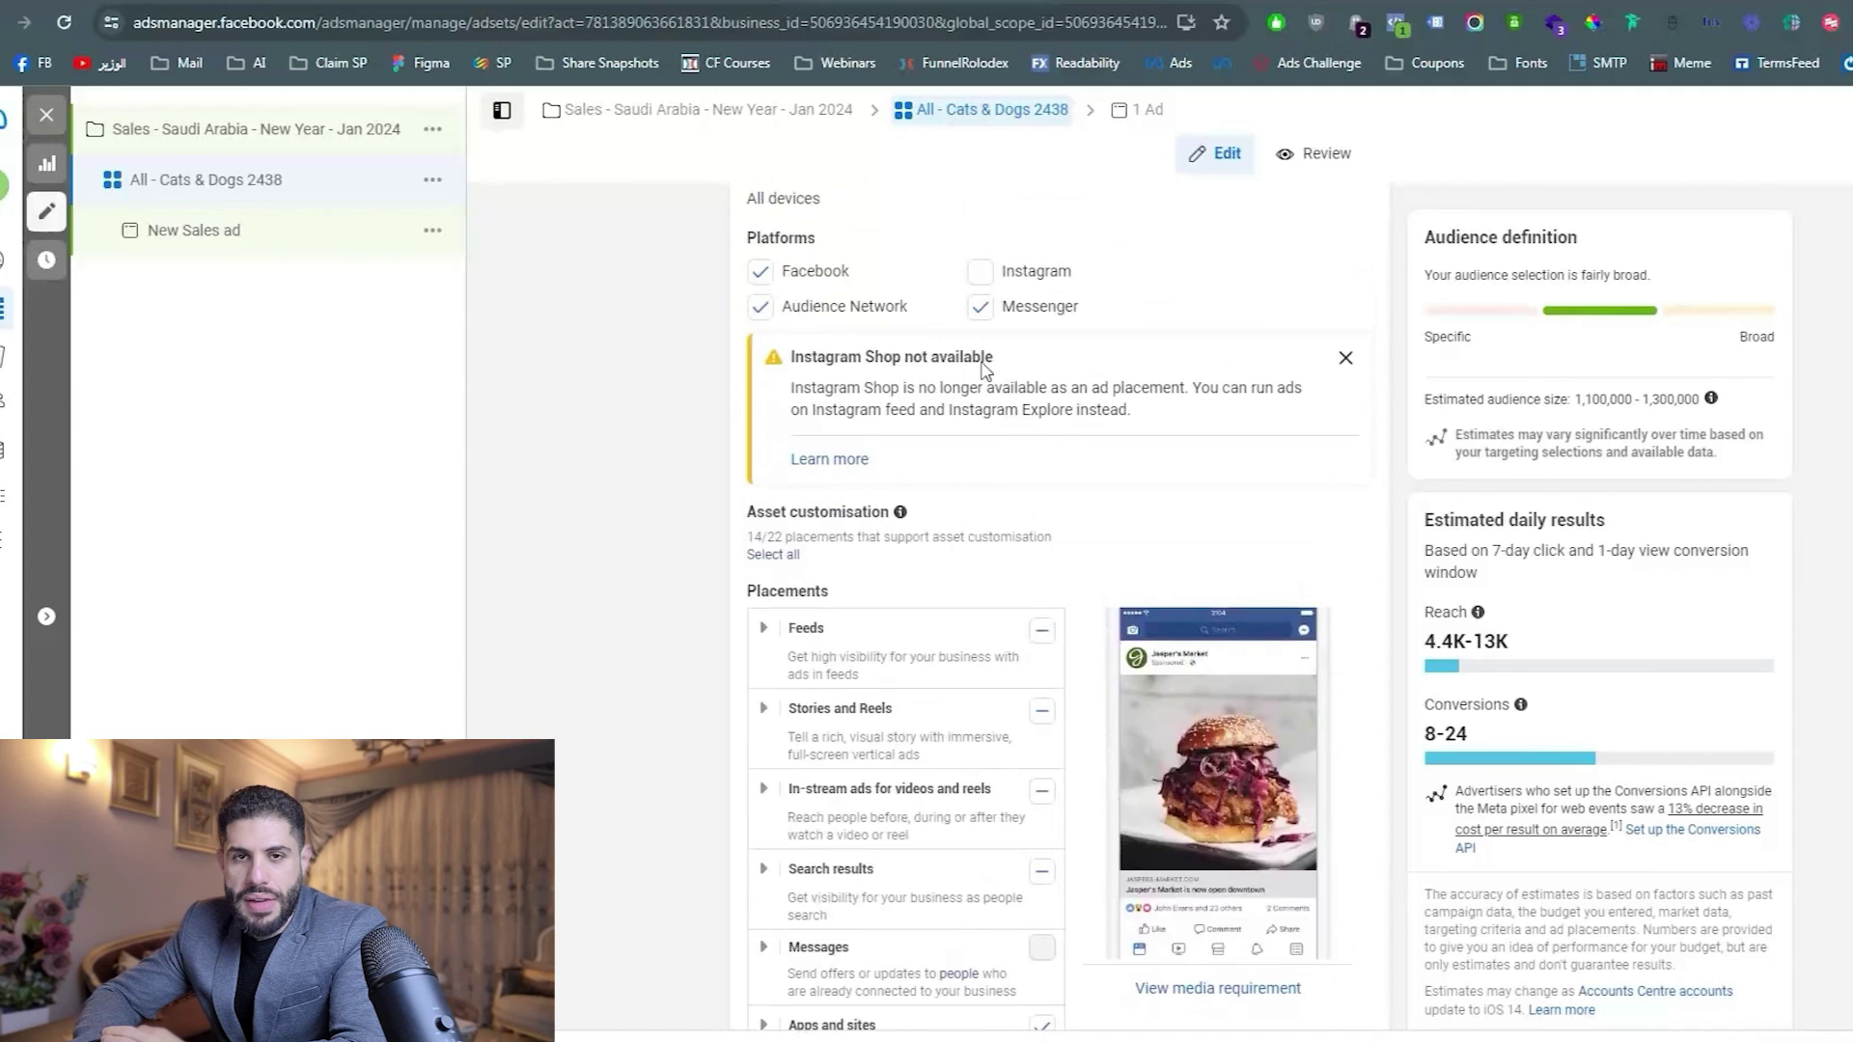
click(761, 309)
click(979, 306)
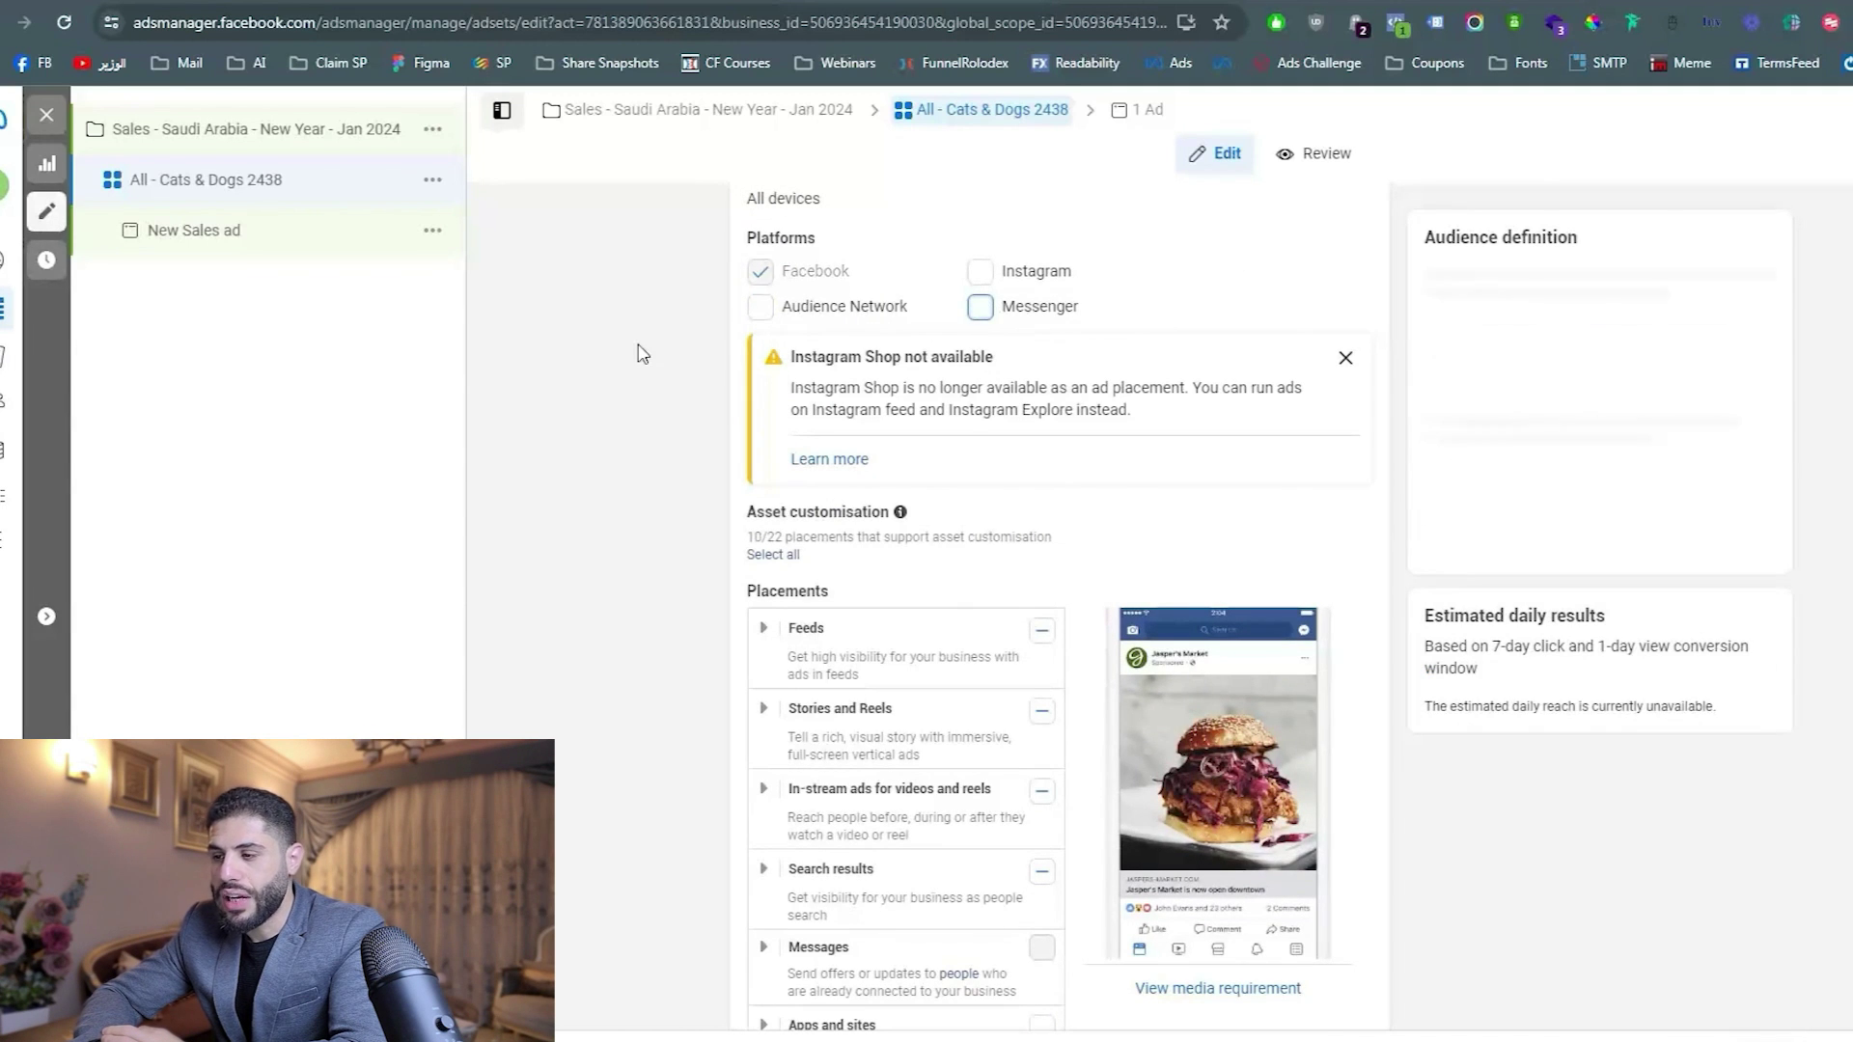
Return the ad set to Advantage+ placements.
scroll(641, 354, up, 3)
scroll(642, 354, up, 1)
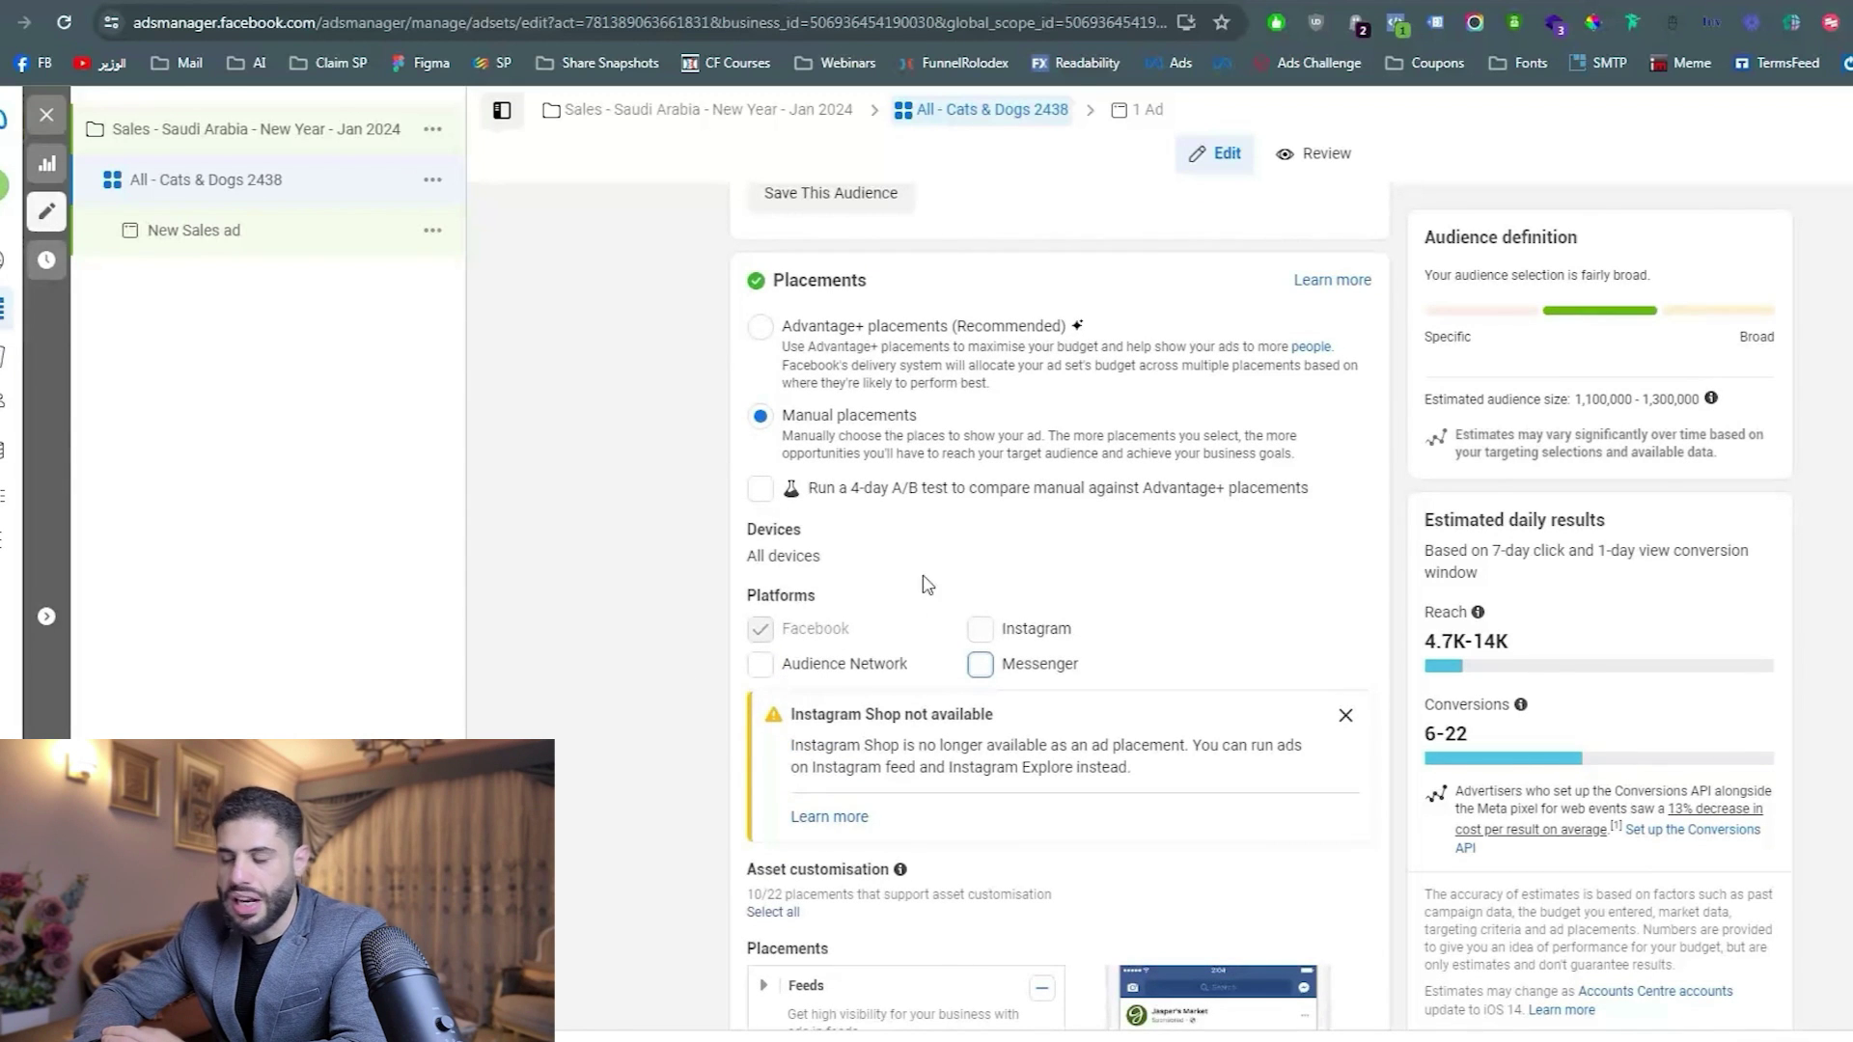
click(787, 345)
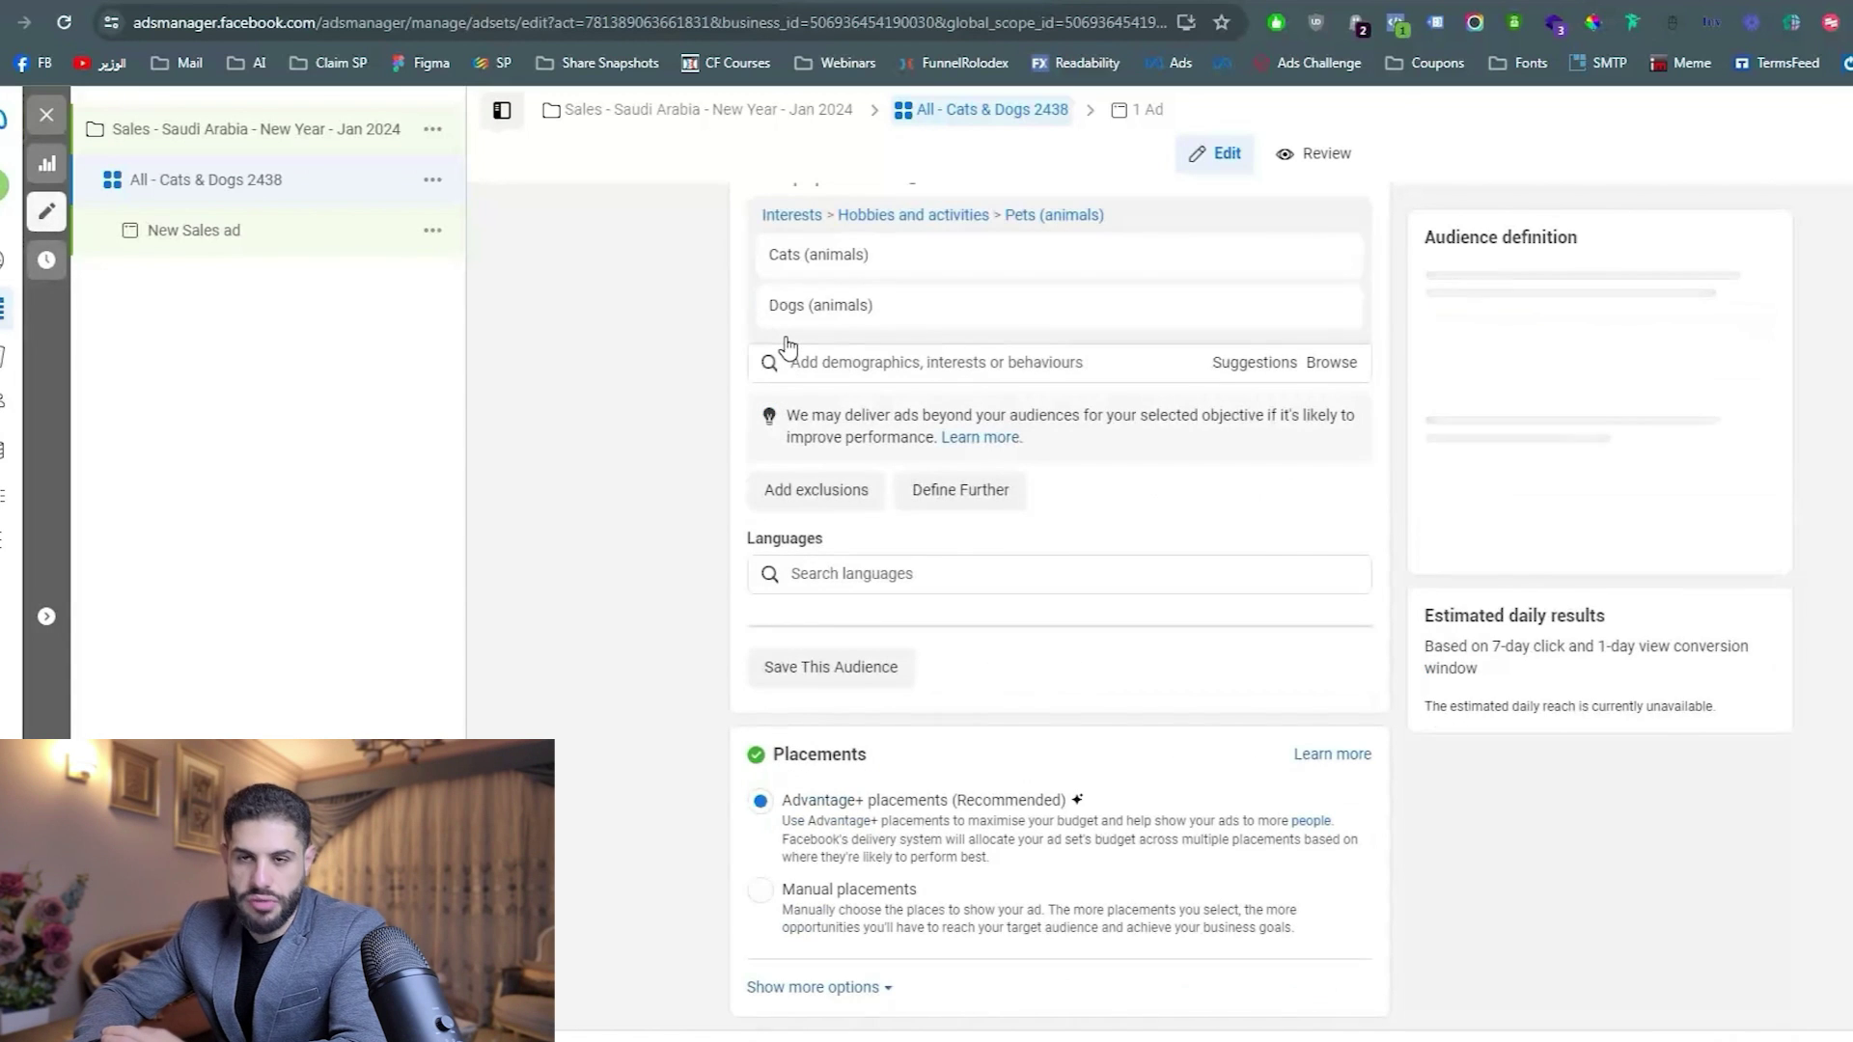
Open the New Sales ad and go to its ad setup settings.
click(278, 249)
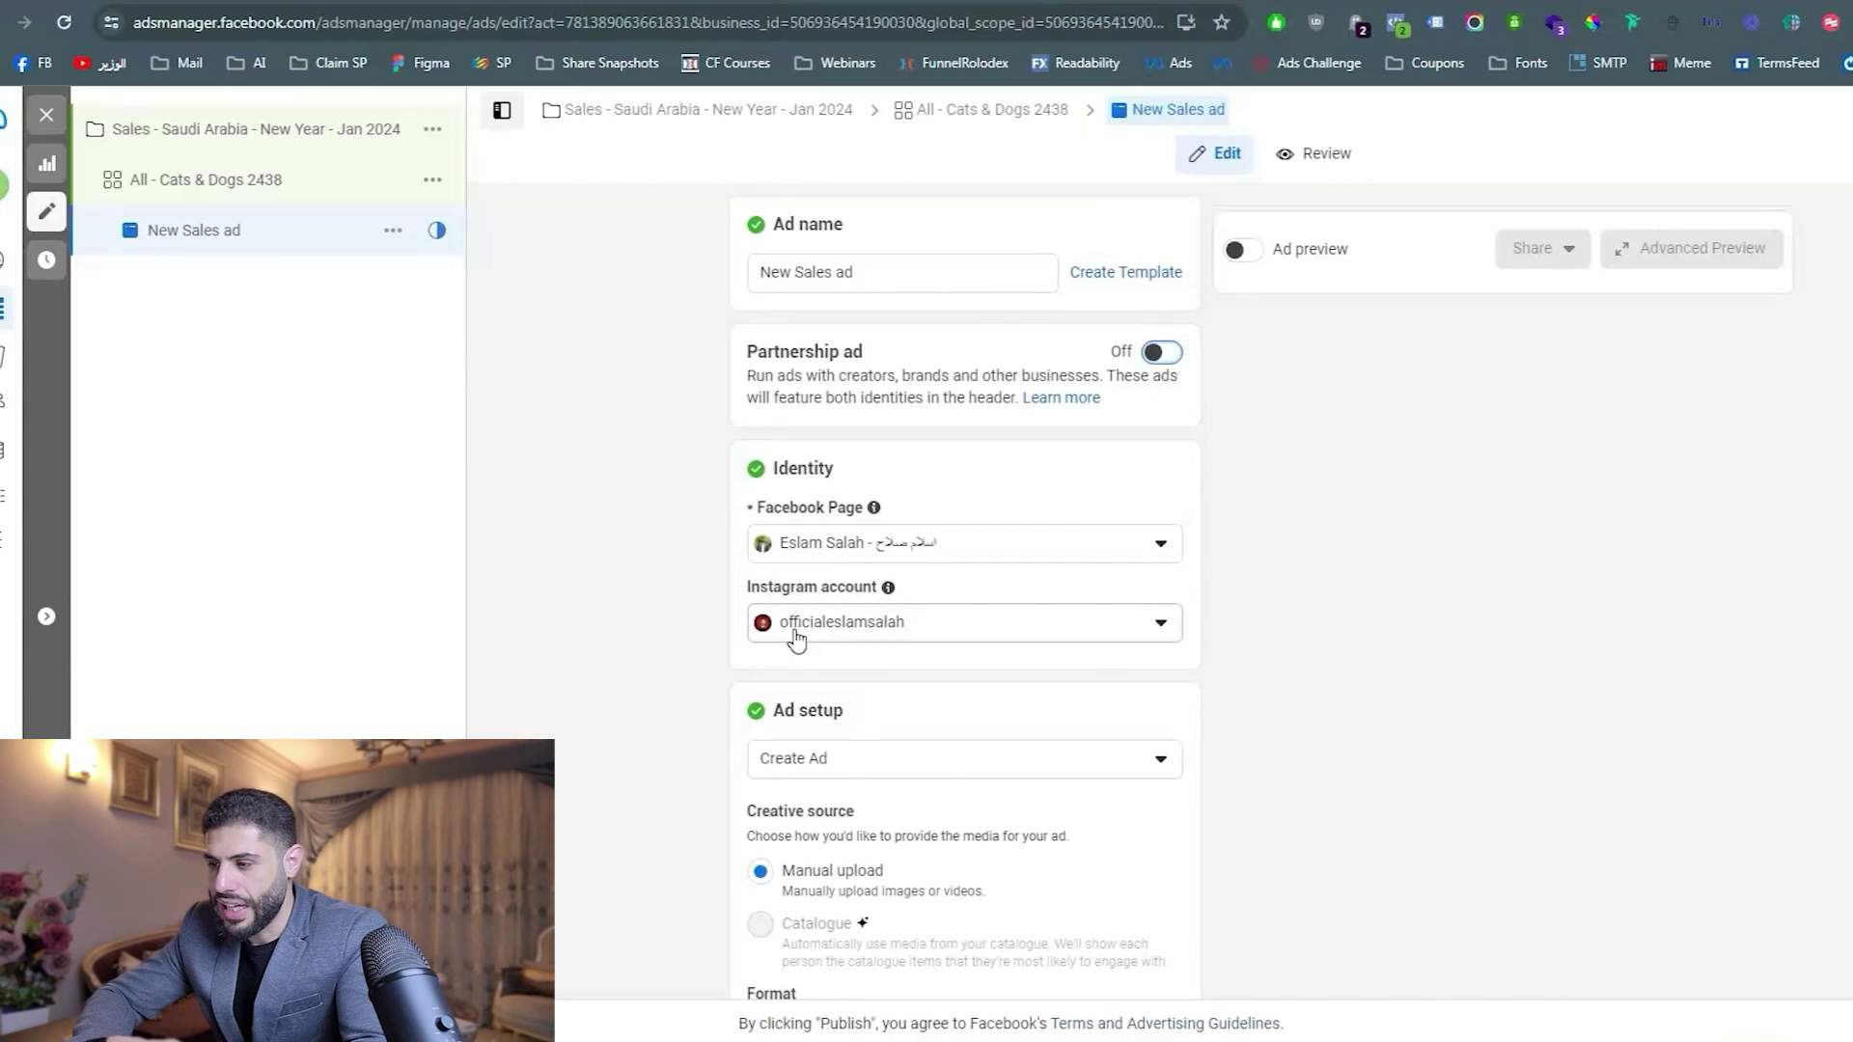
scroll(653, 740, down, 4)
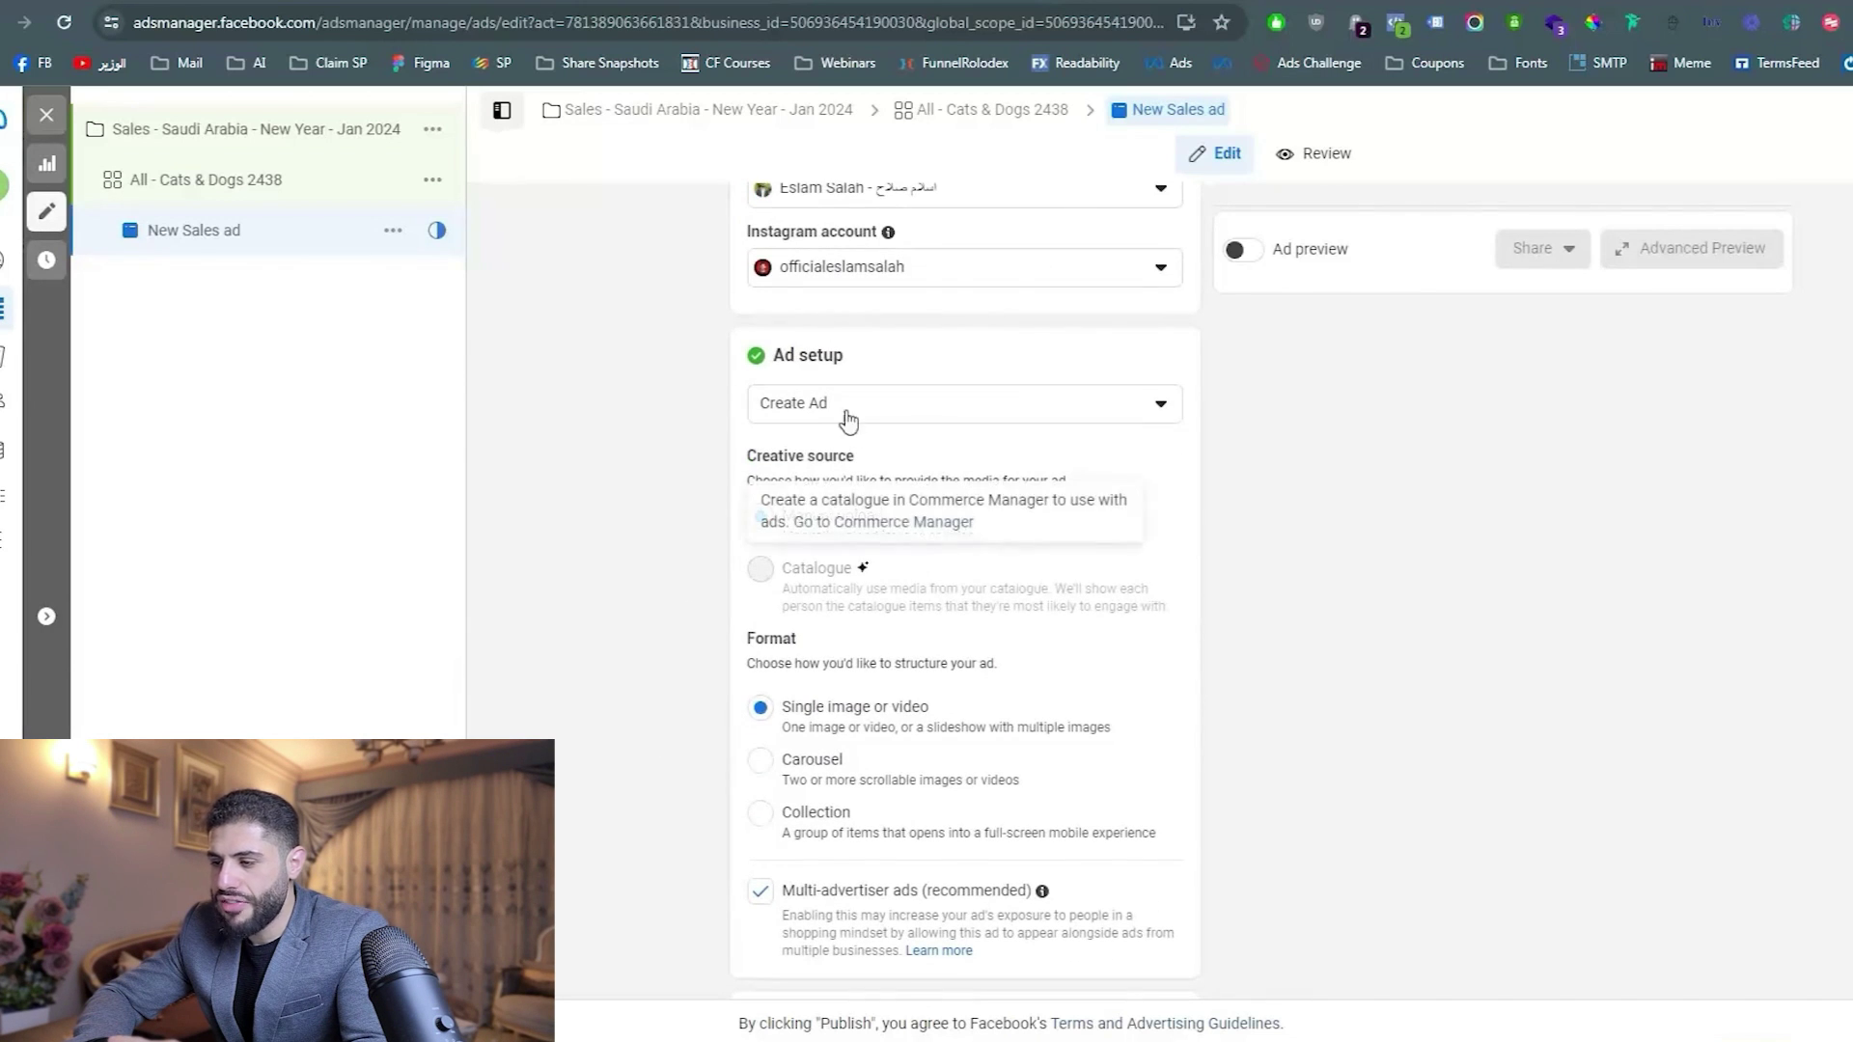
Try setting the ad to Use existing post, pick a Facebook video post, and close the selection without continuing.
click(820, 407)
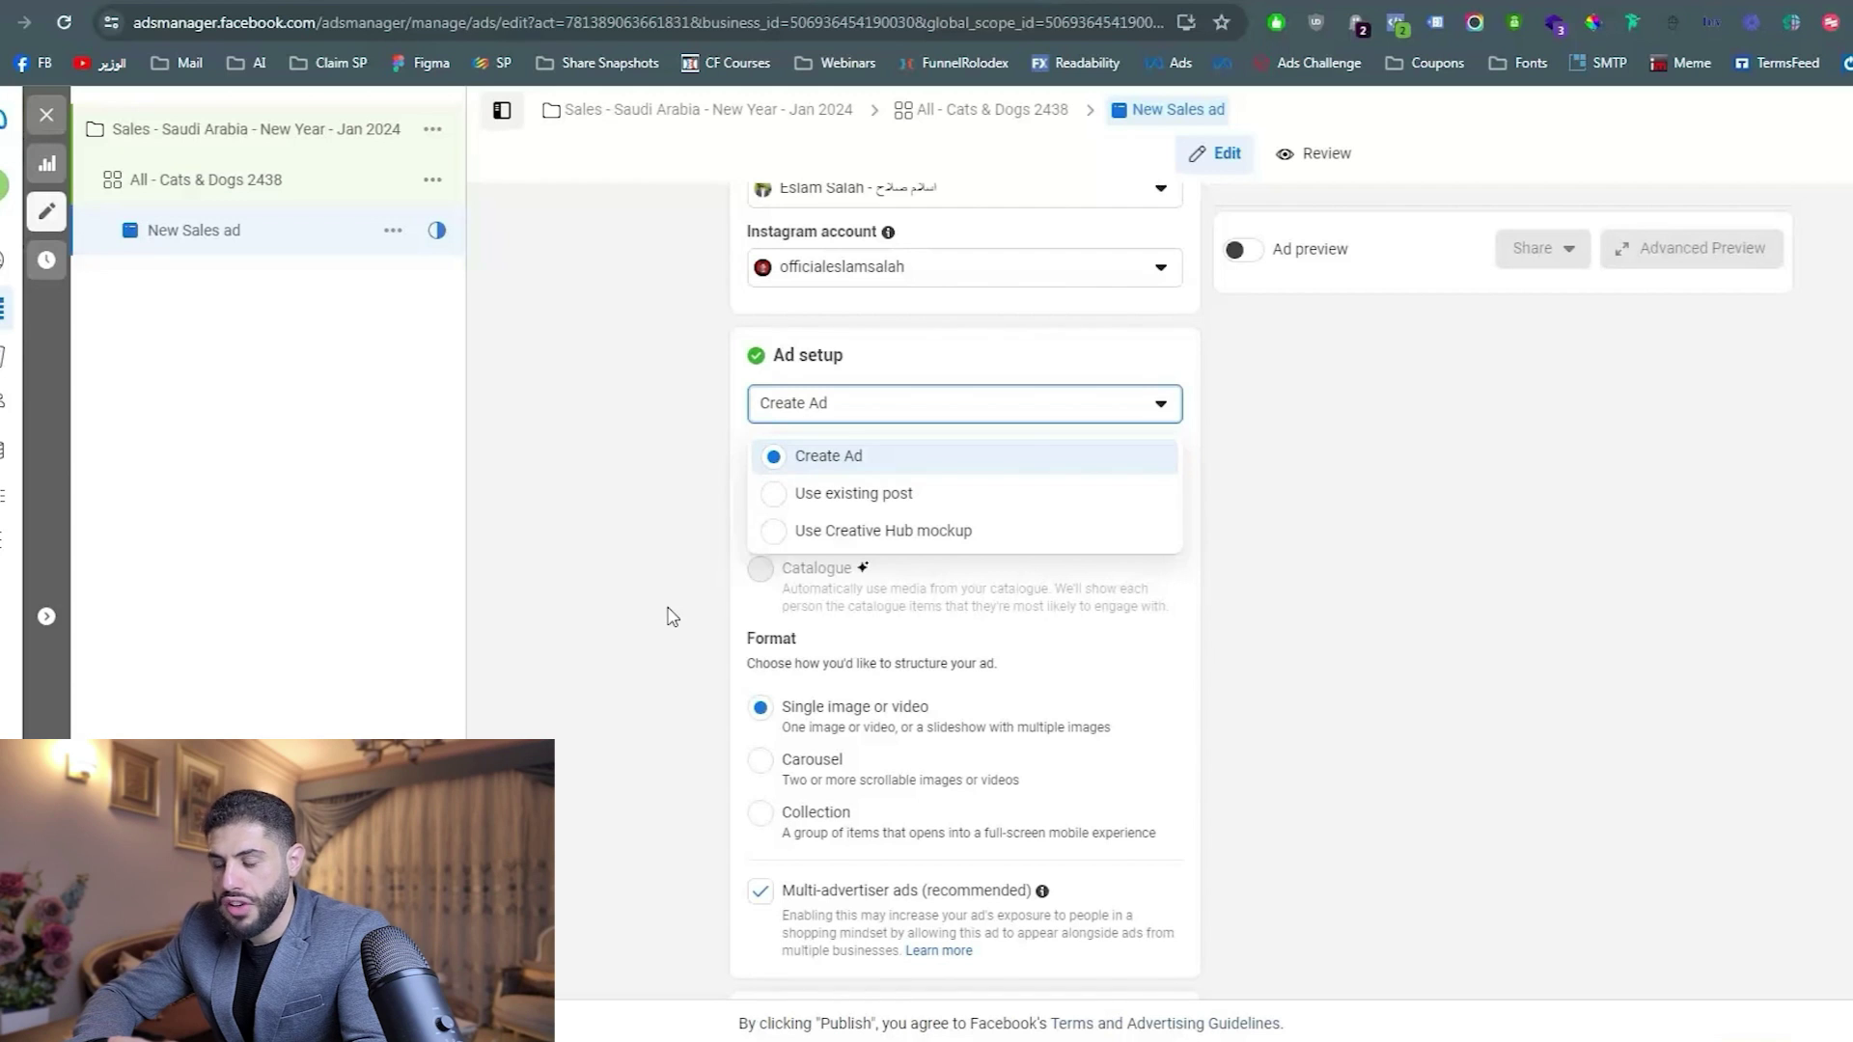
click(874, 493)
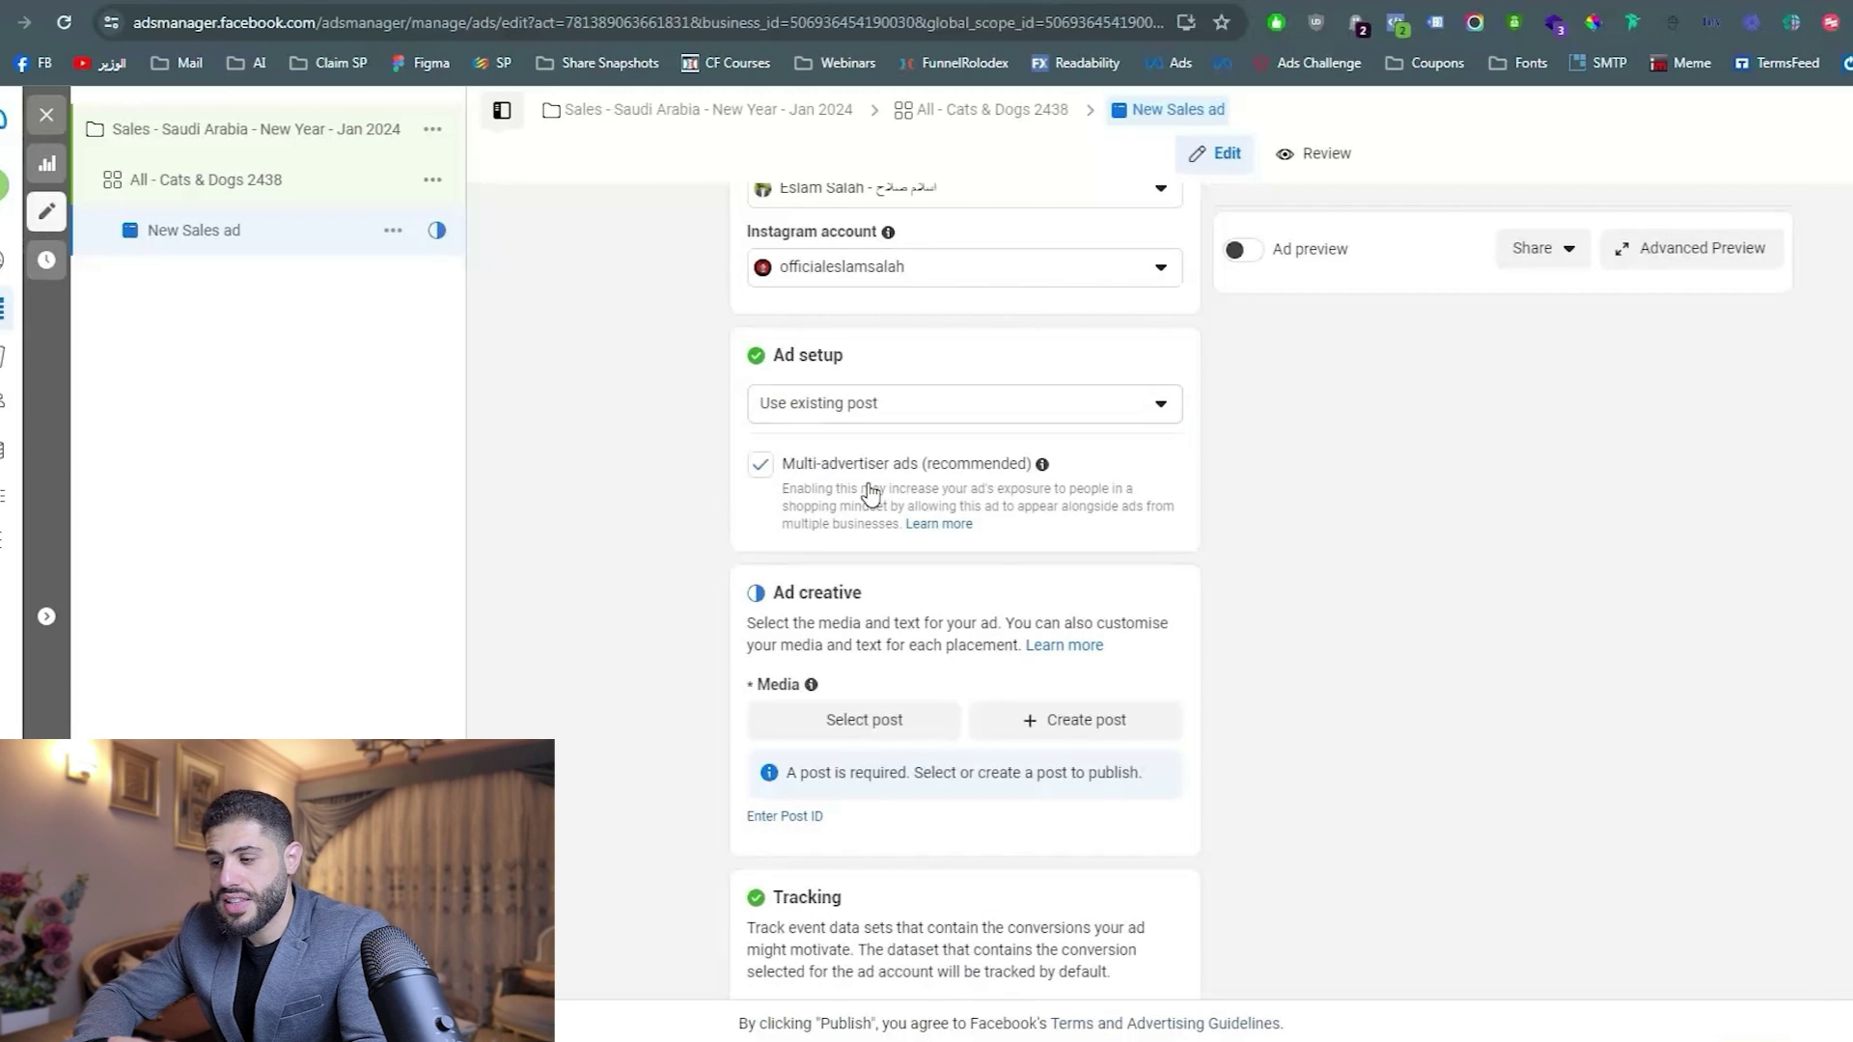
click(844, 738)
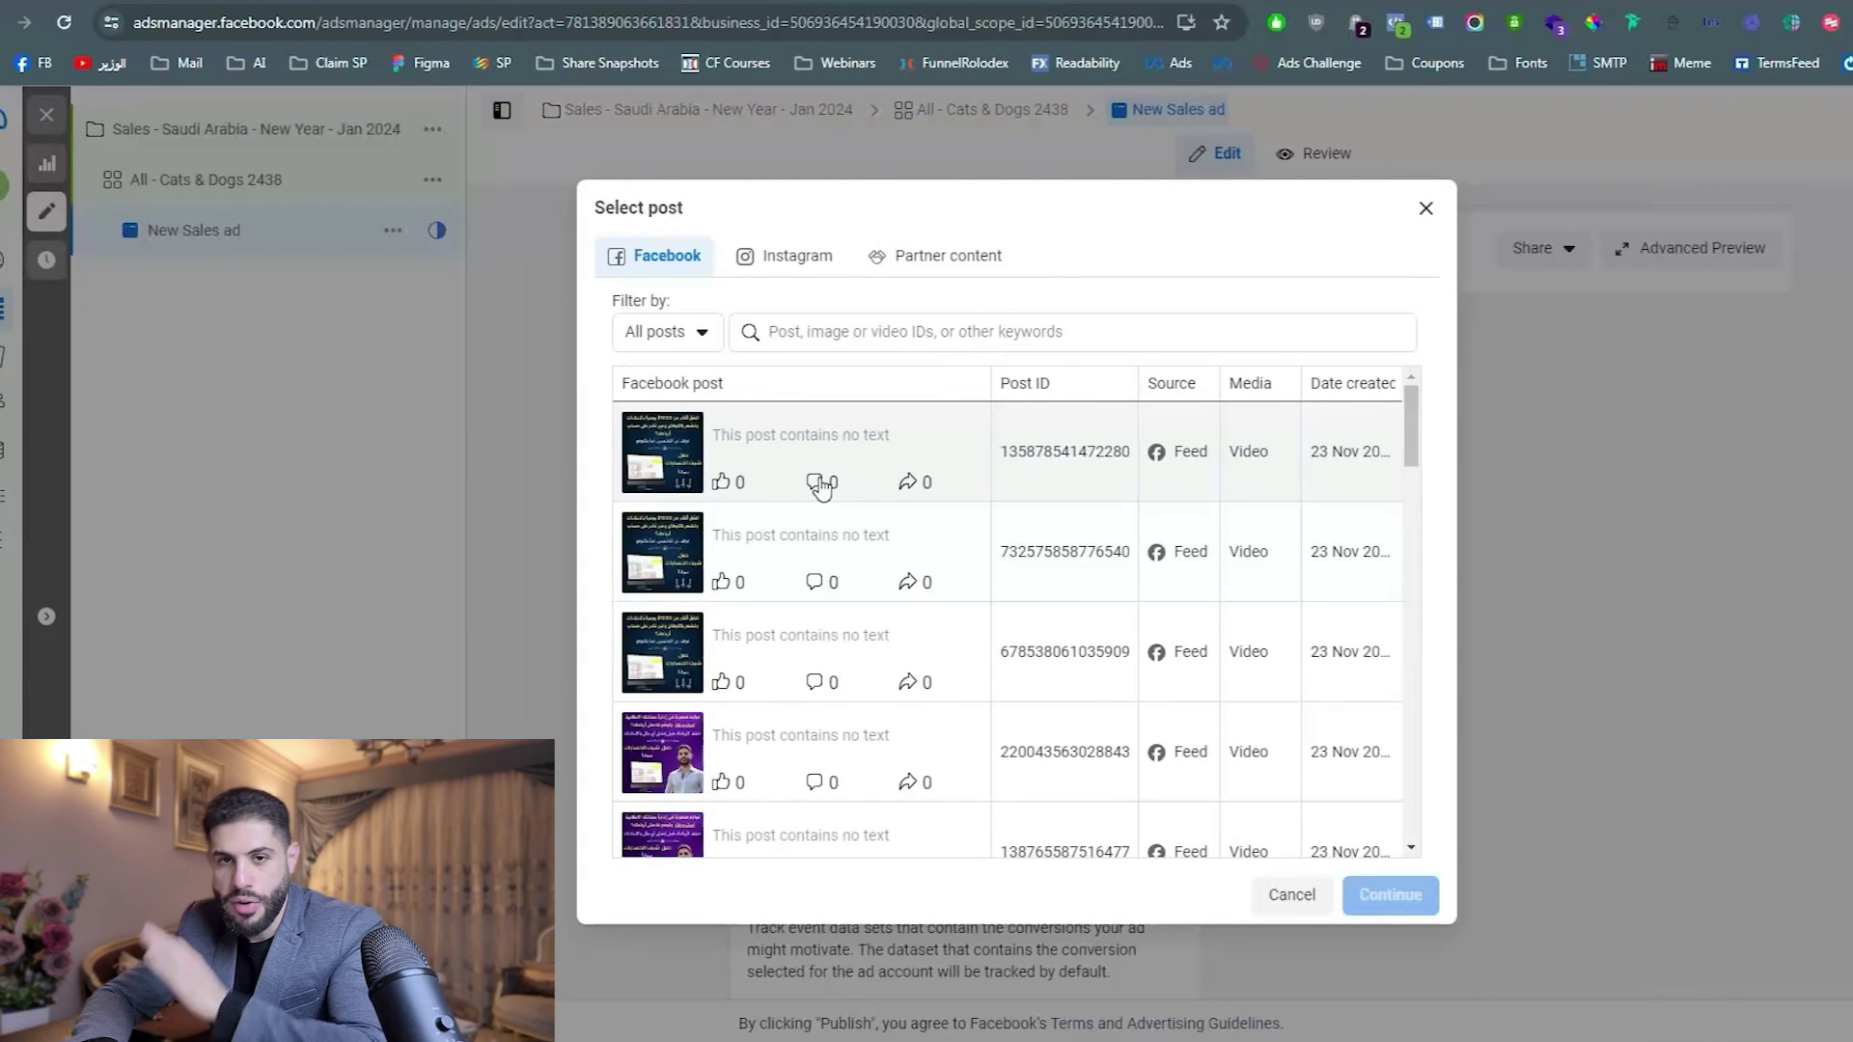
scroll(839, 691, down, 4)
scroll(841, 697, down, 5)
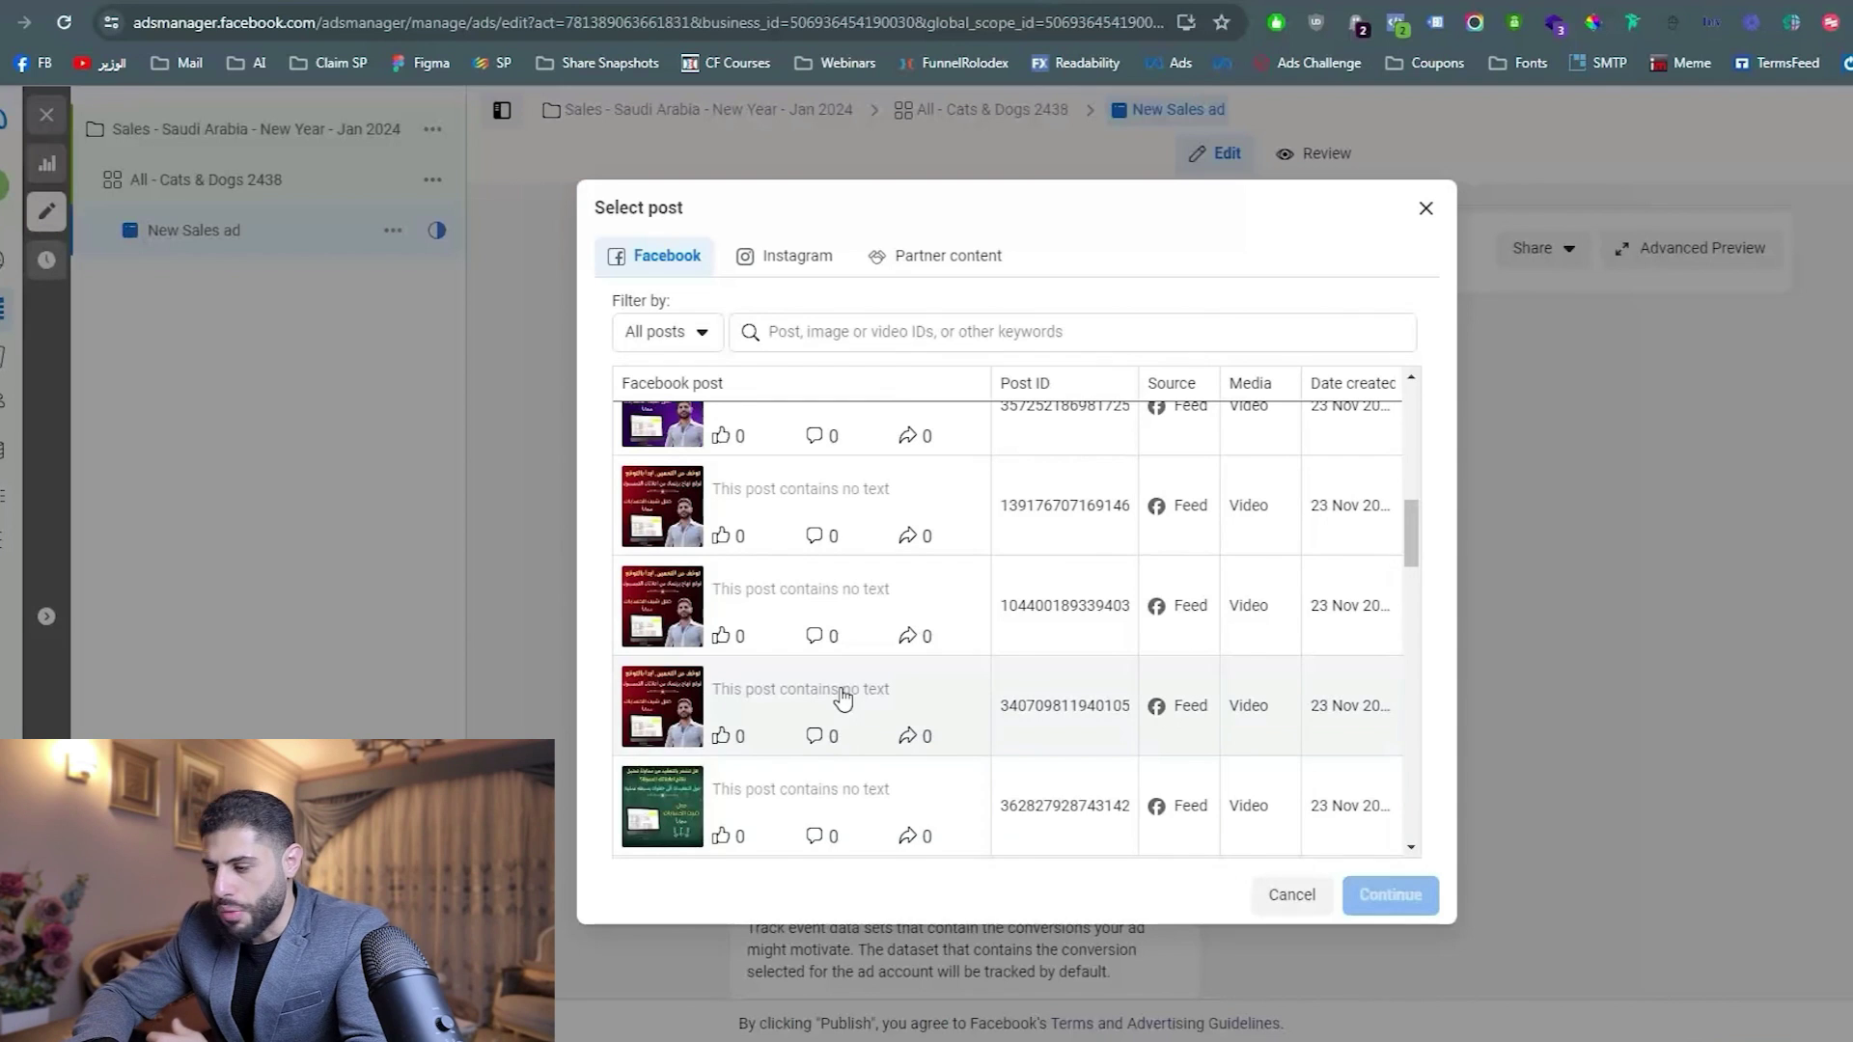
click(843, 696)
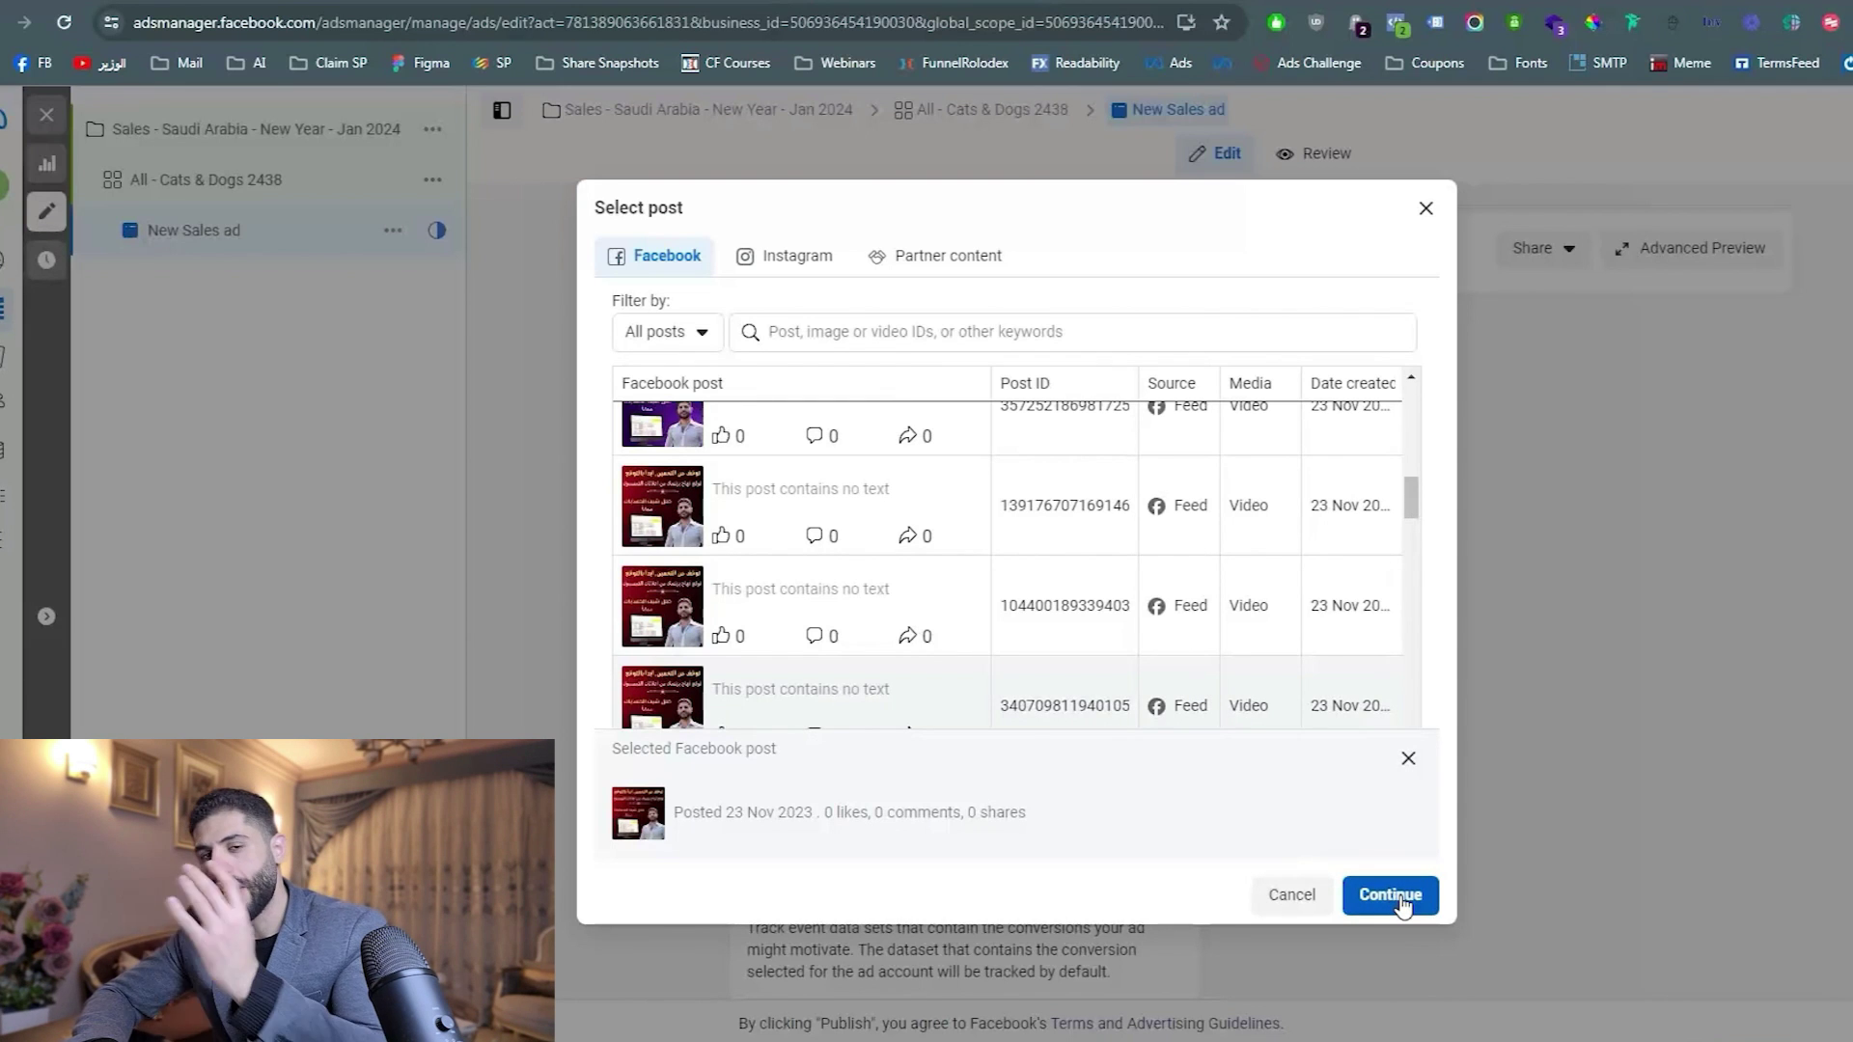
click(1426, 209)
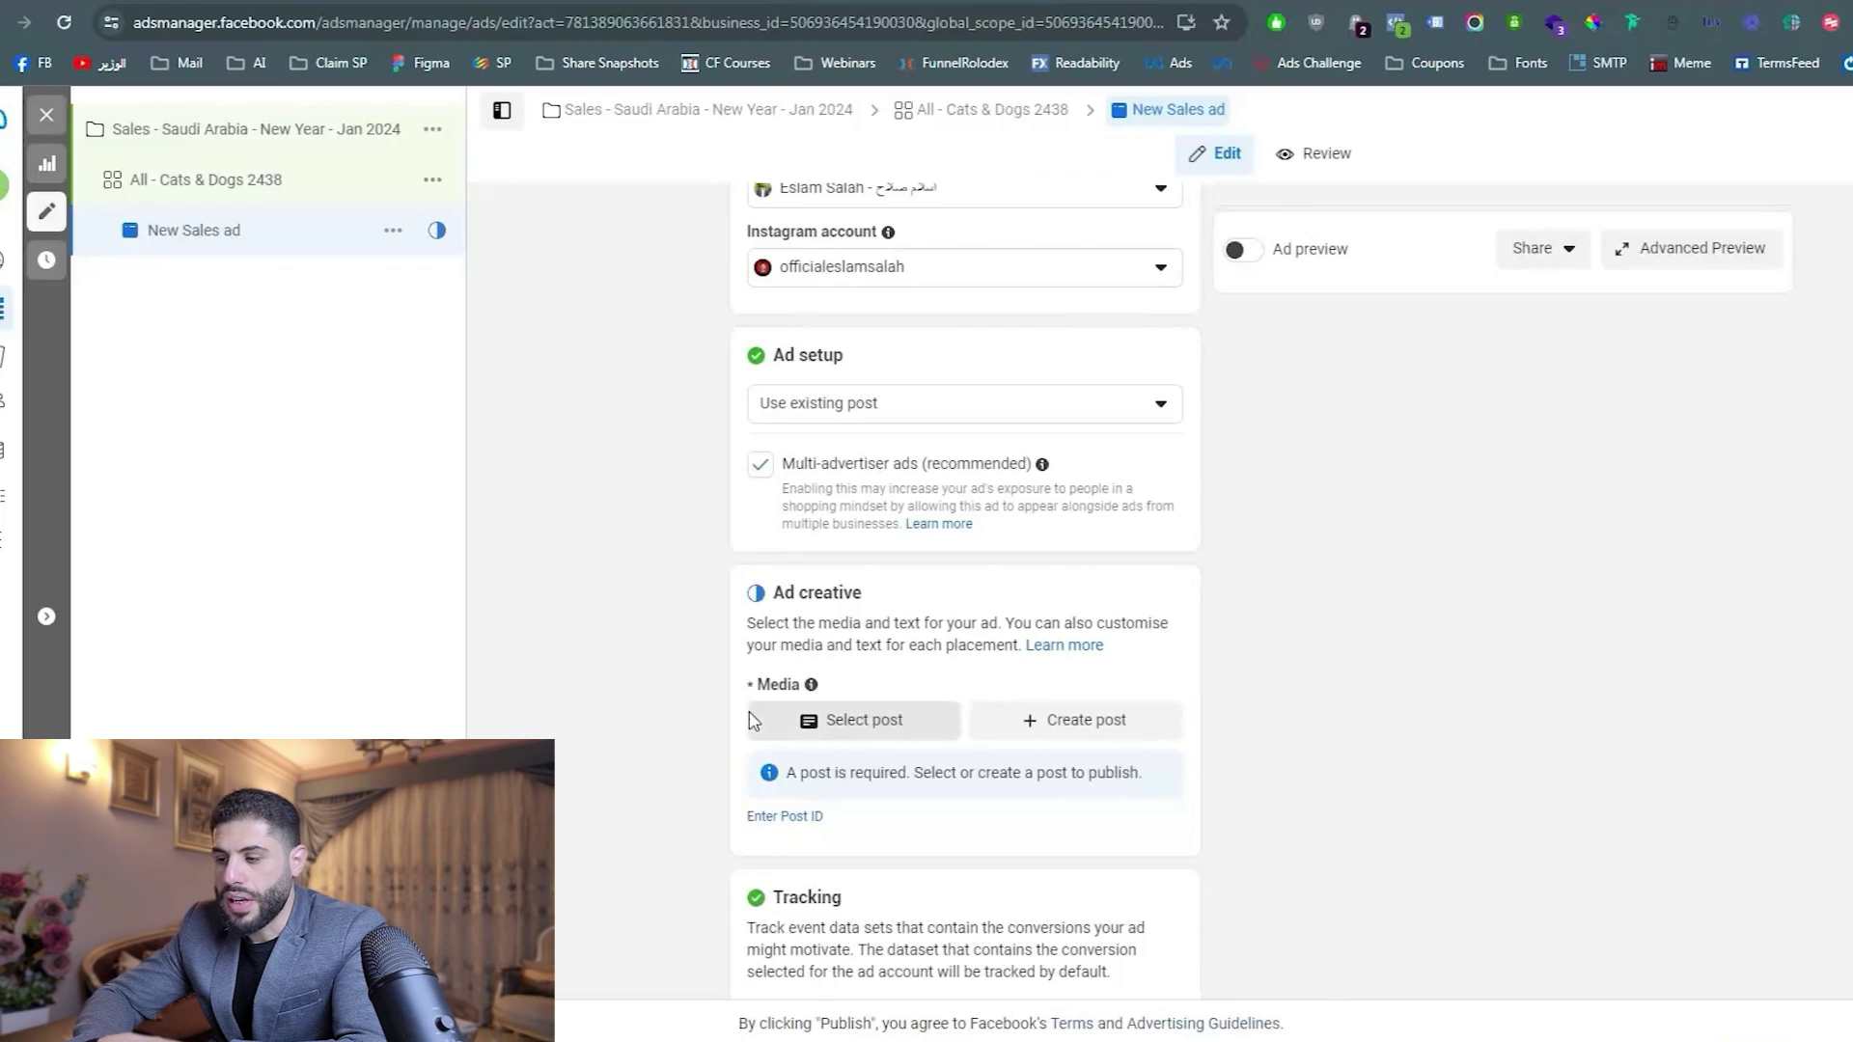
Set the ad setup to Create Ad and disable multi-advertiser ads.
click(823, 409)
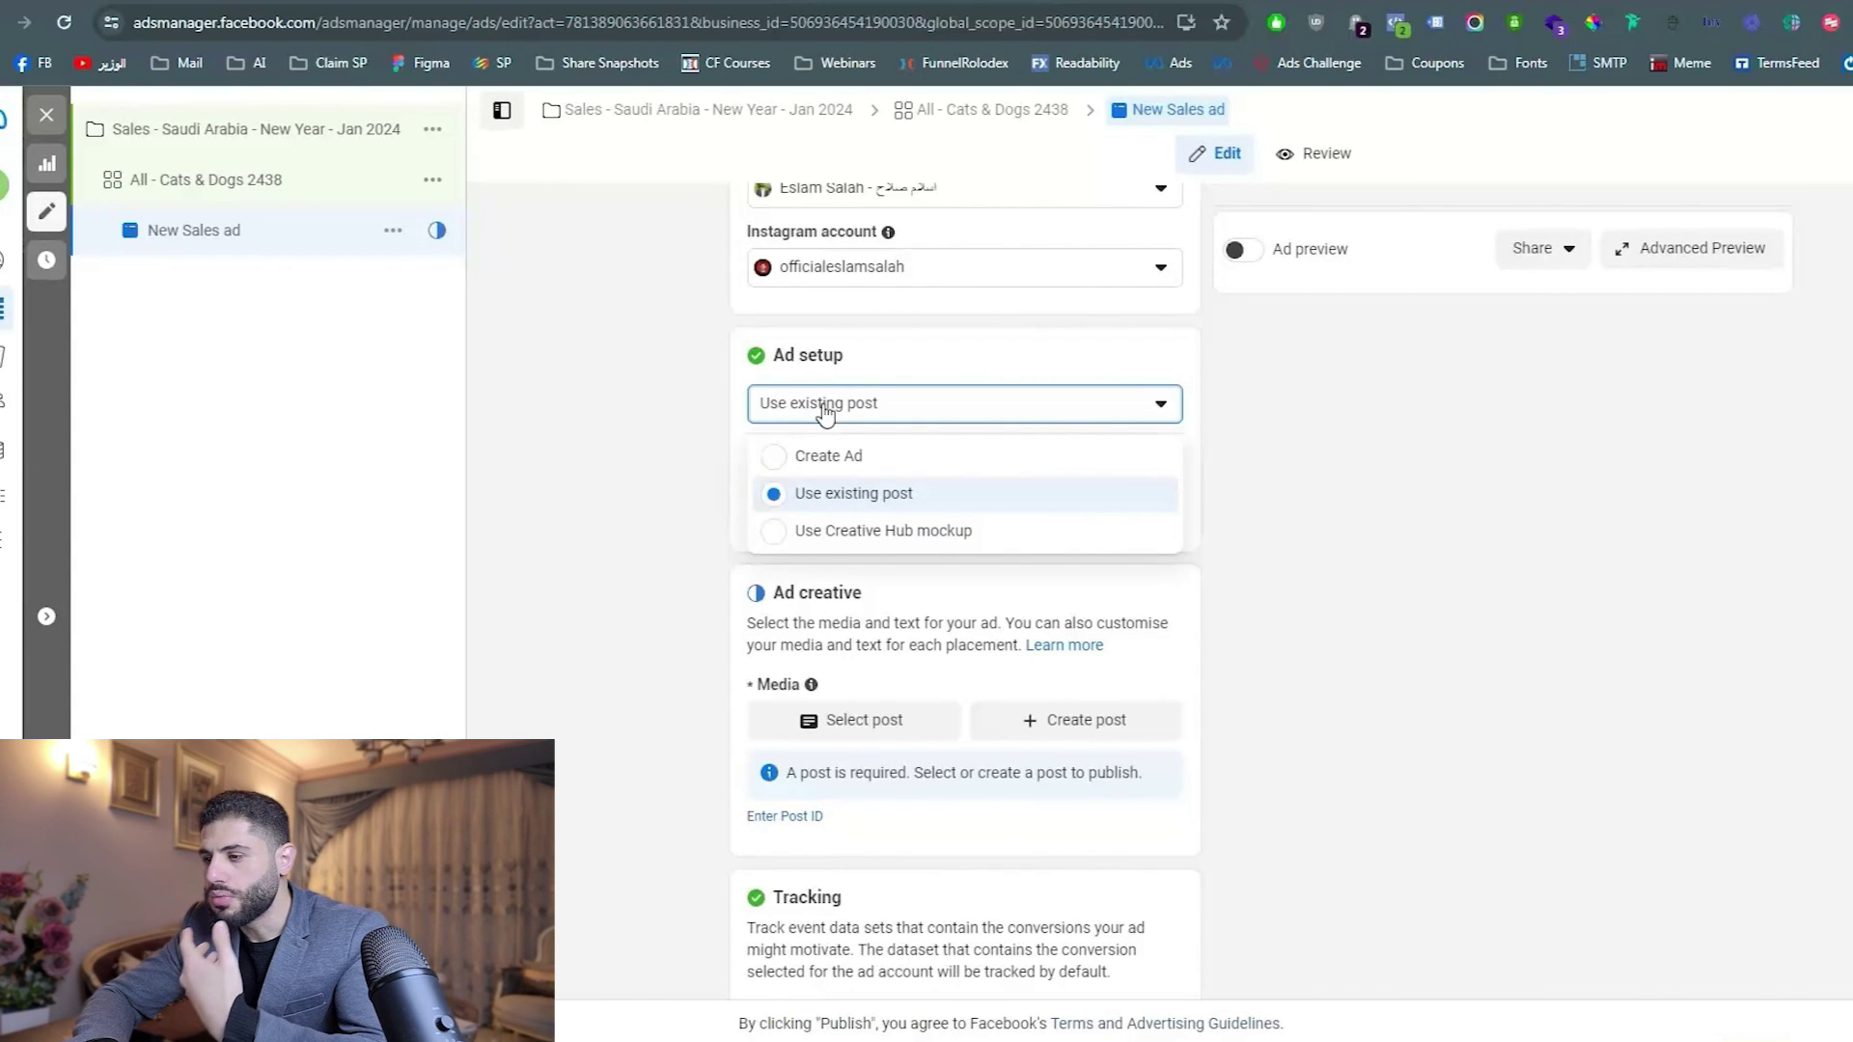
click(885, 471)
scroll(683, 786, down, 2)
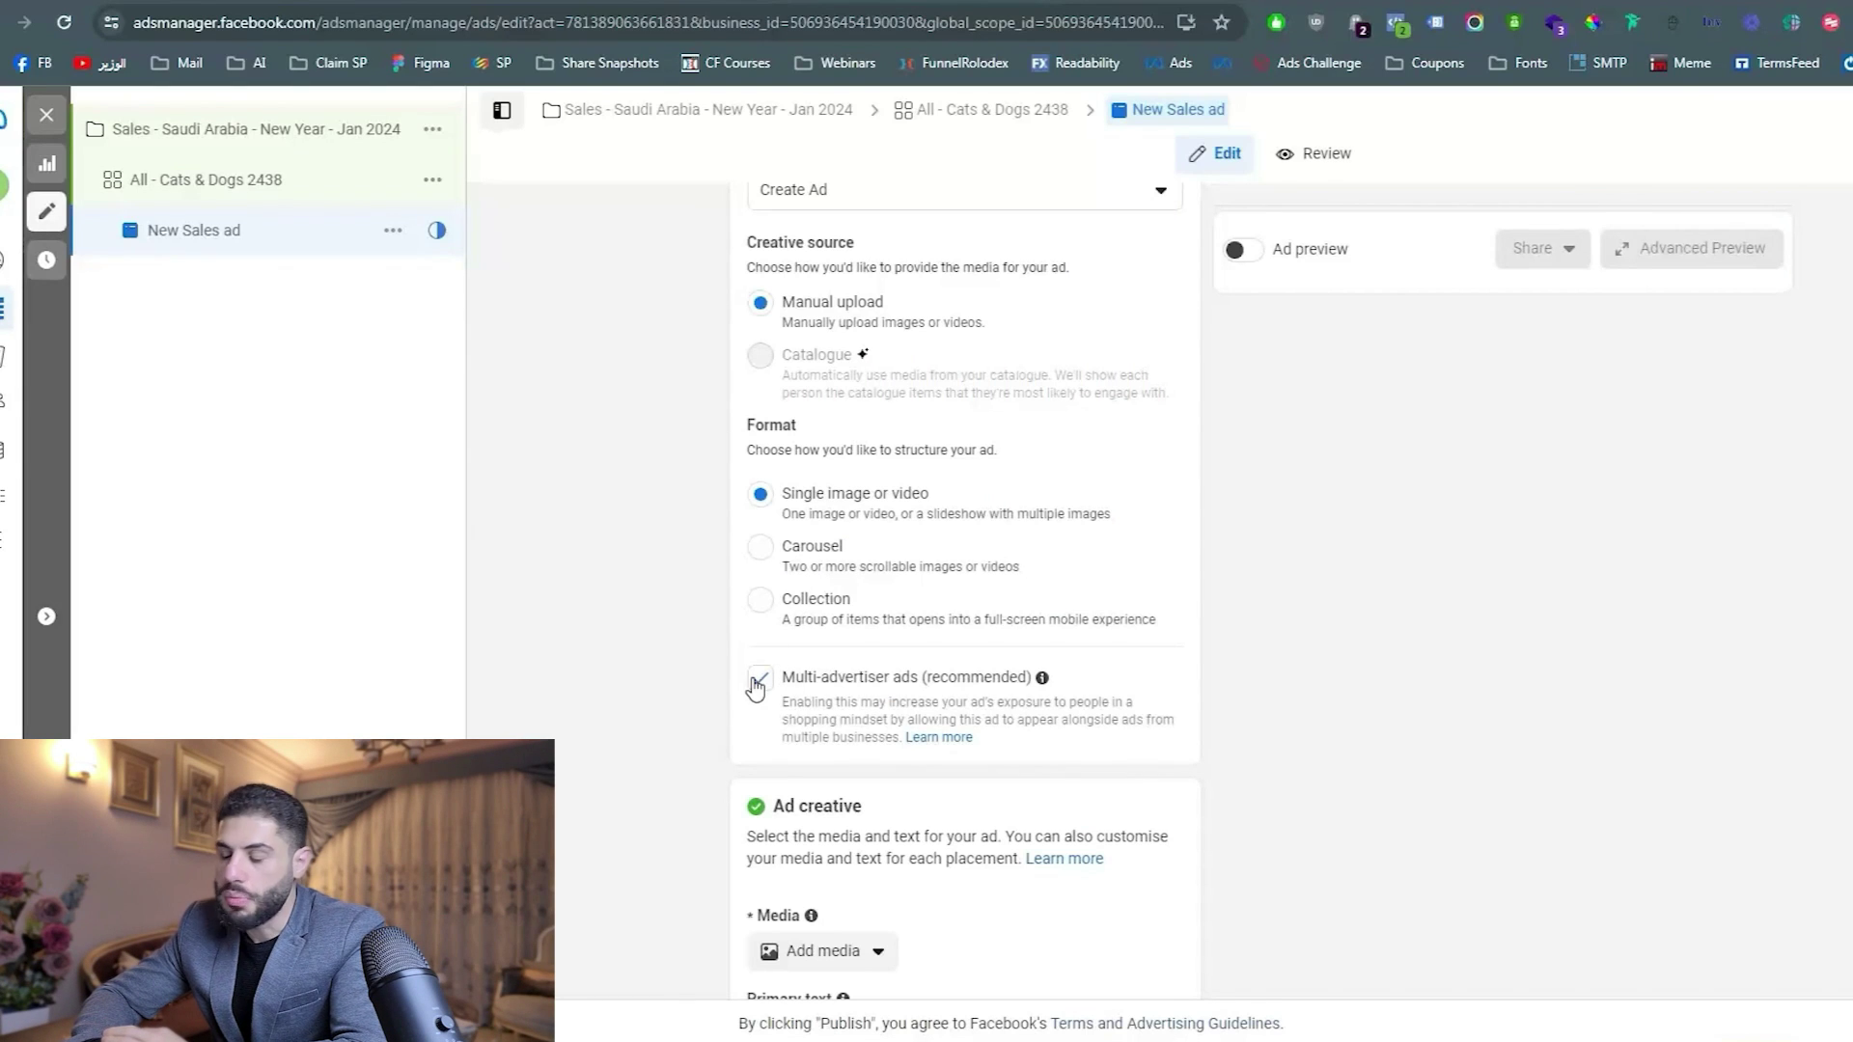
click(759, 679)
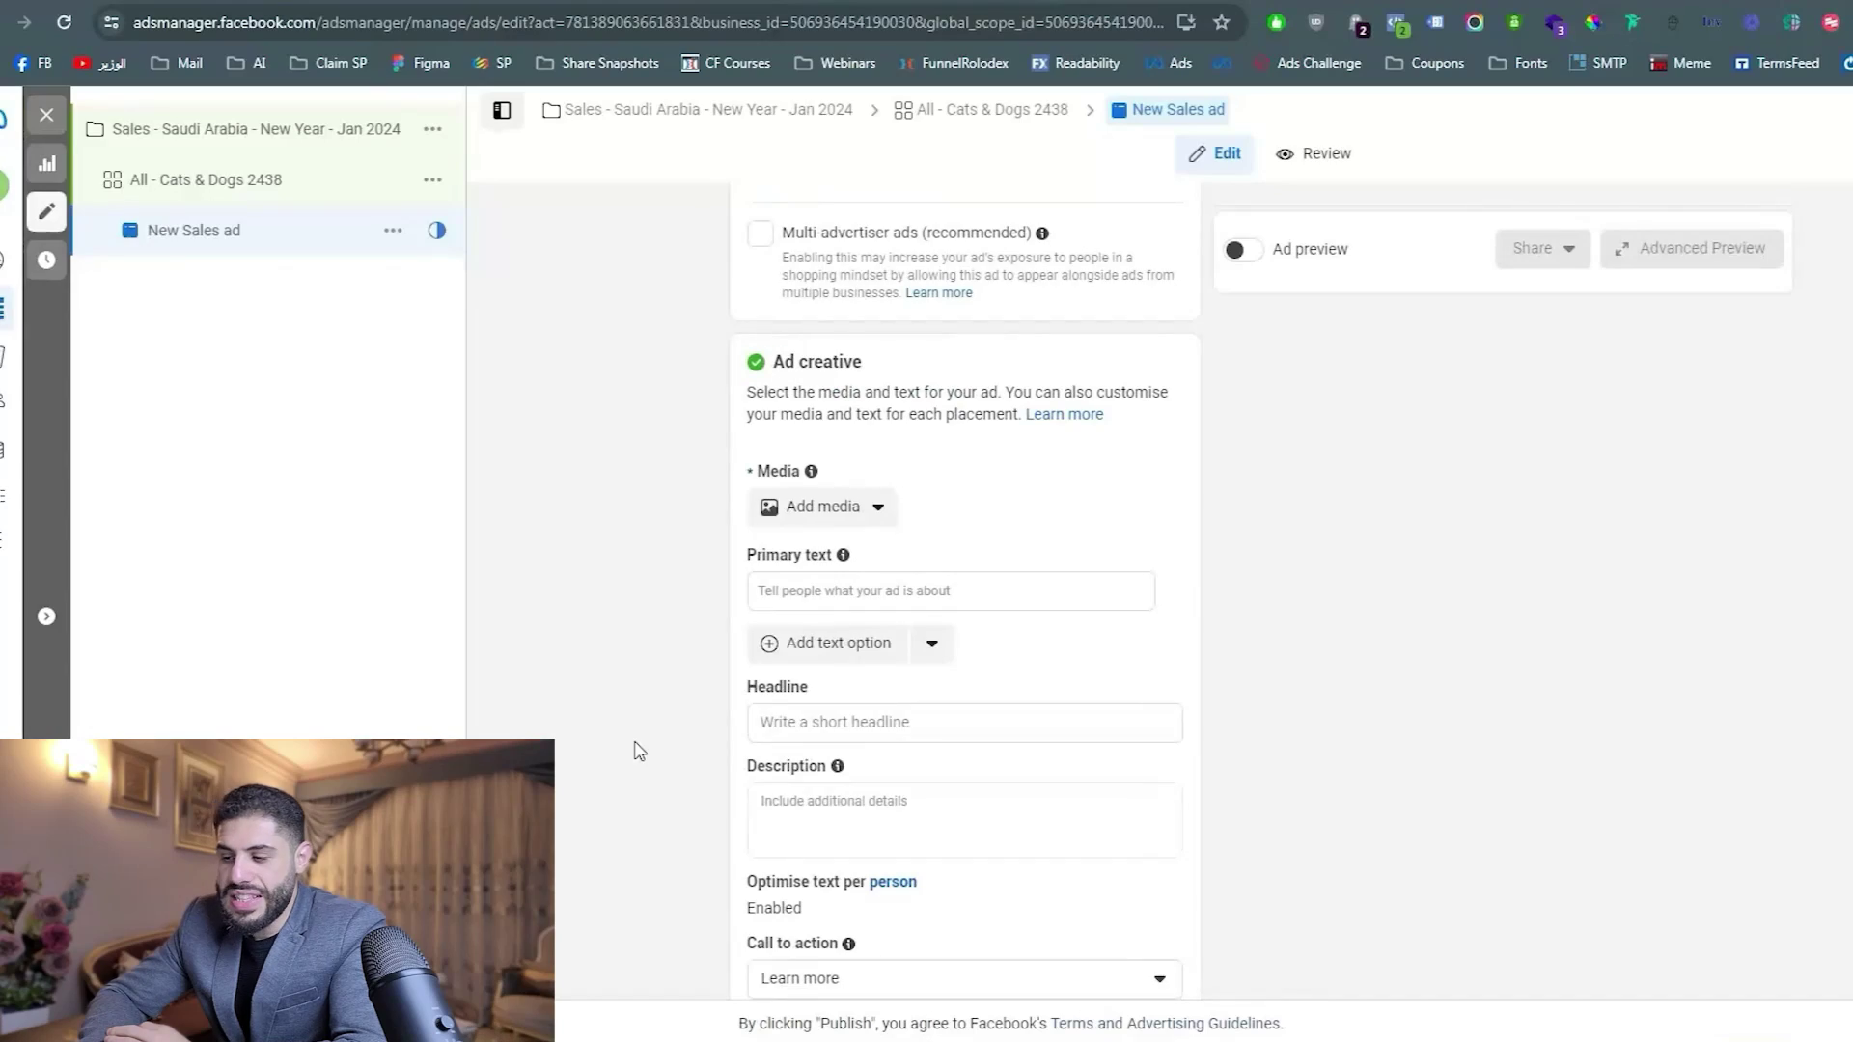
Upload the cat hair roller product image (71oxvEV-twL...) as the ad's media and continue to the crop options.
scroll(634, 751, down, 1)
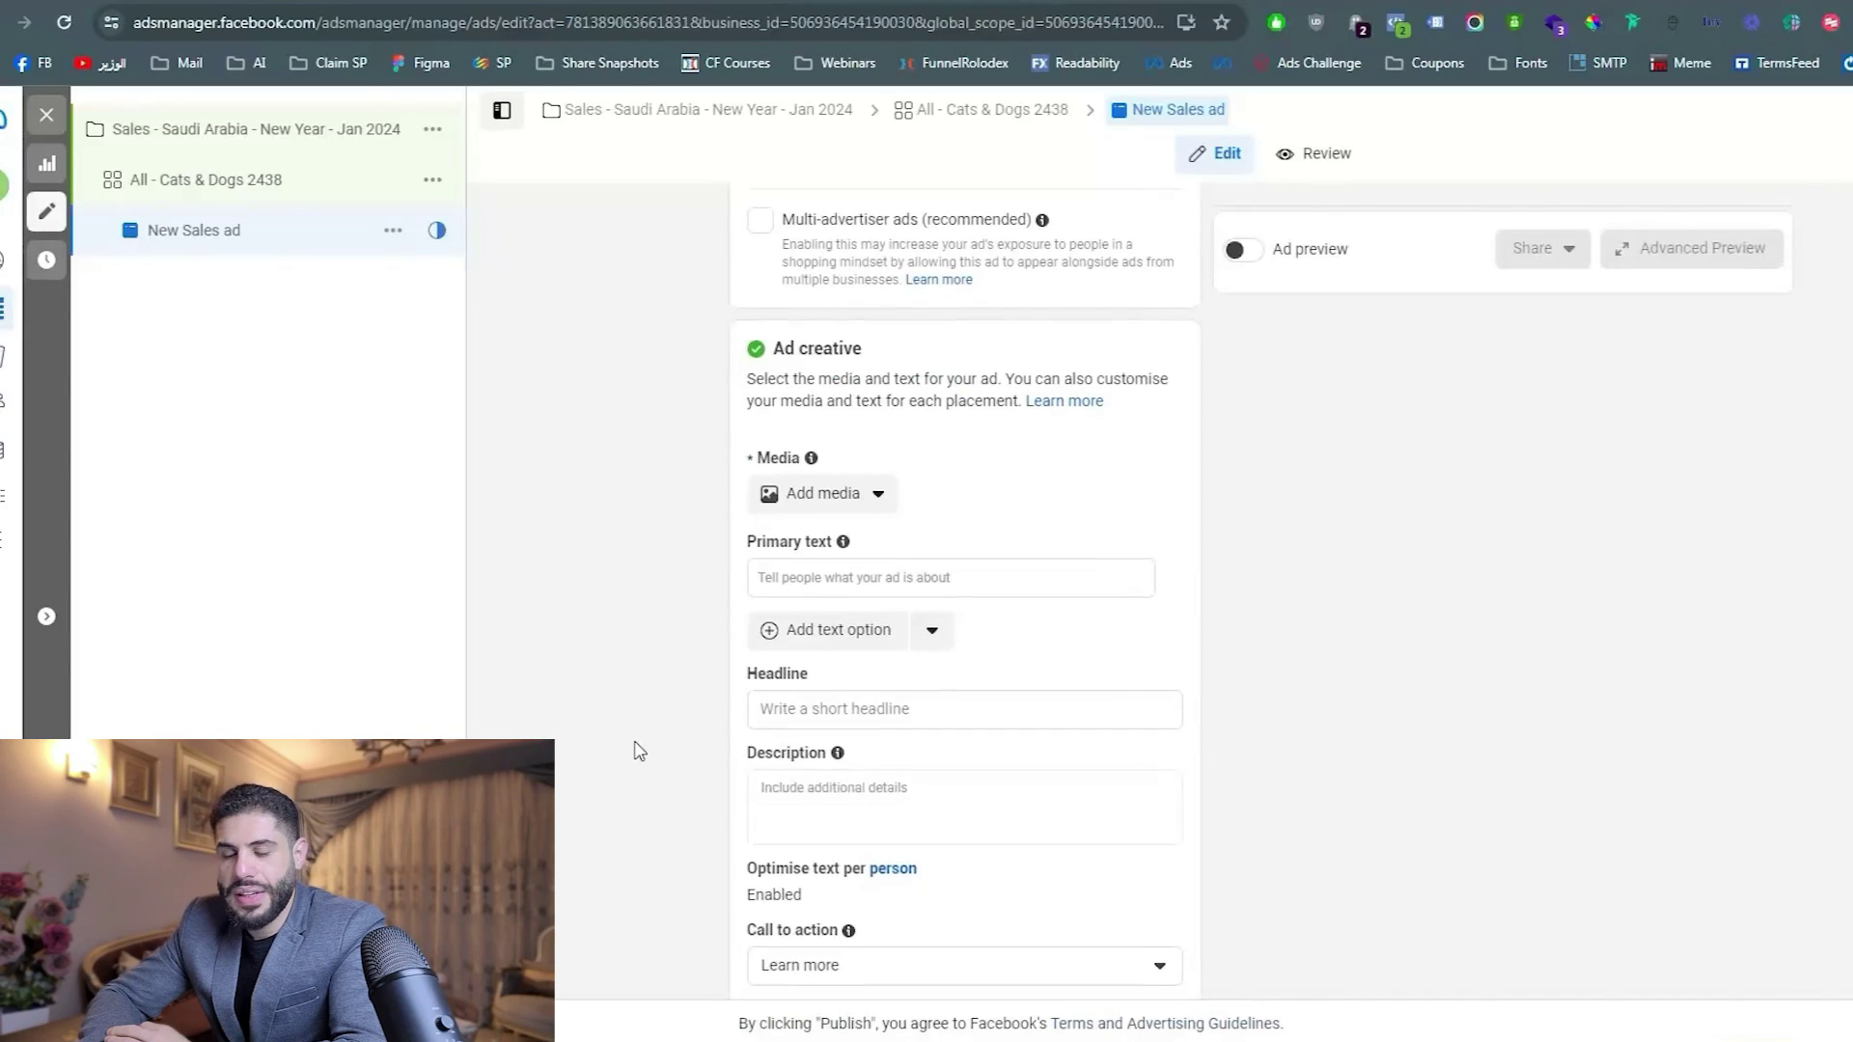
scroll(803, 408, down, 1)
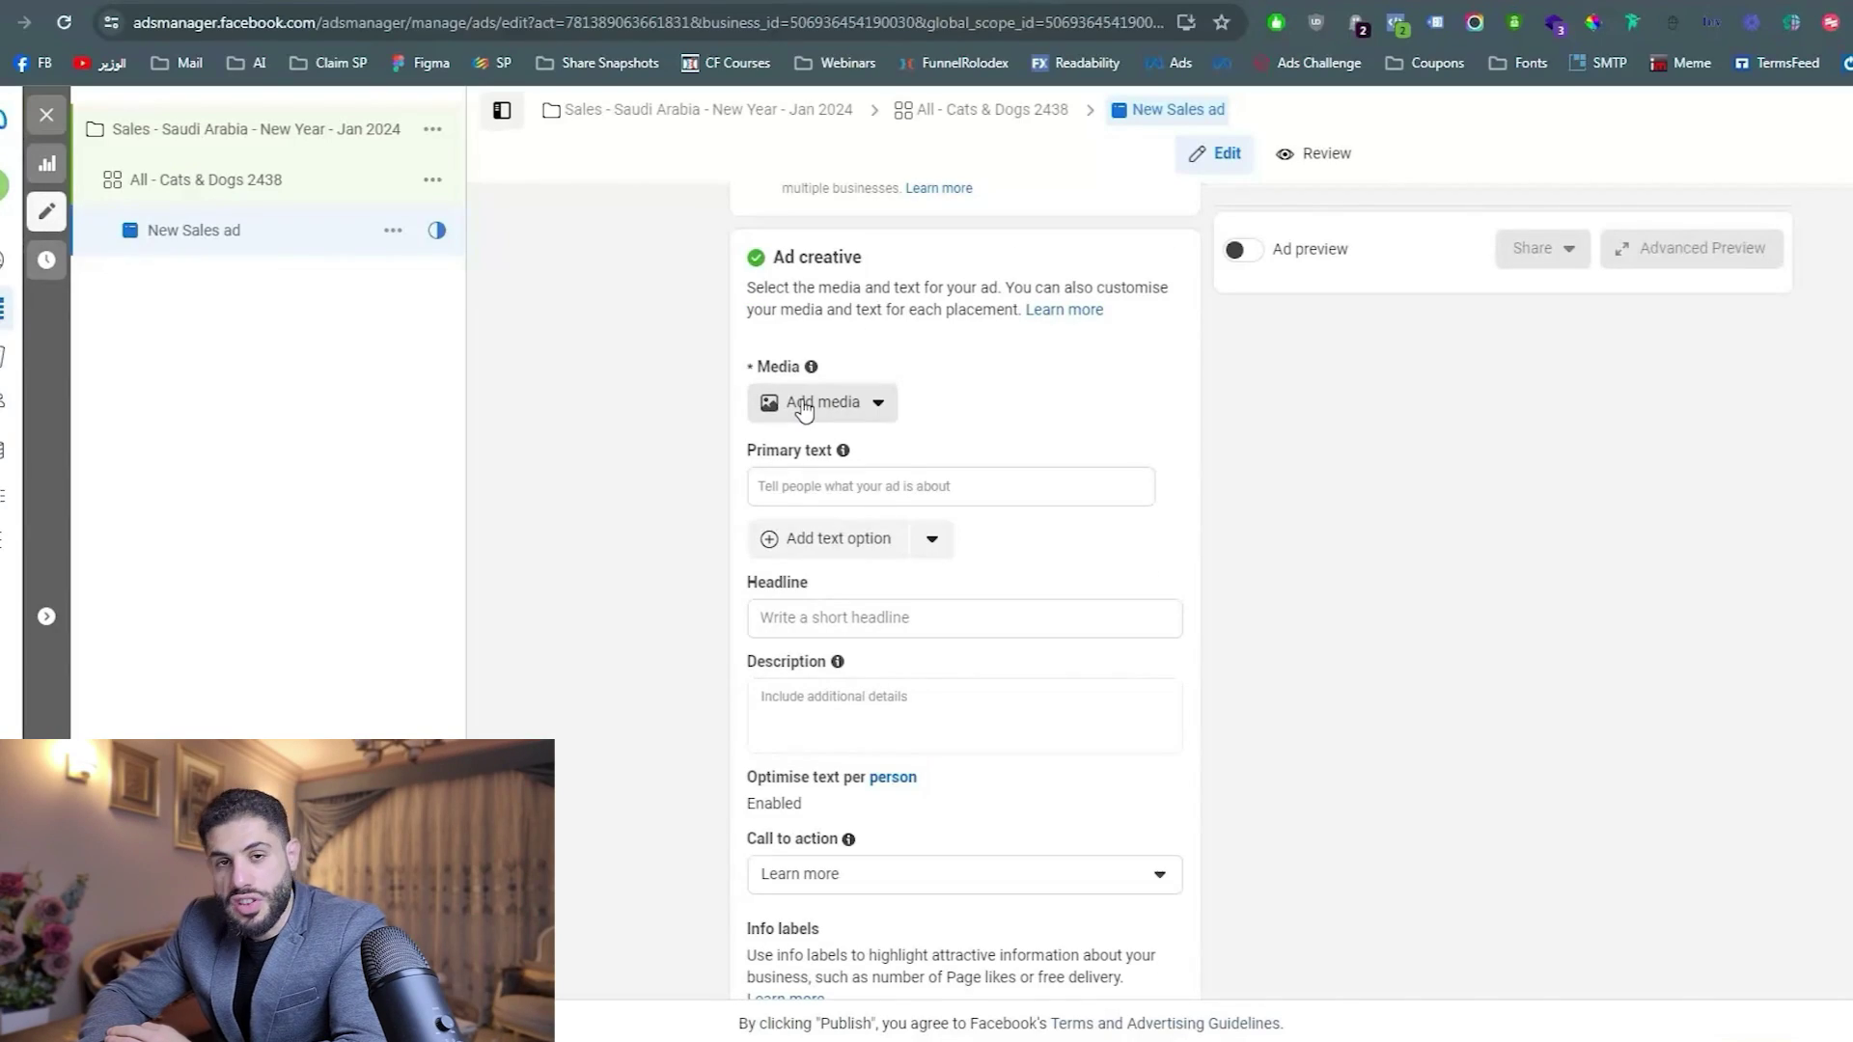
click(803, 406)
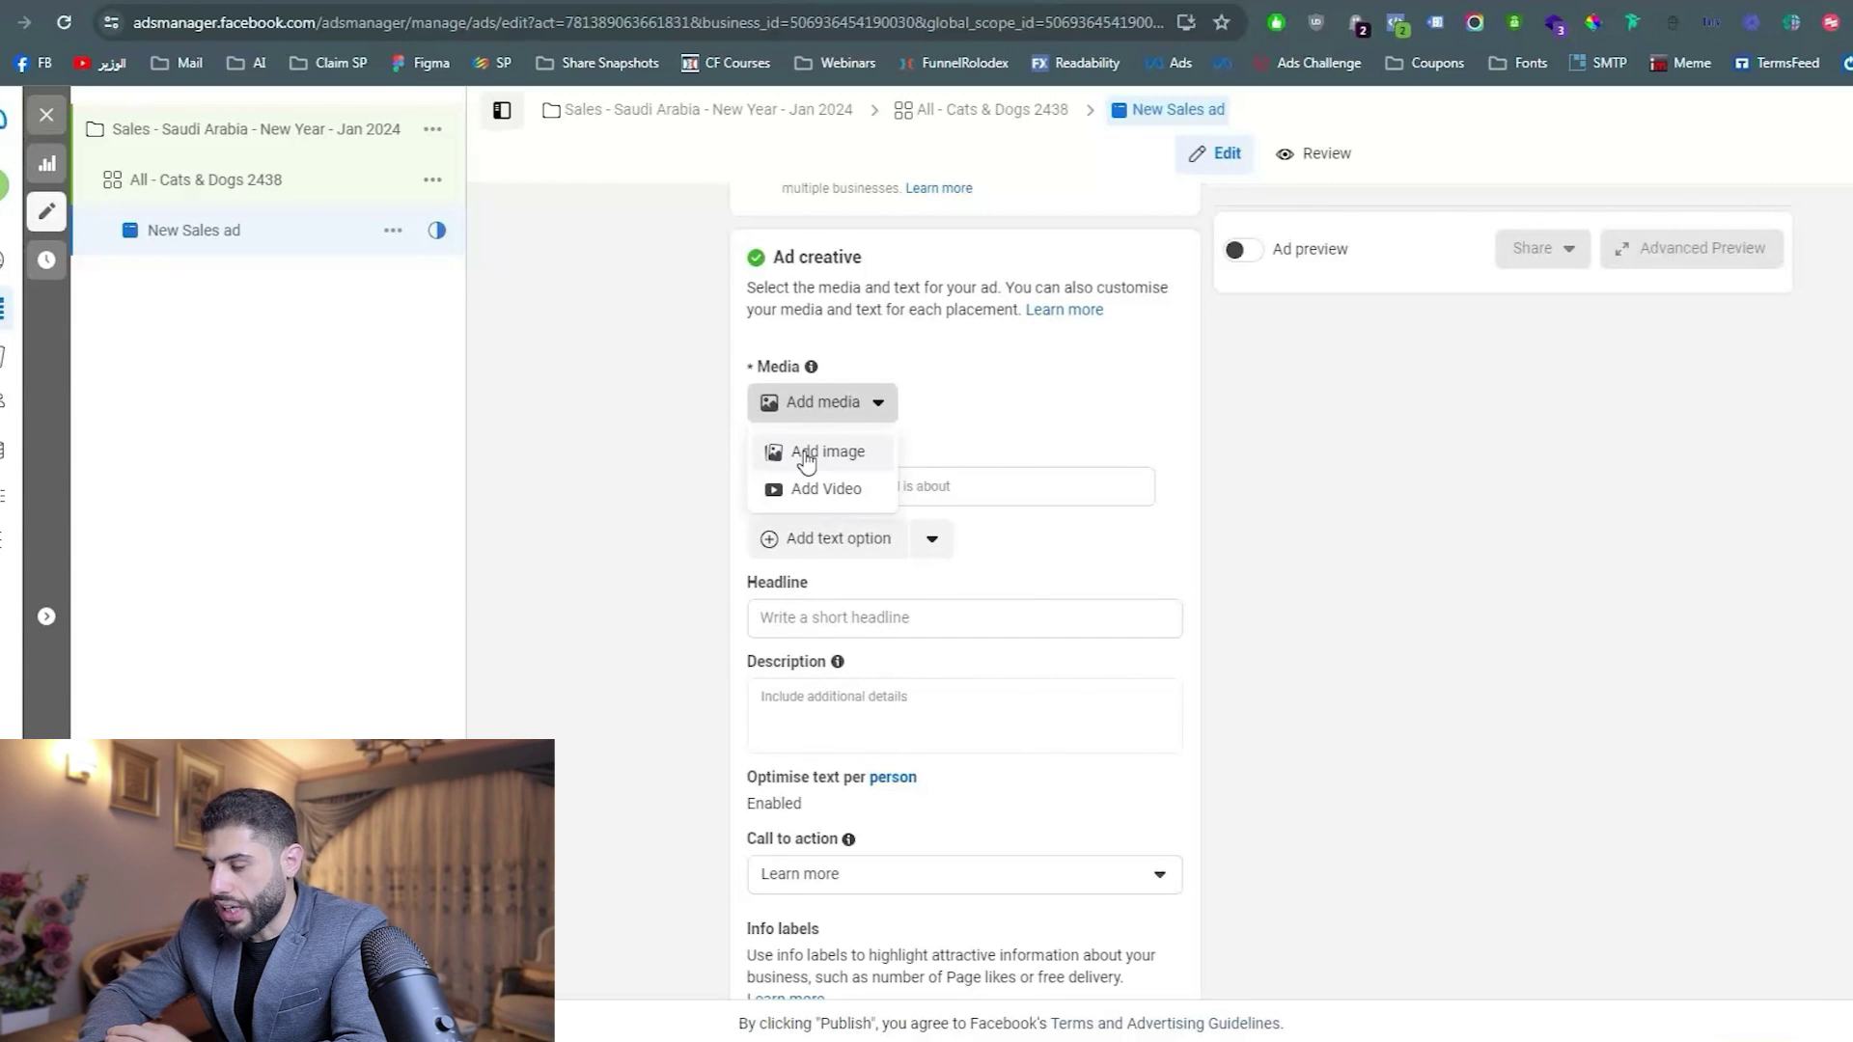
click(809, 454)
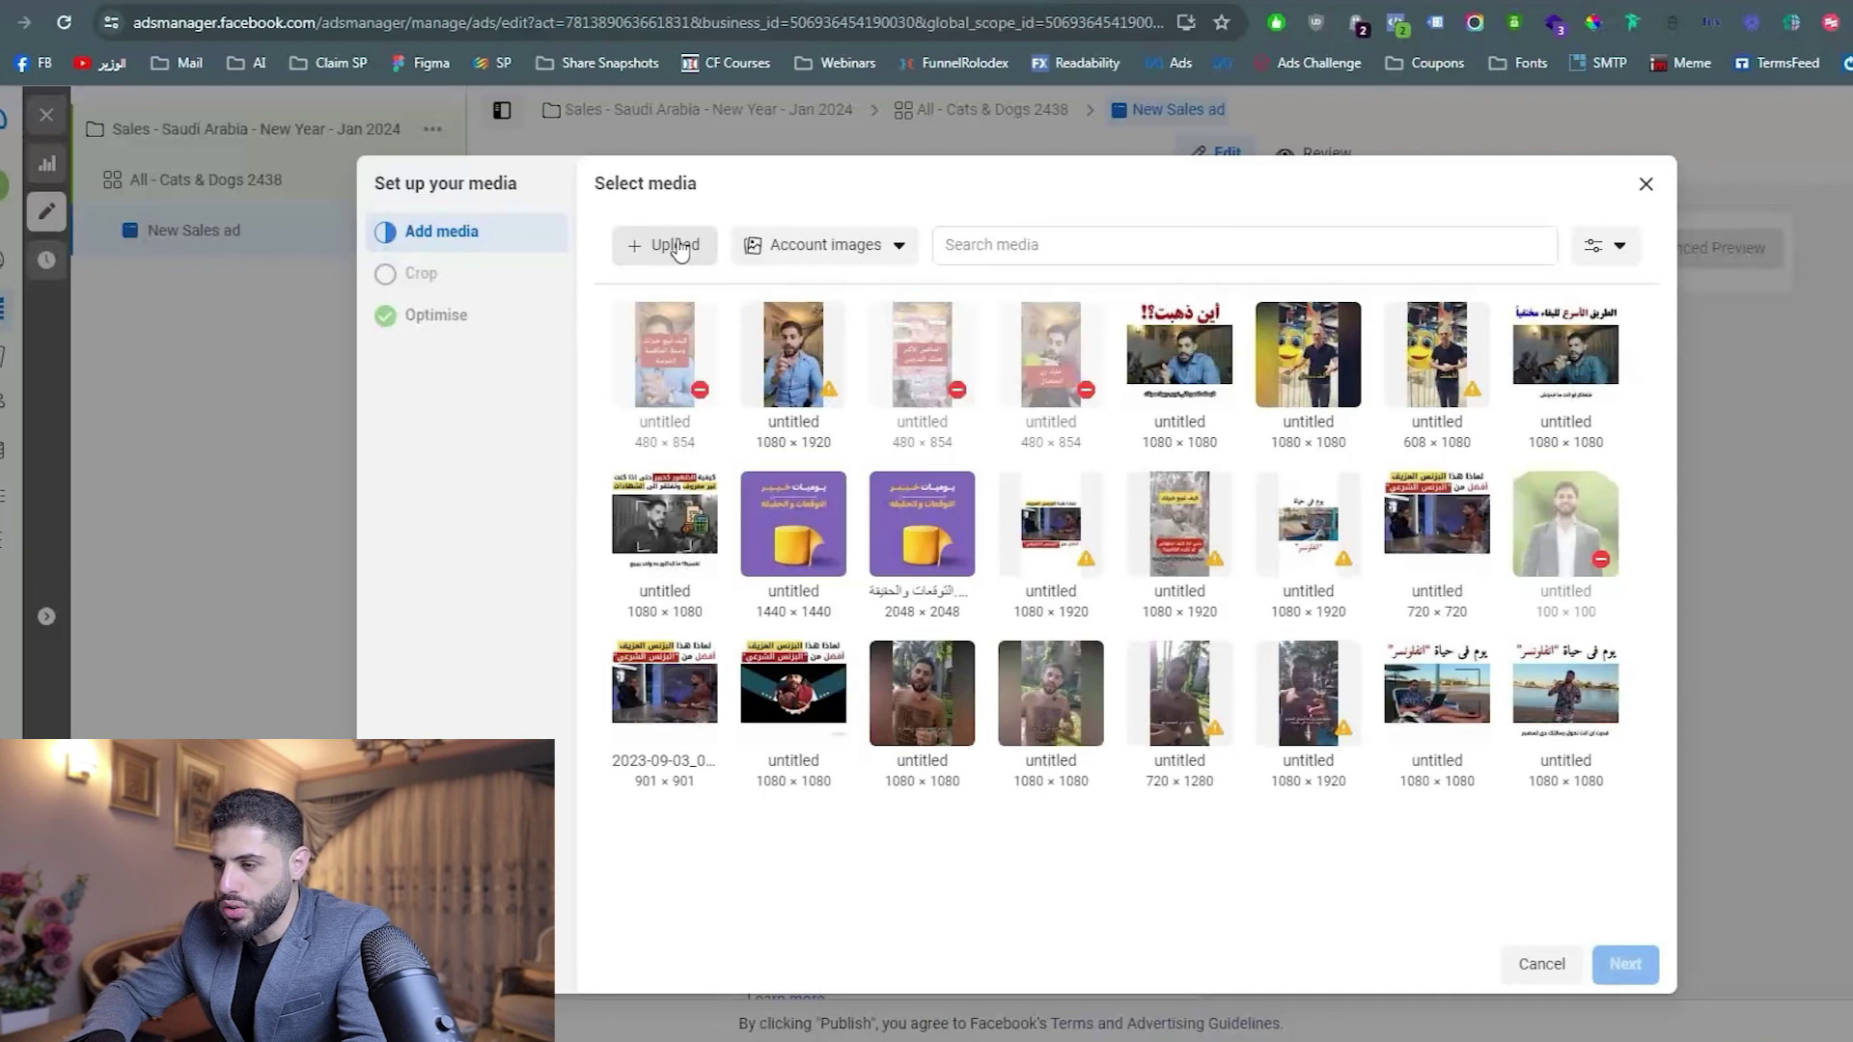
click(675, 245)
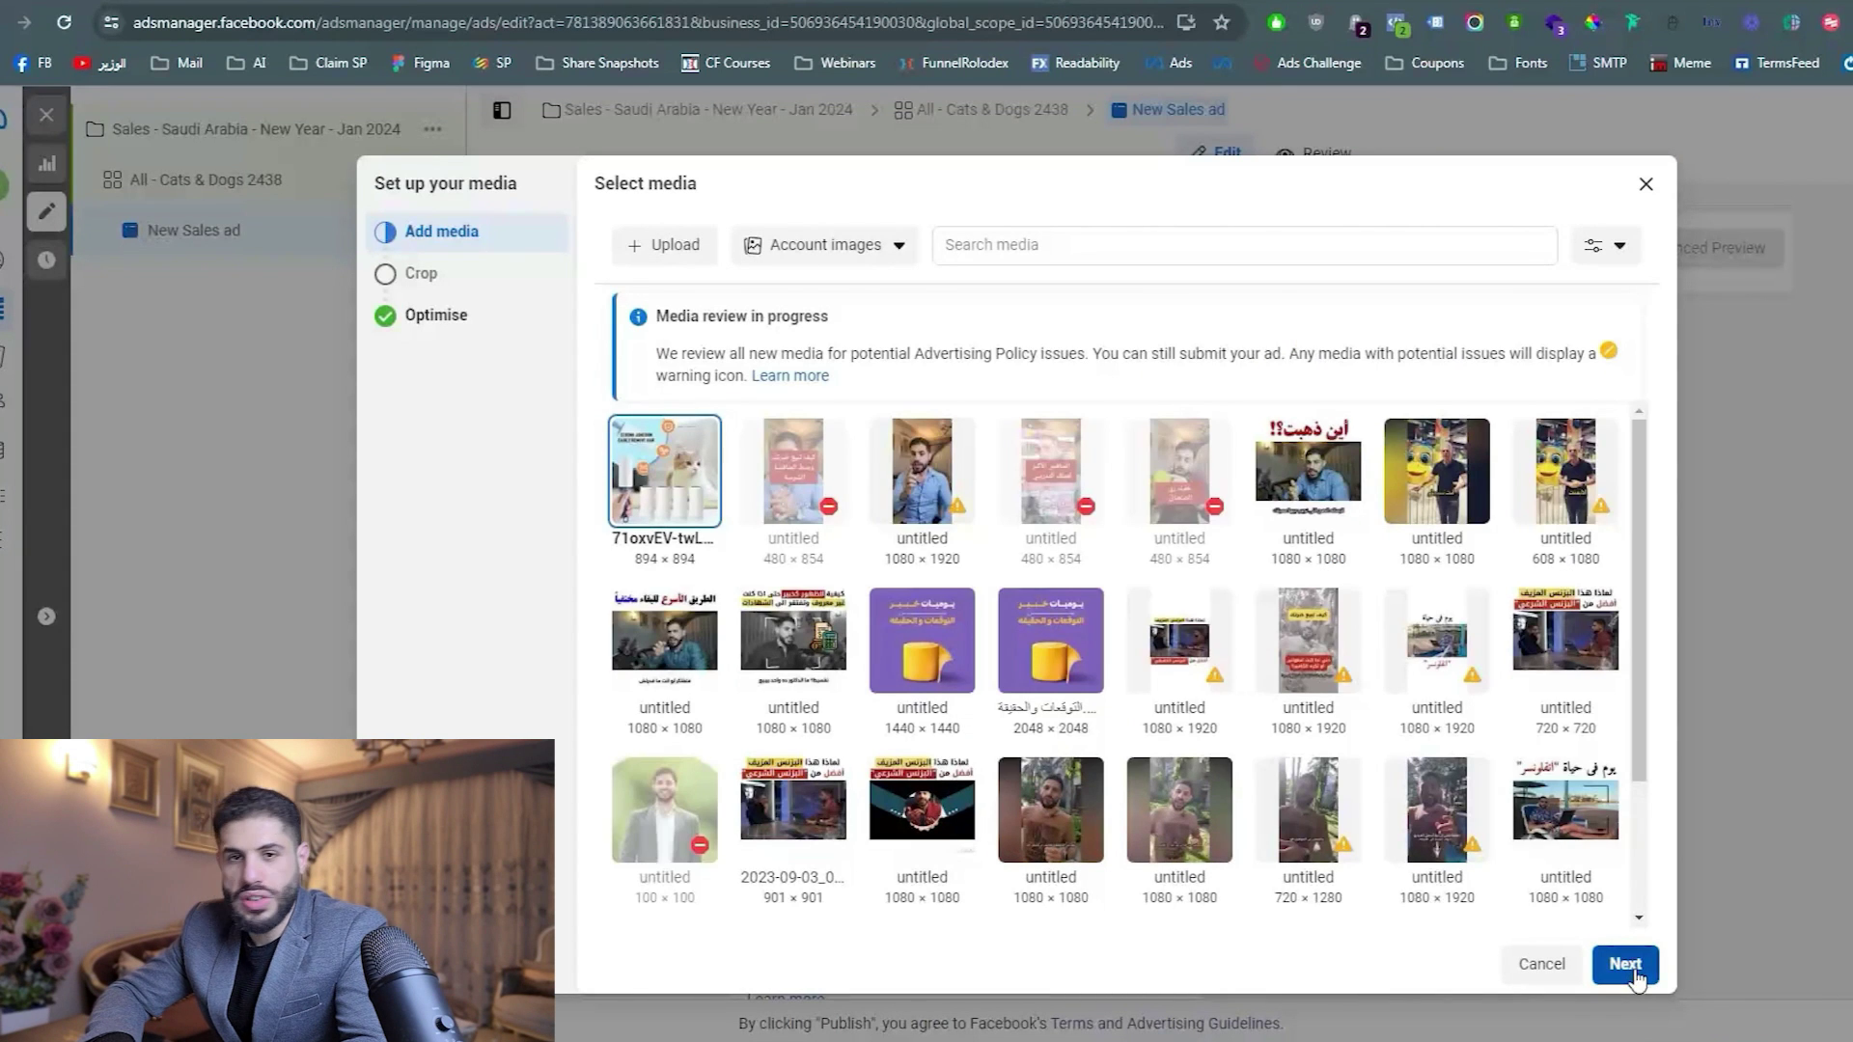
click(1626, 965)
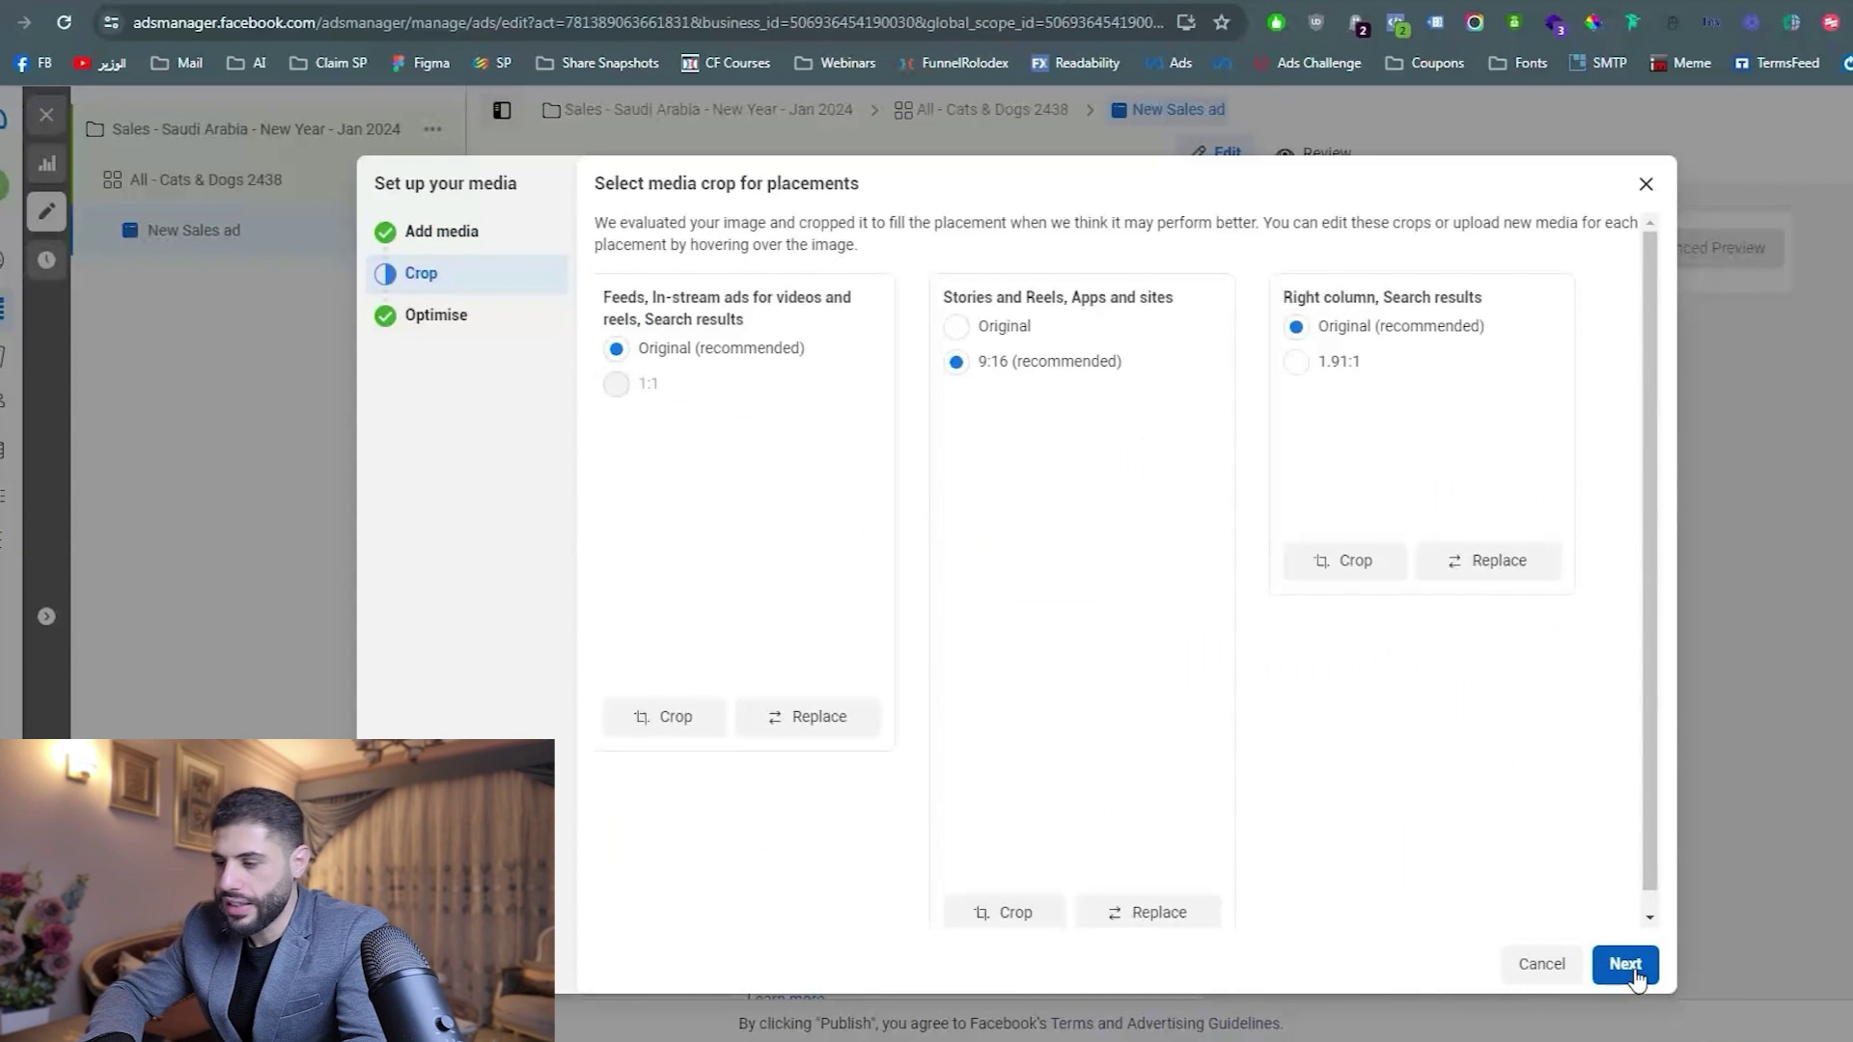
Compare the Original and 9:16 crops for Stories and Reels, keep Original, and continue to the optimisation options.
click(1010, 333)
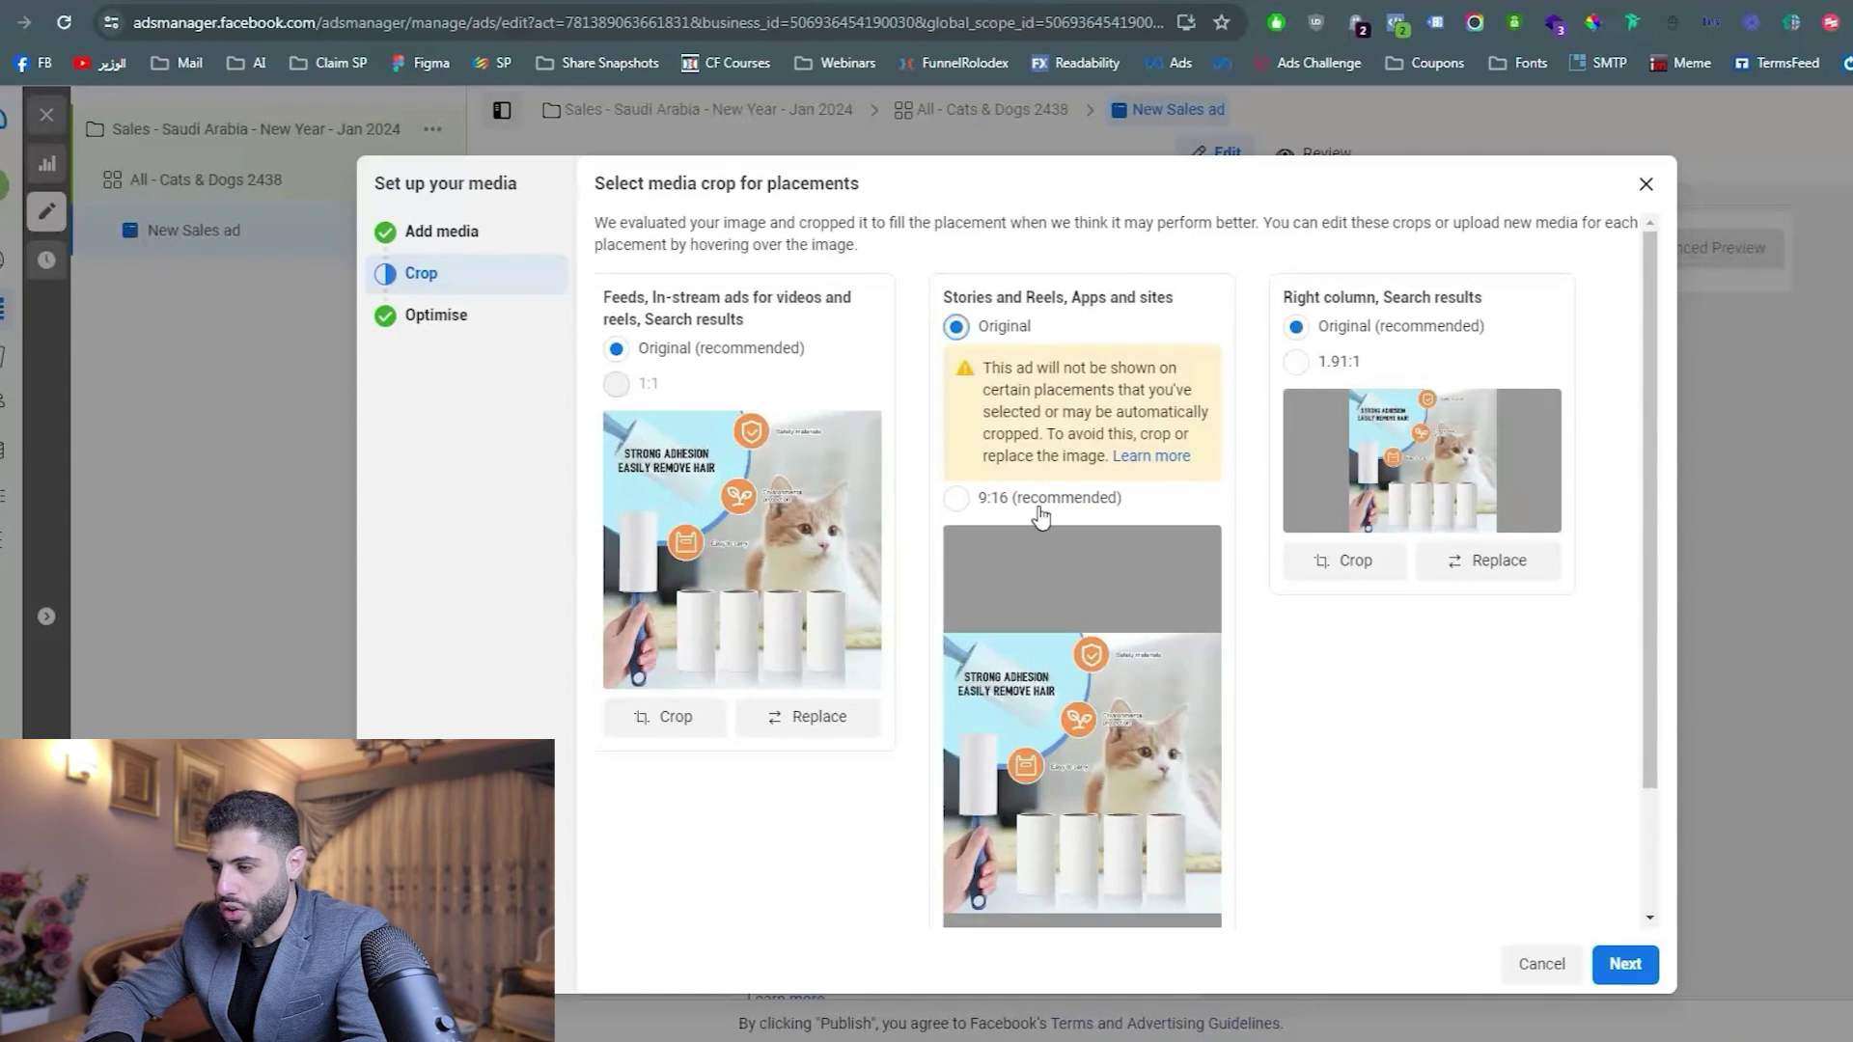
scroll(1034, 563, down, 2)
click(1064, 343)
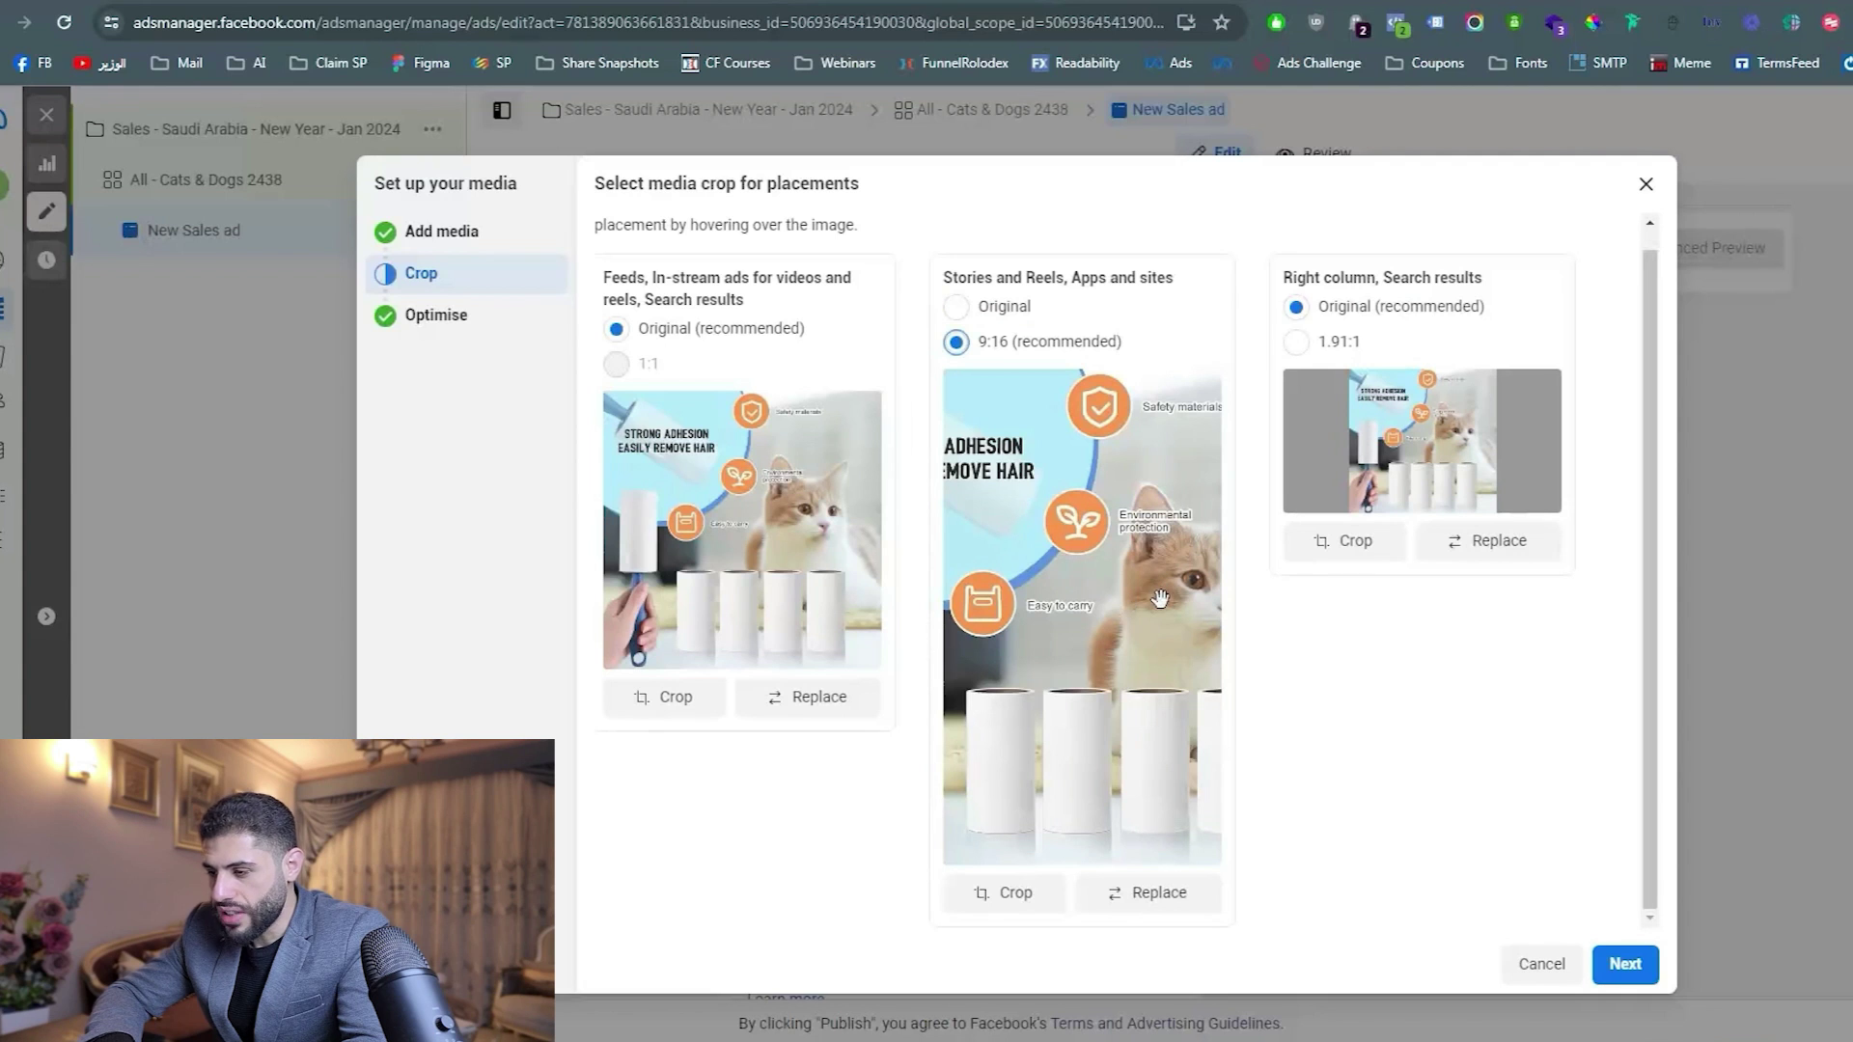
click(981, 311)
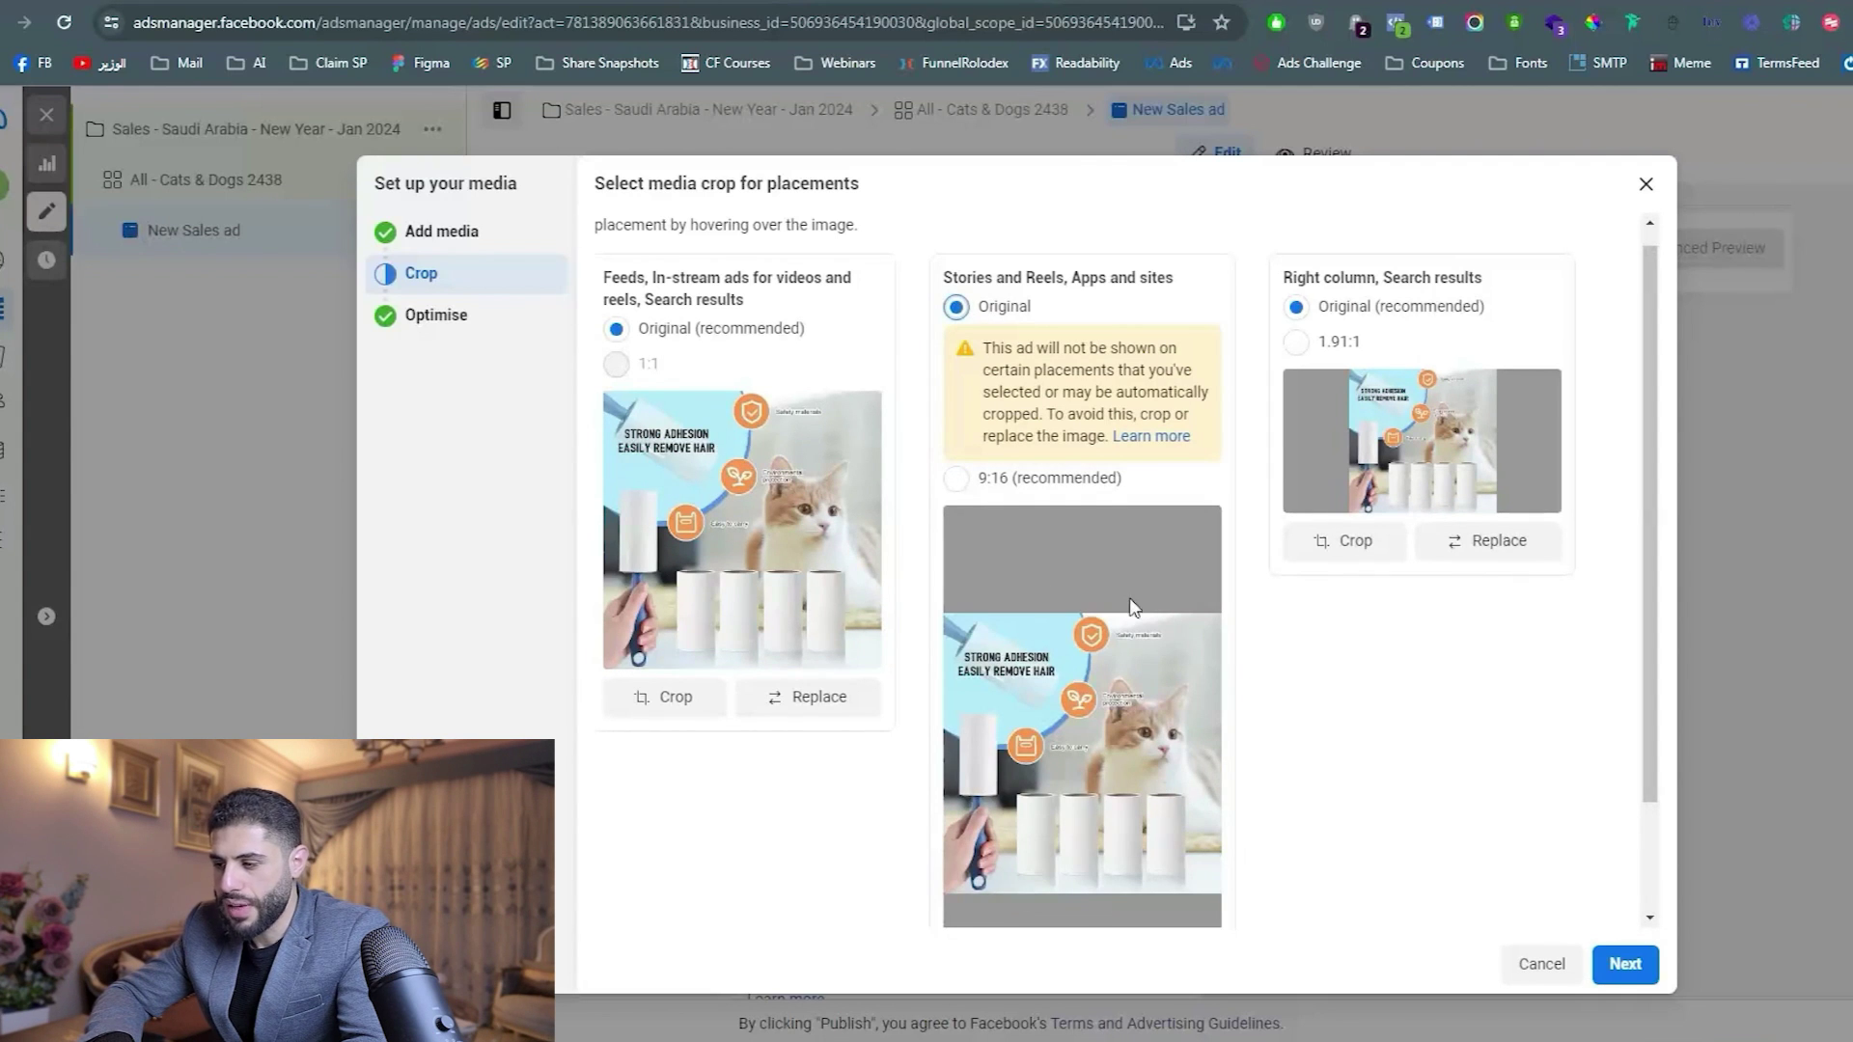
scroll(1130, 598, down, 1)
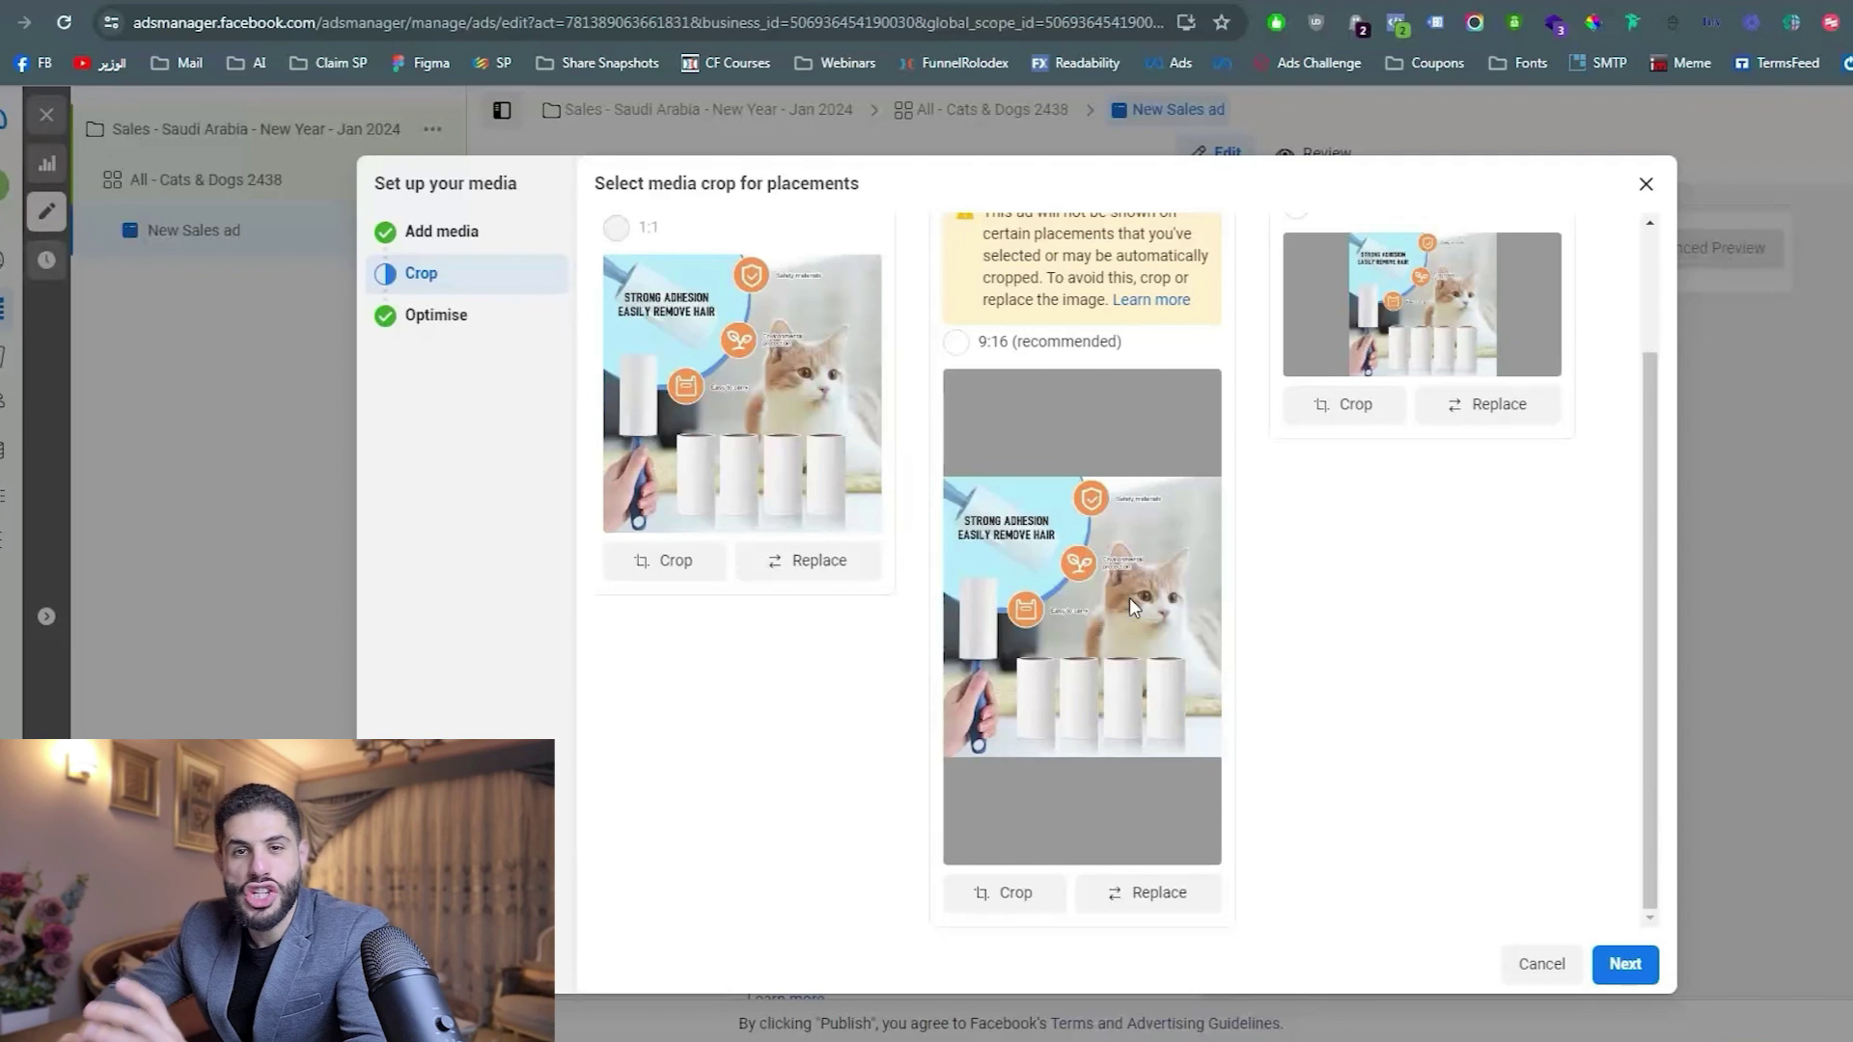
click(1625, 964)
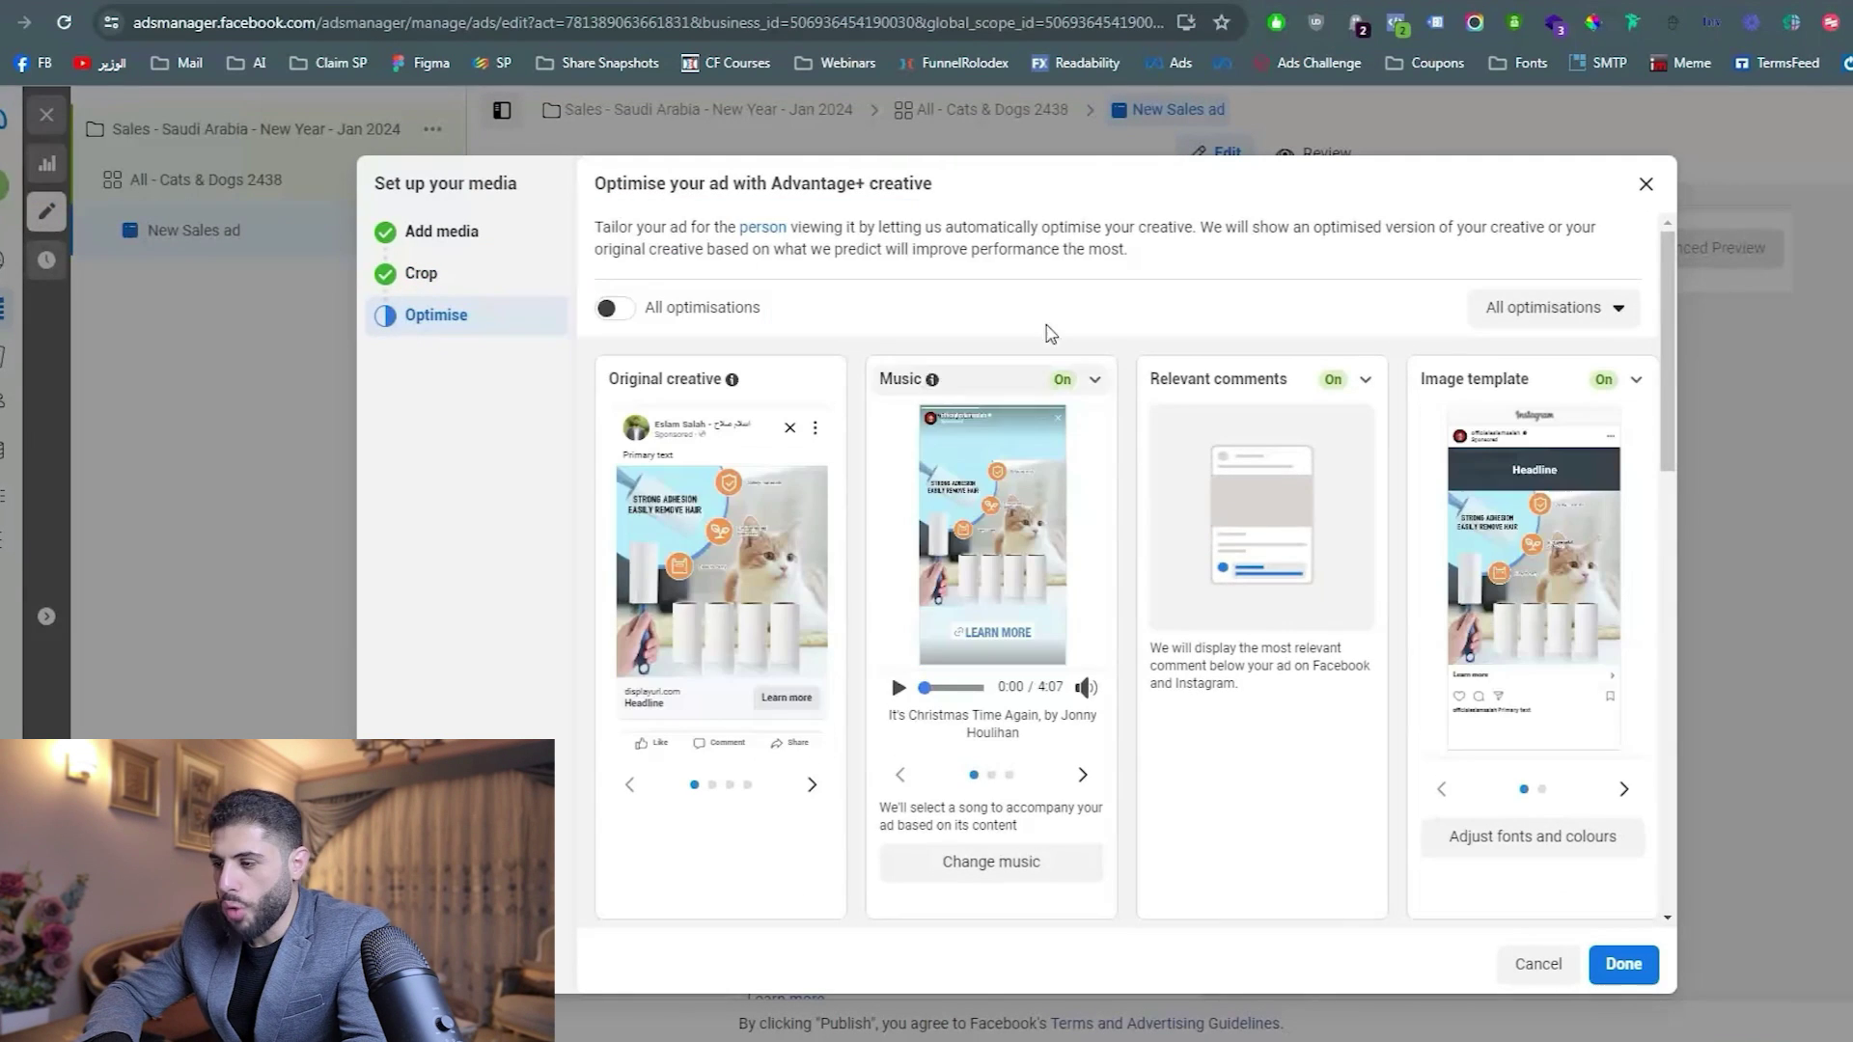
Turn on all Advantage+ creative optimisations for the ad image, review each enhancement, and save them.
scroll(1047, 326, down, 1)
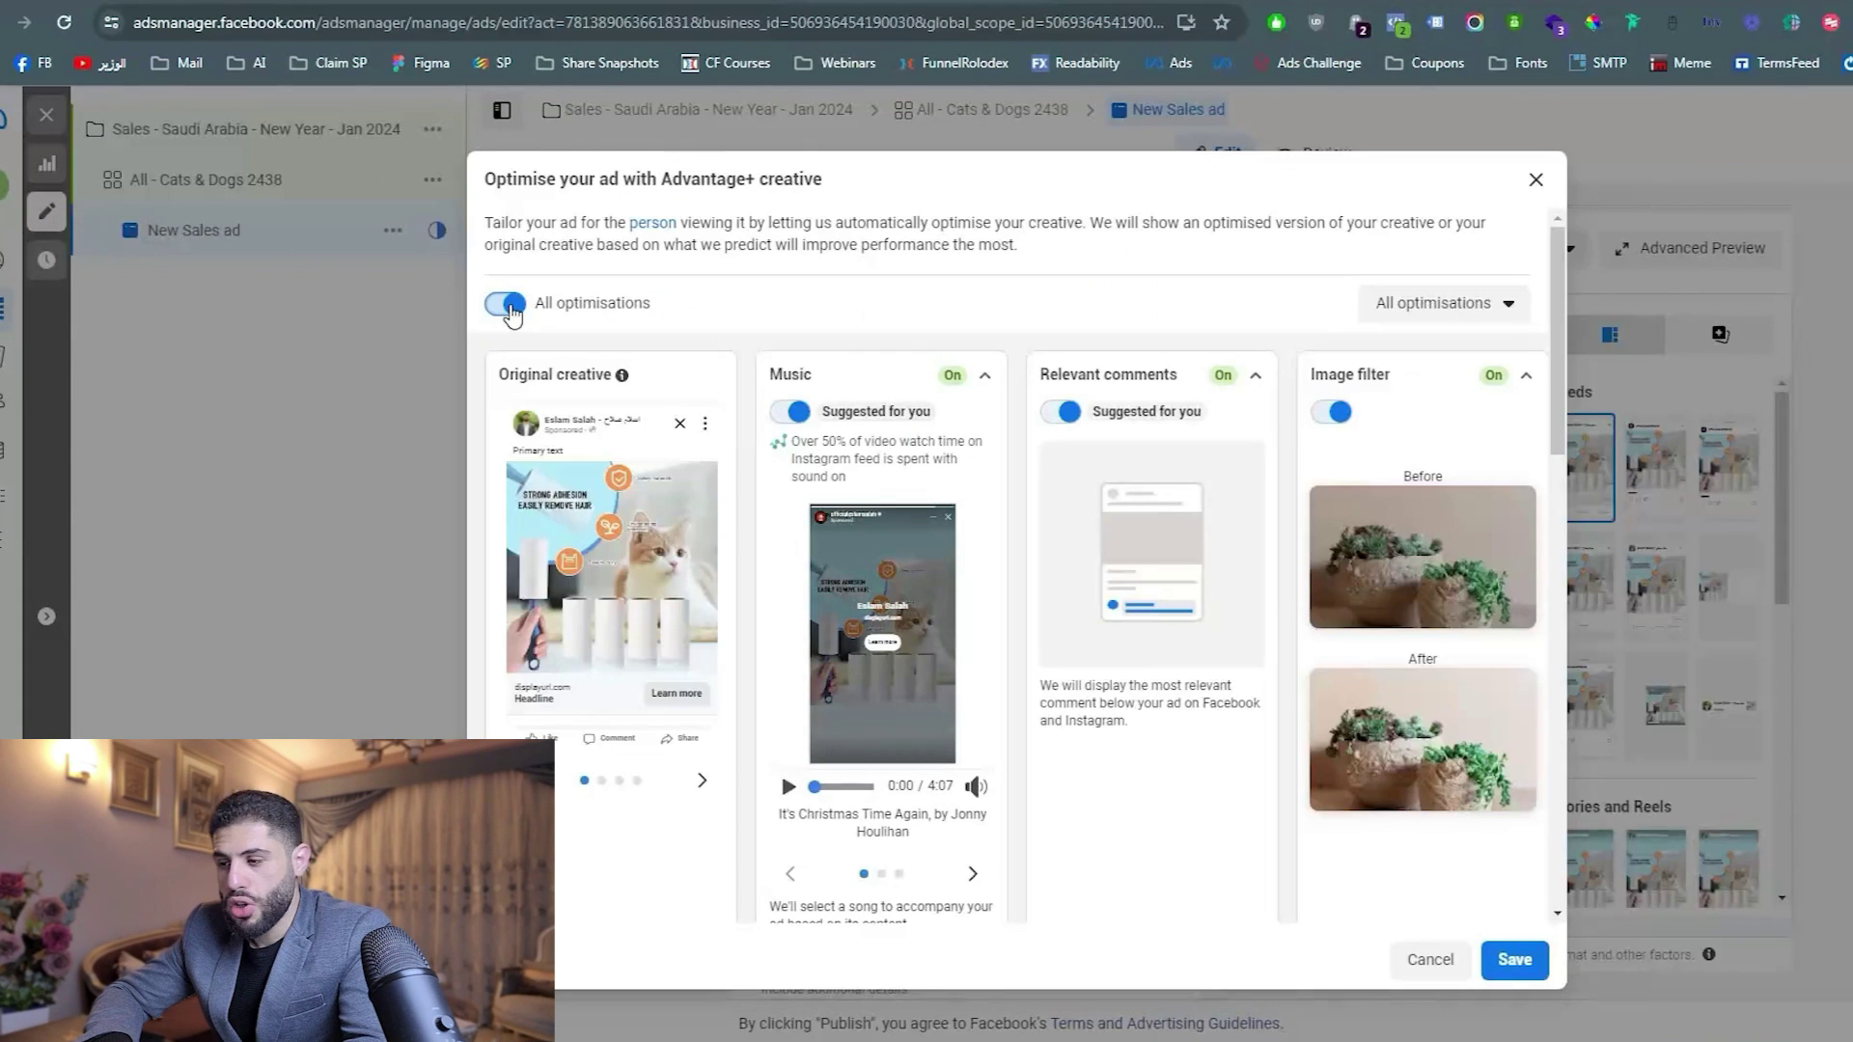
scroll(511, 314, down, 6)
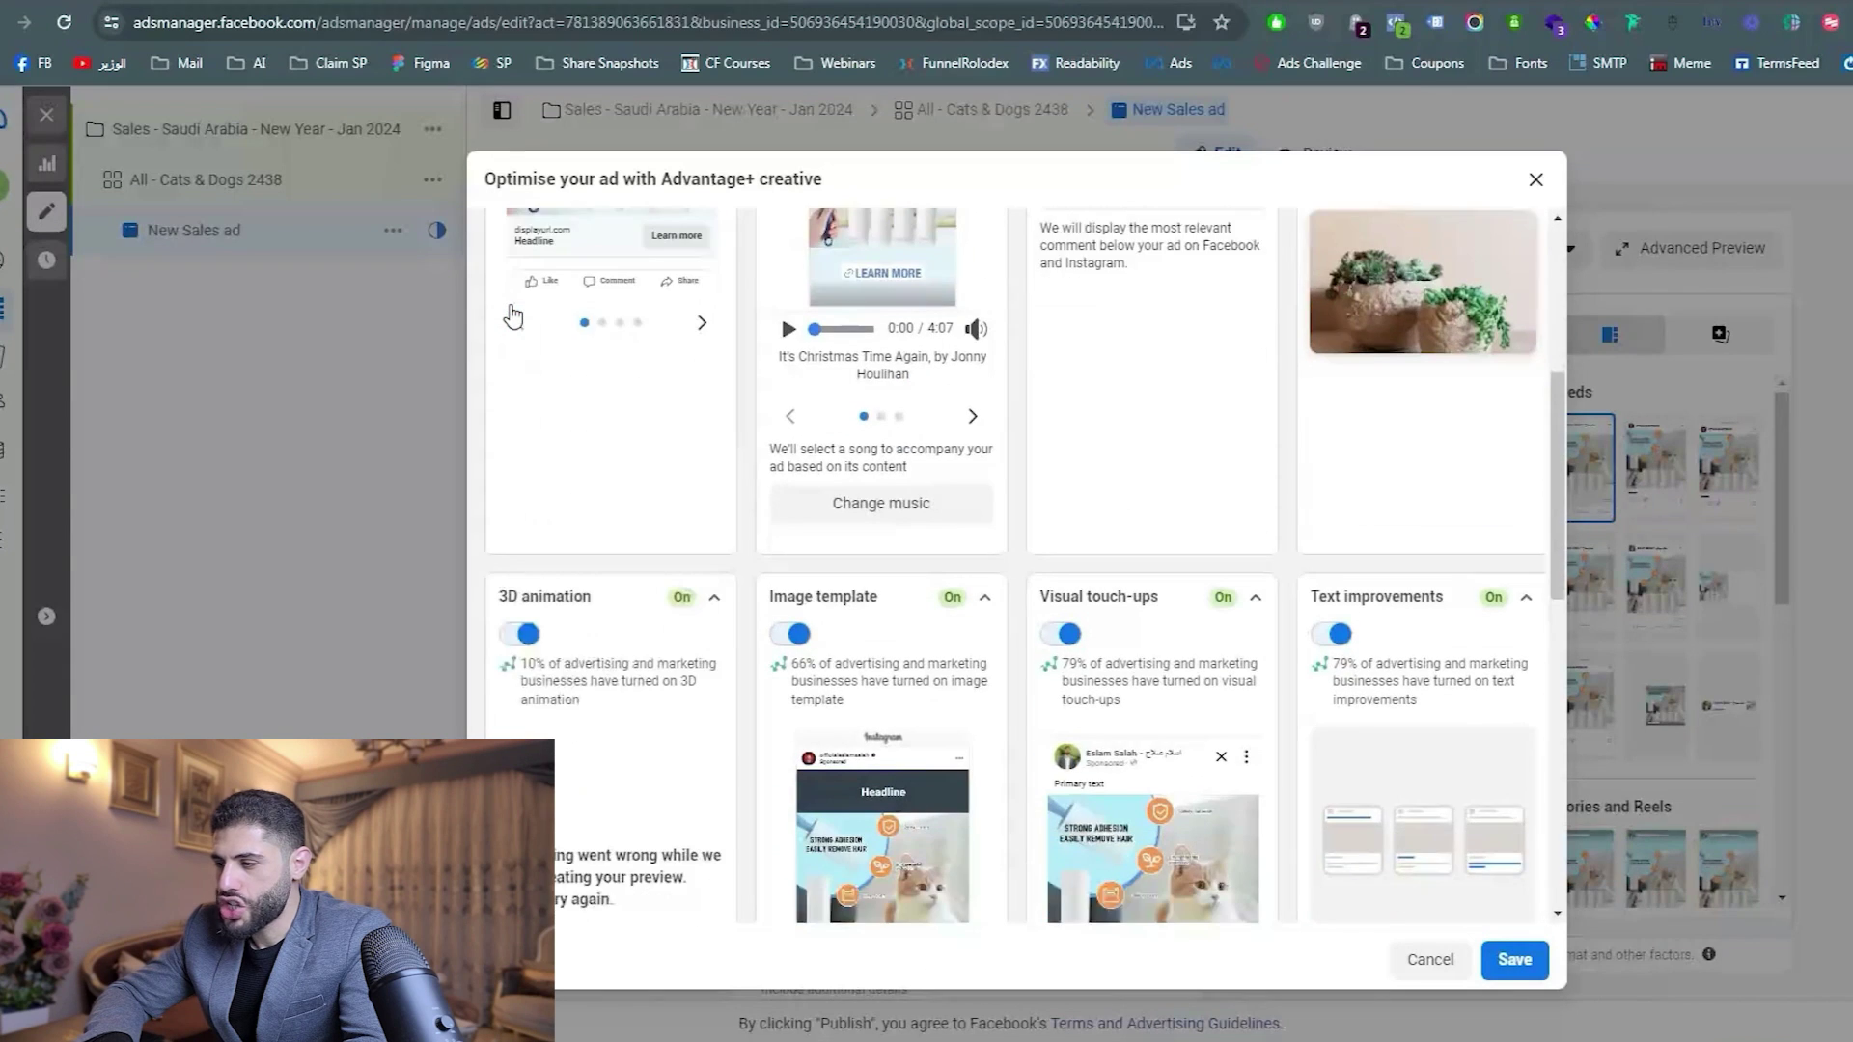
scroll(512, 315, down, 1)
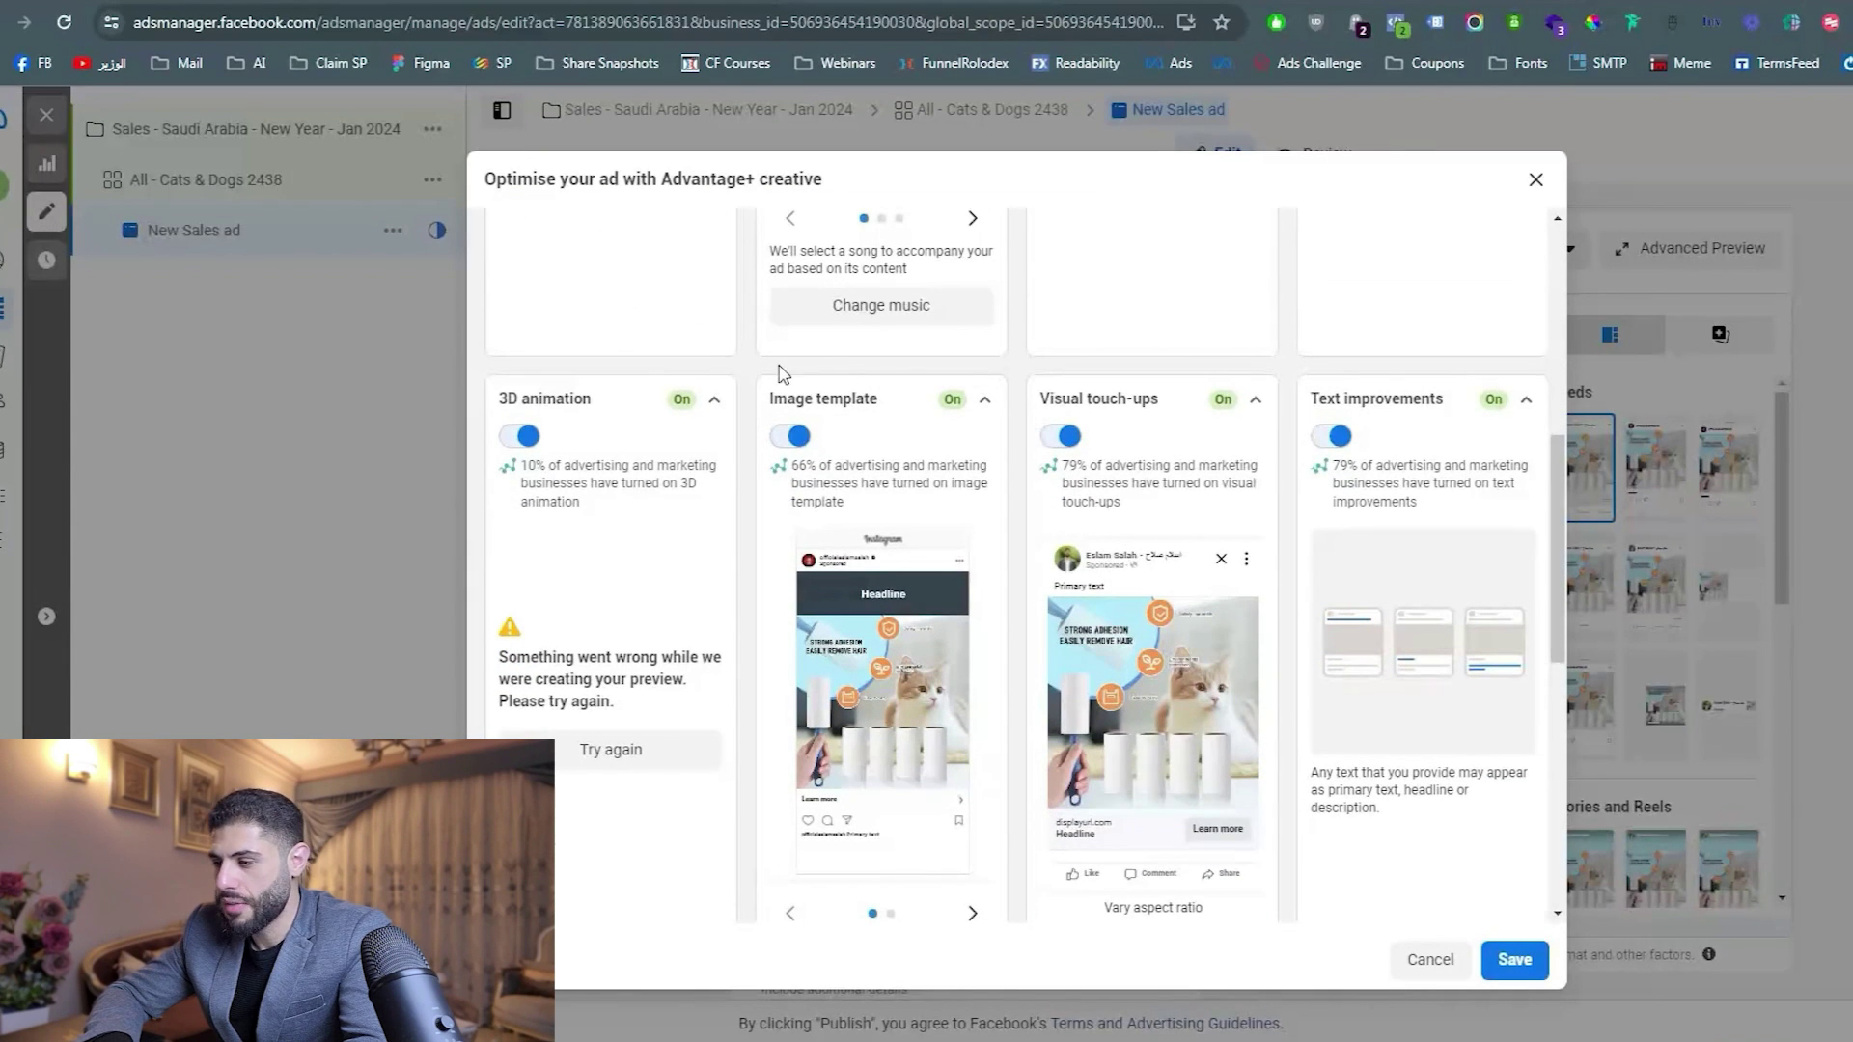
scroll(830, 579, down, 6)
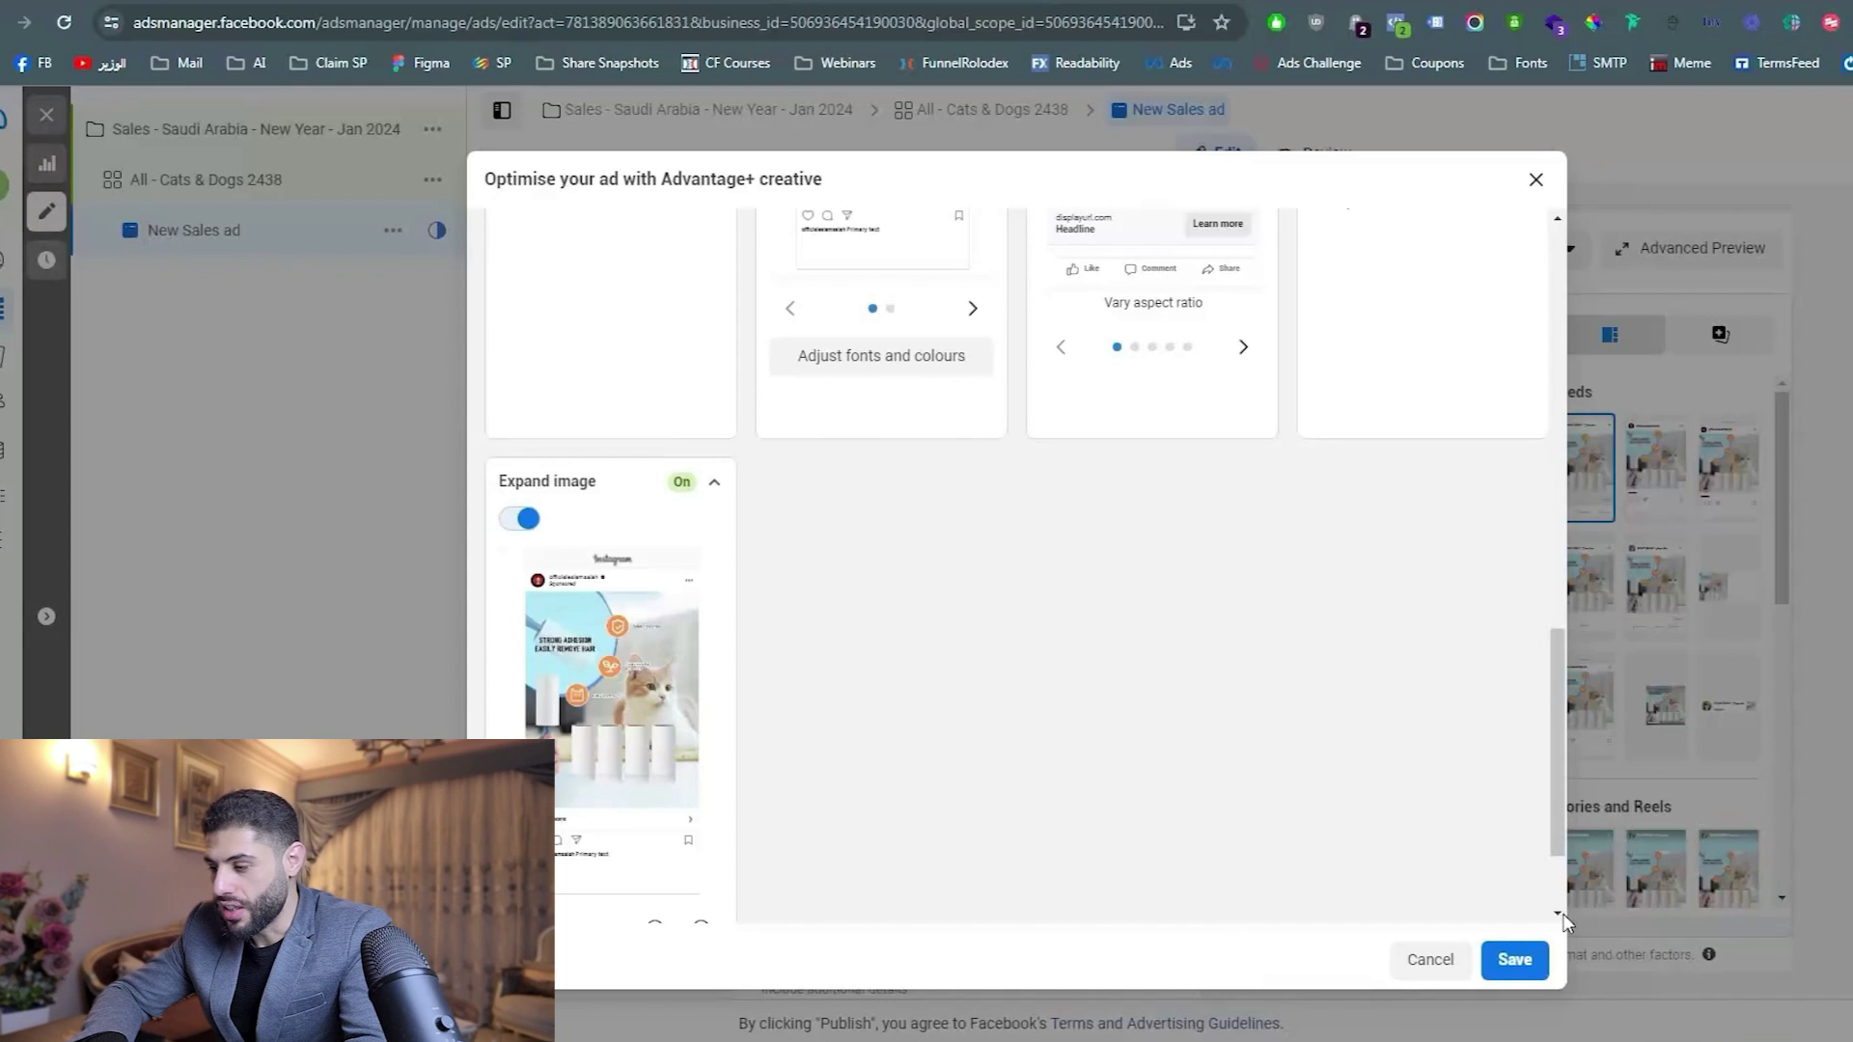
click(1525, 960)
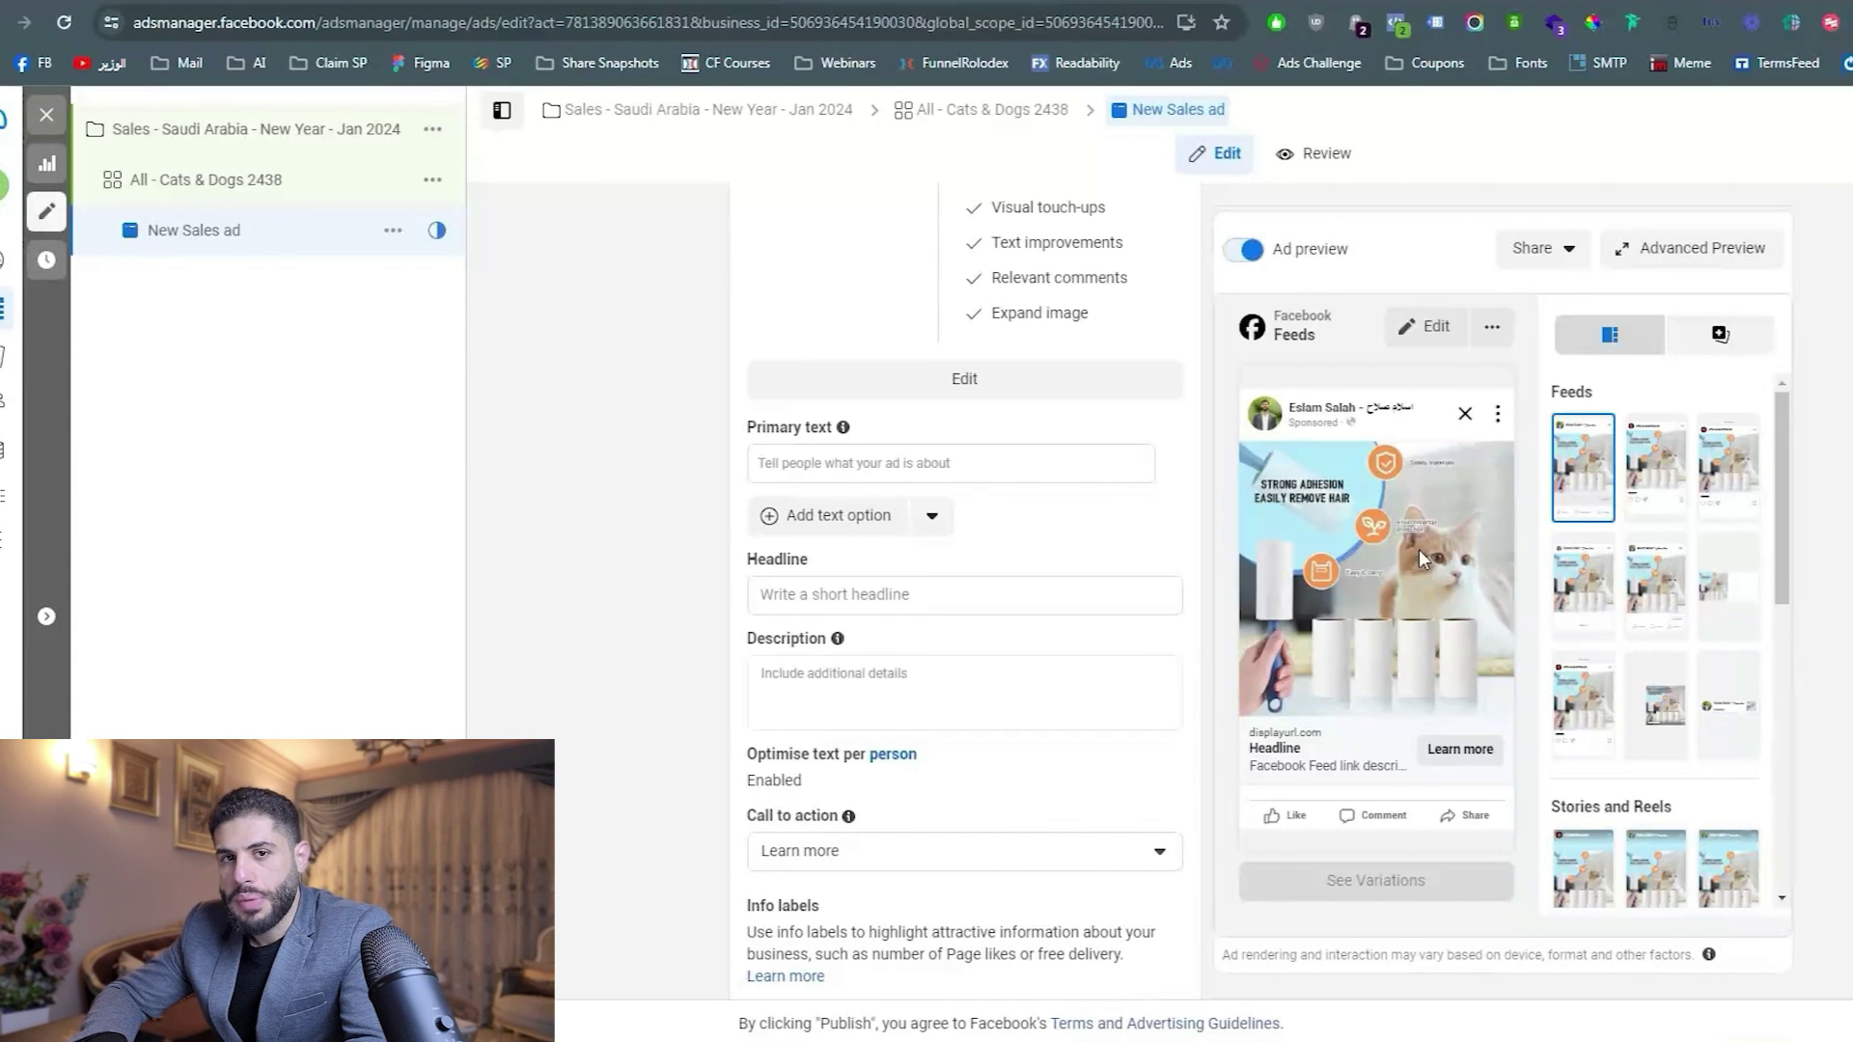
Preview the ad in Instagram feed, Instagram profile feed and Facebook Stories, and return to the Facebook Feeds preview.
scroll(1419, 549, down, 1)
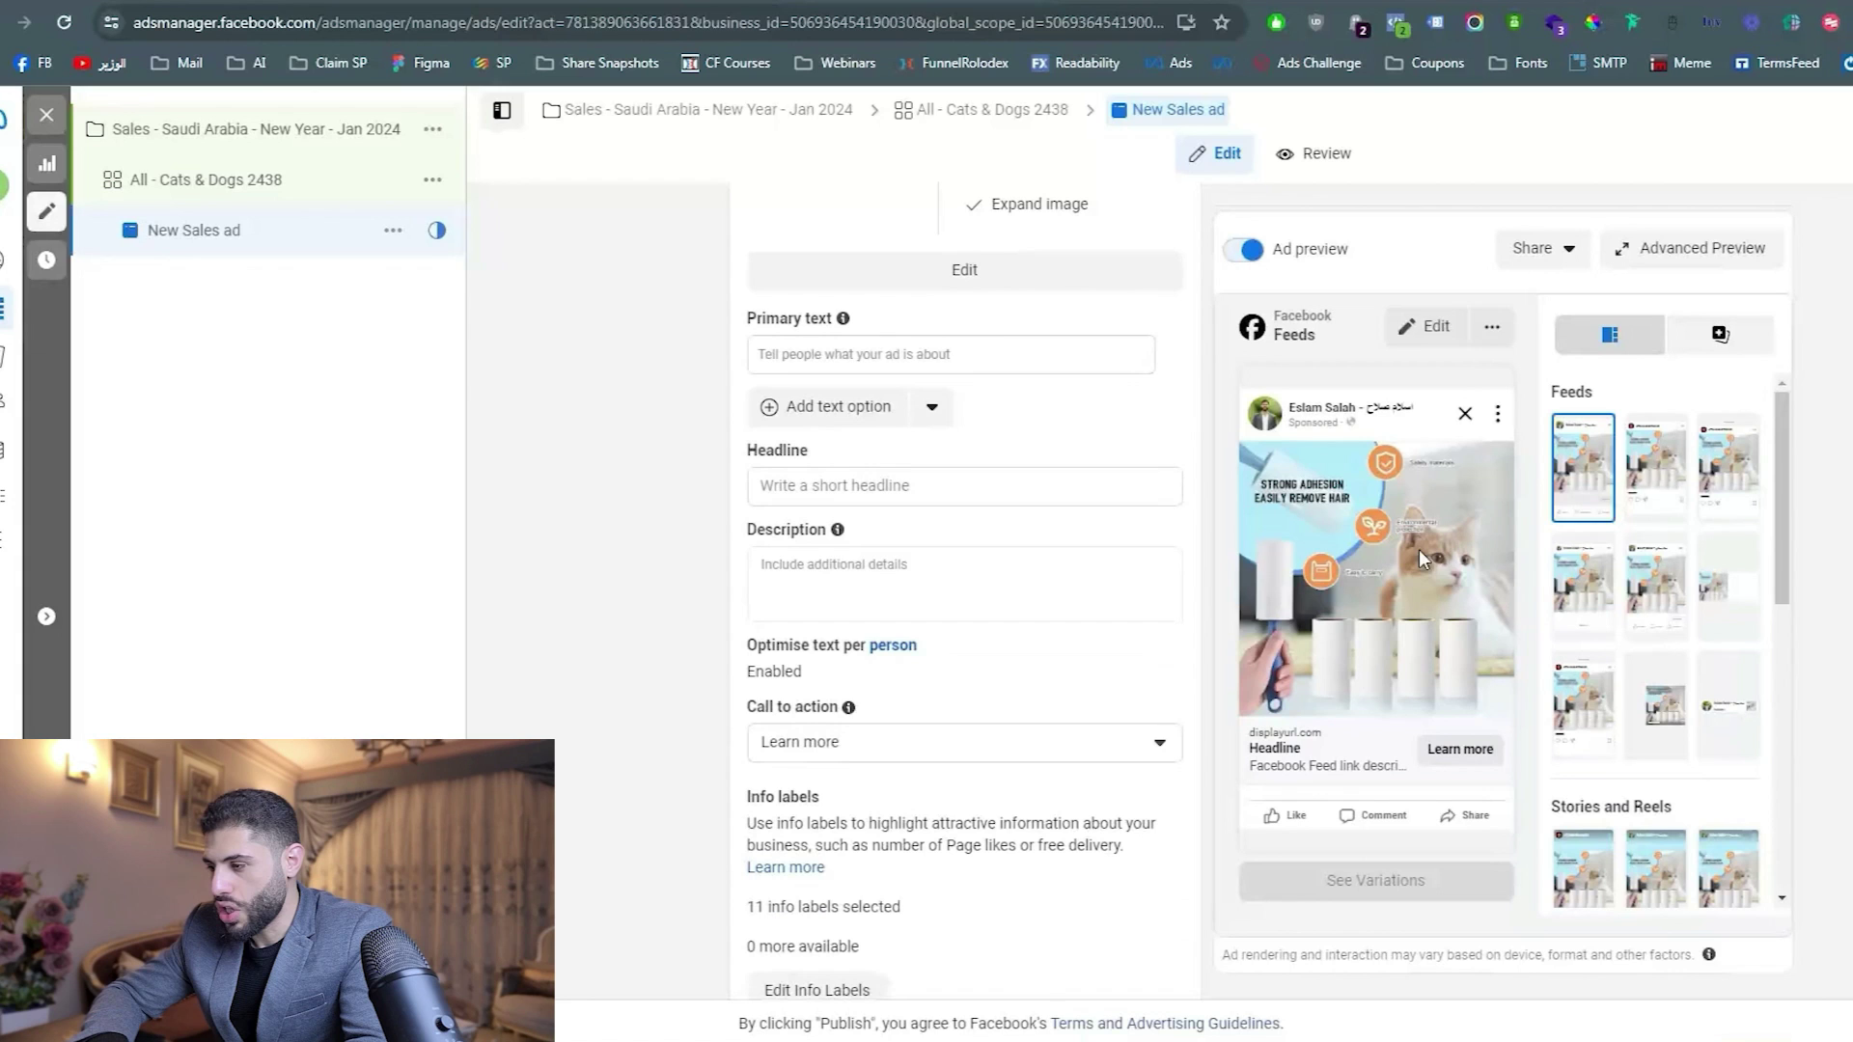
click(1652, 458)
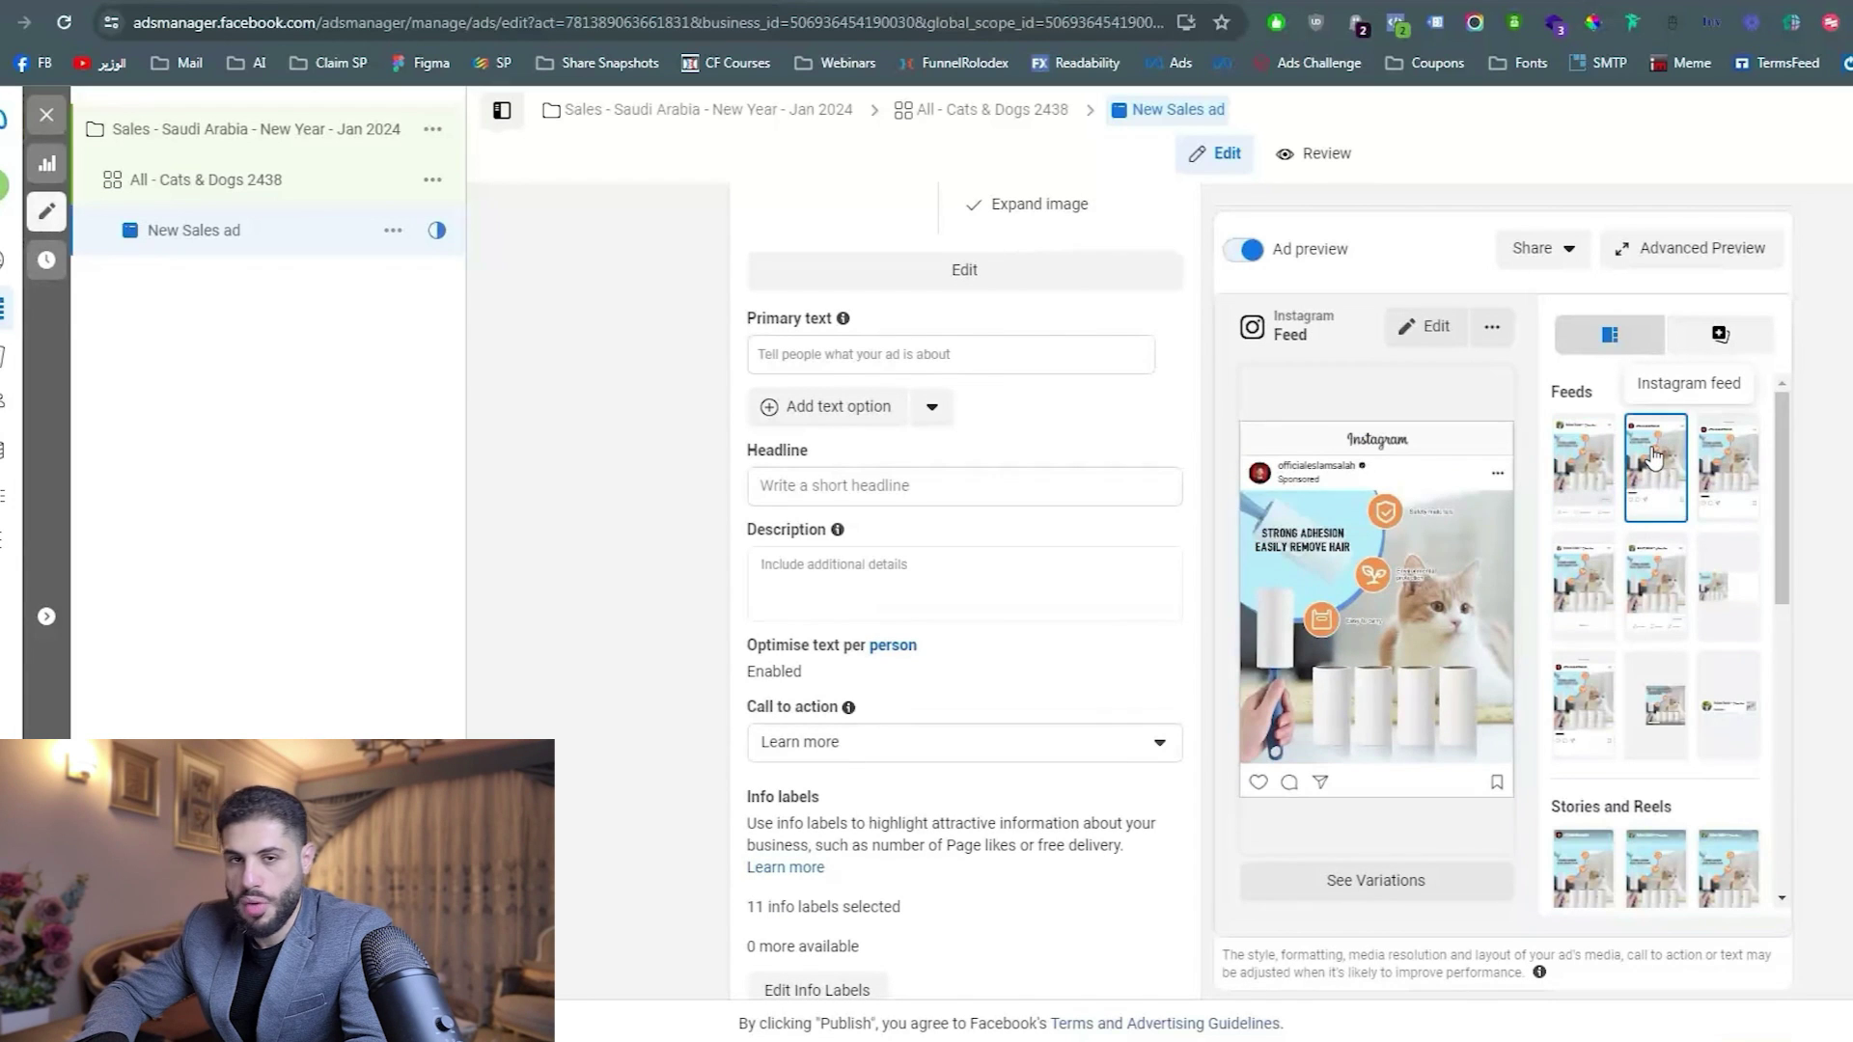
click(1728, 460)
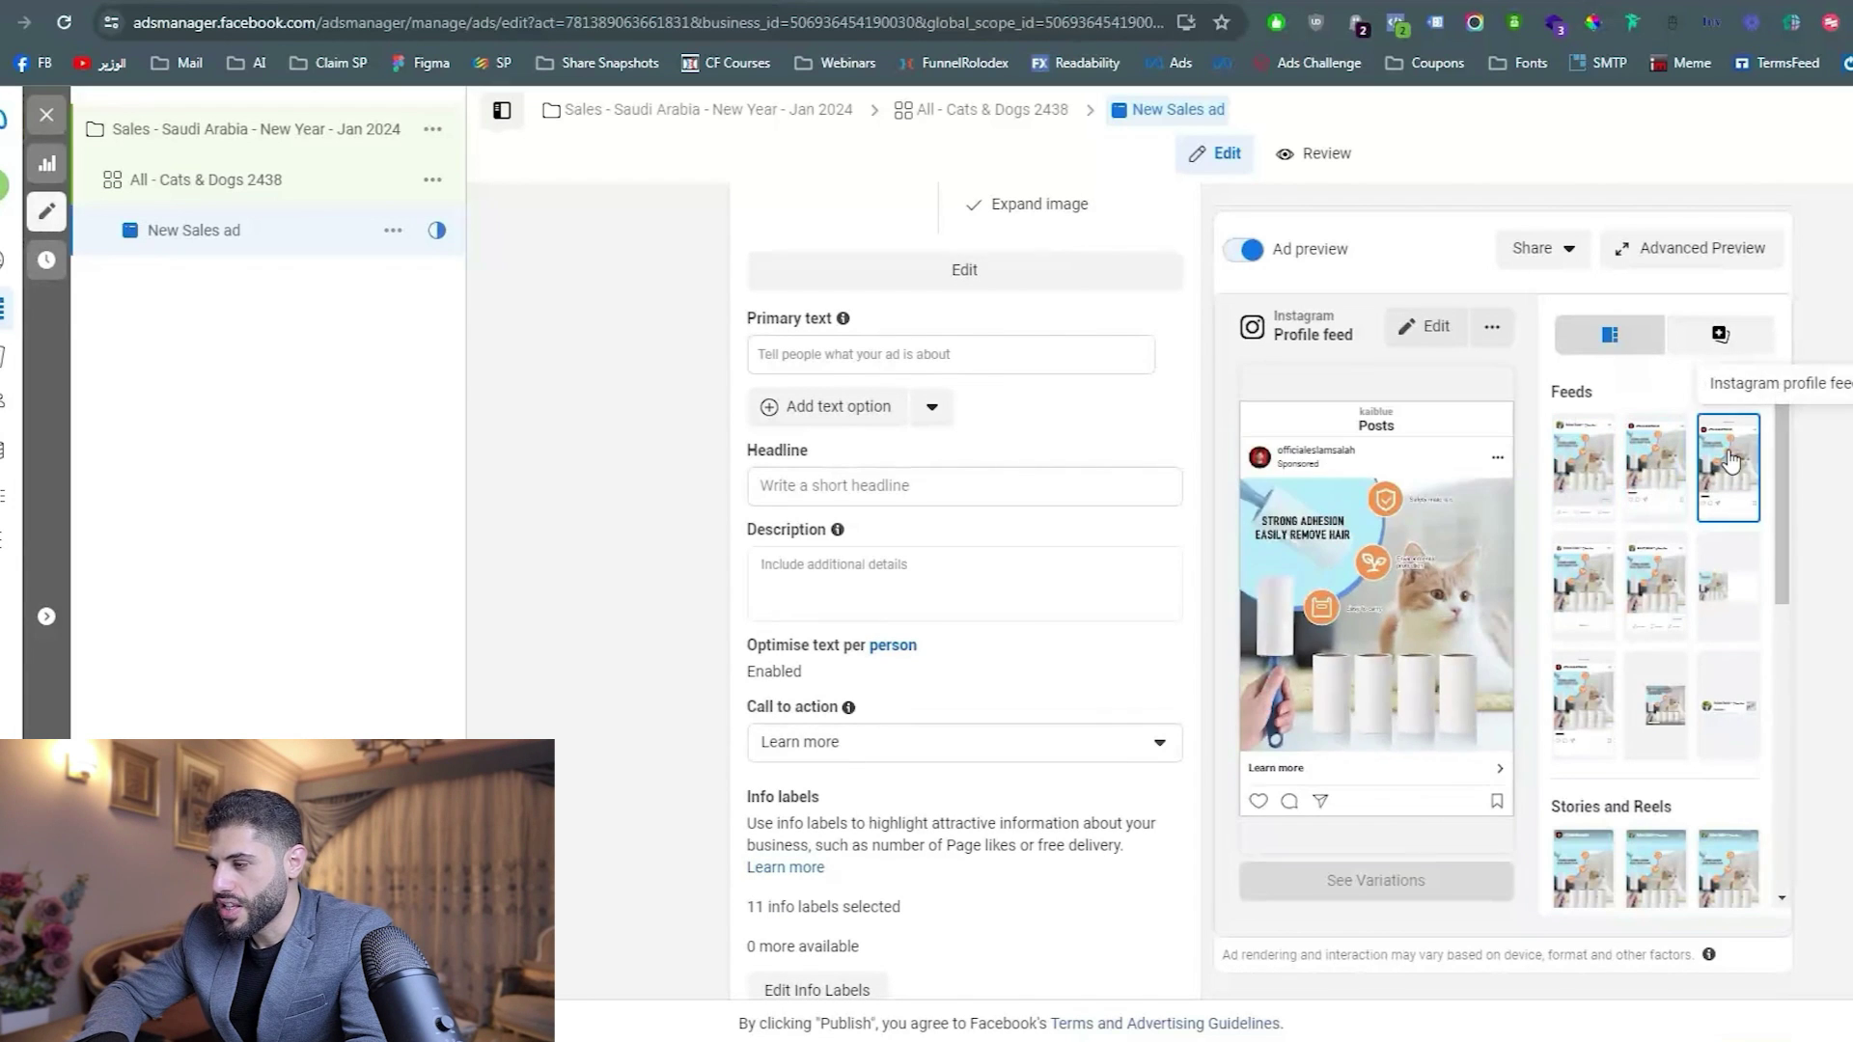
click(1656, 864)
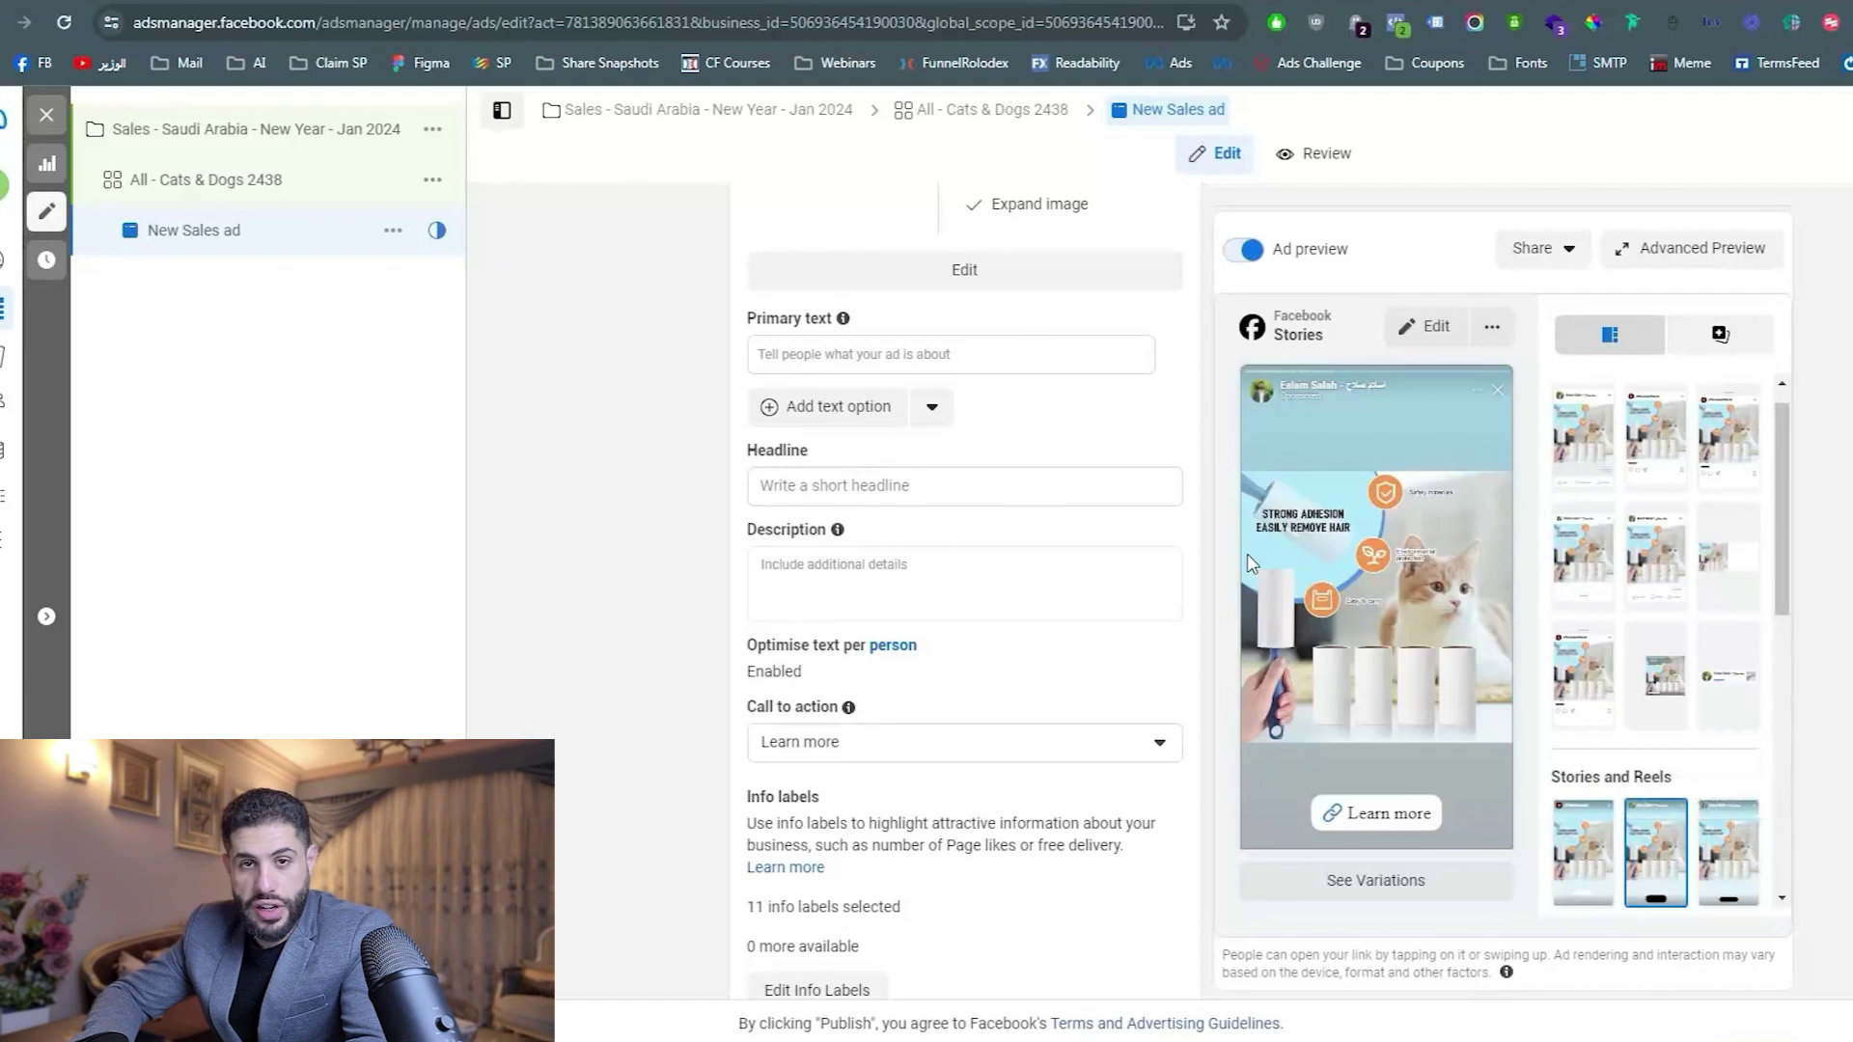
scroll(783, 565, up, 1)
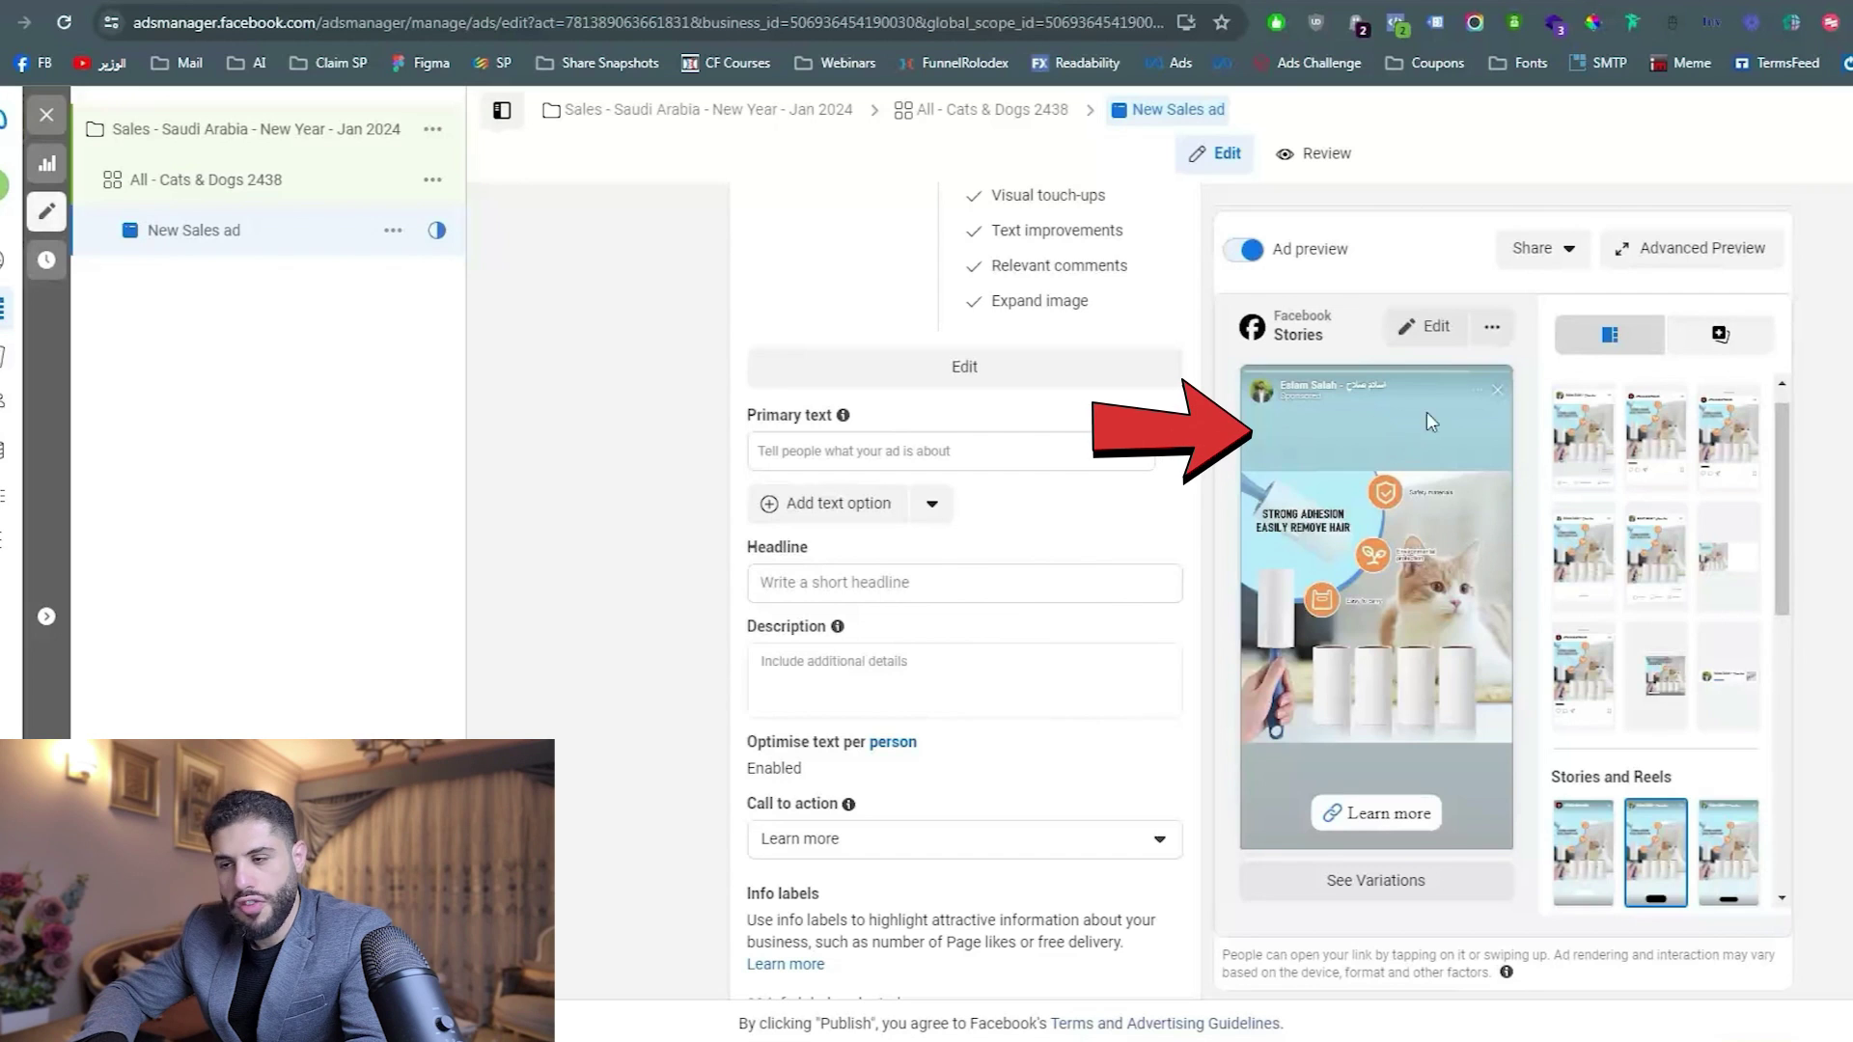
click(1583, 441)
Paste the Arabic Cat Groom copy as primary text and add the closing line "اطلبها الان من موقعنا من خلال على الرابط بالاعلان".
click(948, 575)
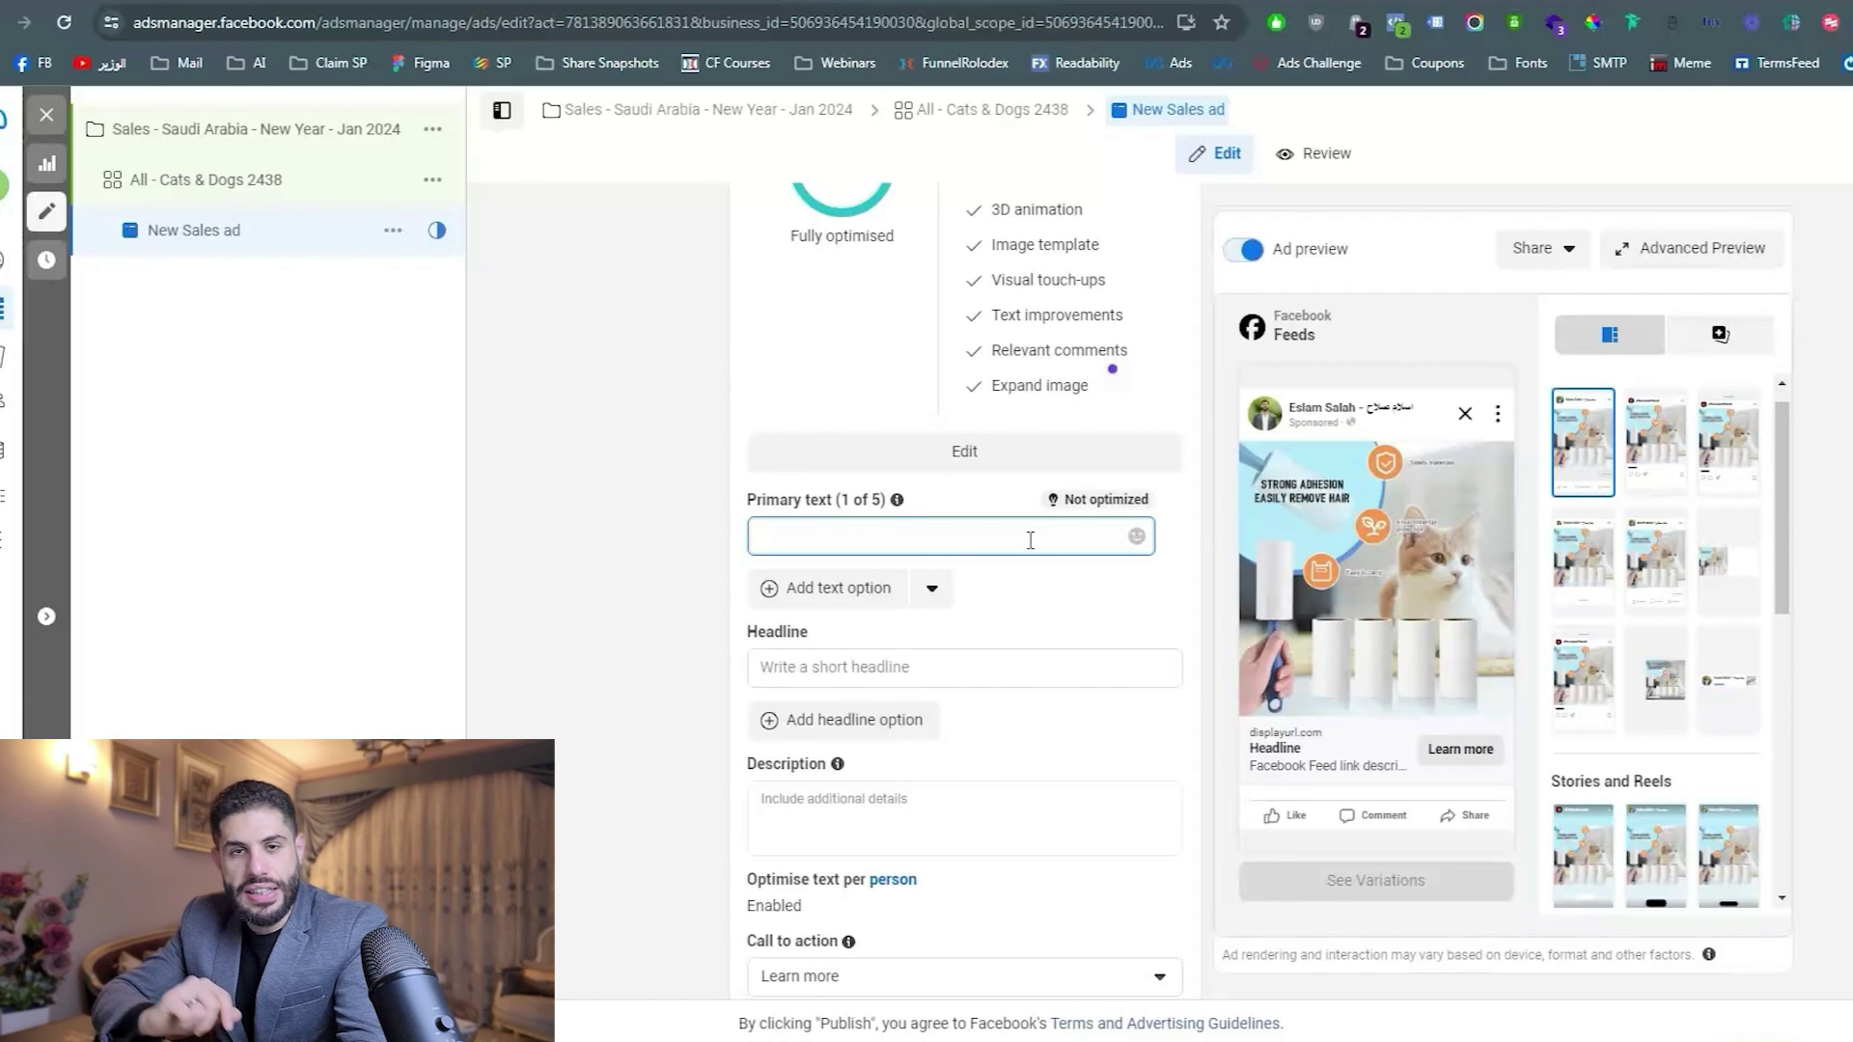
key(ctrl+v)
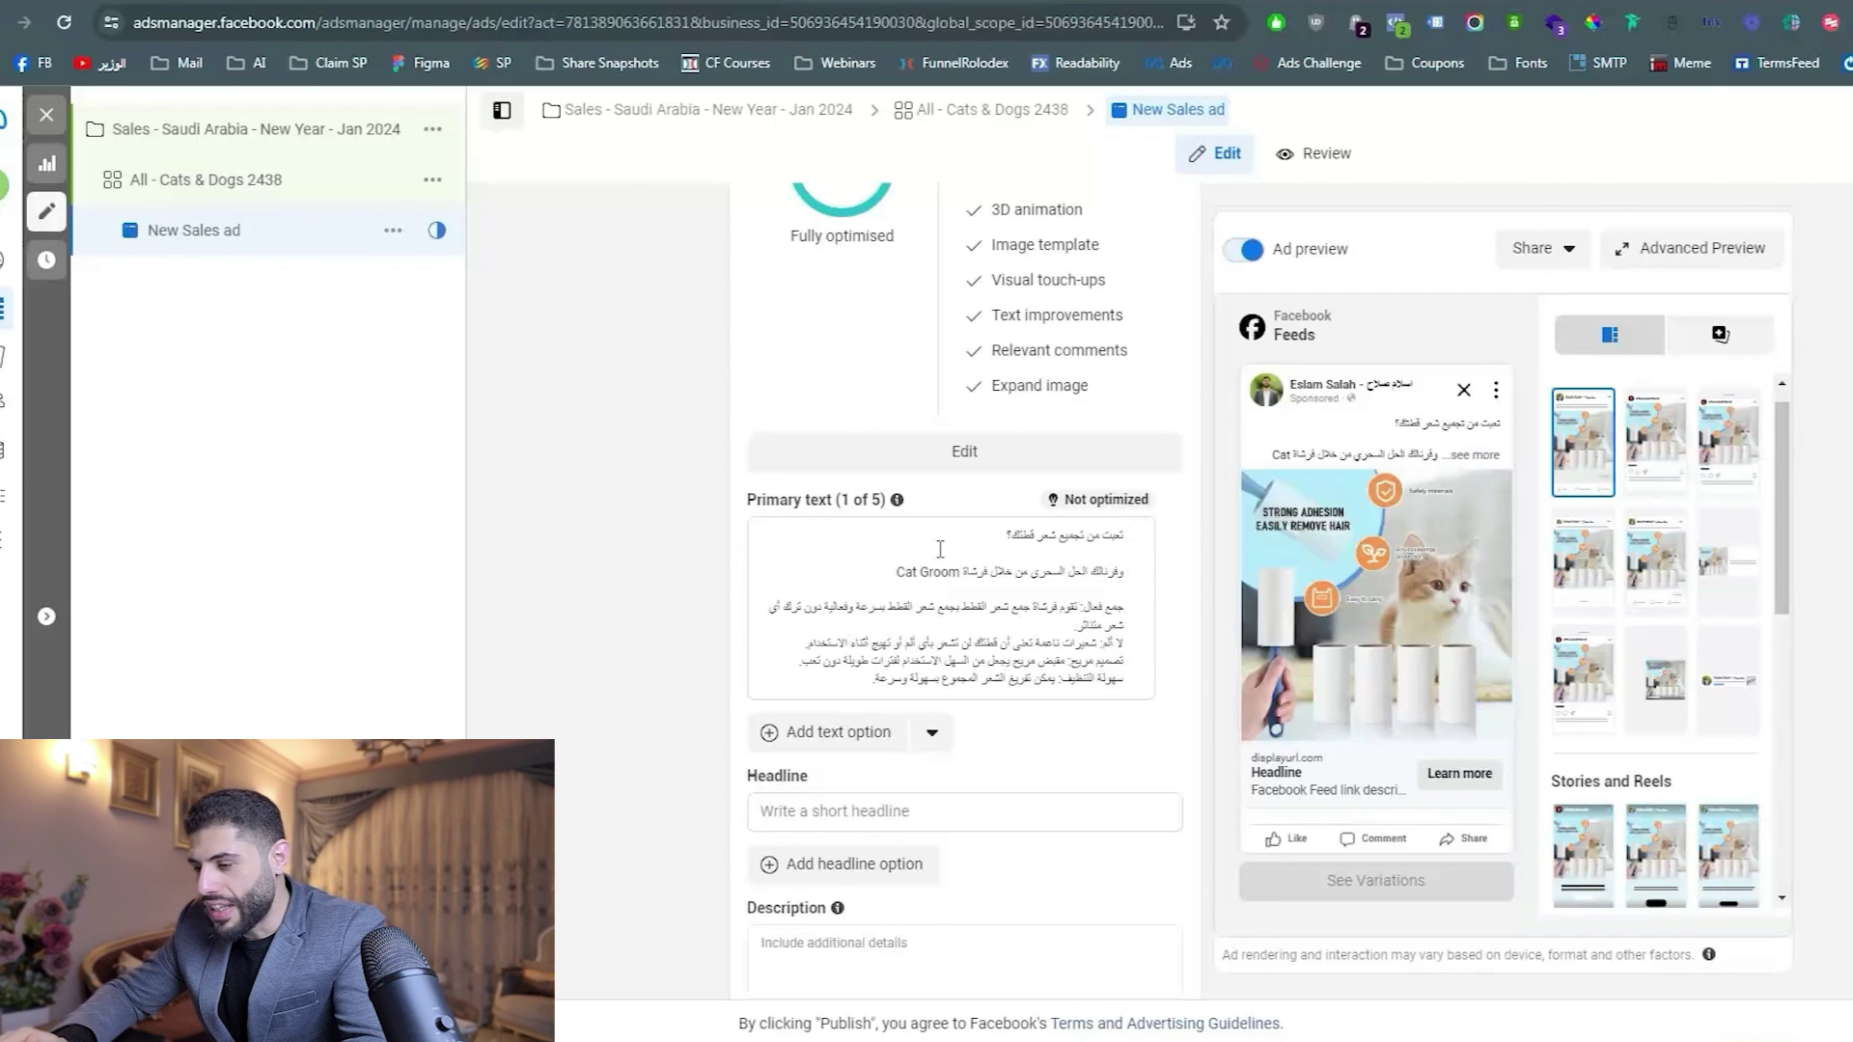
click(1056, 628)
click(1029, 590)
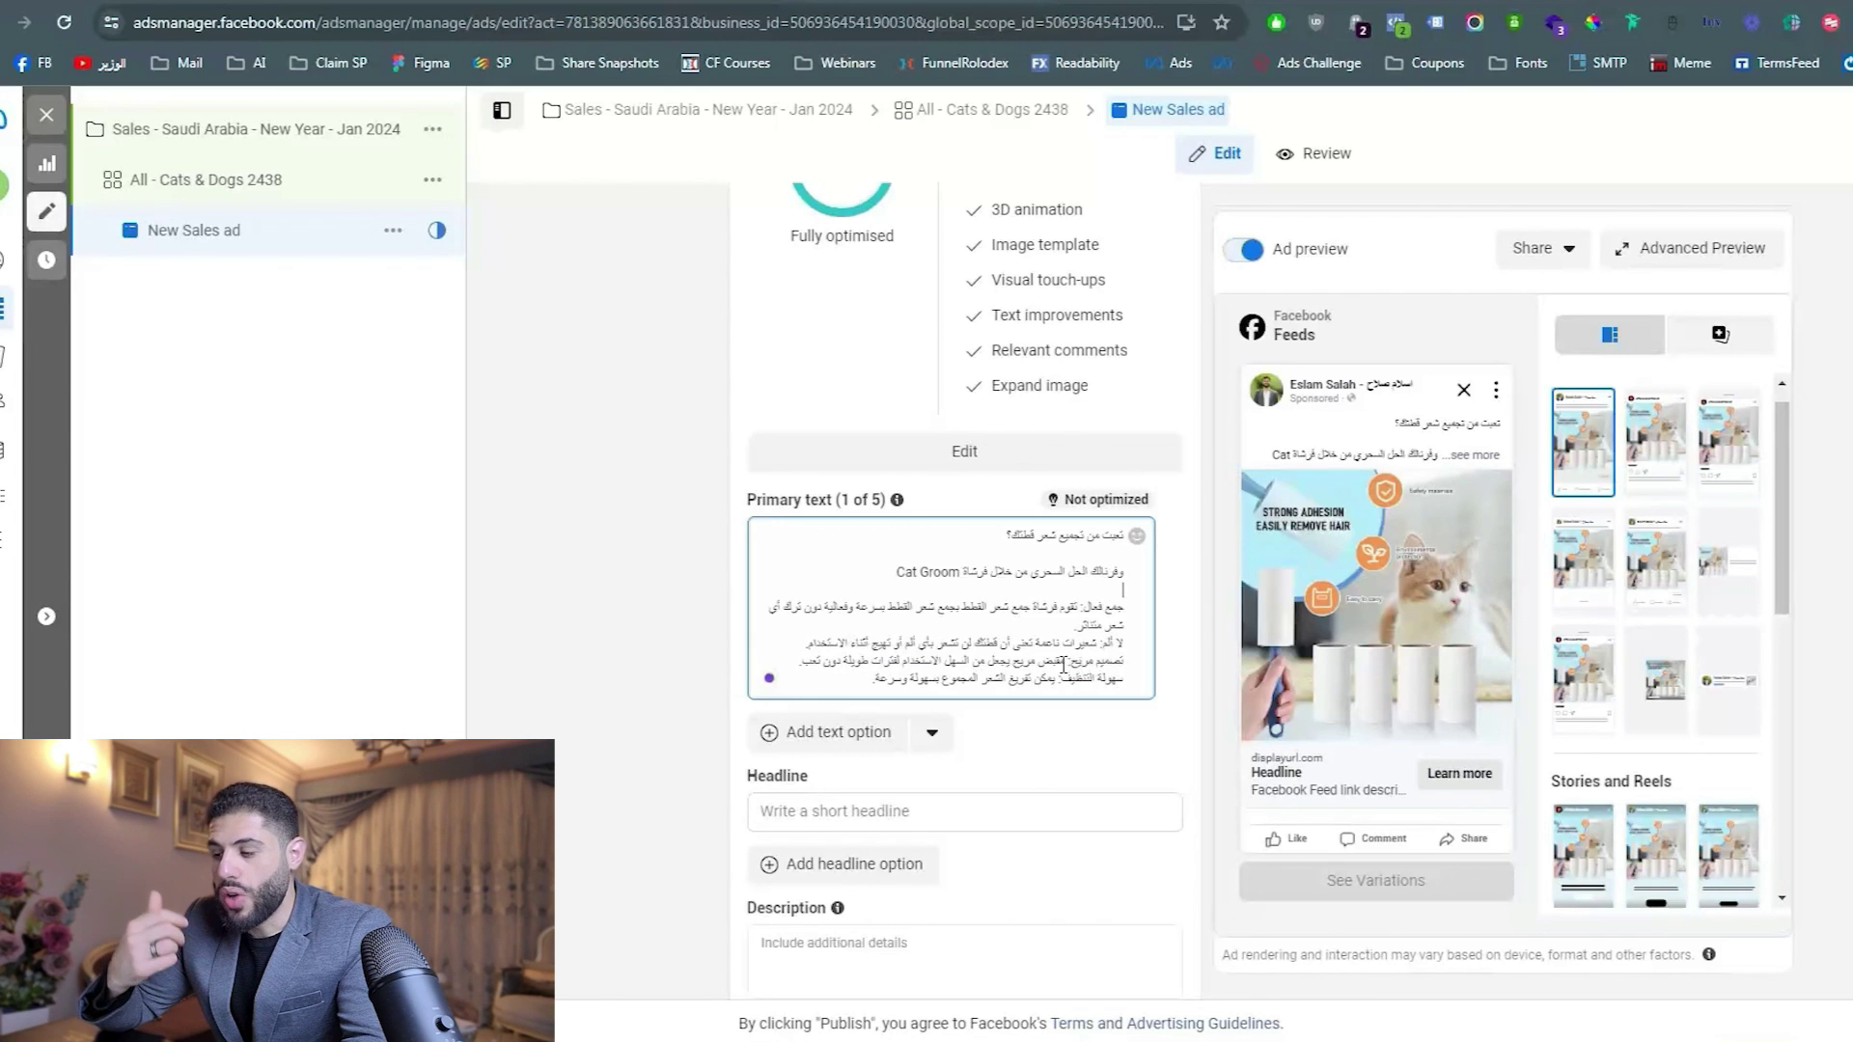
key(Return)
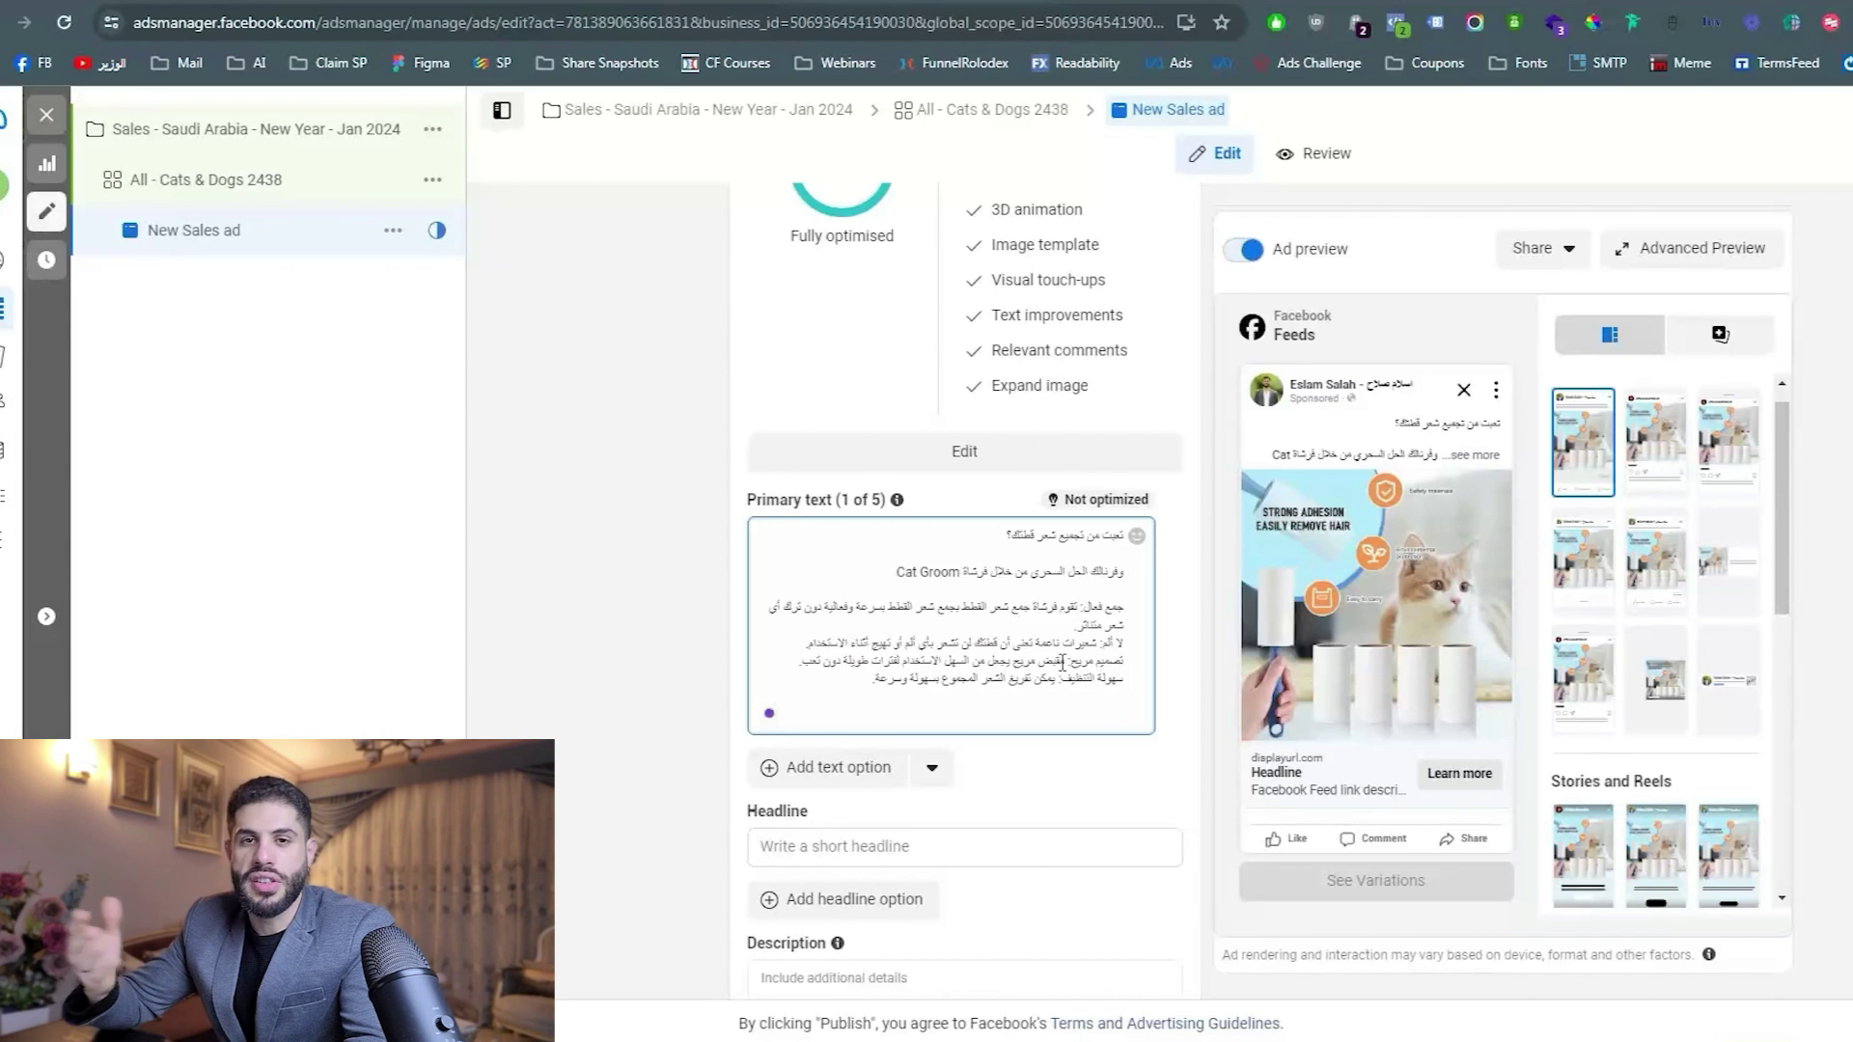
text(اطلبها الان من موقعنا)
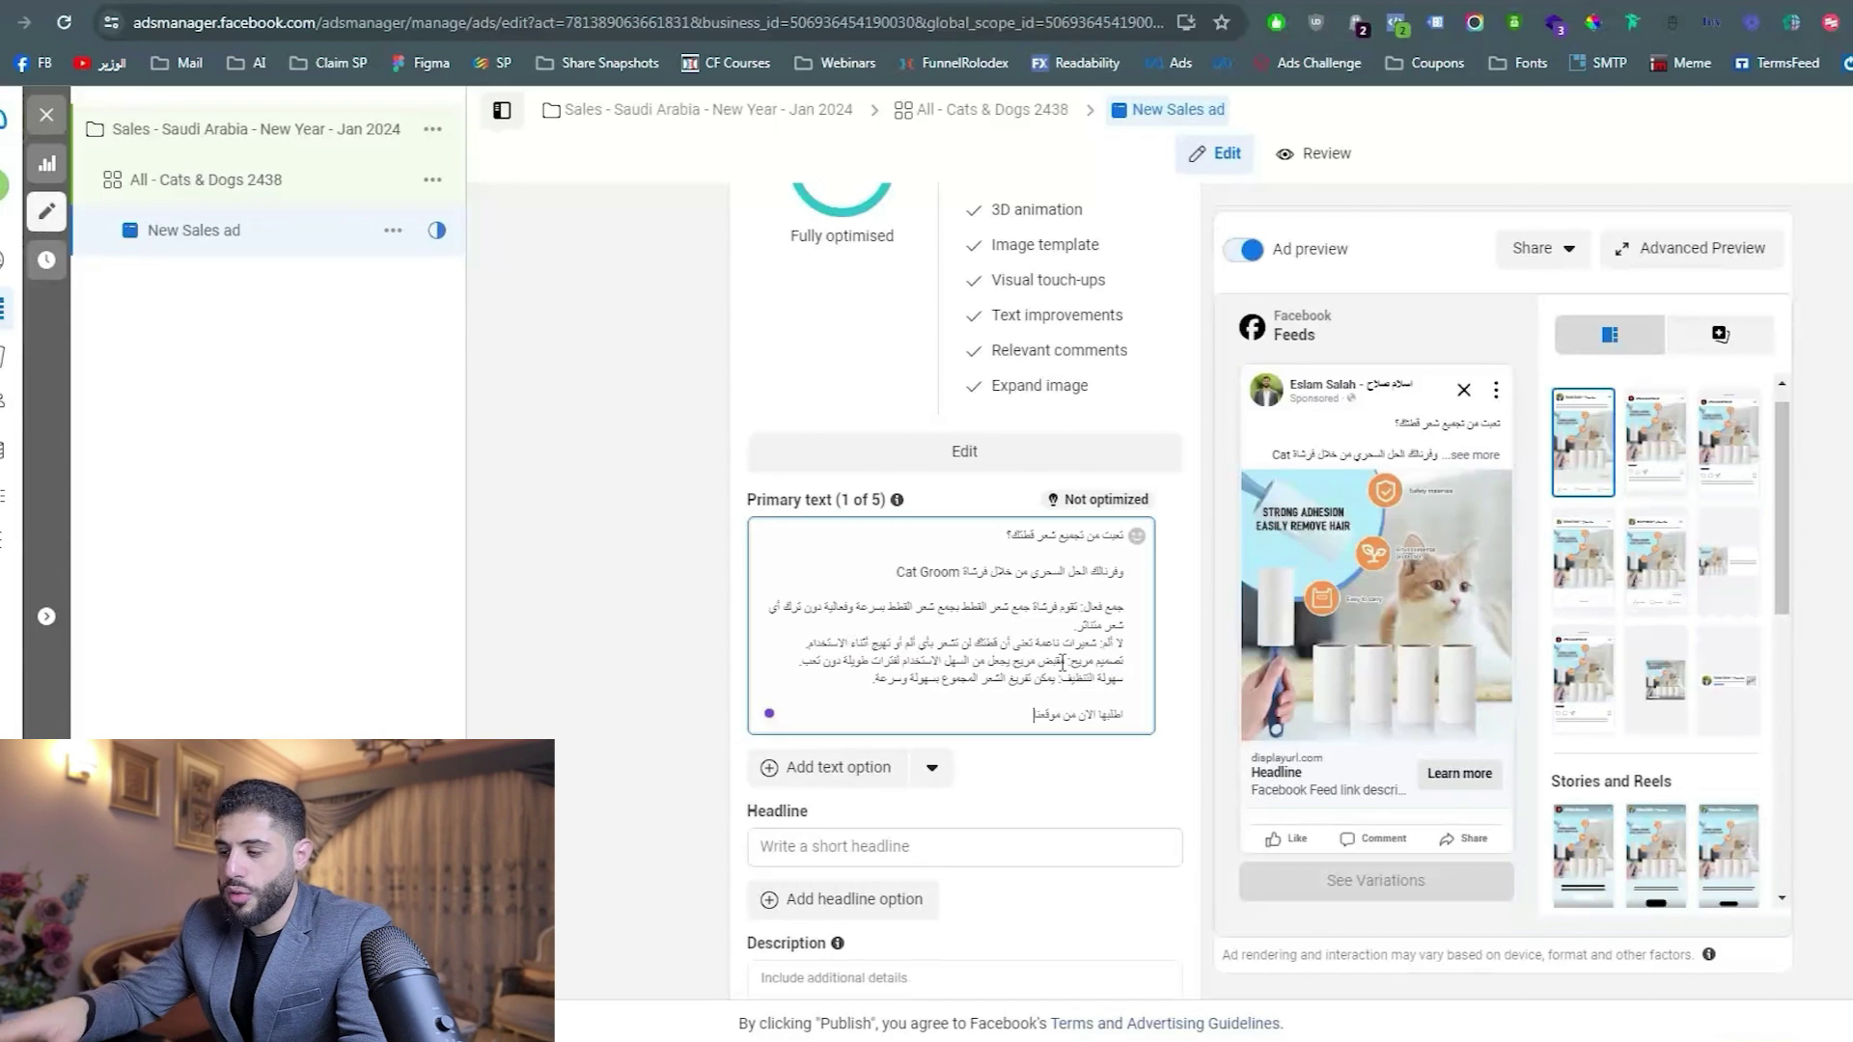
text(من خلال على الرابط بالاعلان)
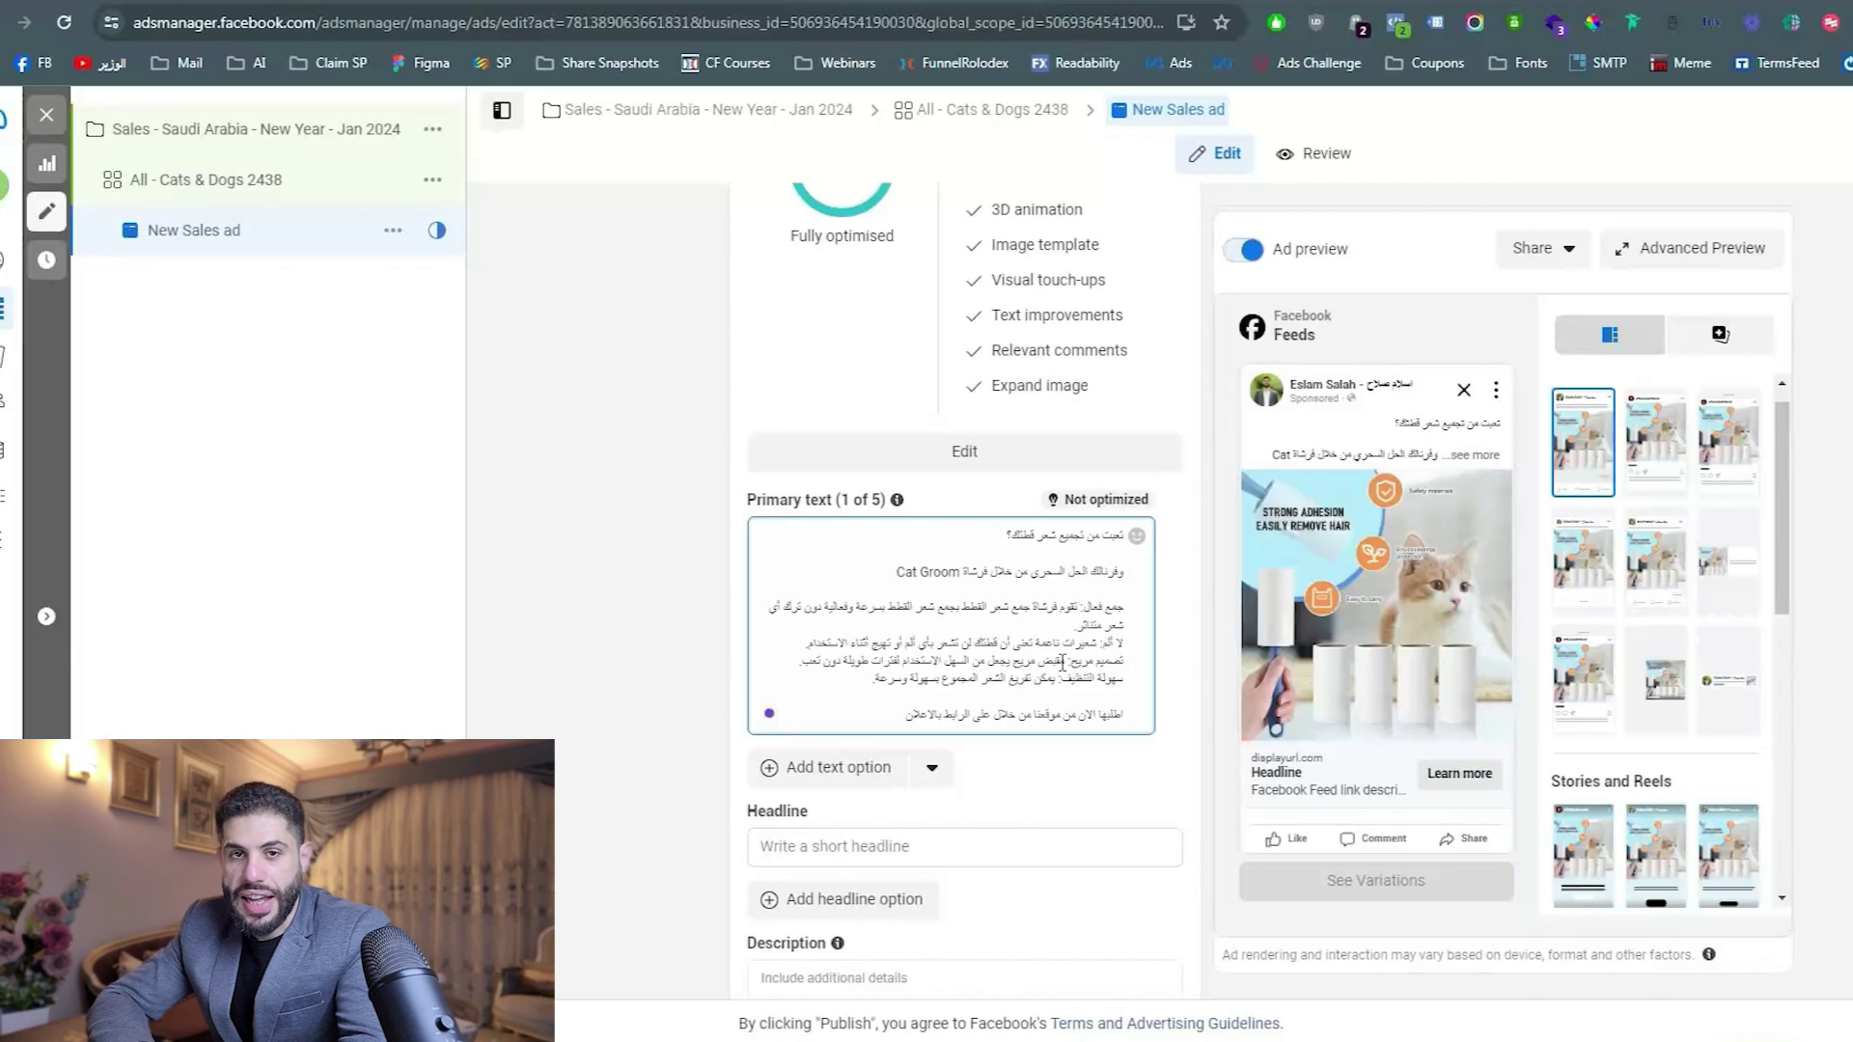
Set the headline to "وداعا لشعر القطط المتناثر" and the description to "خصم 20% بمناسبة راس السنة".
click(869, 846)
text(وداعا لشعر القطط المتناثر)
click(620, 796)
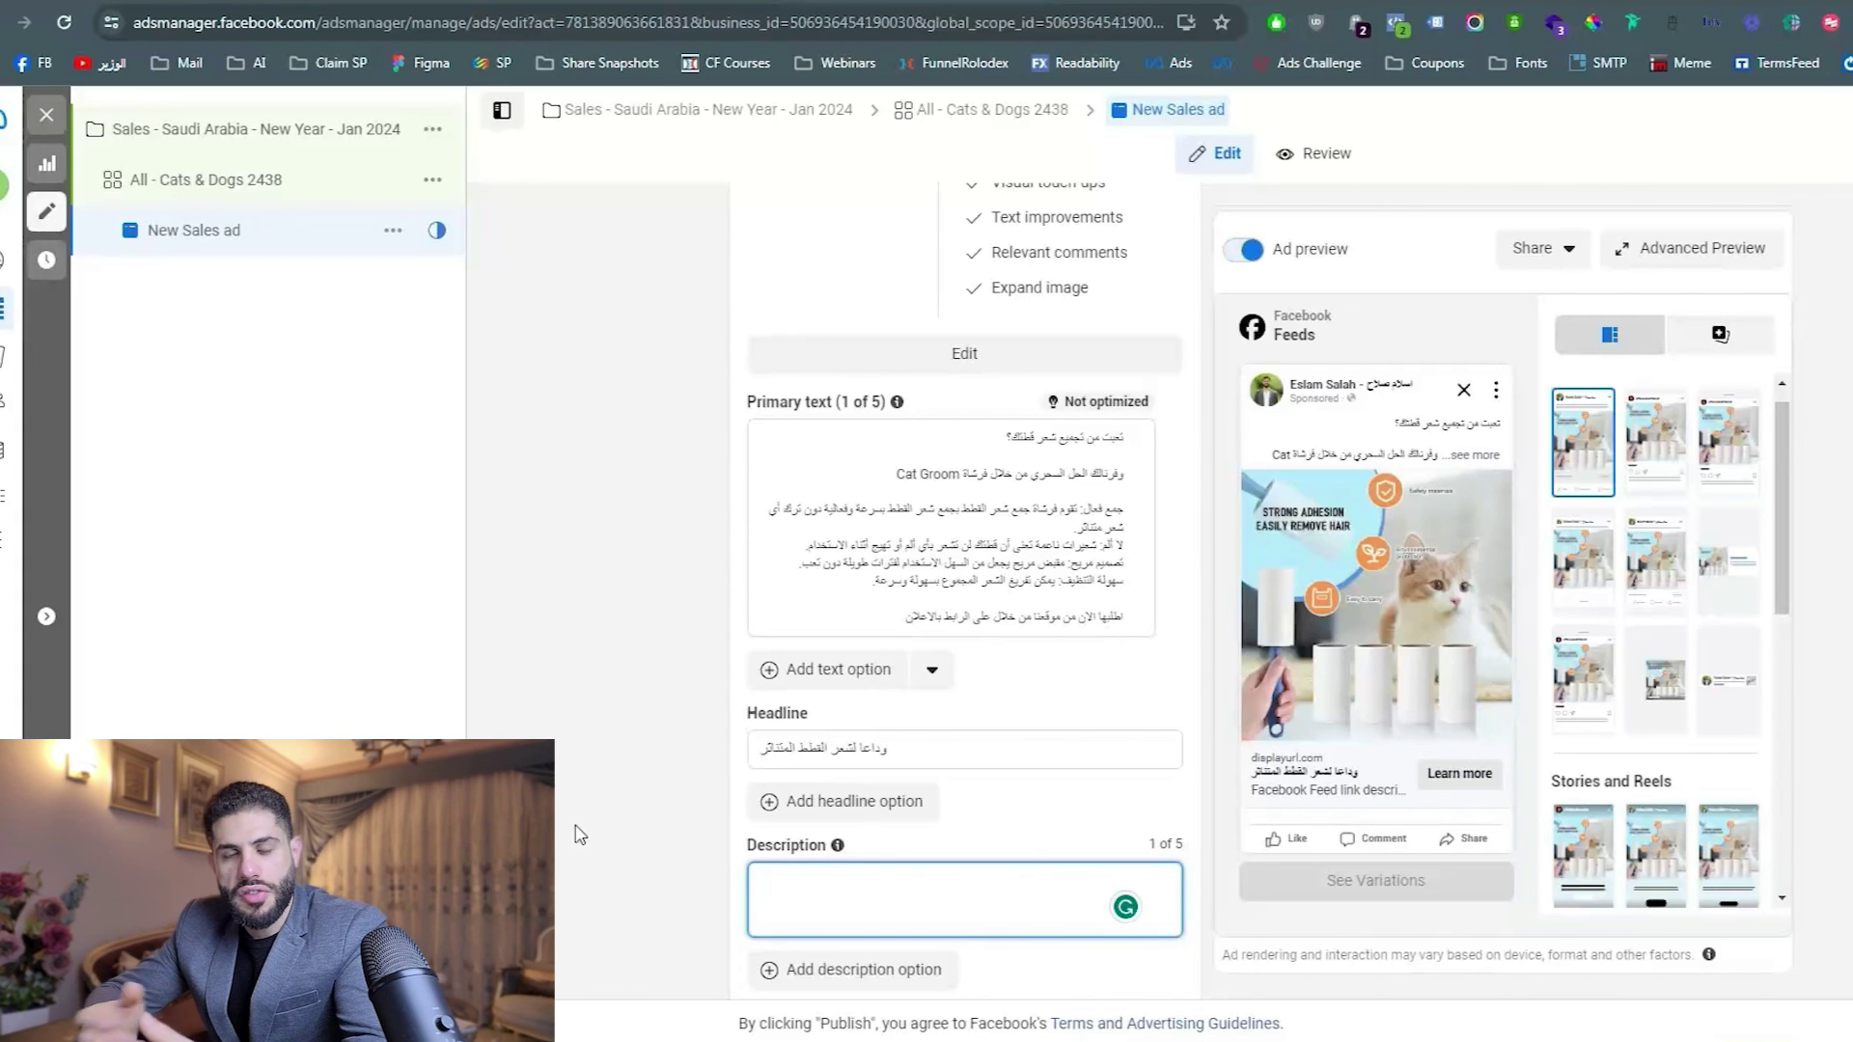
text(خصم 20%)
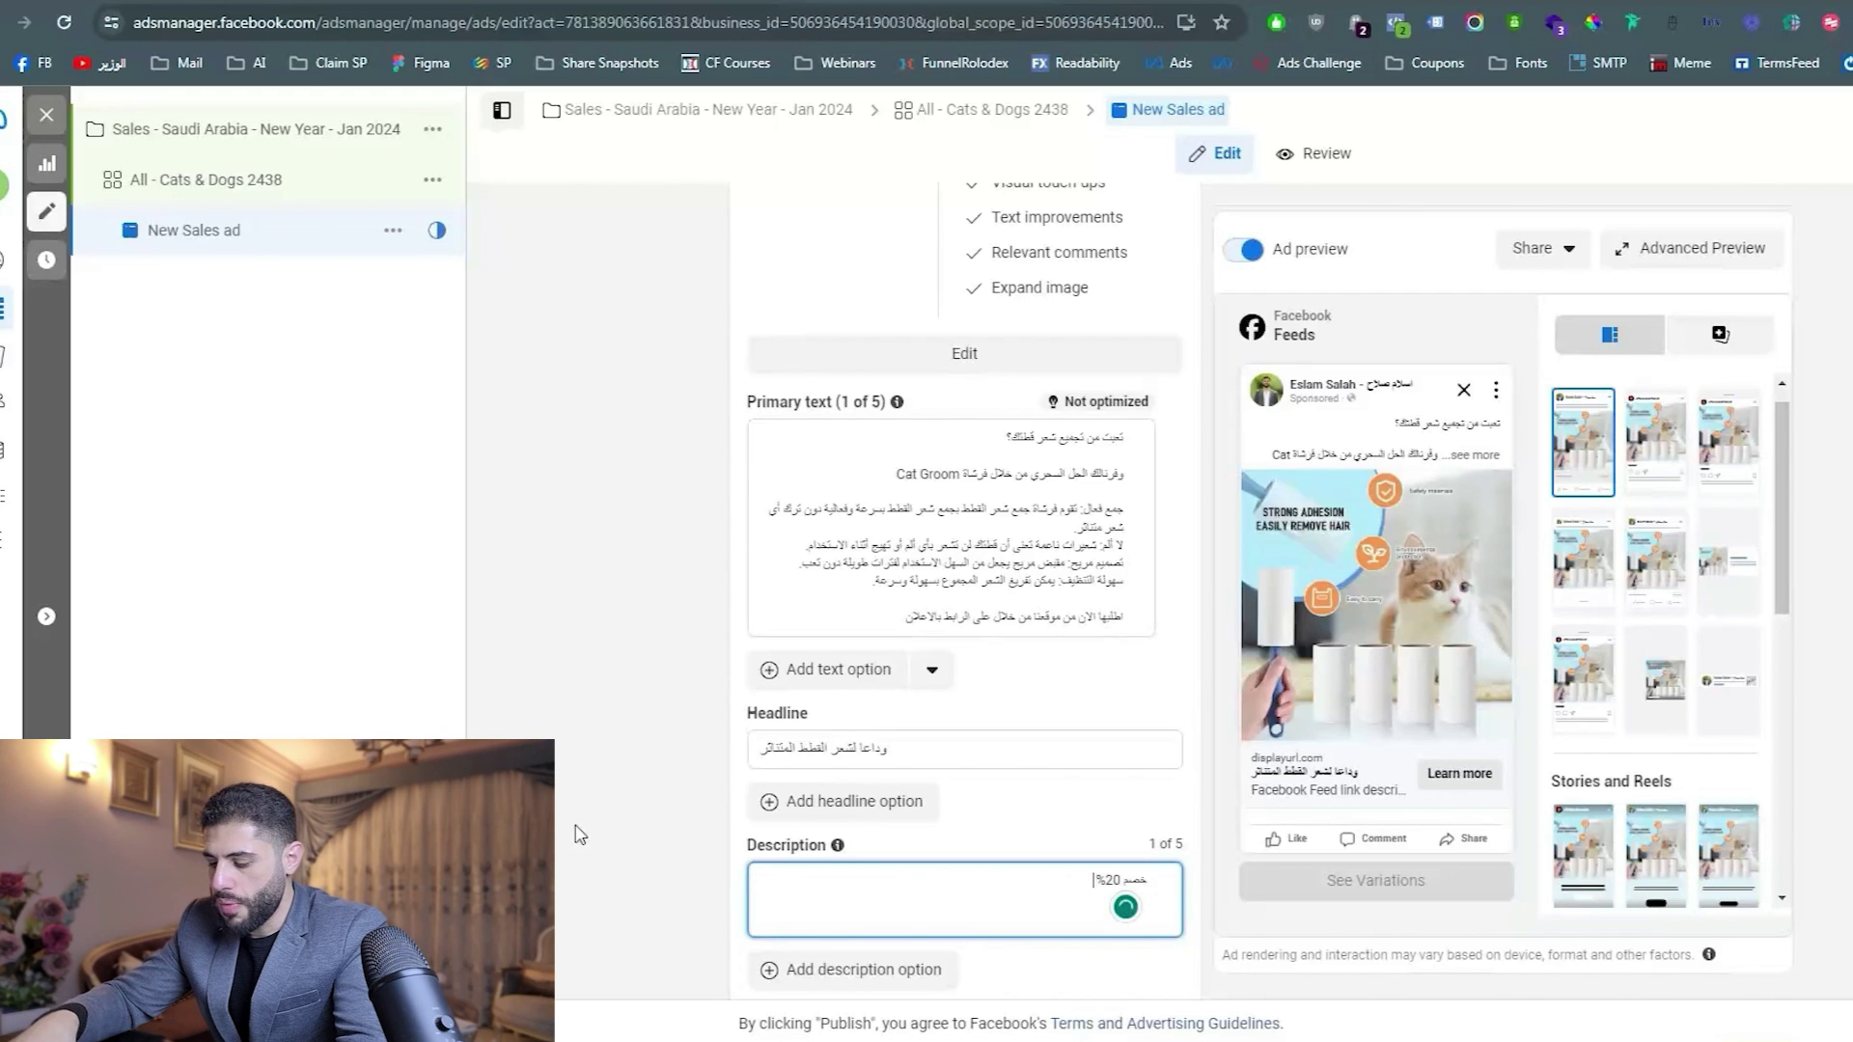
text( بمناسبة راس السنة)
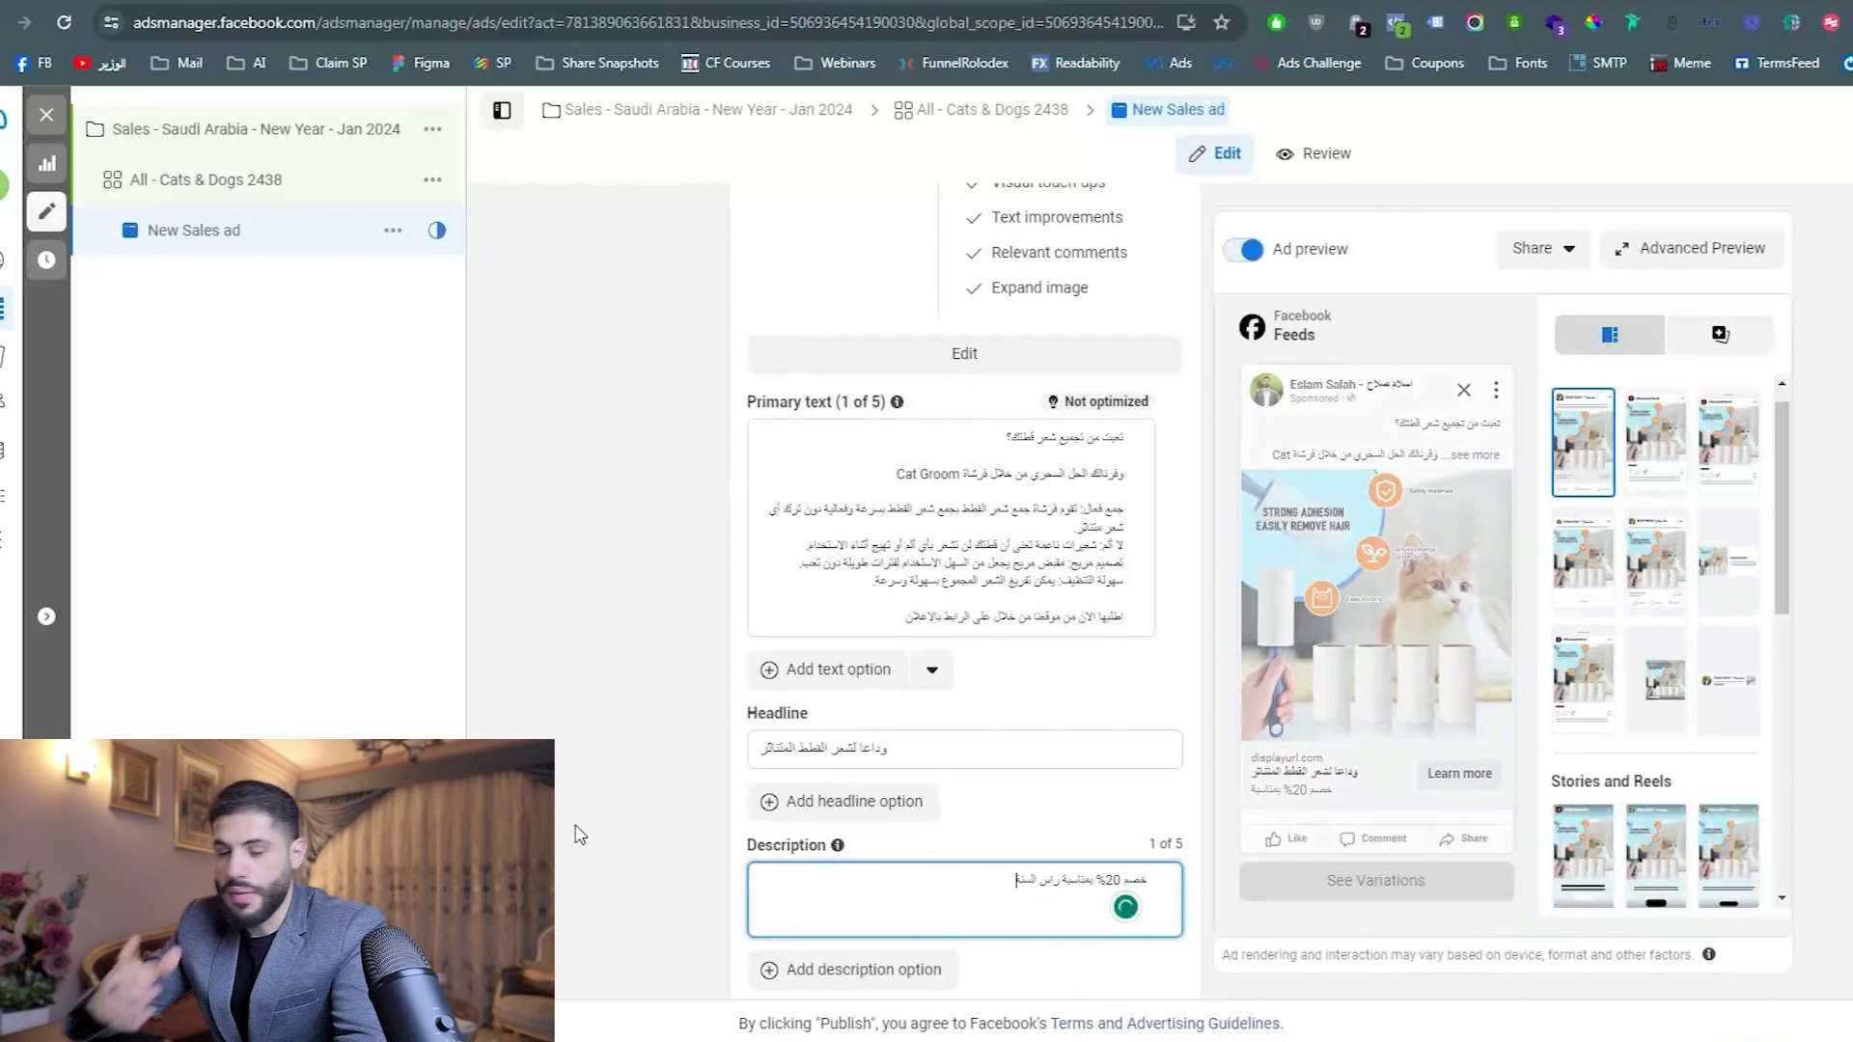
Open the ad's call to action choices and look through the options beyond Learn more.
scroll(1016, 748, down, 4)
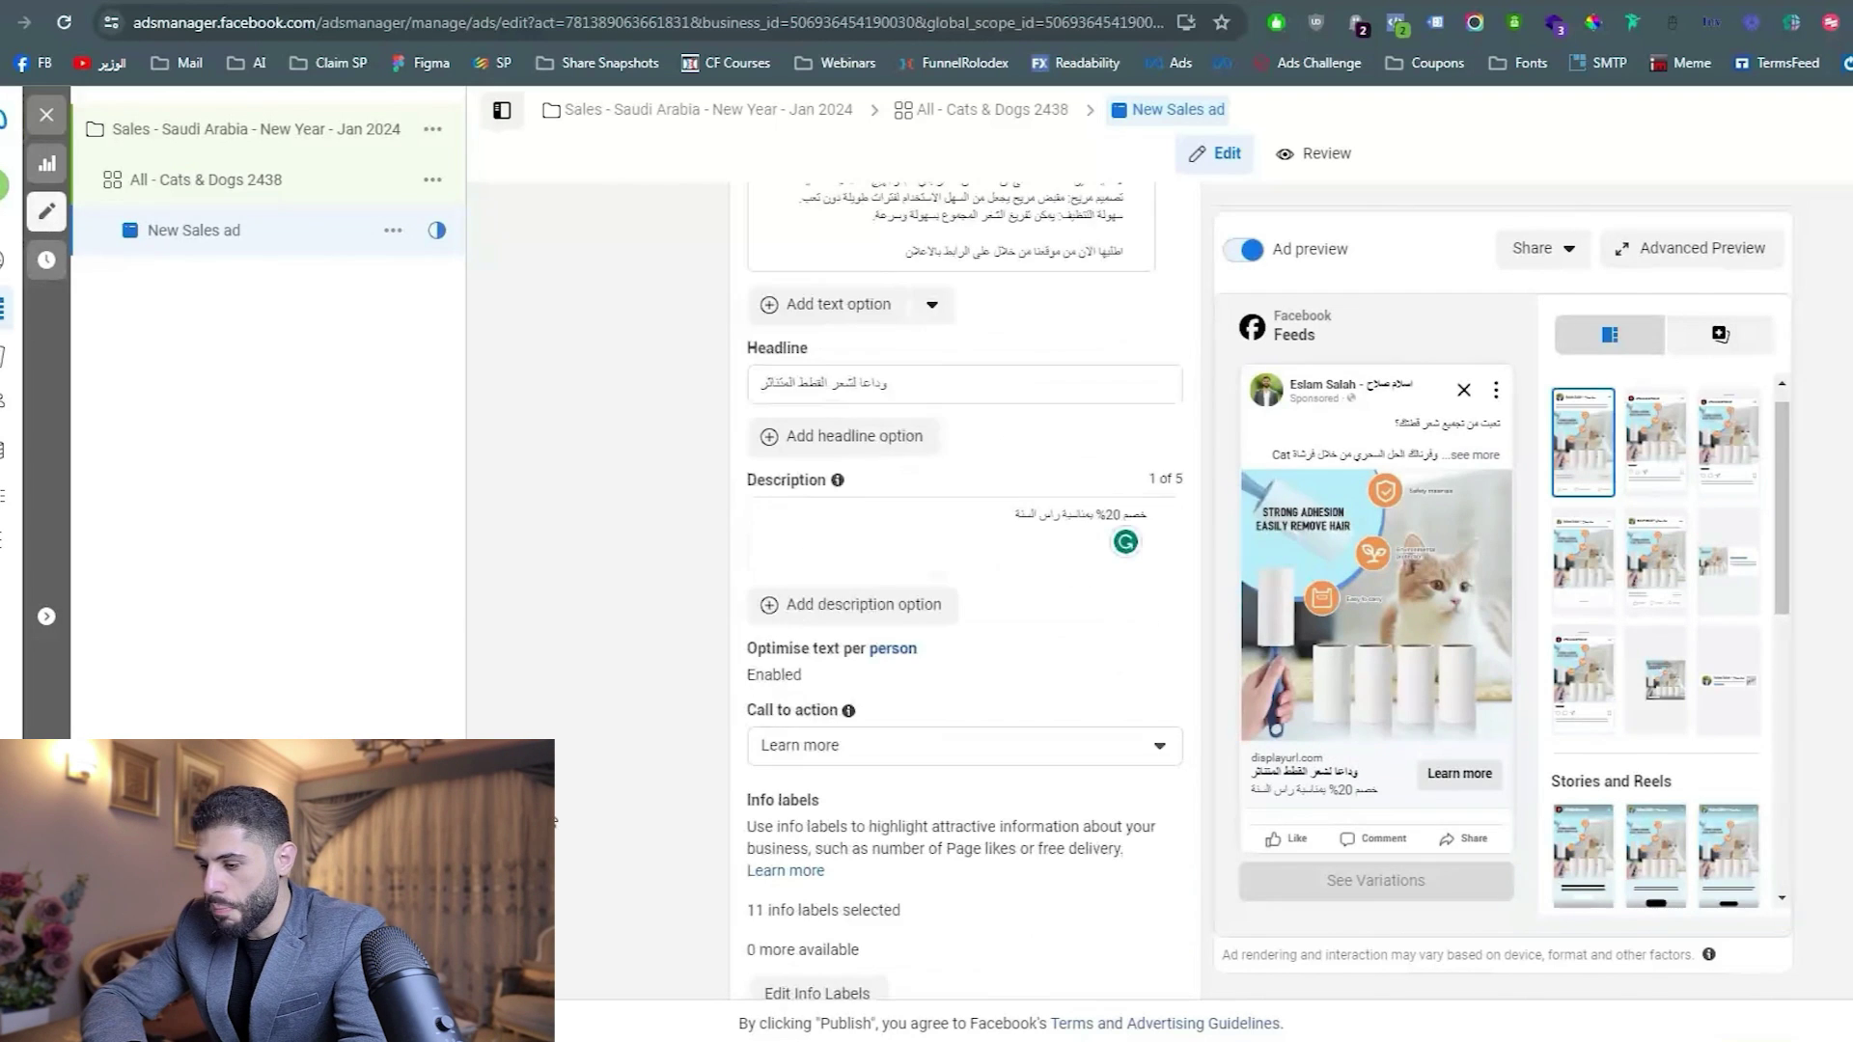
click(877, 743)
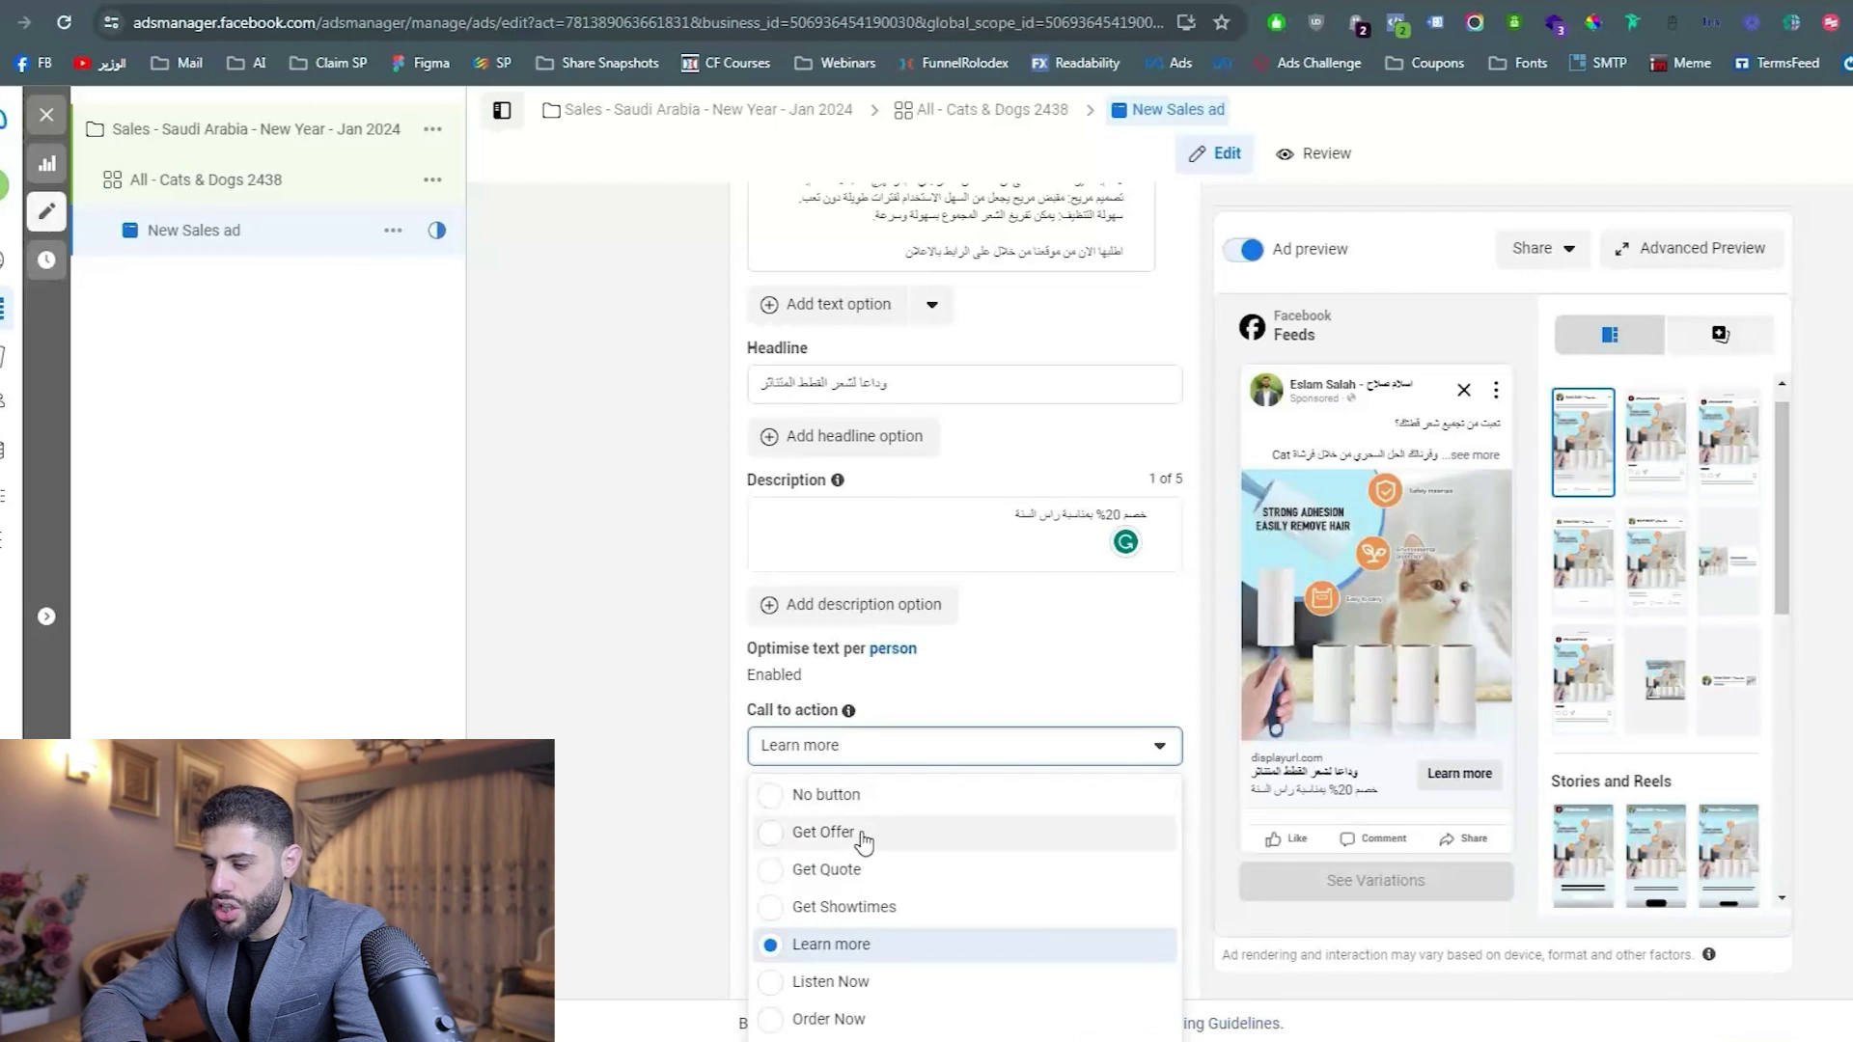
scroll(862, 838, down, 1)
scroll(864, 839, down, 2)
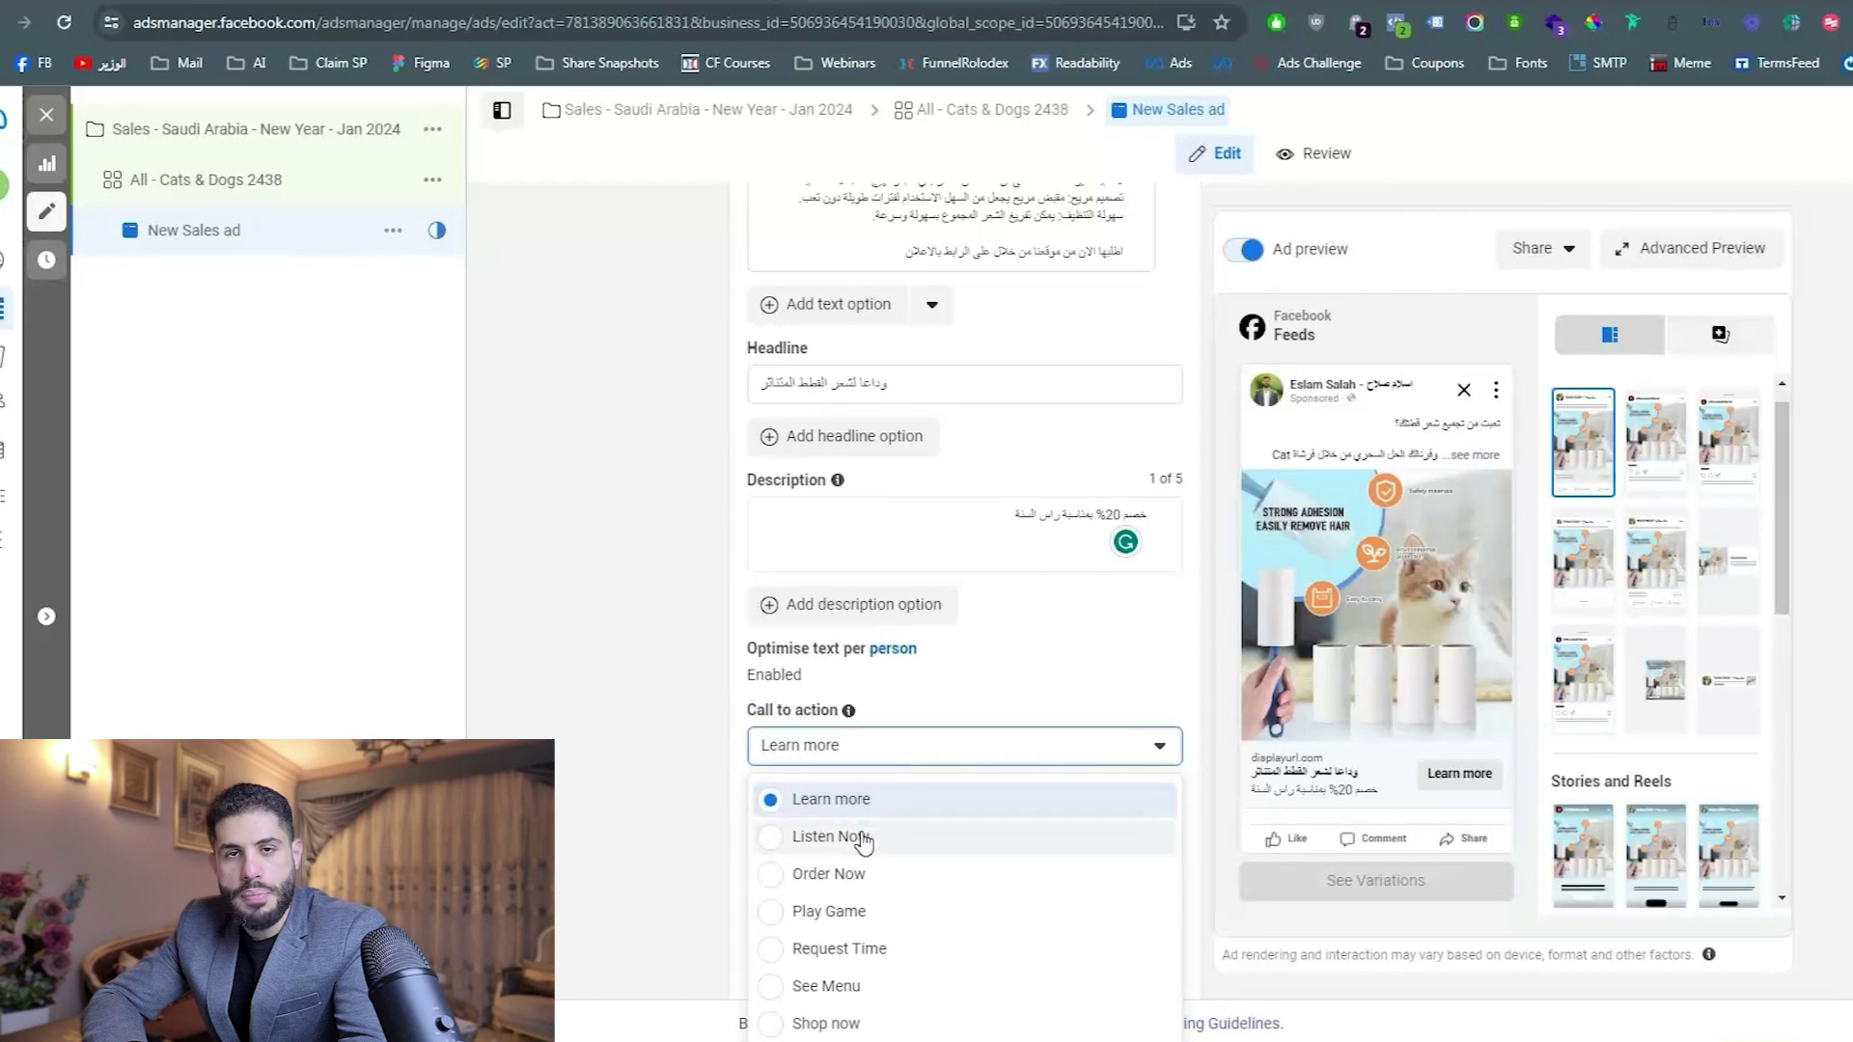